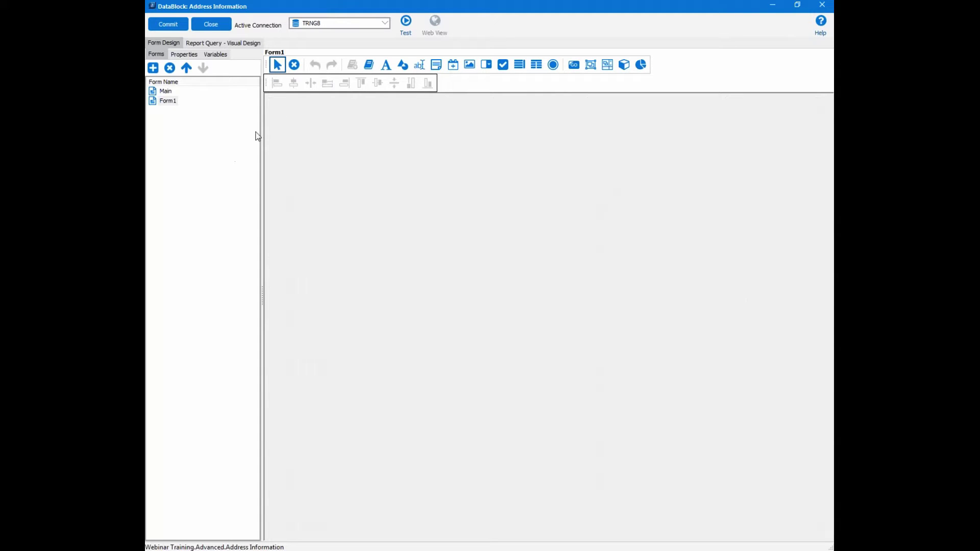
# Step: Rename Form1 as Gender Chart
pyautogui.rightClick(173, 102)
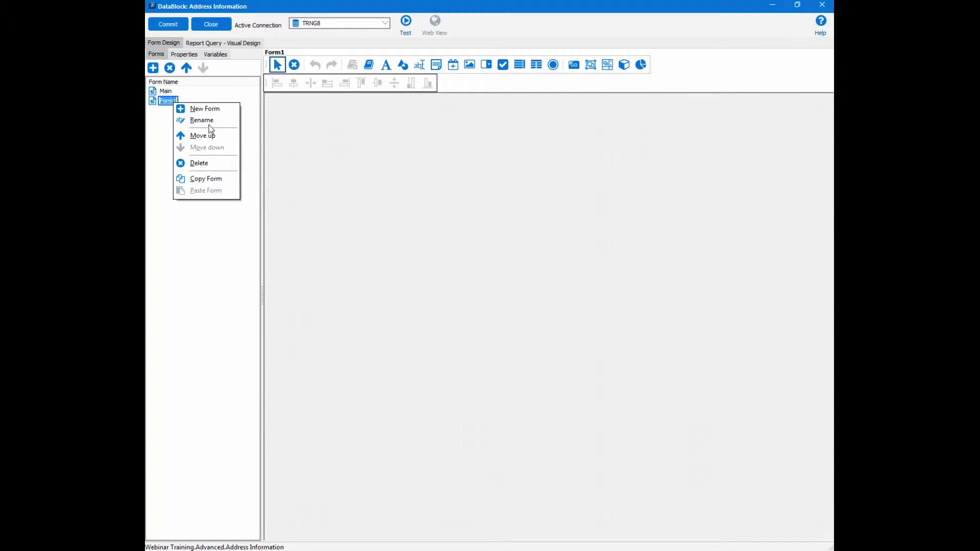
pyautogui.click(210, 122)
pyautogui.write('Gender Chart')
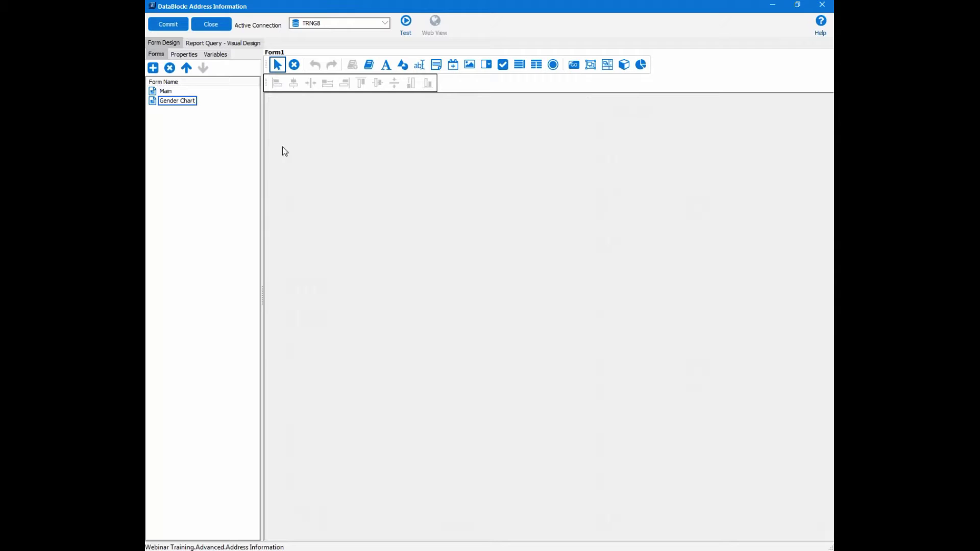
pyautogui.press('Return')
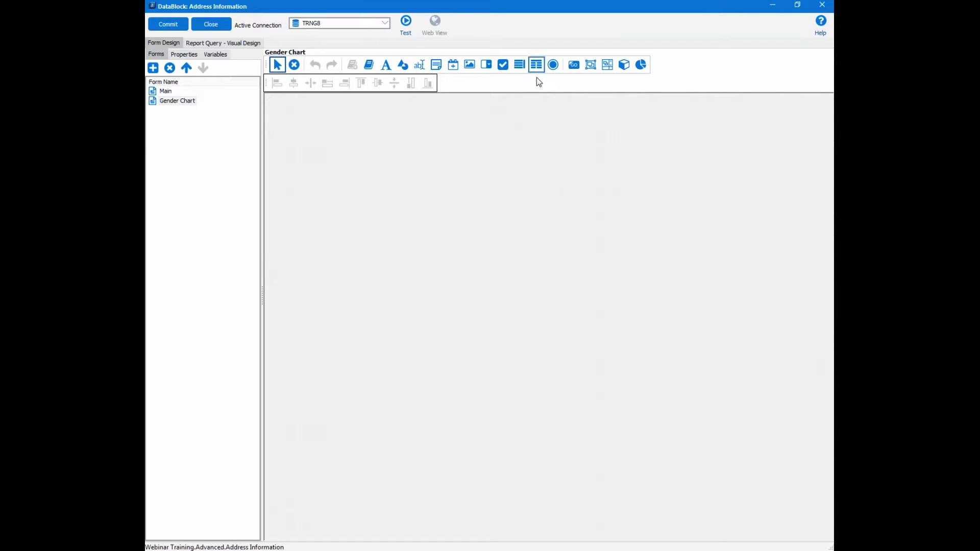
# Step: Insert the background object from the designer user's Argos Advanced library folder onto the Gender Chart form
pyautogui.click(375, 70)
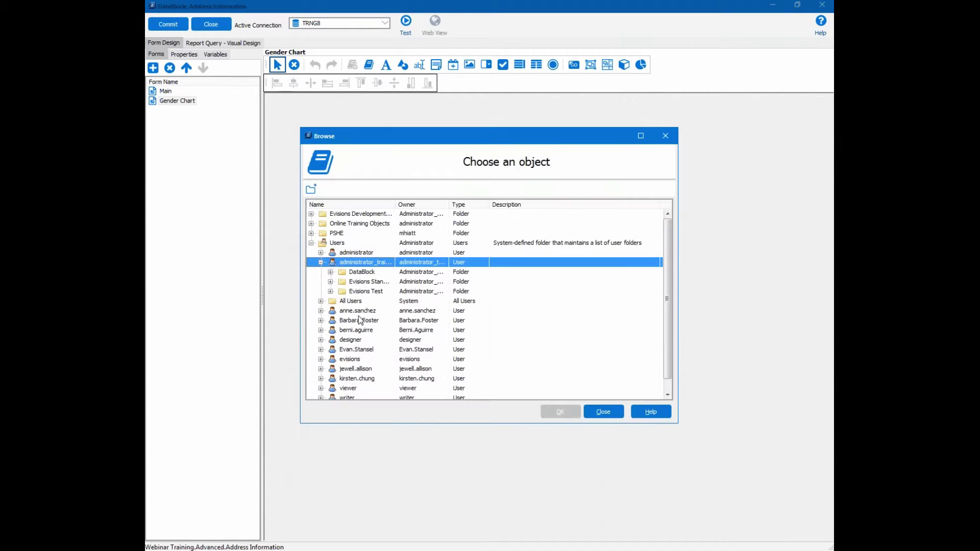
pyautogui.click(320, 339)
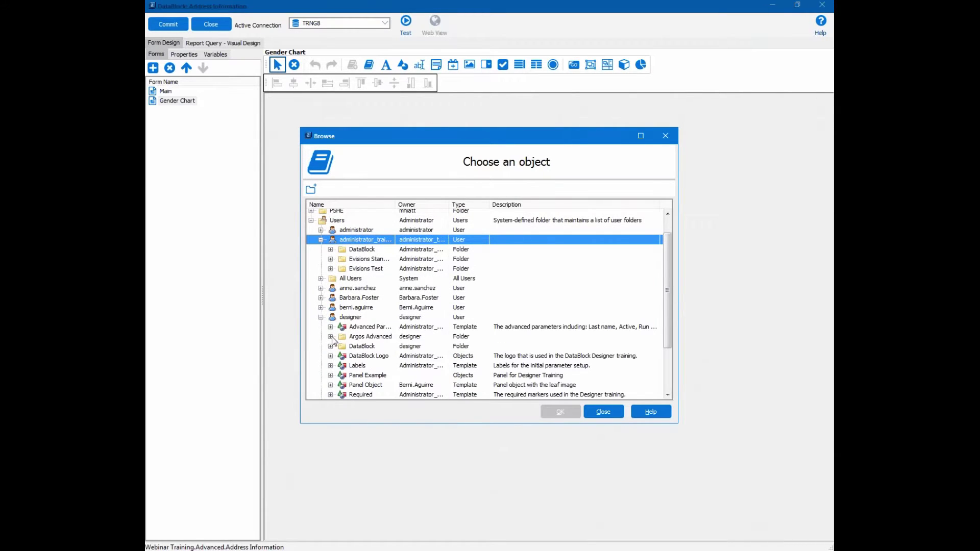
pyautogui.click(331, 337)
pyautogui.click(352, 376)
pyautogui.click(567, 414)
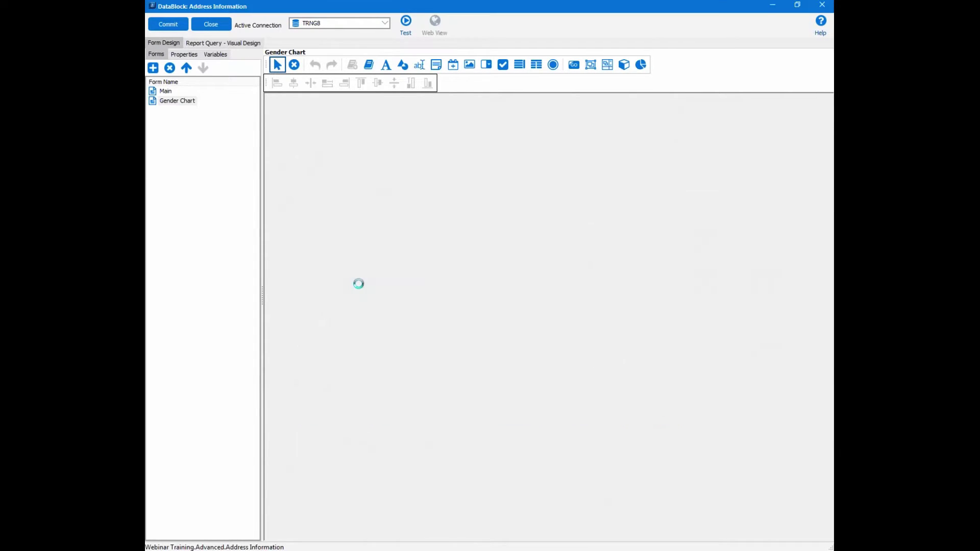
pyautogui.click(368, 275)
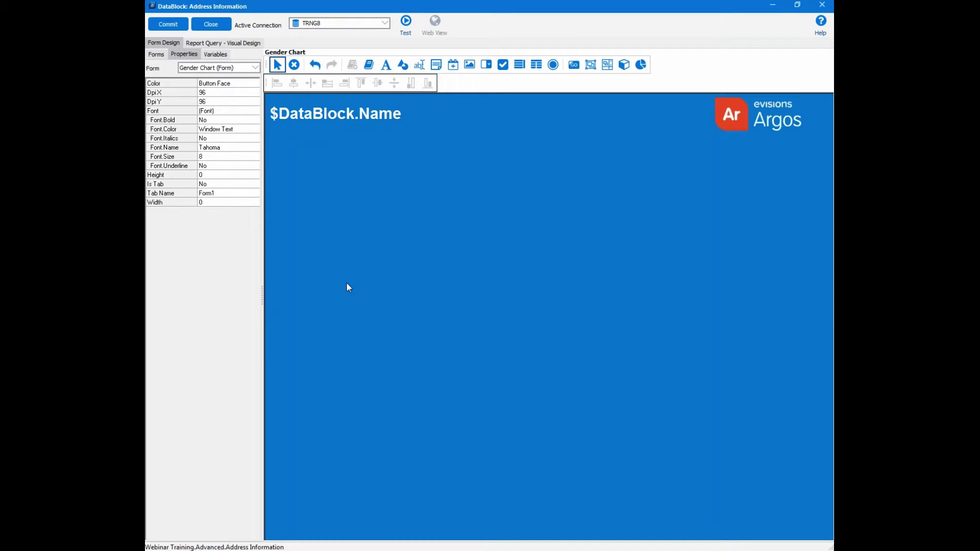
# Step: Make the Gender Chart form a tab by setting Is Tab to Yes, and name the tab Gender
pyautogui.click(156, 54)
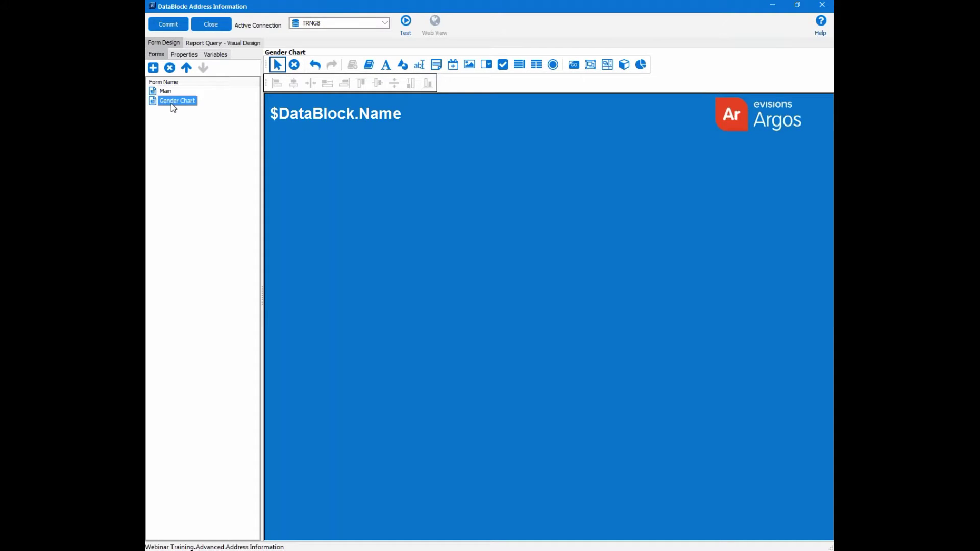
pyautogui.press('Return')
pyautogui.click(192, 53)
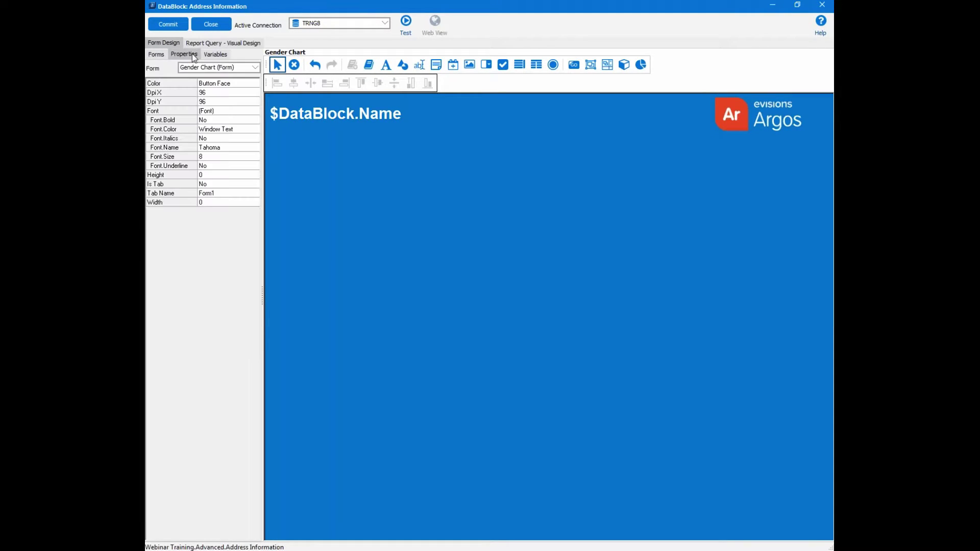
pyautogui.click(204, 184)
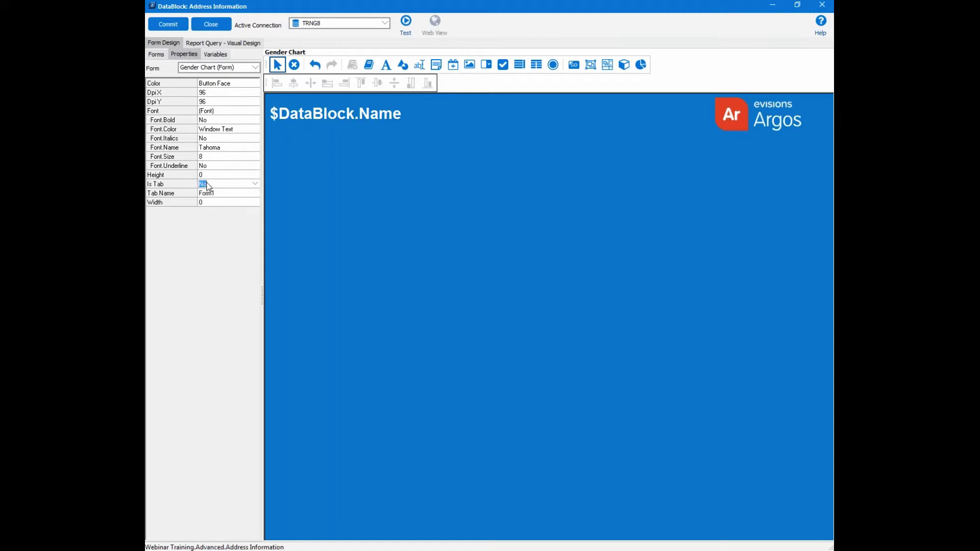
pyautogui.click(253, 183)
pyautogui.click(206, 200)
pyautogui.write('Gender')
pyautogui.click(389, 227)
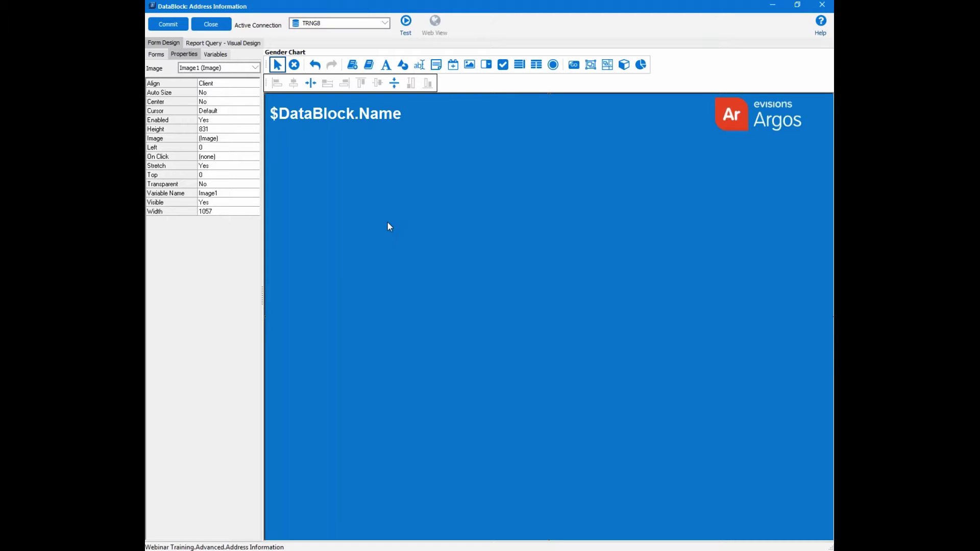
# Step: Make the Main form a tab by setting its Is Tab property to Yes
pyautogui.click(156, 54)
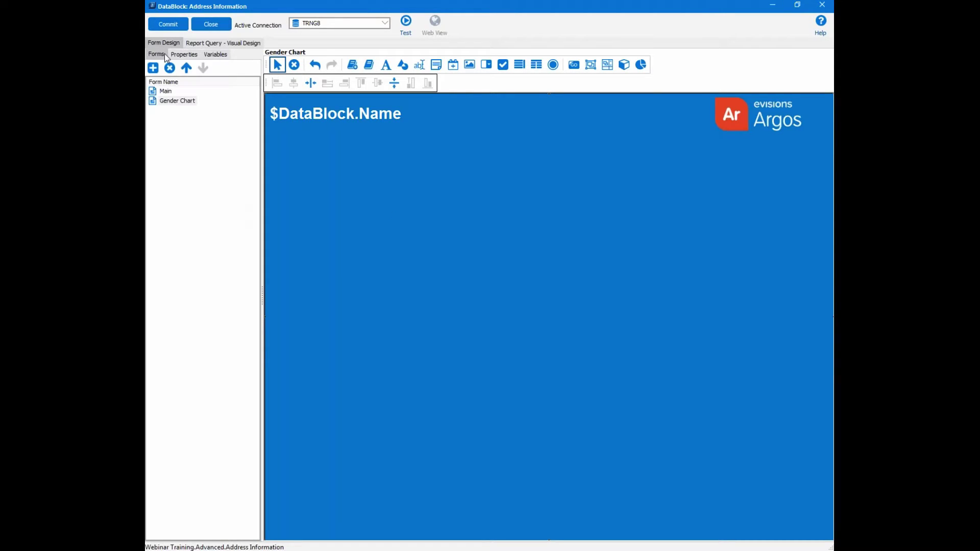
pyautogui.click(166, 92)
pyautogui.click(191, 53)
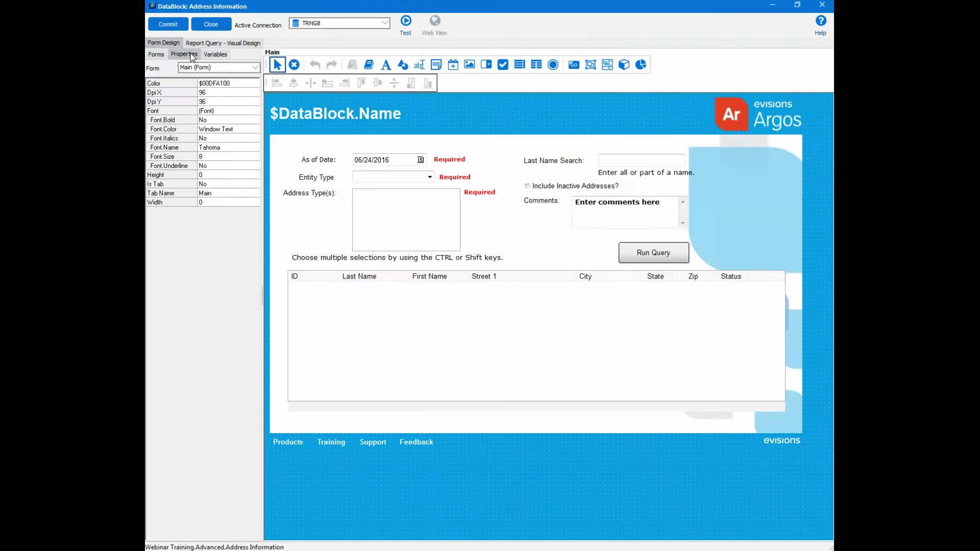
pyautogui.click(204, 185)
pyautogui.click(204, 184)
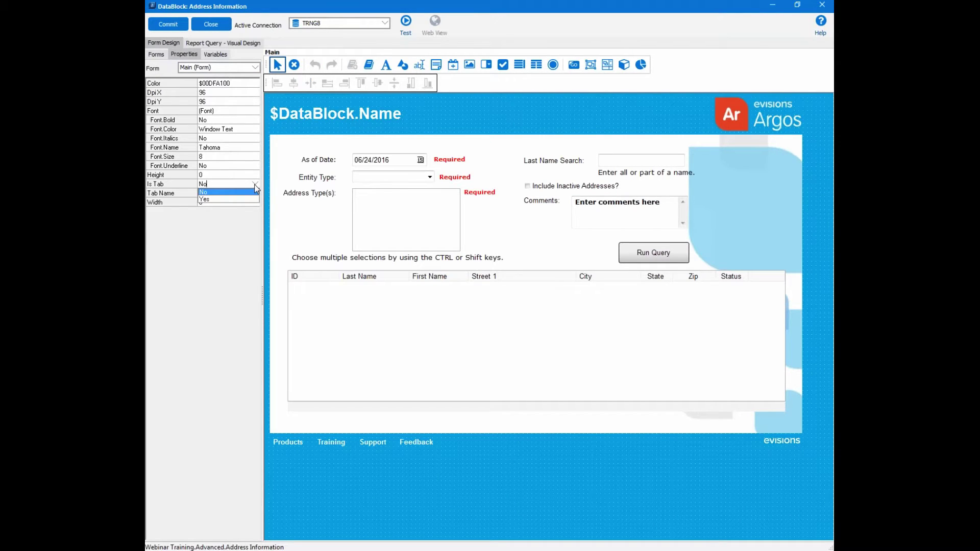
pyautogui.click(217, 199)
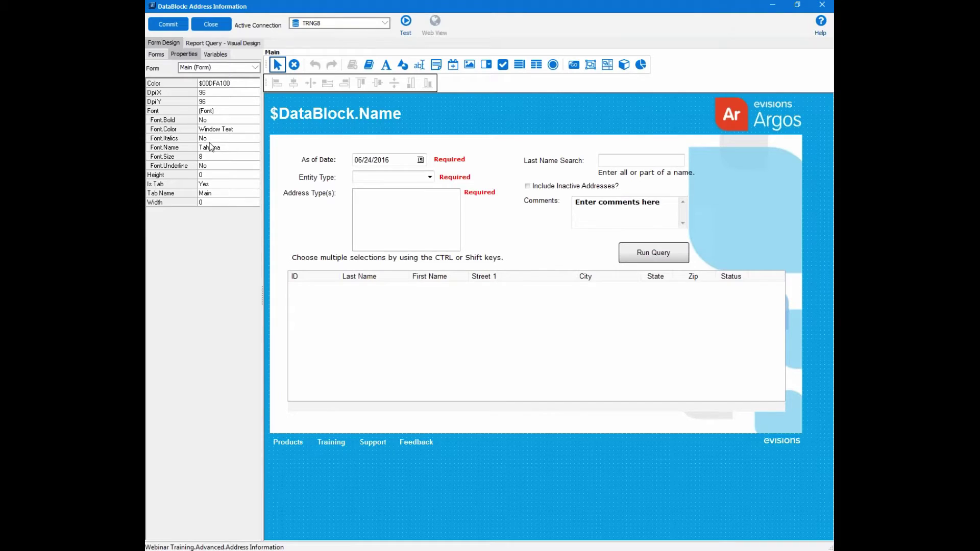
pyautogui.click(161, 54)
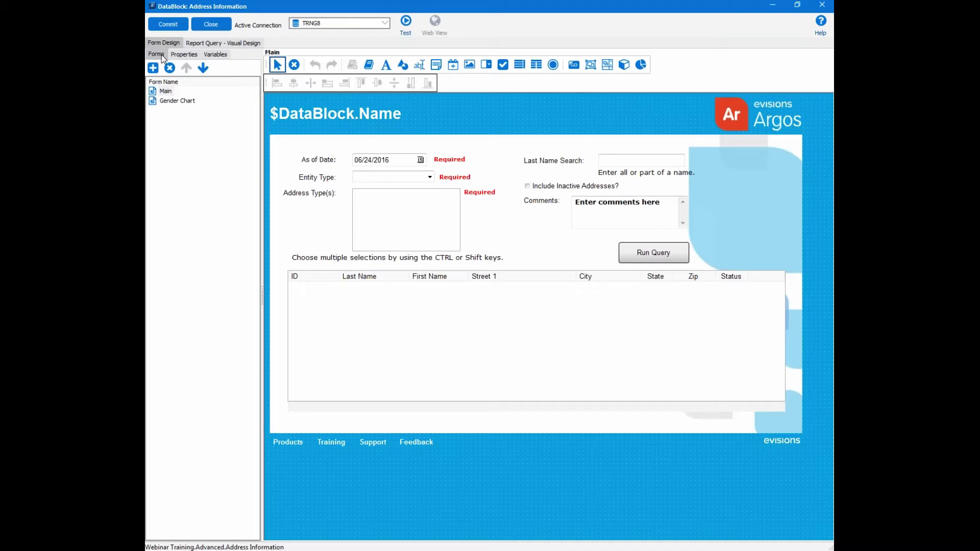
# Step: Commit the DataBlock changes and test the DataBlock by switching between the Main and Gender tabs
pyautogui.click(171, 25)
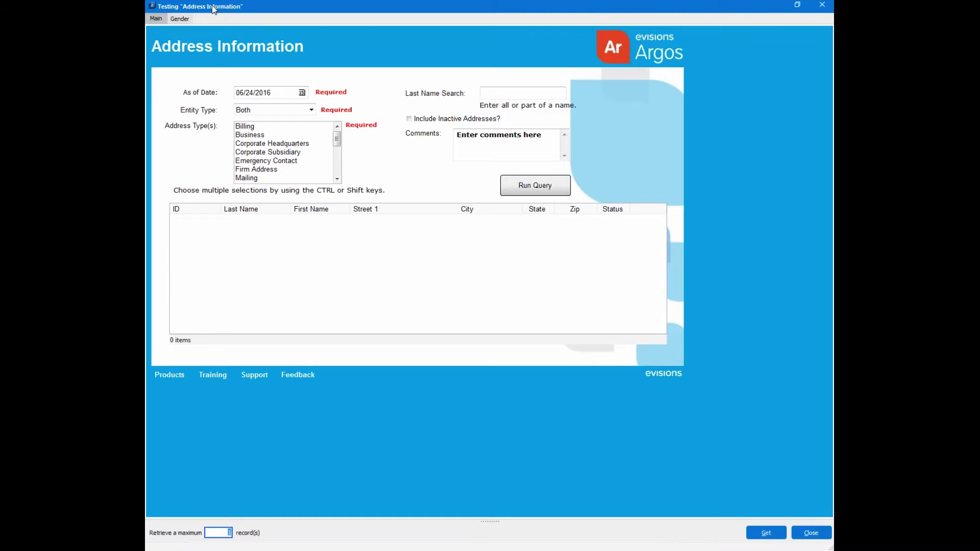
pyautogui.click(180, 18)
pyautogui.click(162, 19)
pyautogui.click(180, 18)
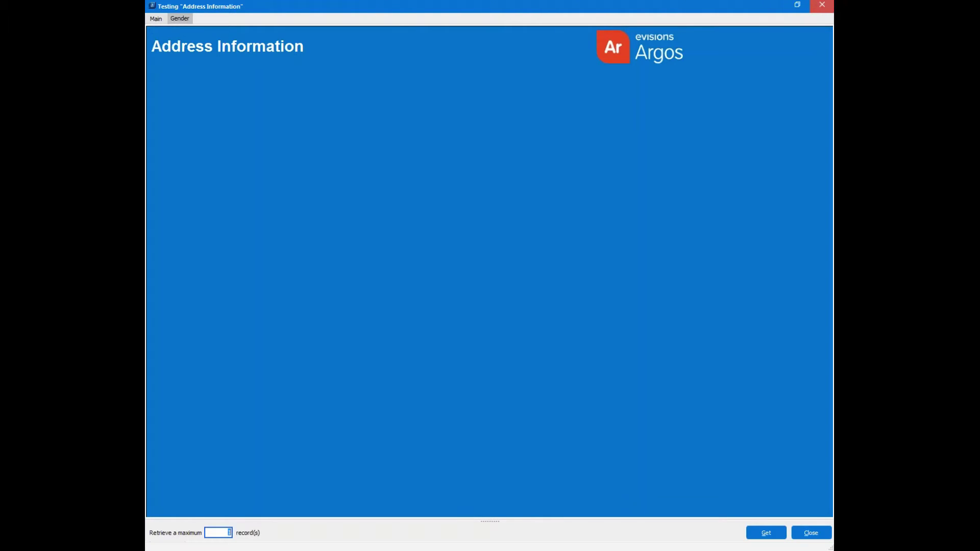
pyautogui.click(822, 4)
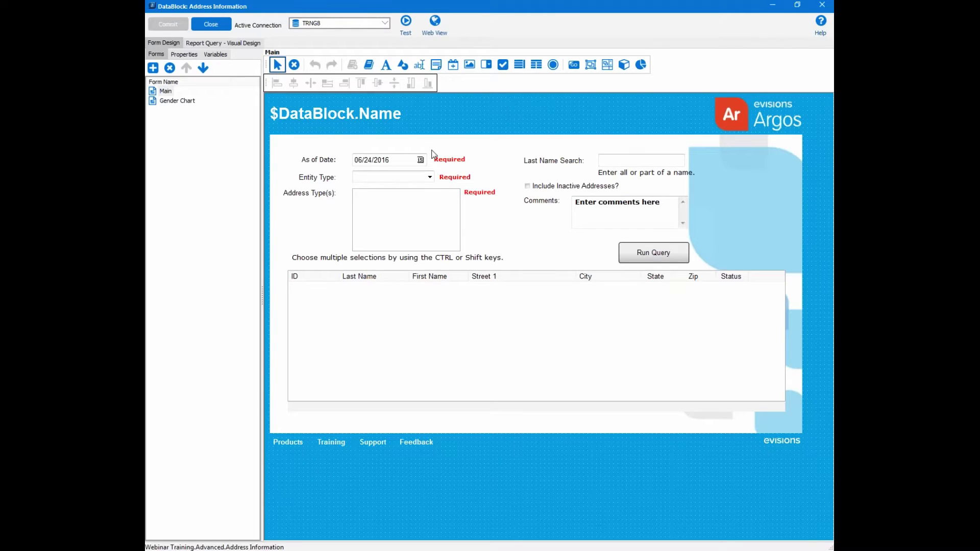
# Step: Add a text label below the title on the Gender Chart form with font color White and font size 12
pyautogui.click(177, 101)
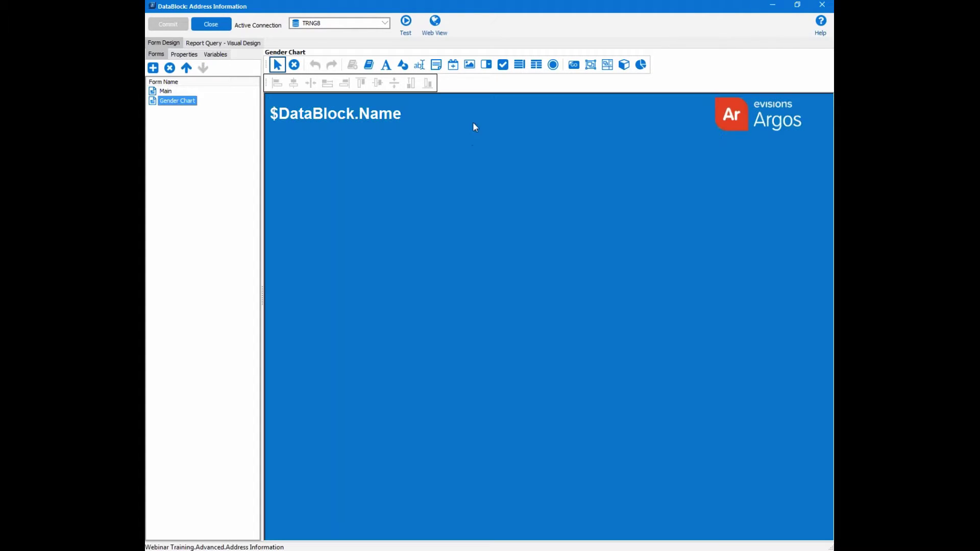
pyautogui.click(385, 65)
pyautogui.click(345, 155)
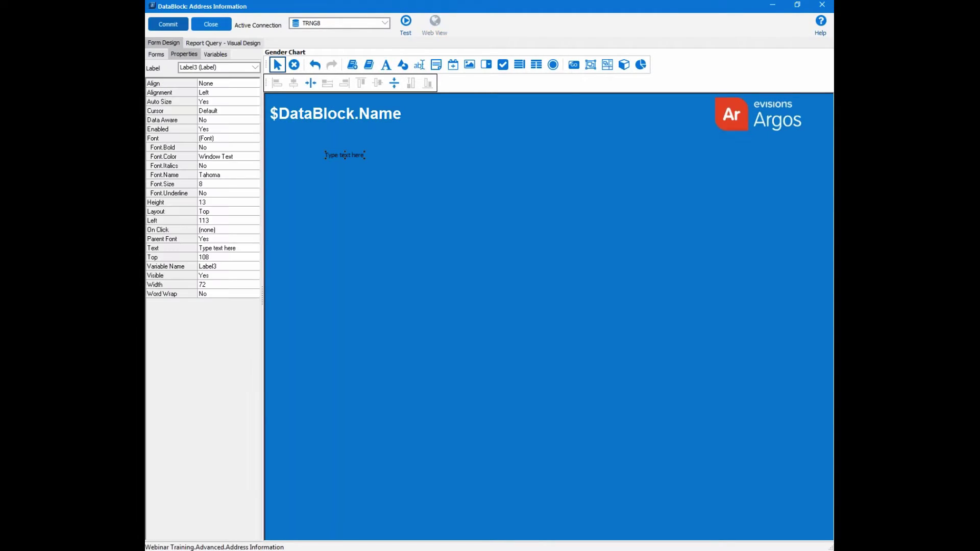
pyautogui.click(212, 158)
pyautogui.click(255, 156)
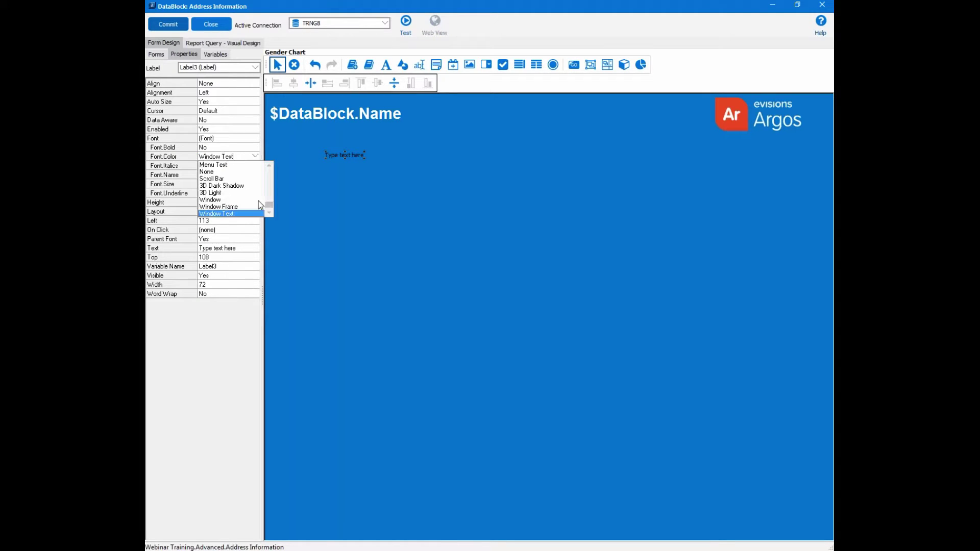
pyautogui.moveTo(266, 212); pyautogui.dragTo(268, 173)
pyautogui.click(224, 182)
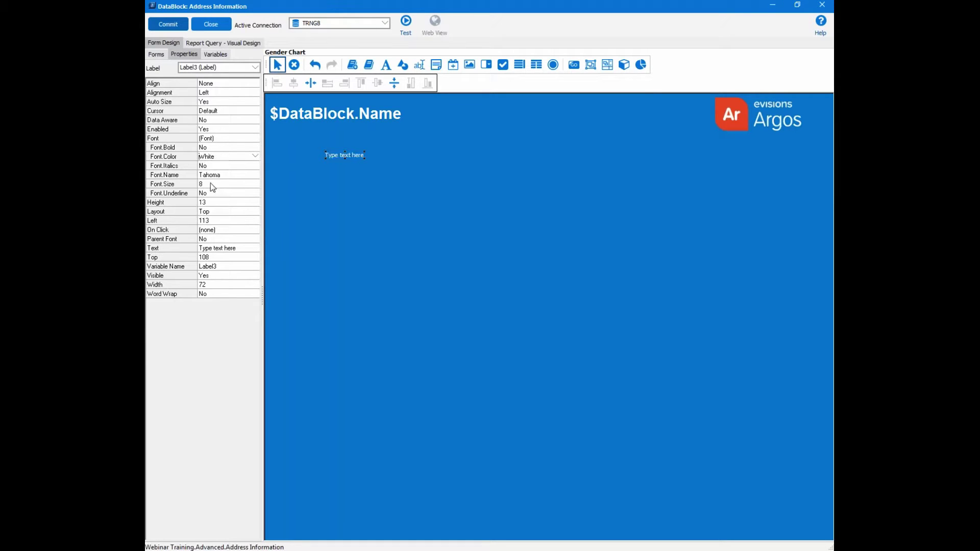
pyautogui.click(212, 185)
pyautogui.write('12')
pyautogui.click(344, 174)
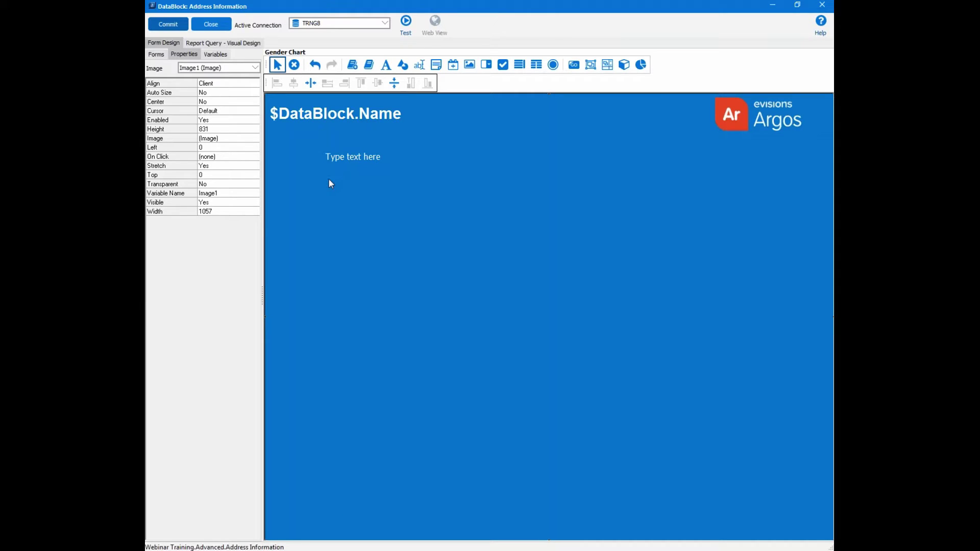
# Step: Change the new label's text to Main
pyautogui.doubleClick(359, 156)
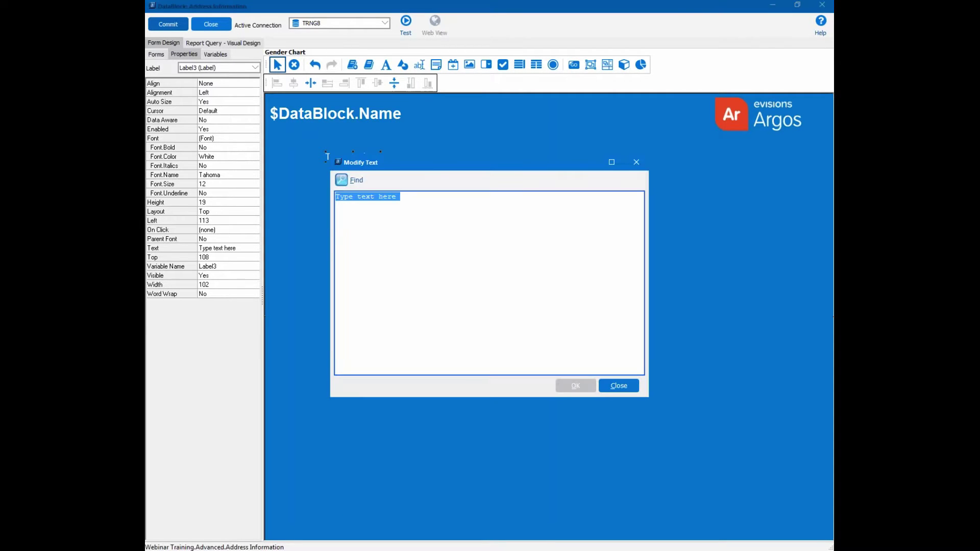
pyautogui.write('Main')
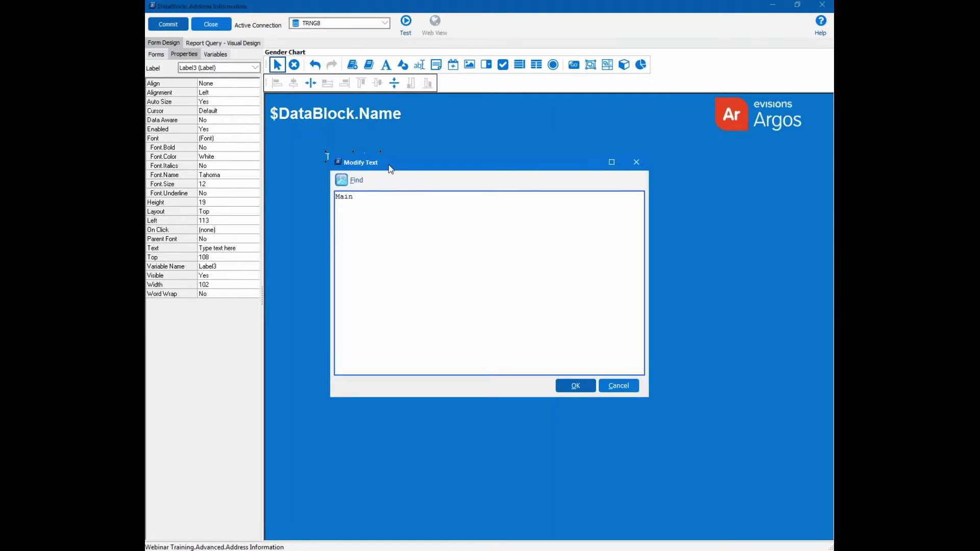
pyautogui.click(575, 382)
pyautogui.click(407, 330)
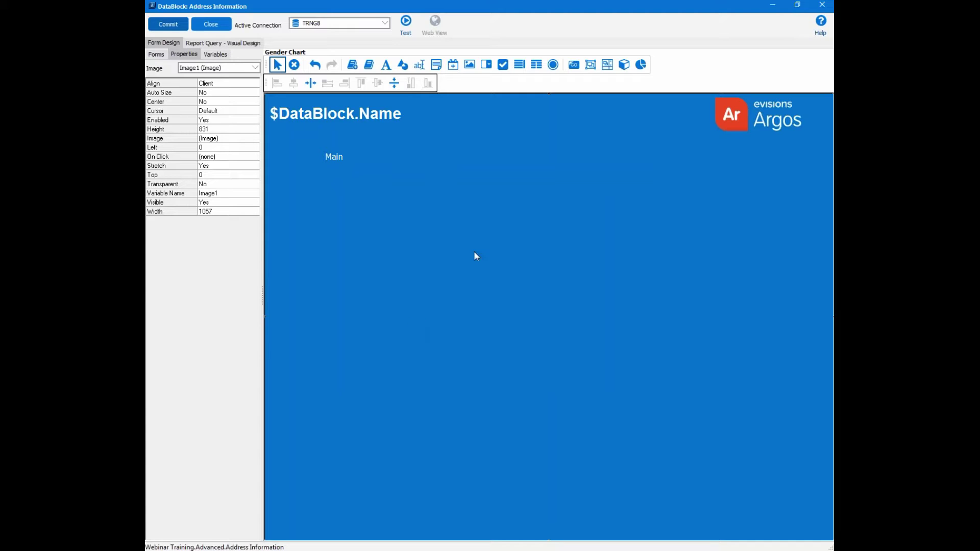
# Step: Assign an Activate Form event to the Main label's On Click property, with Main as the form name
pyautogui.click(333, 157)
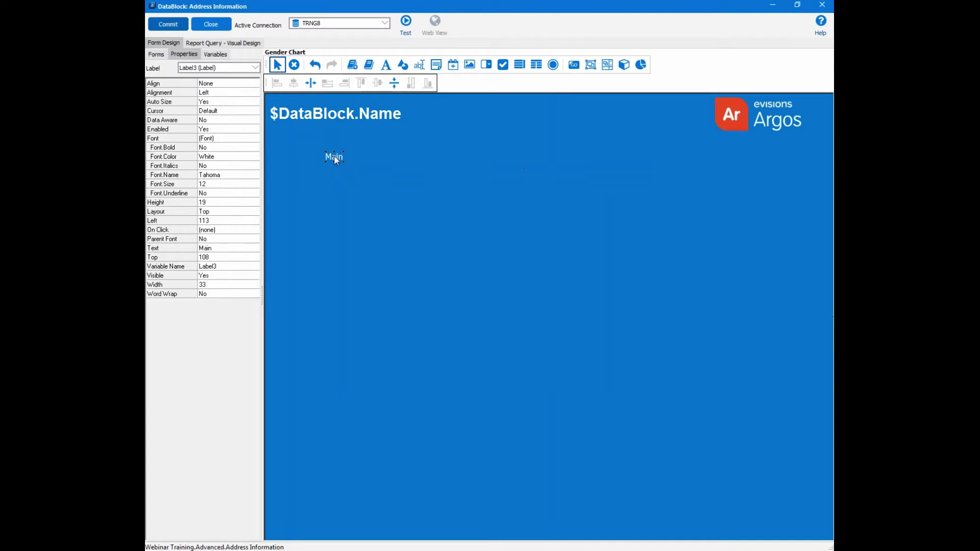
pyautogui.click(225, 231)
pyautogui.click(256, 231)
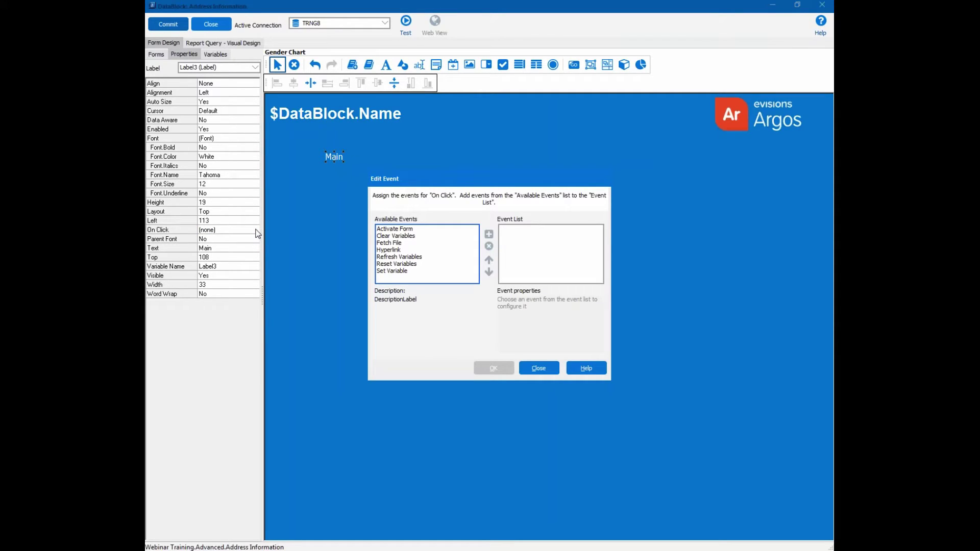
pyautogui.click(392, 228)
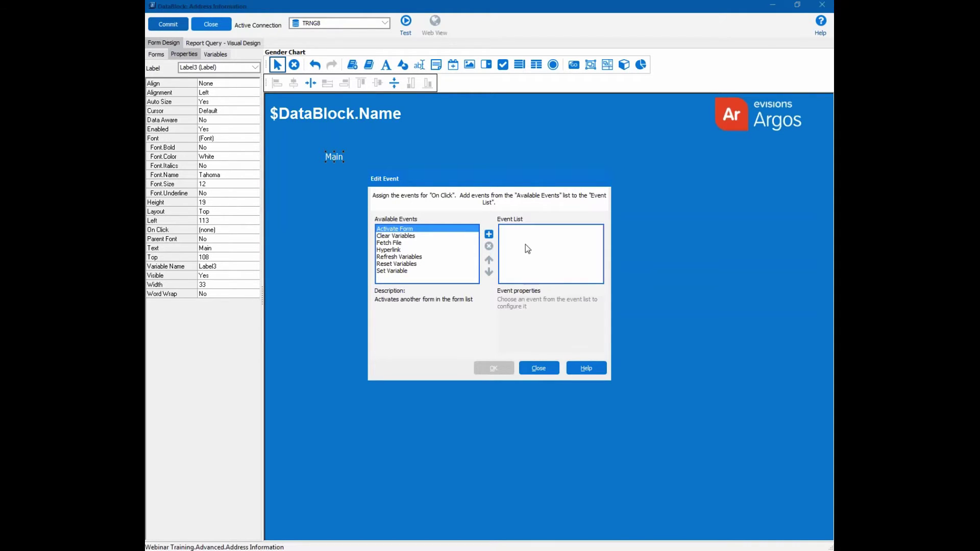
pyautogui.click(489, 234)
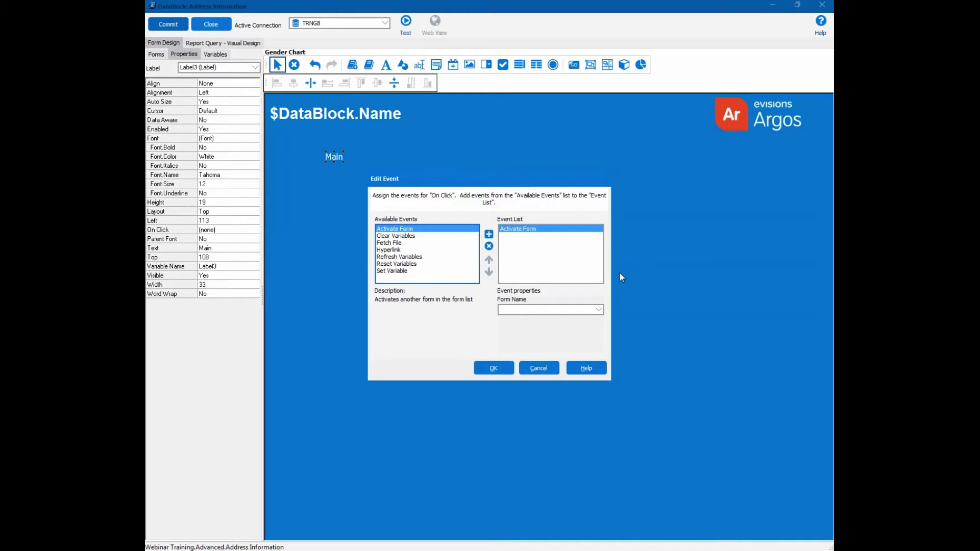
pyautogui.click(536, 309)
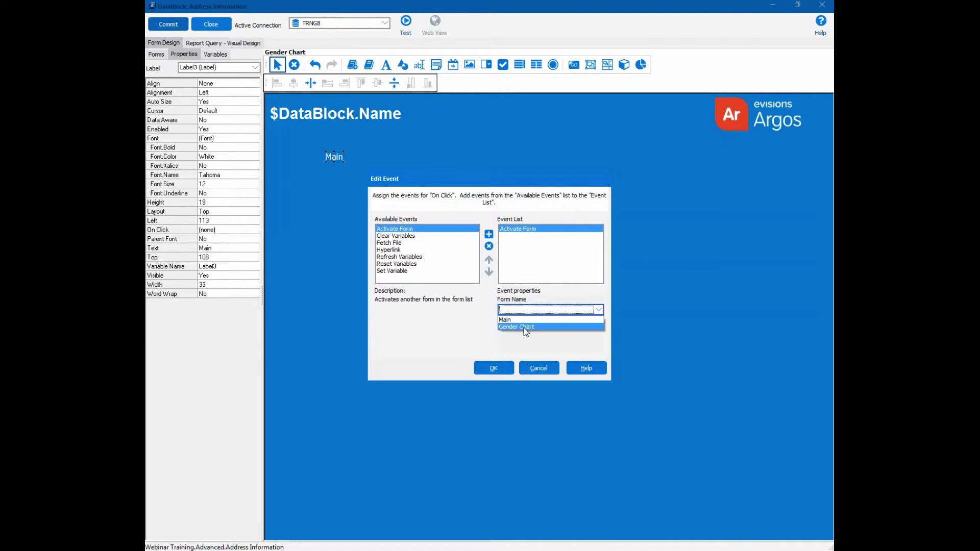
pyautogui.click(513, 320)
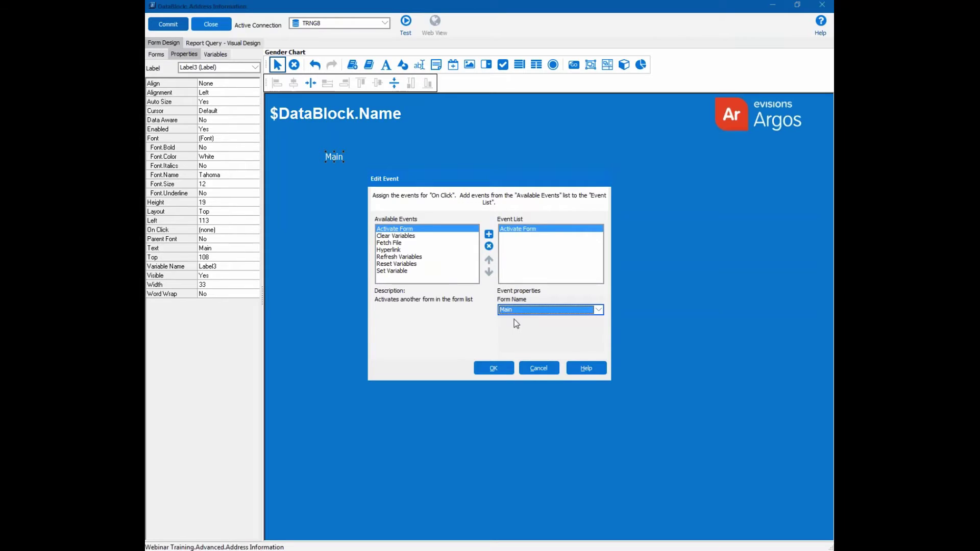
pyautogui.click(492, 368)
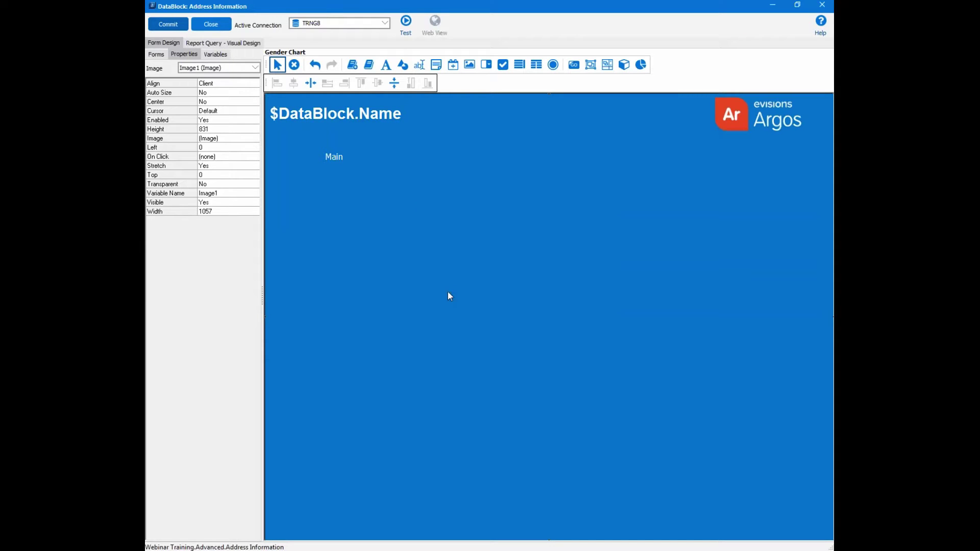
# Step: Set the Main label's Cursor property to HandPoint on the Gender Chart form
pyautogui.click(330, 156)
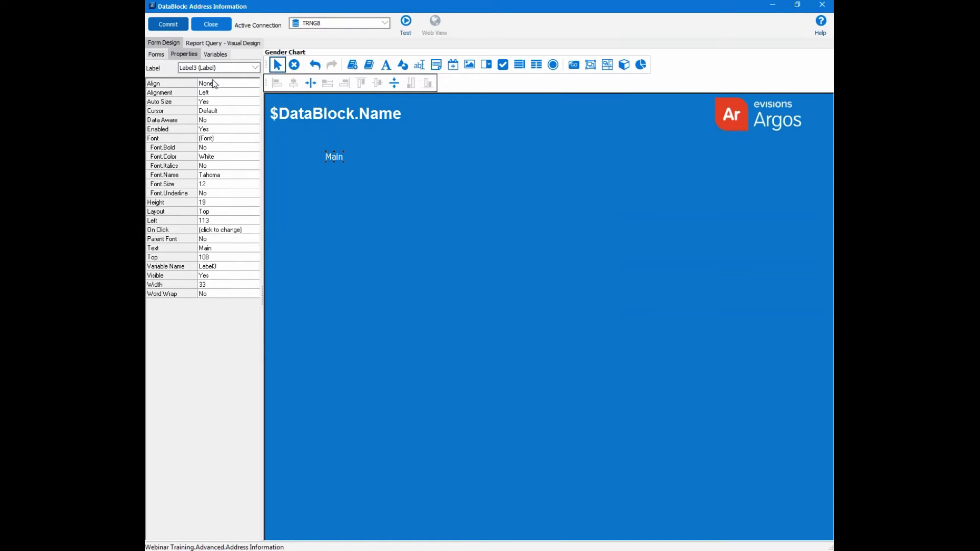
pyautogui.click(218, 111)
pyautogui.click(255, 110)
pyautogui.click(256, 166)
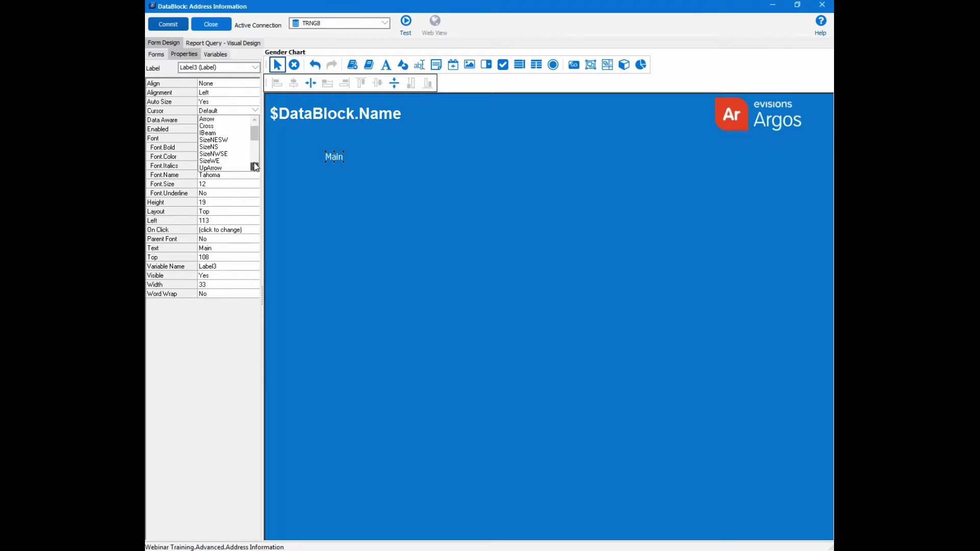
pyautogui.click(255, 166)
pyautogui.click(255, 166)
pyautogui.click(255, 166)
pyautogui.click(256, 166)
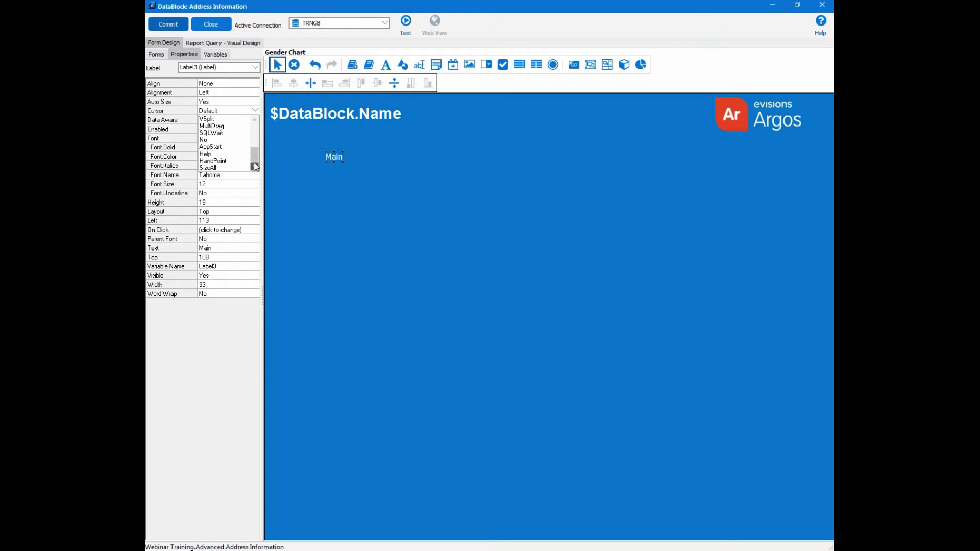
pyautogui.click(229, 161)
pyautogui.click(460, 264)
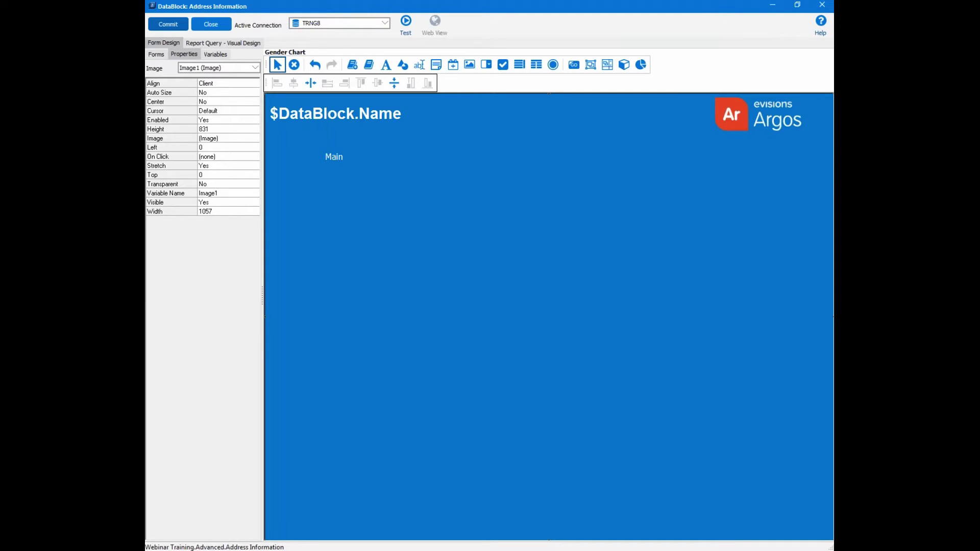
# Step: Duplicate the Main label and arrange the two labels below the title, the original at about Left 16 and the copy at about Left 88, Top 56
pyautogui.click(338, 158)
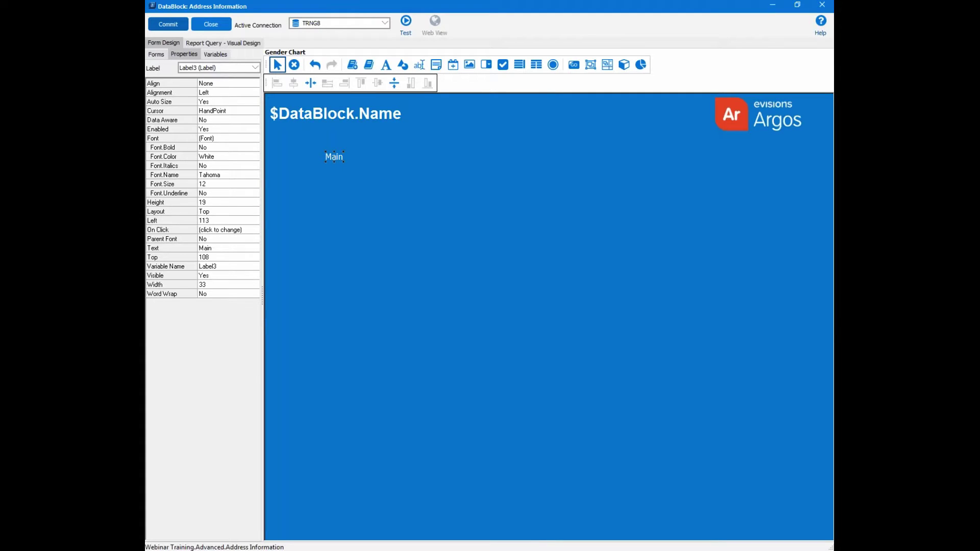
pyautogui.rightClick(335, 158)
pyautogui.click(393, 194)
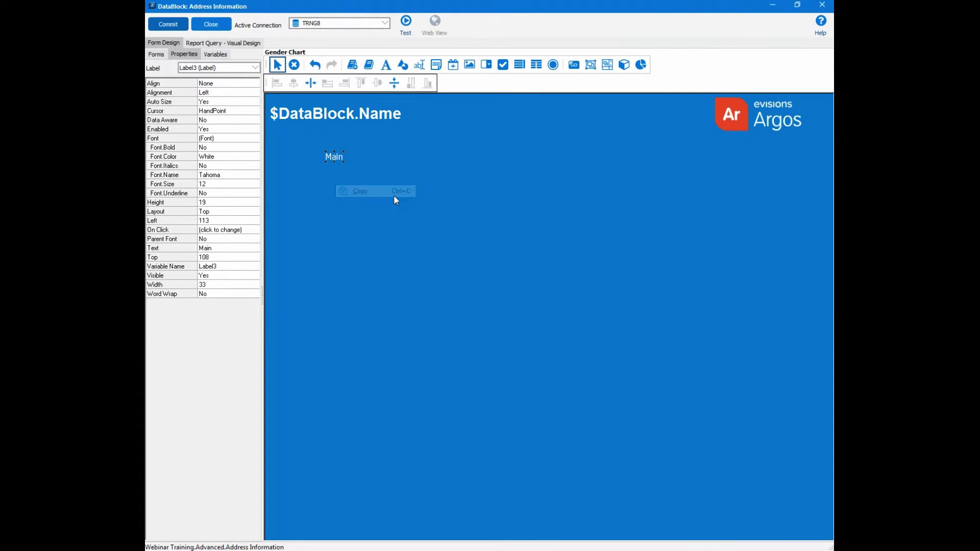
pyautogui.rightClick(393, 196)
pyautogui.click(411, 241)
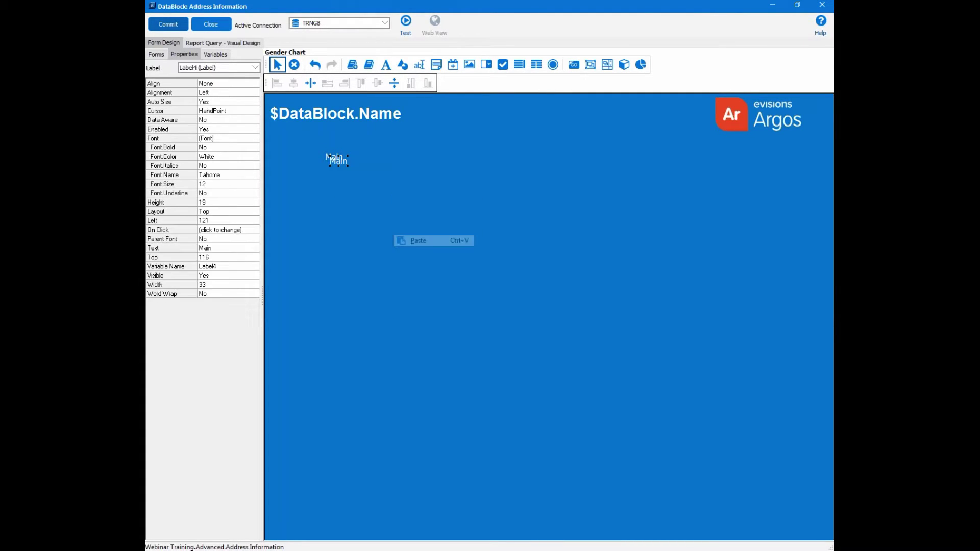
pyautogui.moveTo(339, 163); pyautogui.dragTo(286, 151)
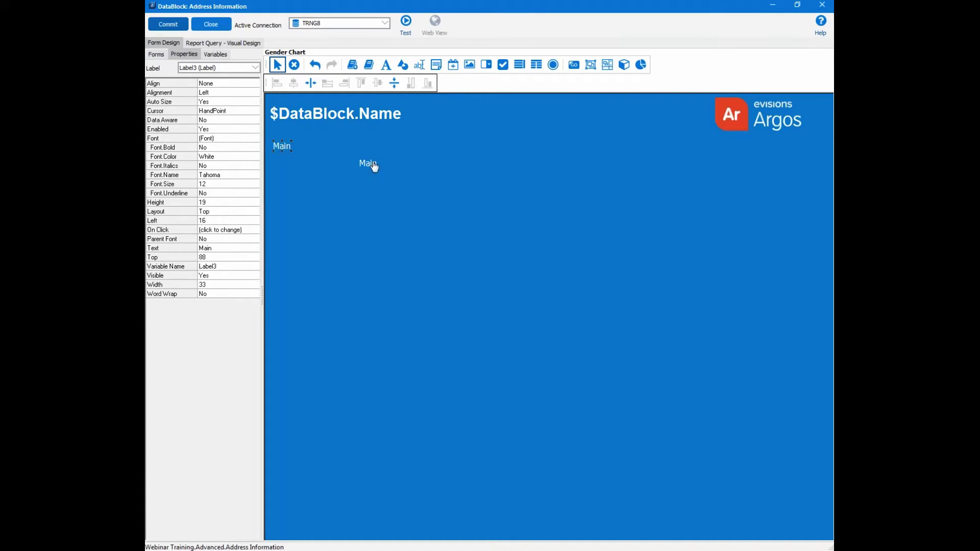
pyautogui.moveTo(374, 166); pyautogui.dragTo(325, 131)
# Step: Change the duplicated label's text to Gender Chart
pyautogui.doubleClick(318, 131)
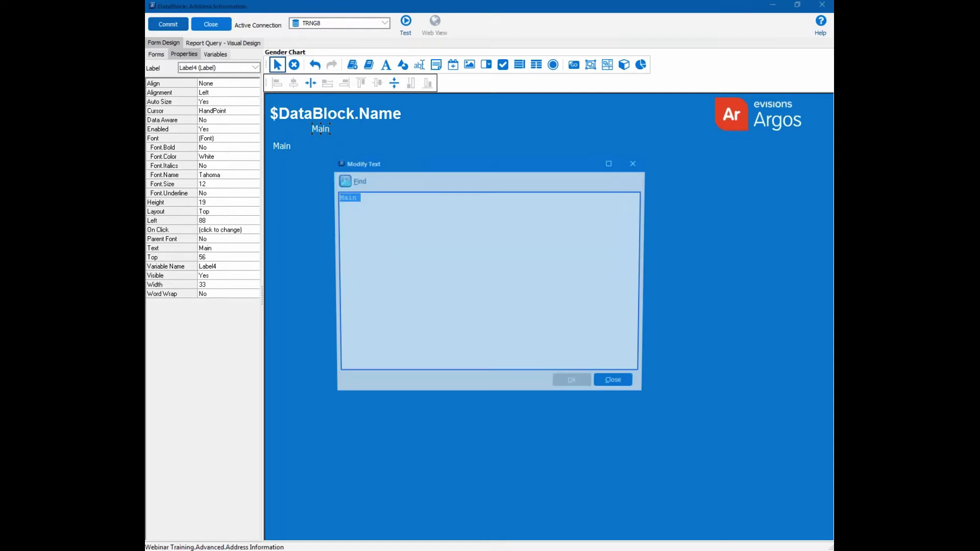
pyautogui.write('Gender Chart')
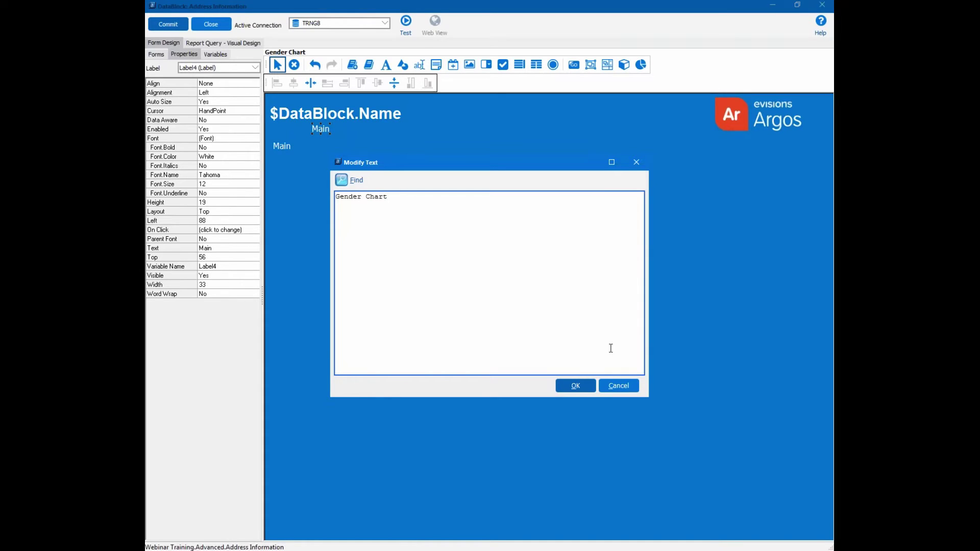
pyautogui.click(576, 387)
pyautogui.click(461, 314)
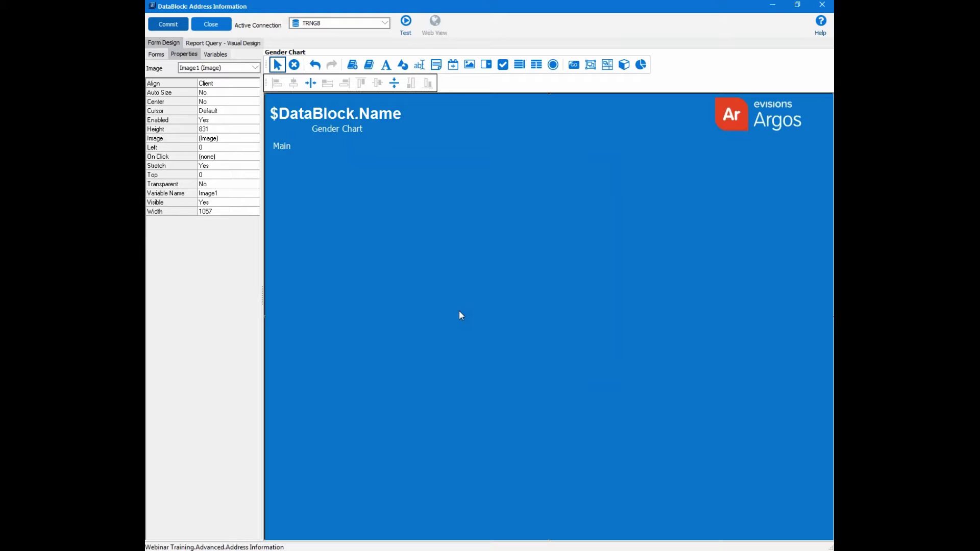
# Step: Align the top edge of the Main label with the Gender Chart label
pyautogui.click(350, 132)
pyautogui.keyDown('shift'); pyautogui.click(281, 147); pyautogui.keyUp('shift')
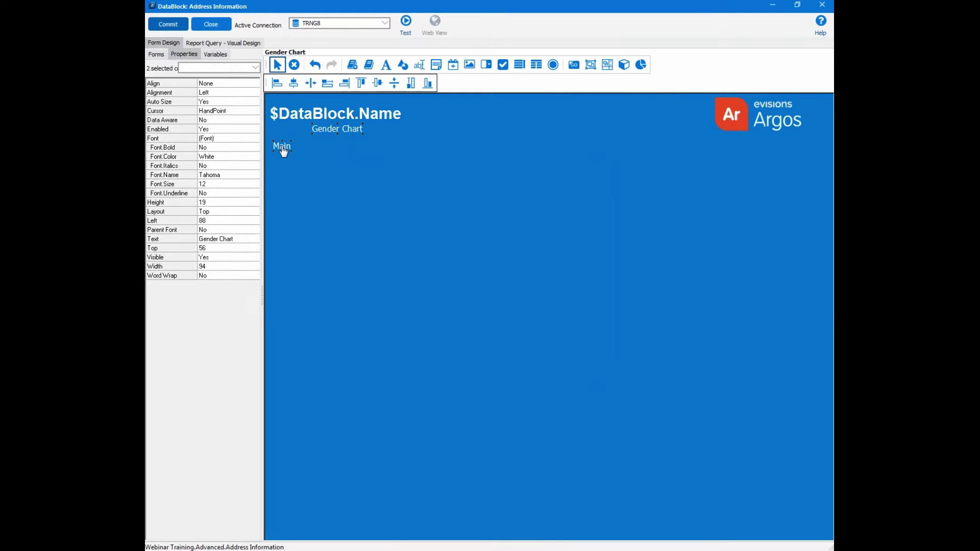
pyautogui.click(362, 83)
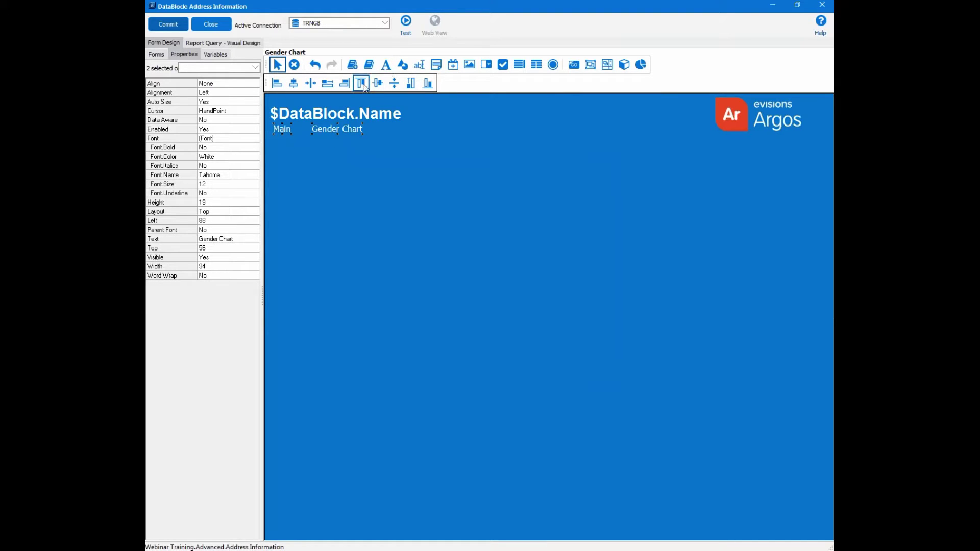
pyautogui.click(362, 190)
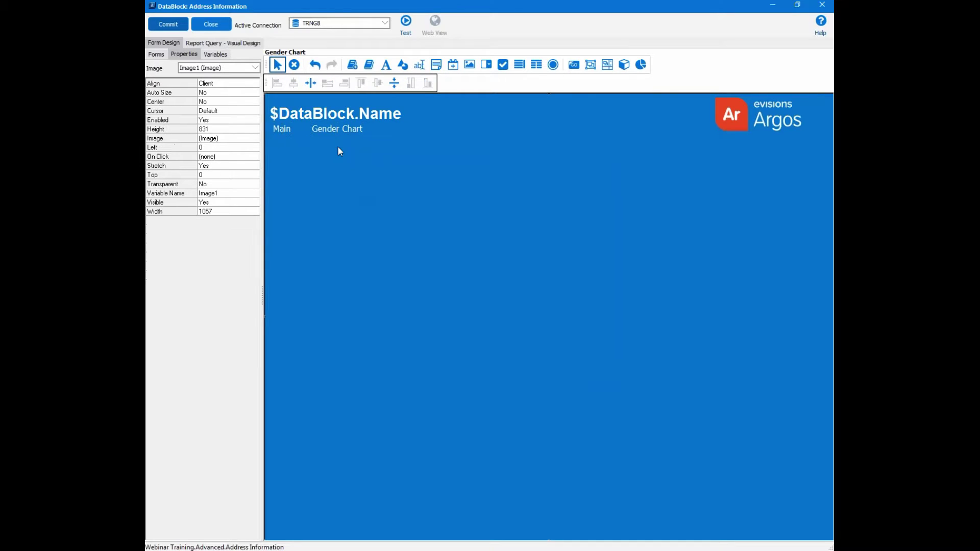
# Step: Set the Gender Chart label's Cursor property to Default
pyautogui.click(346, 134)
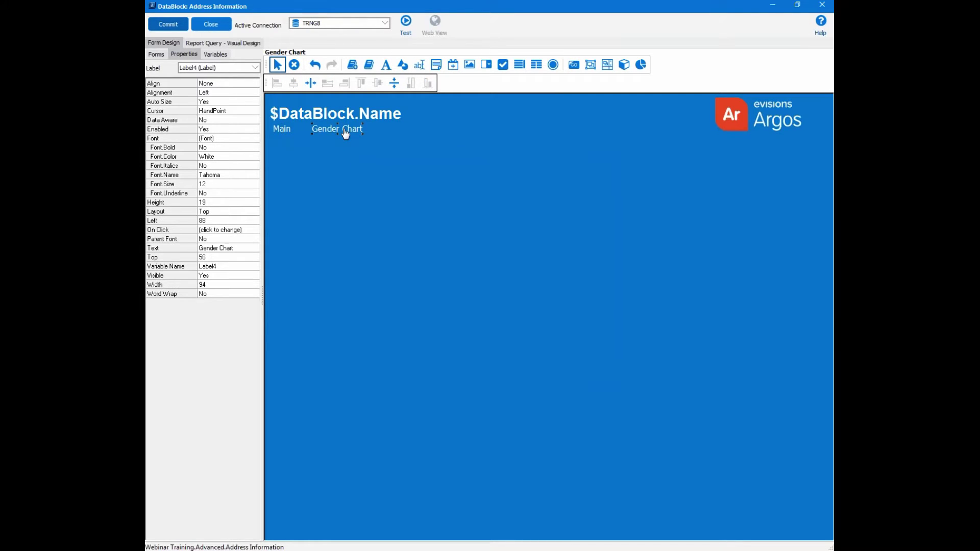
pyautogui.click(235, 113)
pyautogui.click(255, 111)
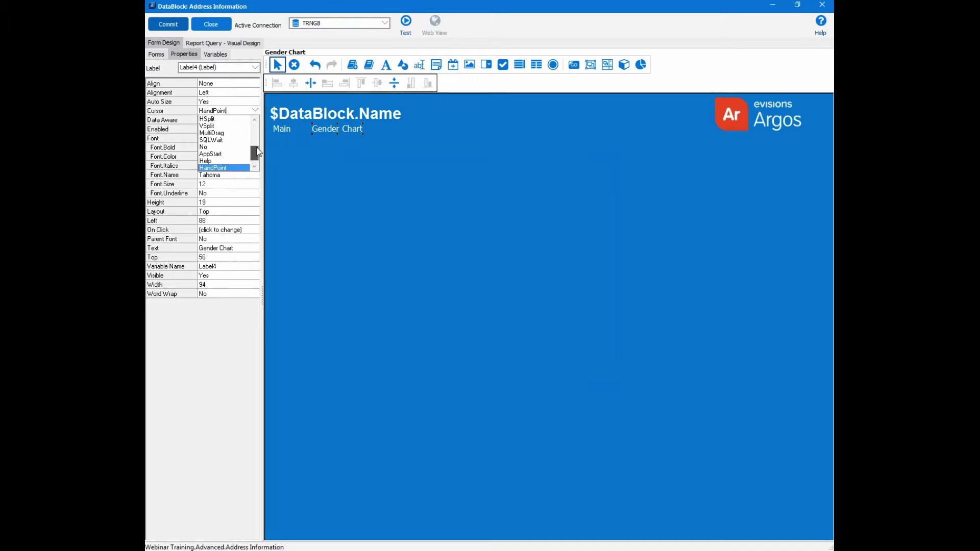
pyautogui.moveTo(257, 153); pyautogui.dragTo(258, 123)
pyautogui.click(214, 119)
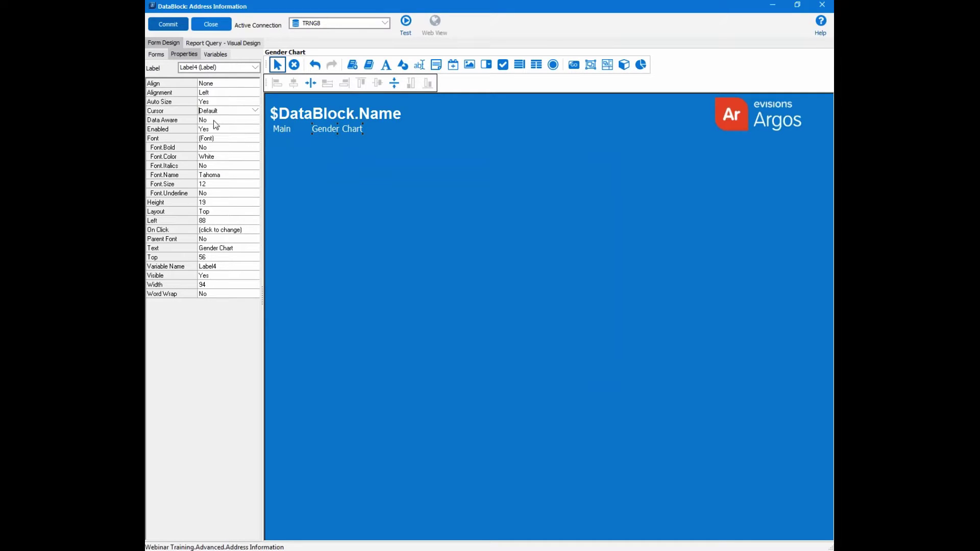
# Step: Remove the Activate Form event from the Gender Chart label's On Click property
pyautogui.click(229, 230)
pyautogui.click(254, 229)
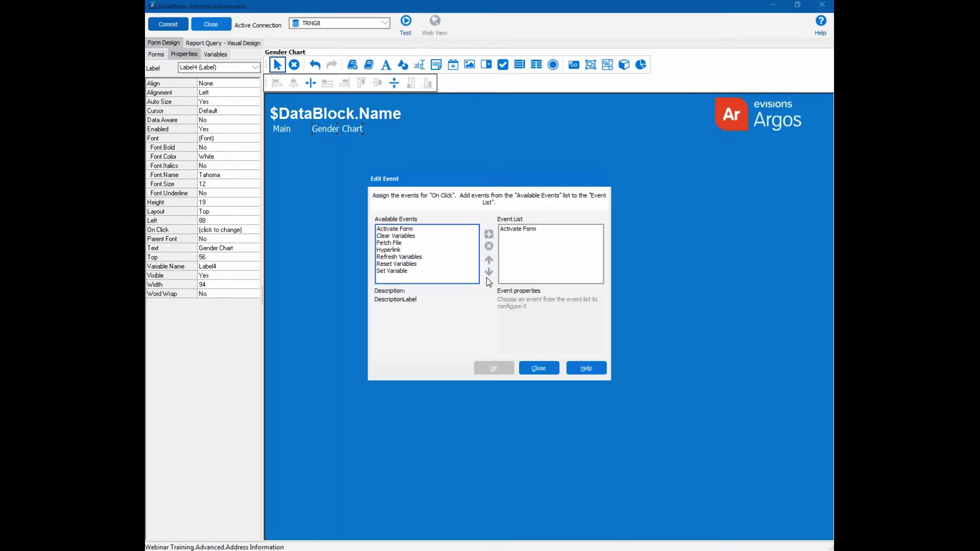
pyautogui.click(519, 229)
pyautogui.click(489, 247)
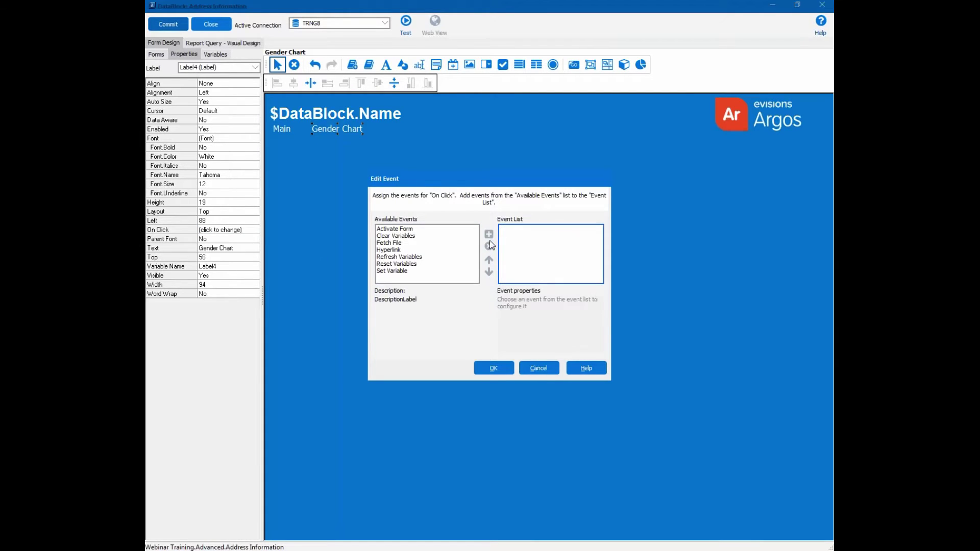
pyautogui.click(493, 368)
pyautogui.click(342, 244)
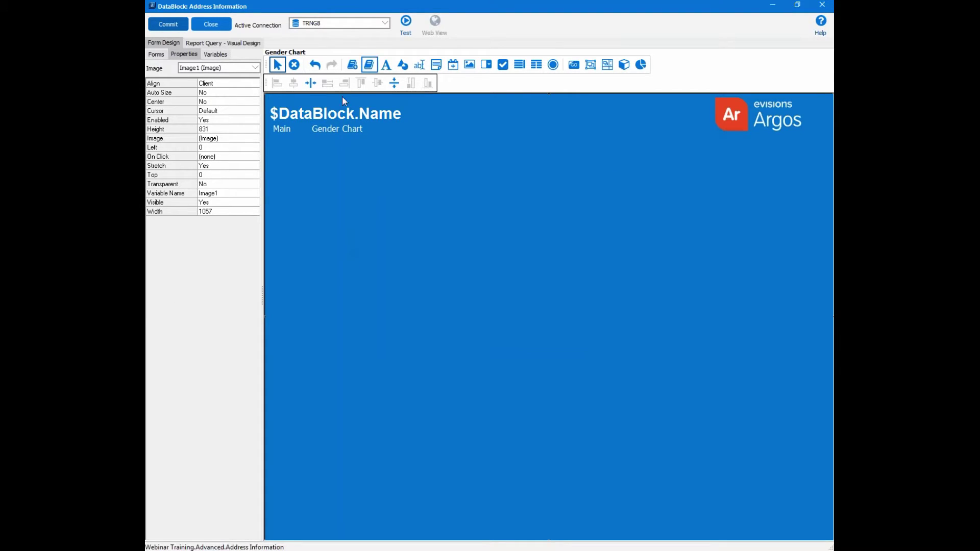
# Step: Make the Gender Chart label bold by setting its Font.Bold property to Yes
pyautogui.click(334, 131)
pyautogui.click(202, 147)
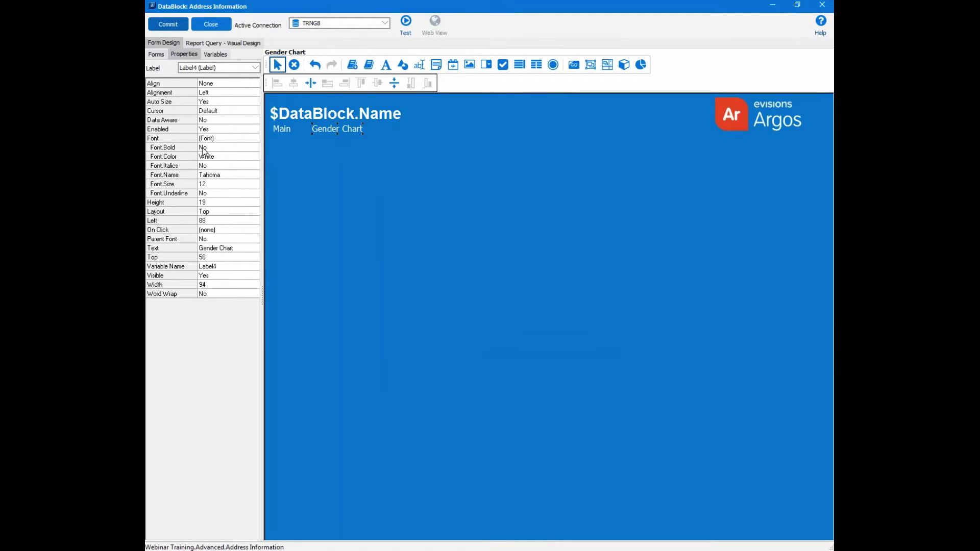
pyautogui.click(255, 147)
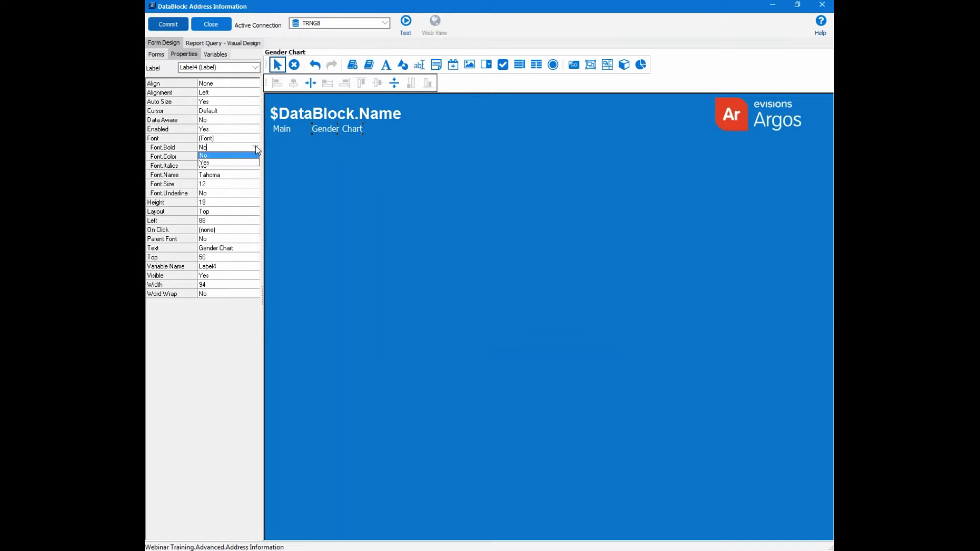
pyautogui.click(205, 163)
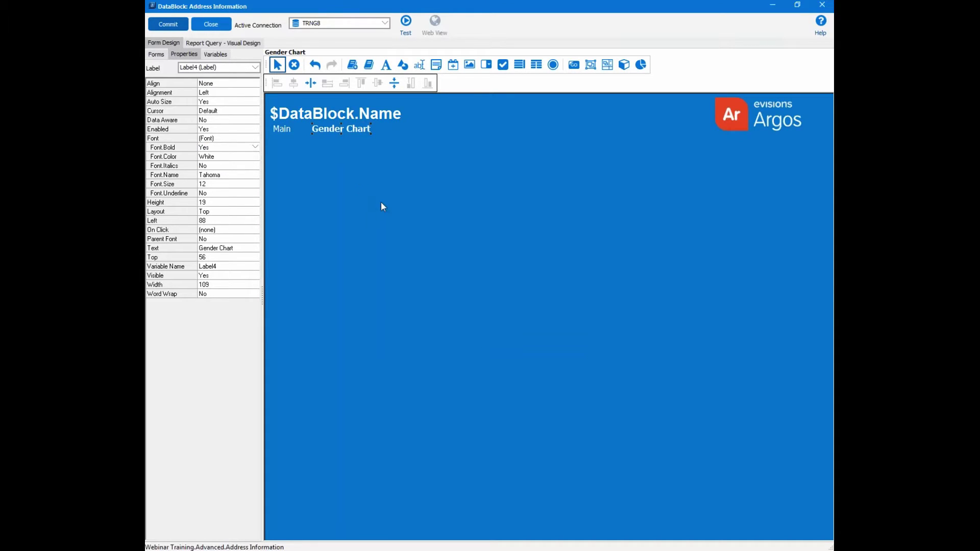
pyautogui.click(414, 229)
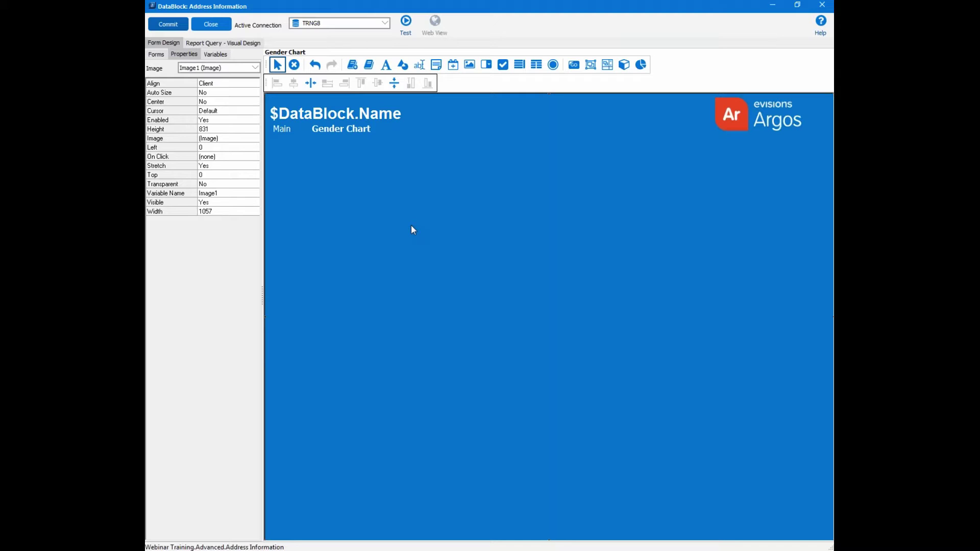
# Step: Copy the Main and Gender Chart labels from the Gender Chart form and paste them into the Main form
pyautogui.click(282, 135)
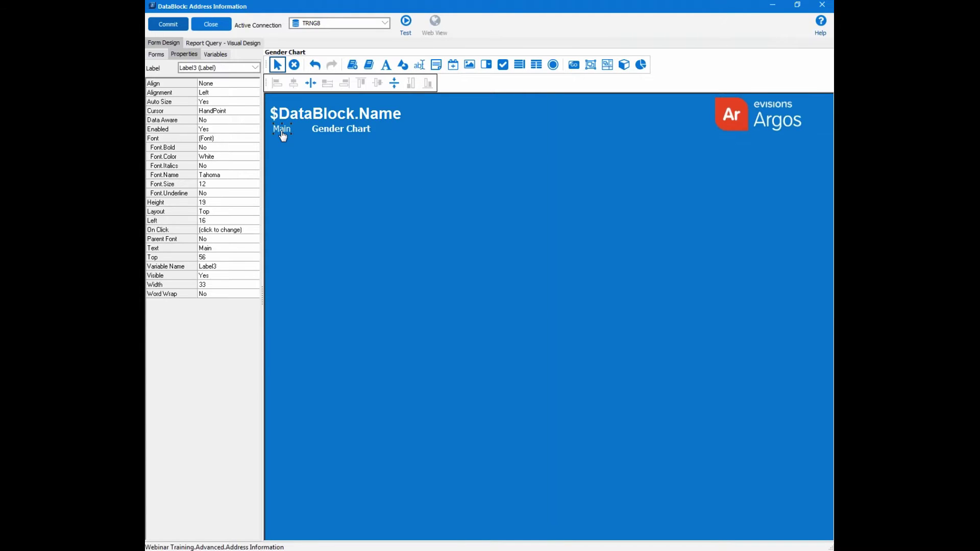
pyautogui.keyDown('shift'); pyautogui.click(360, 131); pyautogui.keyUp('shift')
pyautogui.rightClick(360, 131)
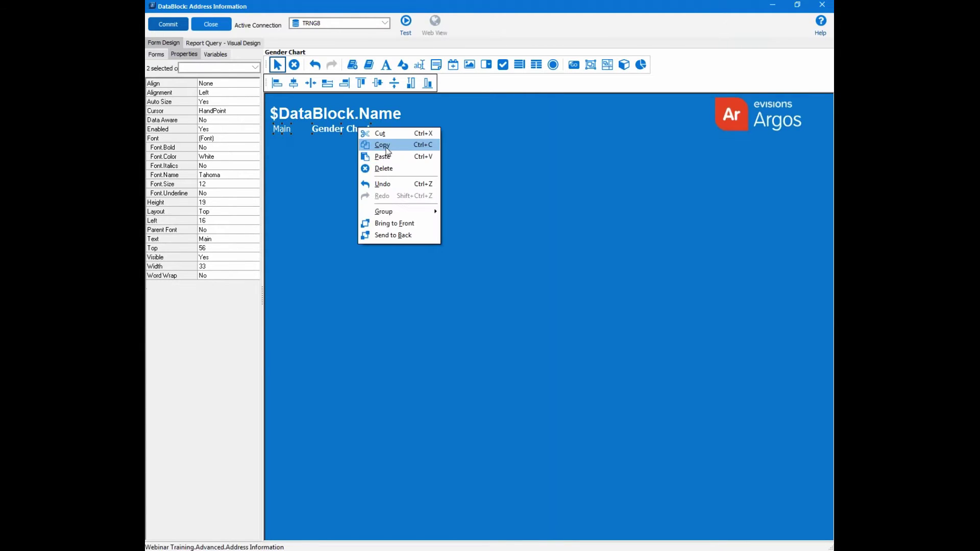
pyautogui.click(382, 145)
pyautogui.click(156, 54)
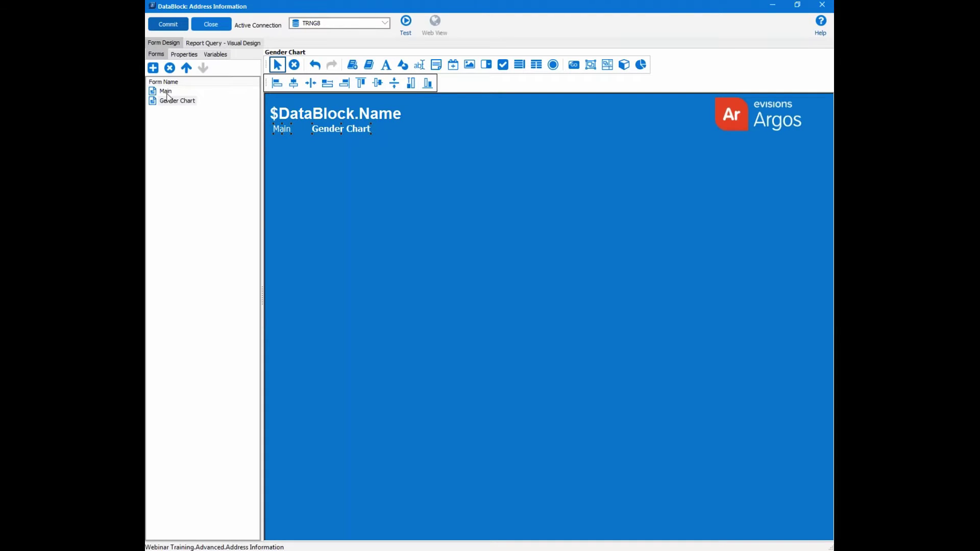
pyautogui.click(165, 90)
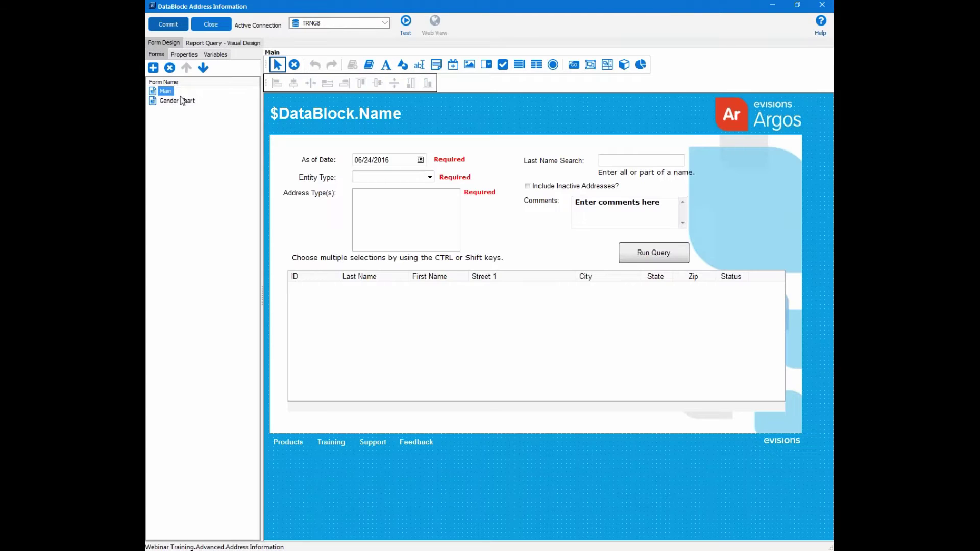
pyautogui.rightClick(334, 120)
pyautogui.click(353, 151)
pyautogui.click(429, 119)
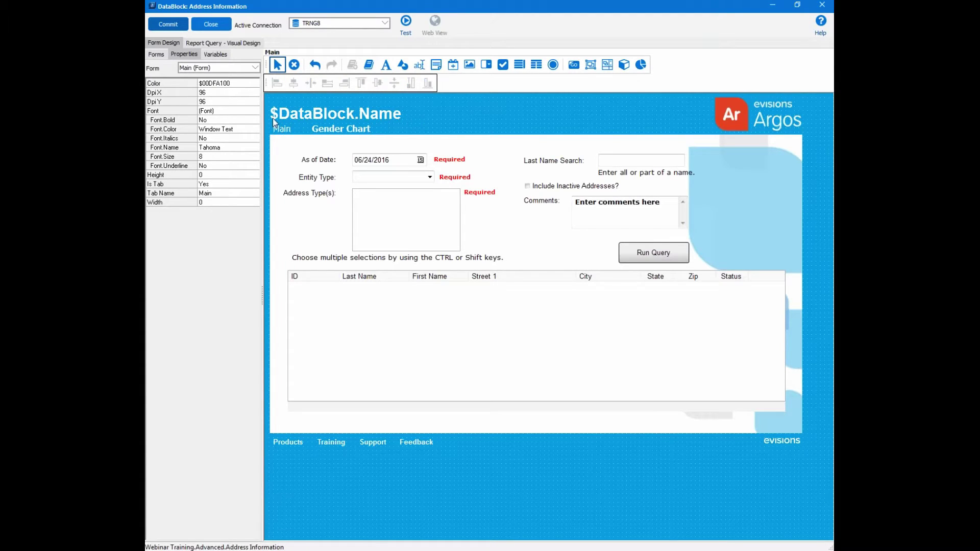
# Step: On the Main form, set the Main label's Cursor to Default and its Font.Bold to Yes
pyautogui.click(281, 129)
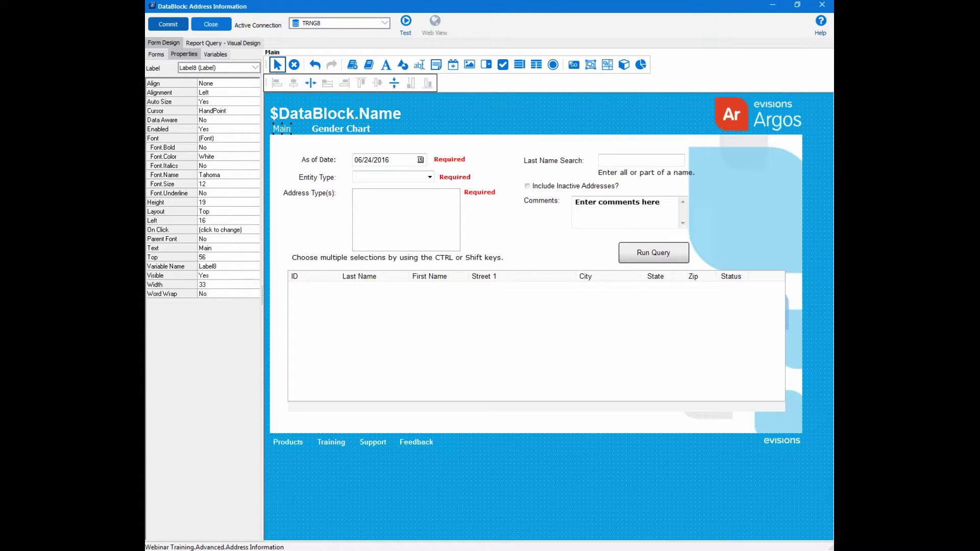
pyautogui.click(244, 111)
pyautogui.click(255, 111)
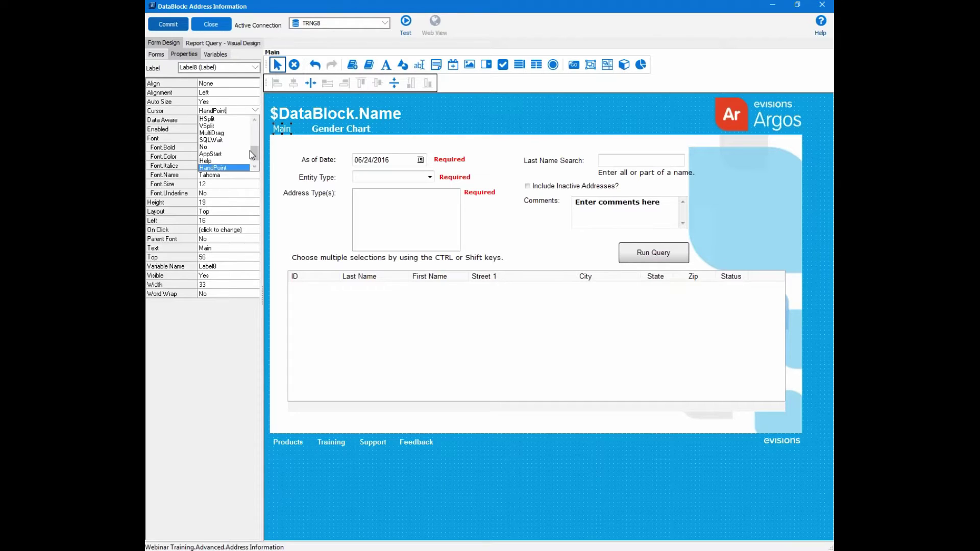
pyautogui.scroll(4, 252, 152)
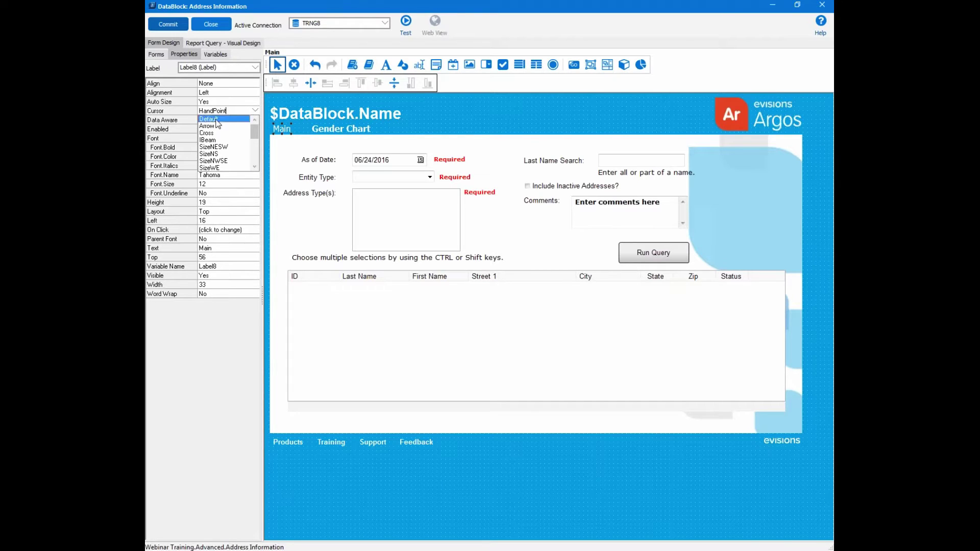
pyautogui.click(217, 120)
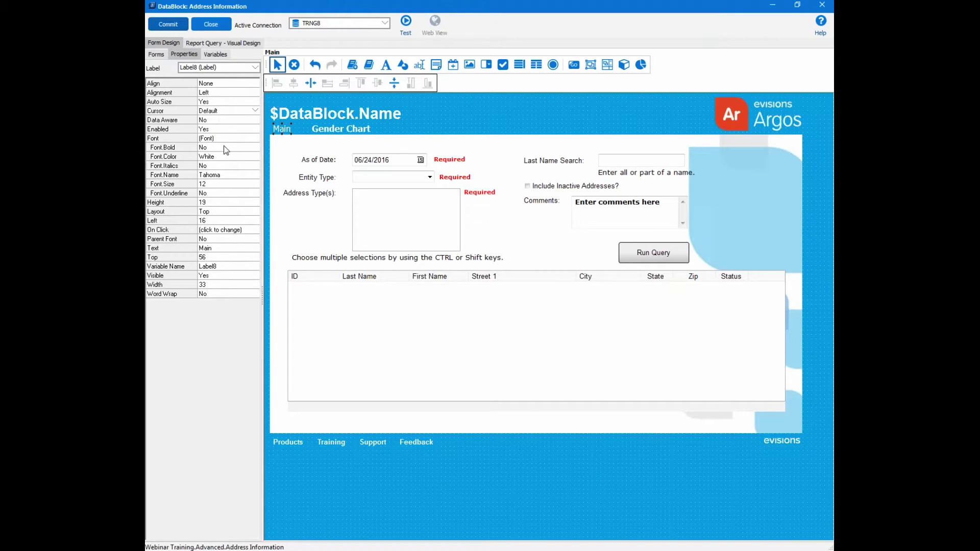
pyautogui.click(257, 147)
pyautogui.click(212, 163)
# Step: Remove the Activate Form event from the Main label's On Click property on the Main form
pyautogui.click(255, 230)
pyautogui.click(524, 230)
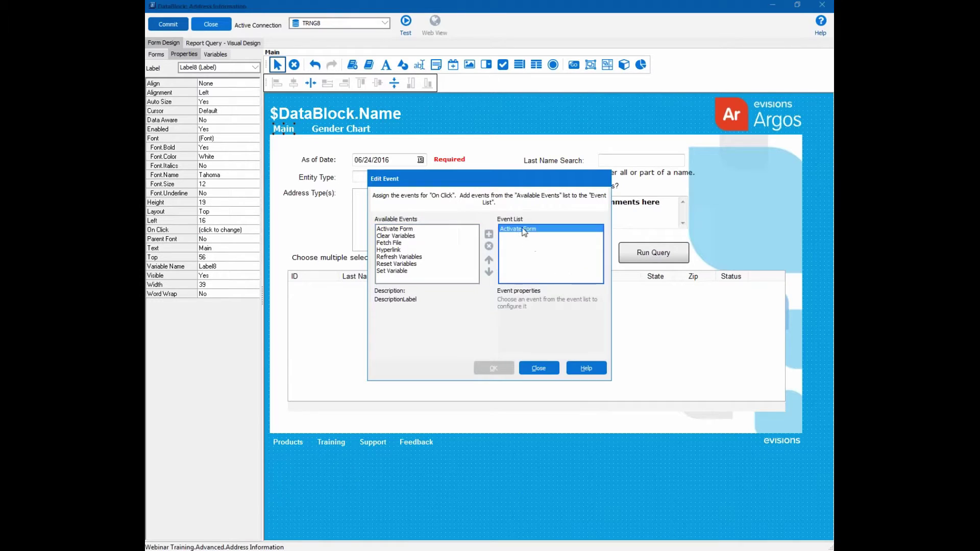
pyautogui.click(489, 246)
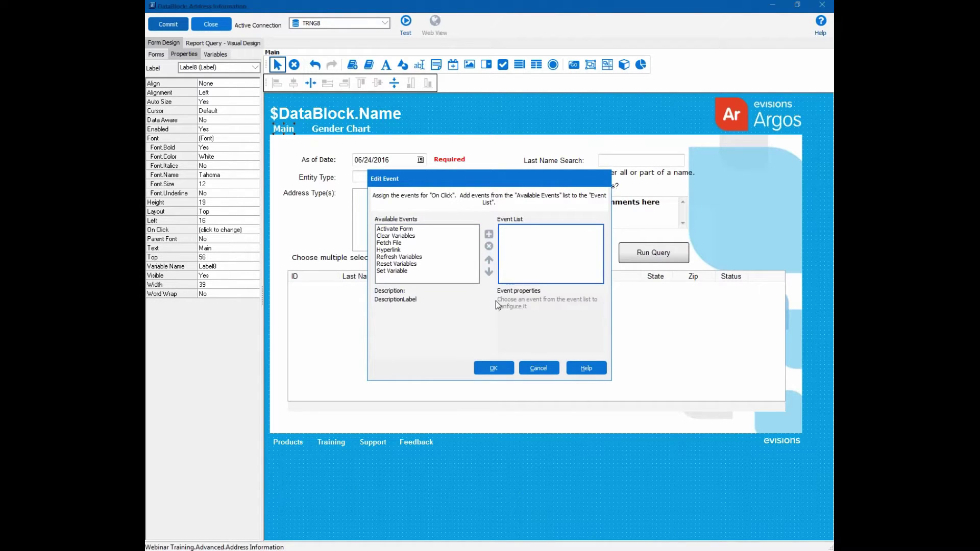
pyautogui.click(497, 370)
# Step: On the Main form, set the Gender Chart label's Cursor to HandPoint and its Font.Bold to No
pyautogui.click(349, 128)
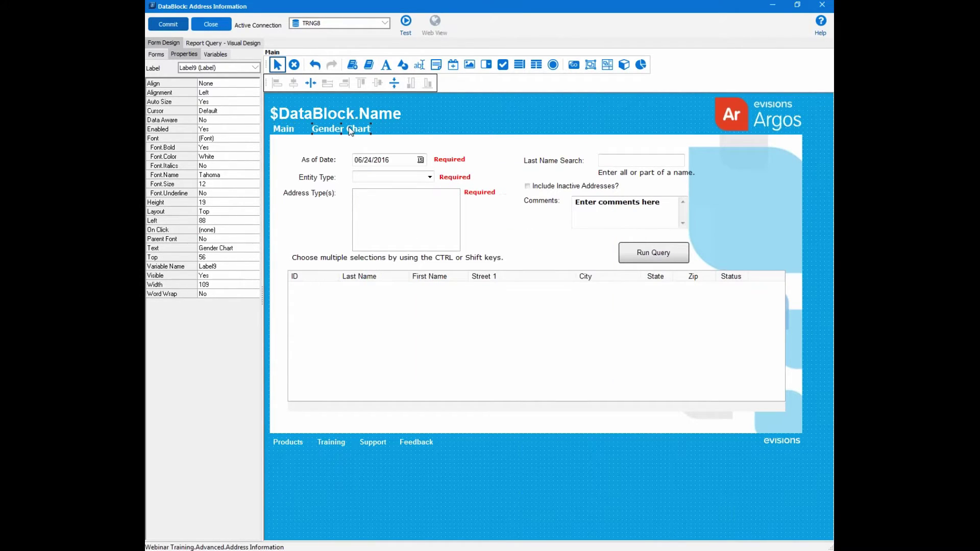
pyautogui.click(223, 111)
pyautogui.click(256, 110)
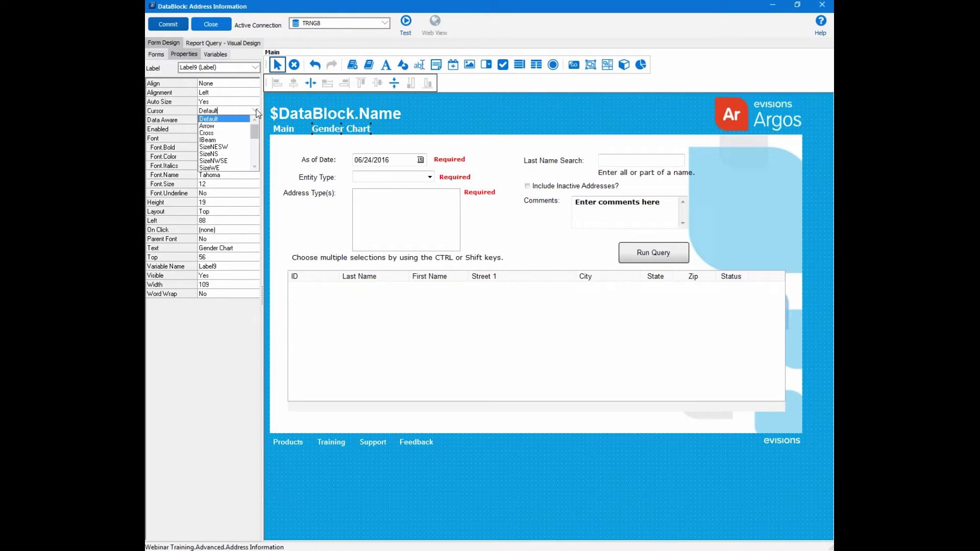
pyautogui.moveTo(254, 127); pyautogui.dragTo(255, 162)
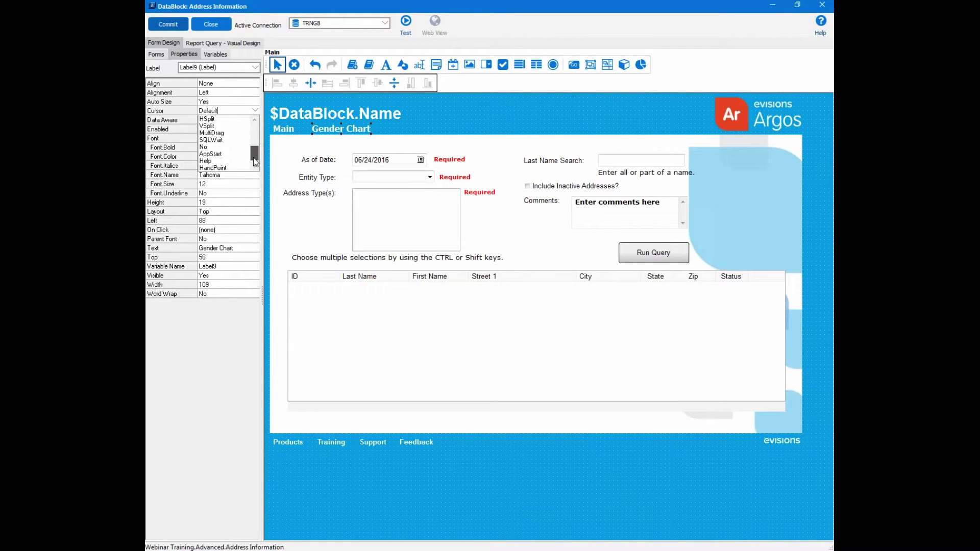
pyautogui.click(223, 168)
pyautogui.click(226, 146)
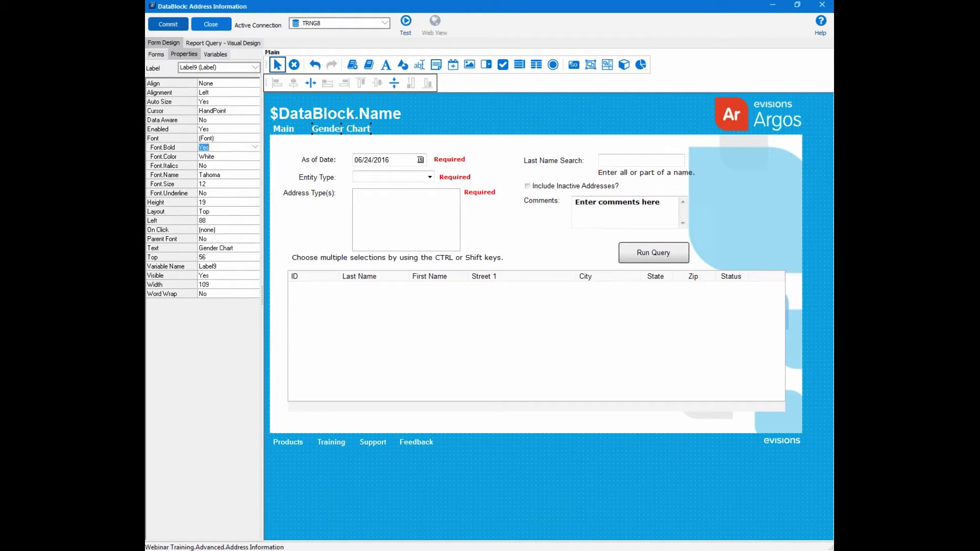
pyautogui.click(254, 147)
pyautogui.click(210, 156)
# Step: Add an Activate Form event targeting the Gender Chart form to the Gender Chart label's On Click property, and commit the changes
pyautogui.click(215, 230)
pyautogui.click(254, 230)
pyautogui.click(405, 229)
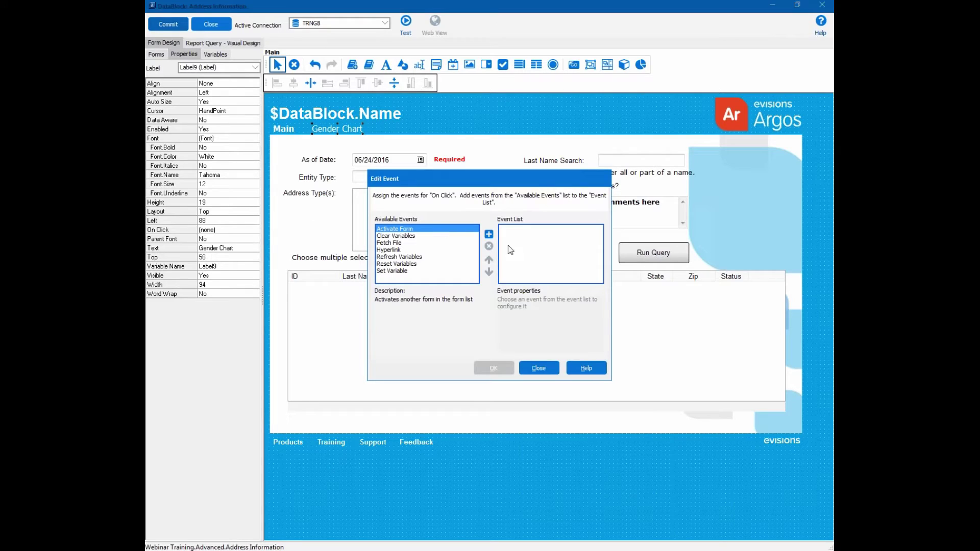
pyautogui.click(489, 234)
pyautogui.click(516, 310)
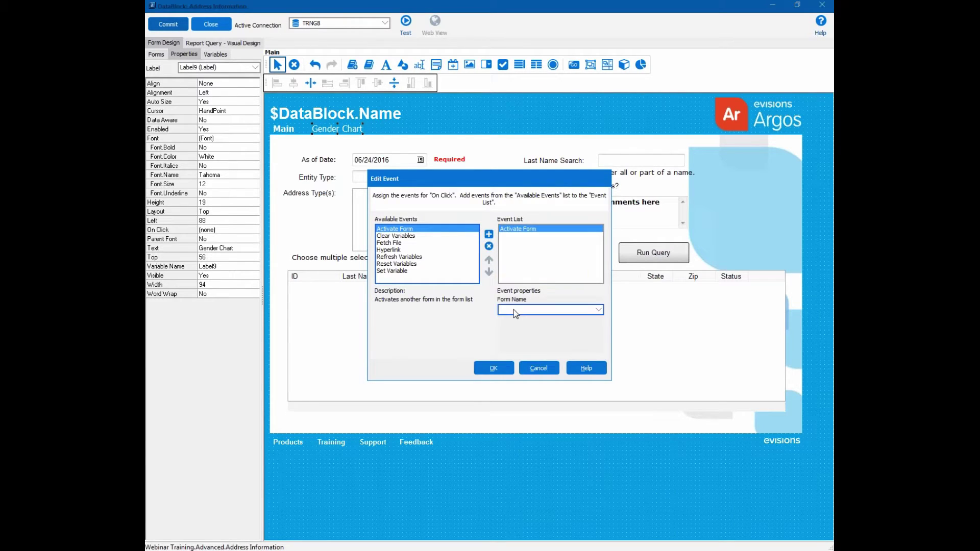
pyautogui.click(507, 327)
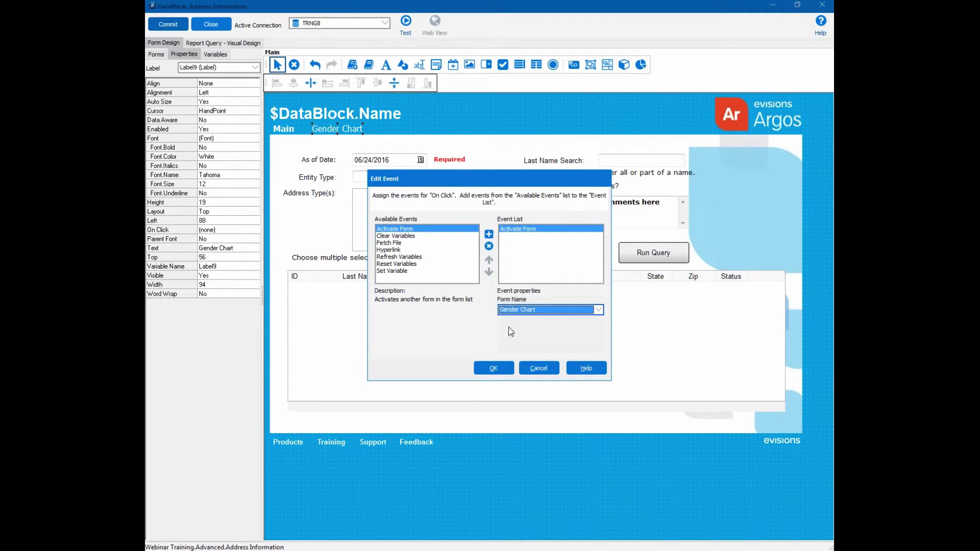
pyautogui.click(493, 367)
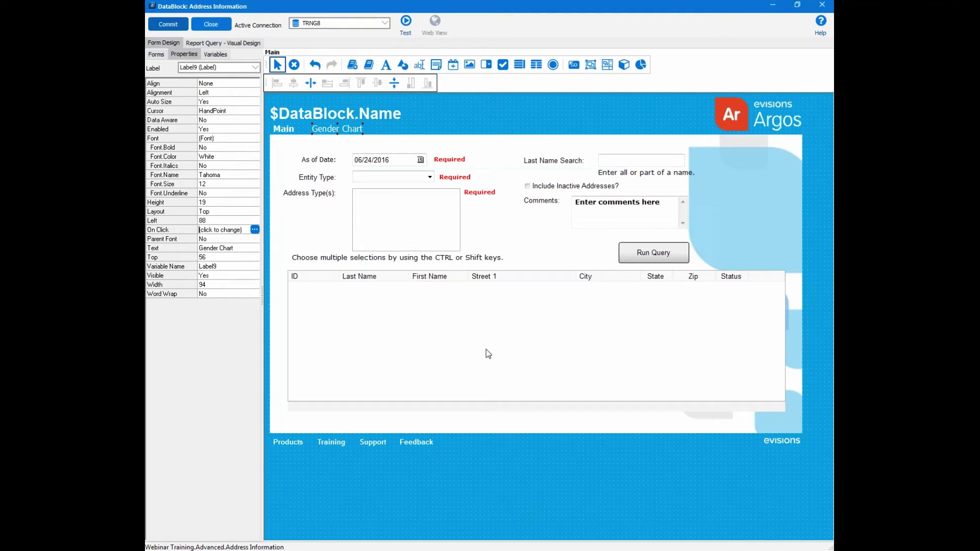
pyautogui.click(439, 120)
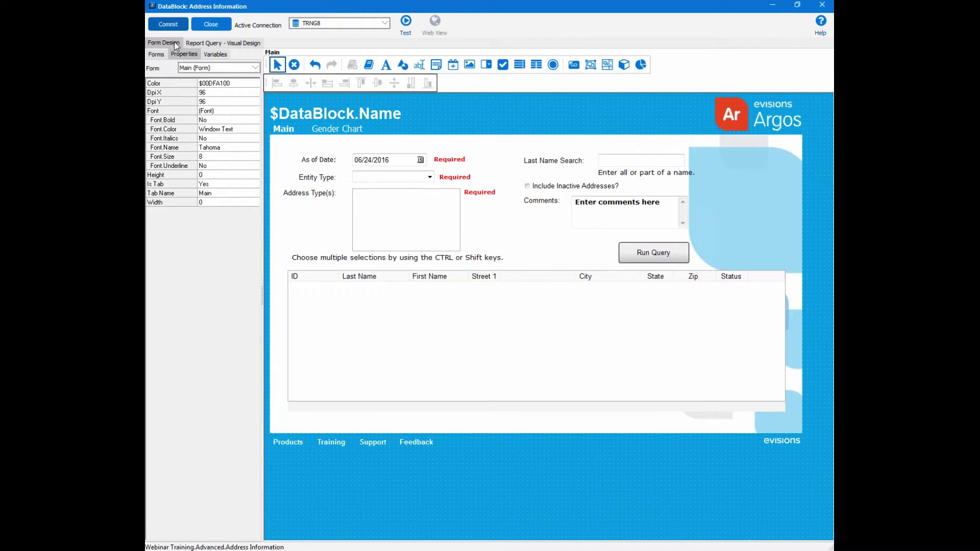
pyautogui.click(178, 26)
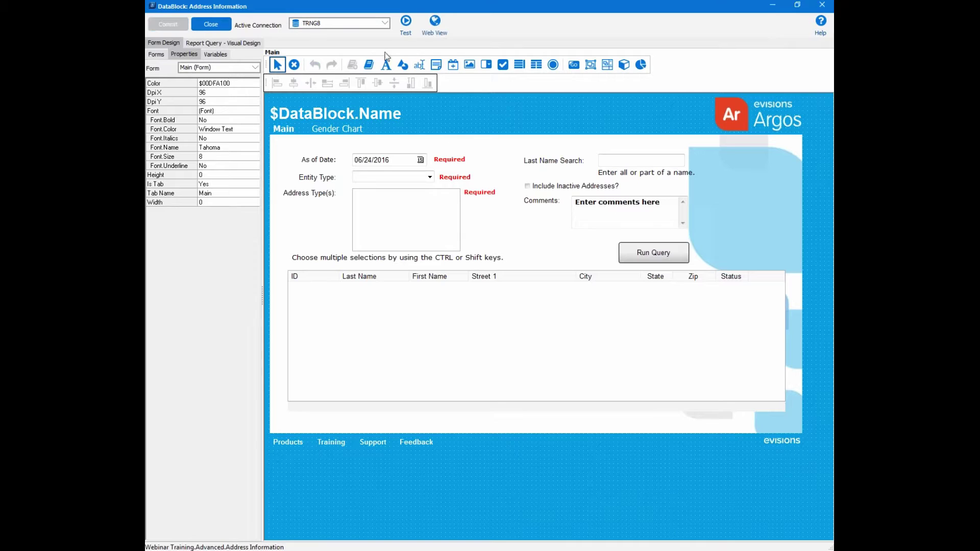
# Step: Test the DataBlock by switching between the Main and Gender forms through their labels and tabs, and close the test
pyautogui.click(406, 23)
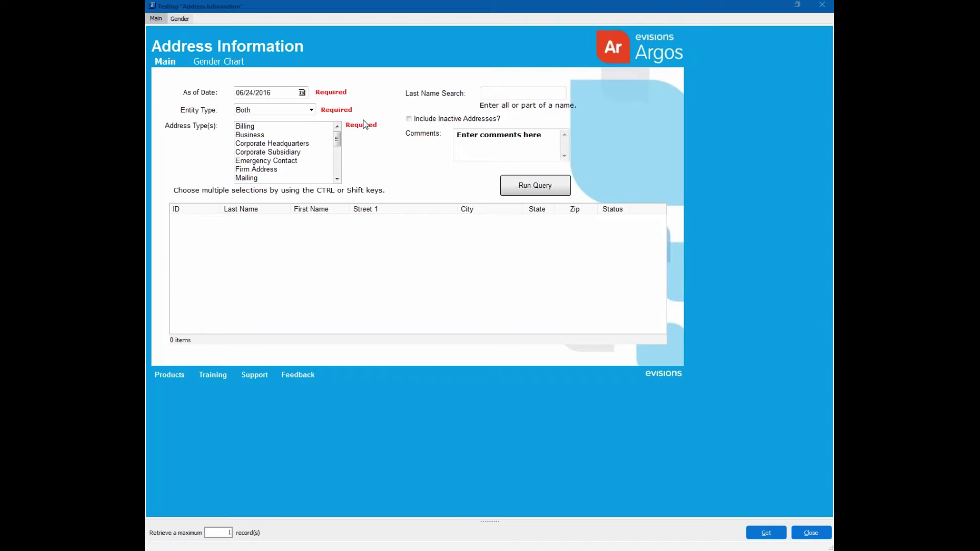
pyautogui.click(233, 58)
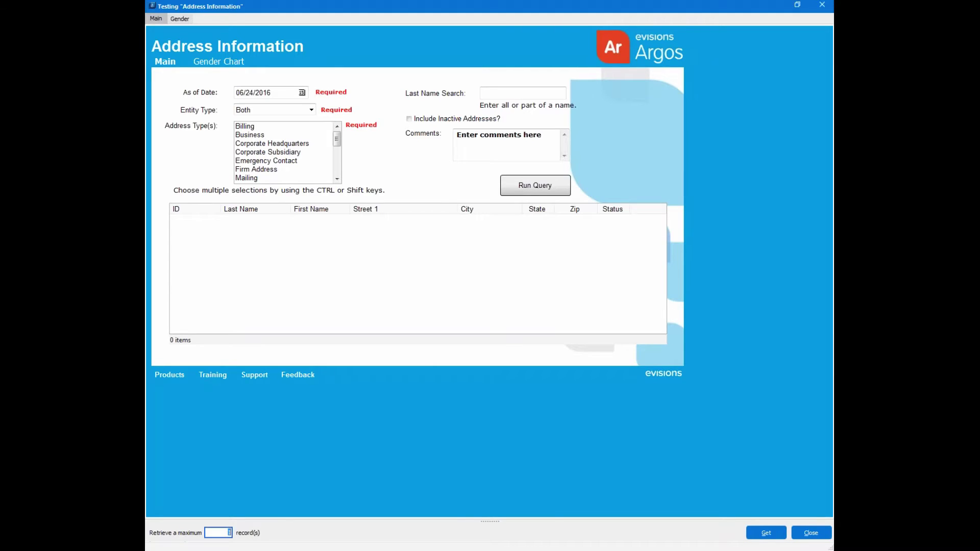
pyautogui.click(174, 62)
pyautogui.click(182, 20)
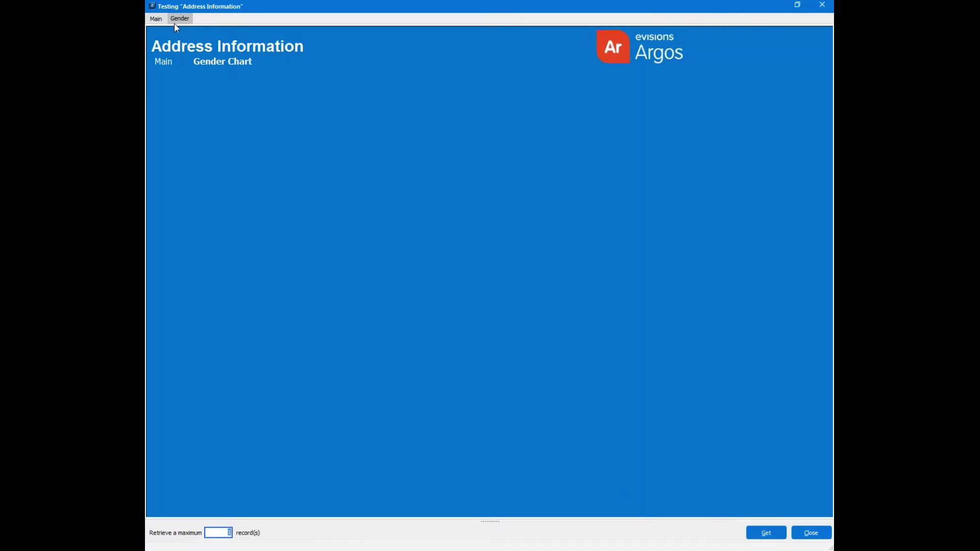
pyautogui.click(157, 19)
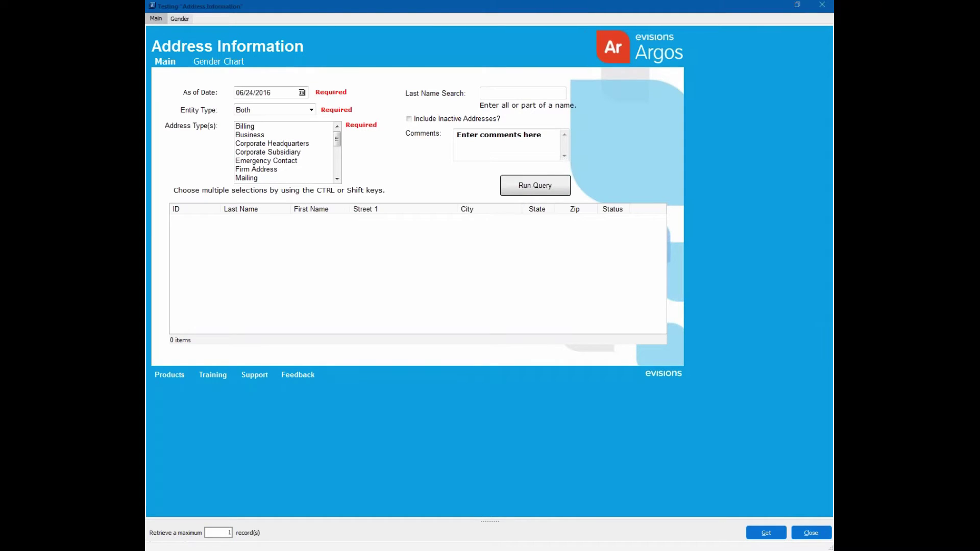
pyautogui.click(822, 6)
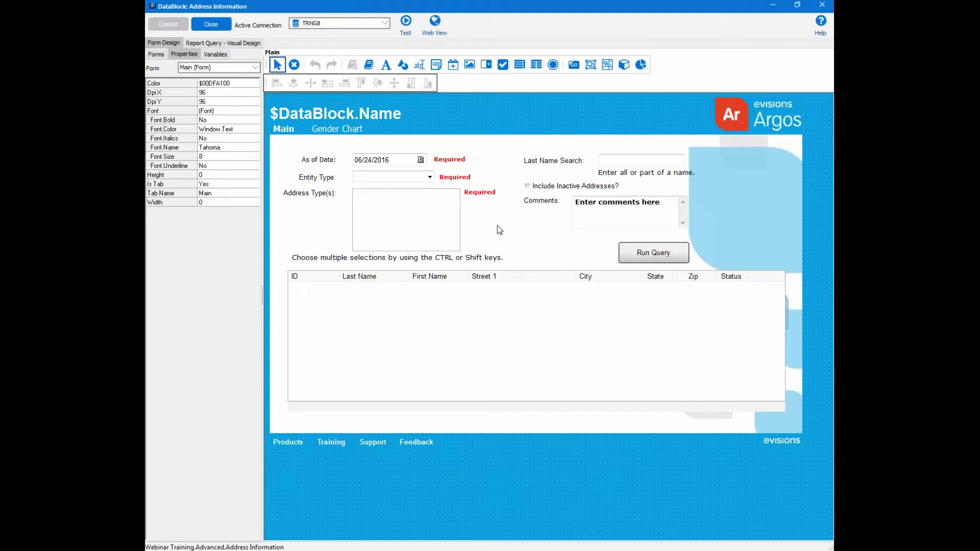
# Step: Draw a chart on the Gender Chart form beneath the labels, about 1003 wide and 709 high, at Left 16 and Top 96
pyautogui.click(157, 54)
pyautogui.click(177, 100)
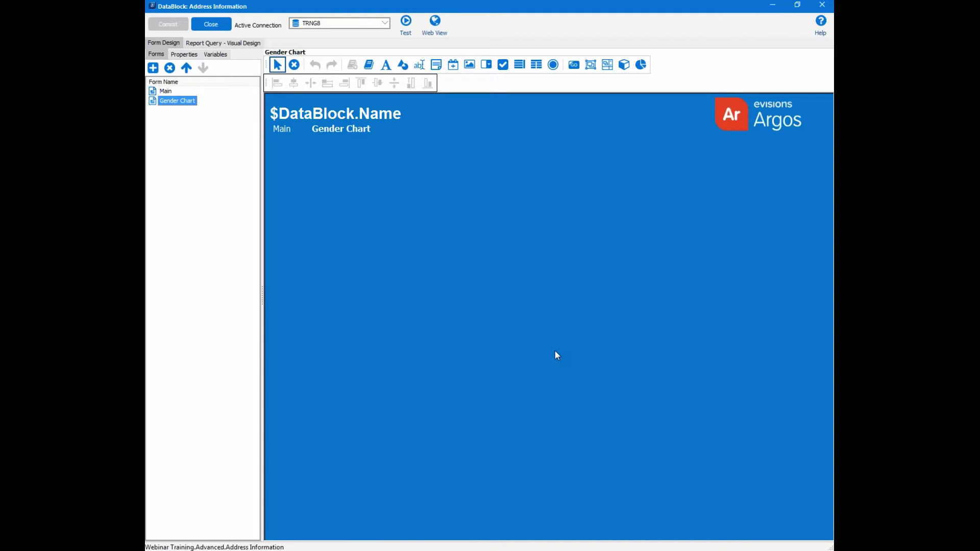
pyautogui.click(640, 64)
pyautogui.moveTo(298, 162)
pyautogui.mouseDown()
pyautogui.moveTo(580, 393)
pyautogui.moveTo(636, 416)
pyautogui.moveTo(501, 288)
pyautogui.moveTo(820, 535)
pyautogui.mouseUp()
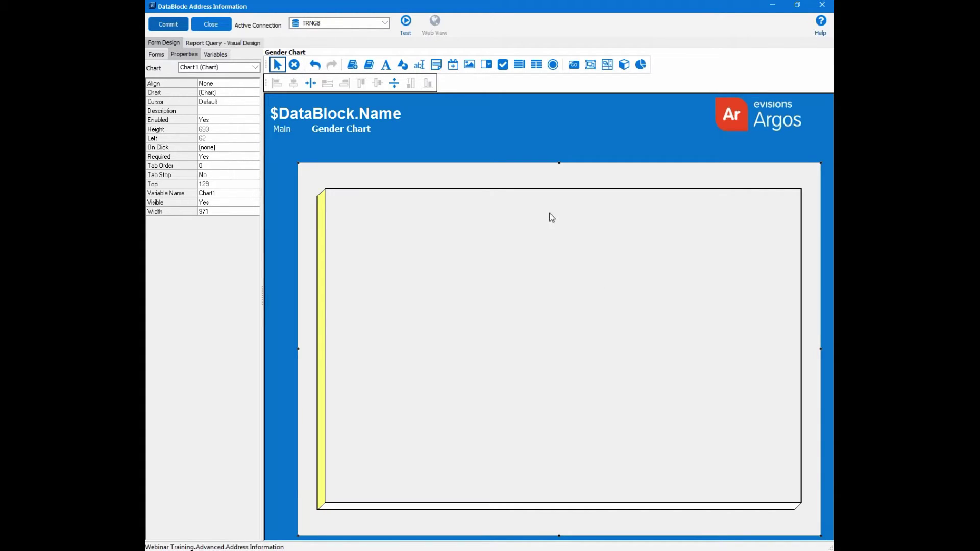
pyautogui.moveTo(411, 262); pyautogui.dragTo(388, 242)
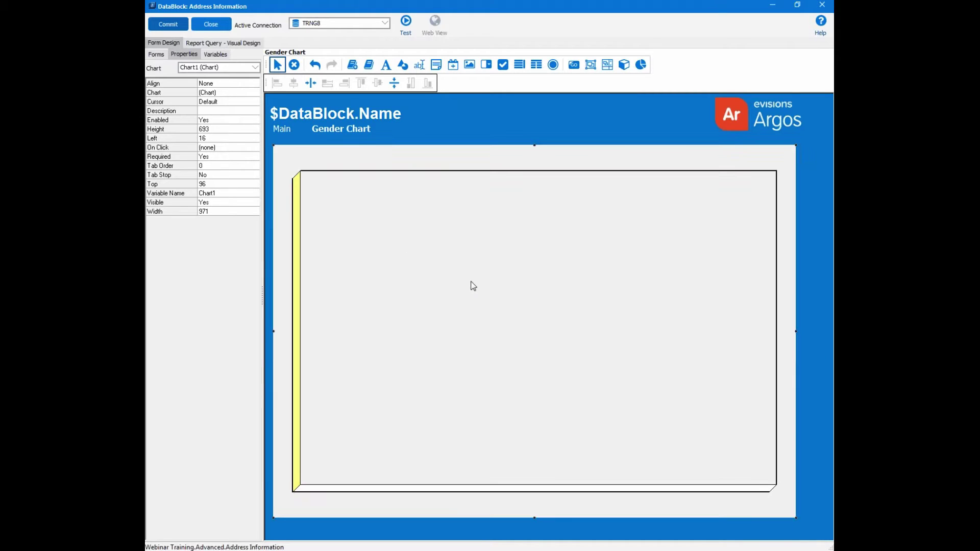
pyautogui.moveTo(797, 518); pyautogui.dragTo(814, 527)
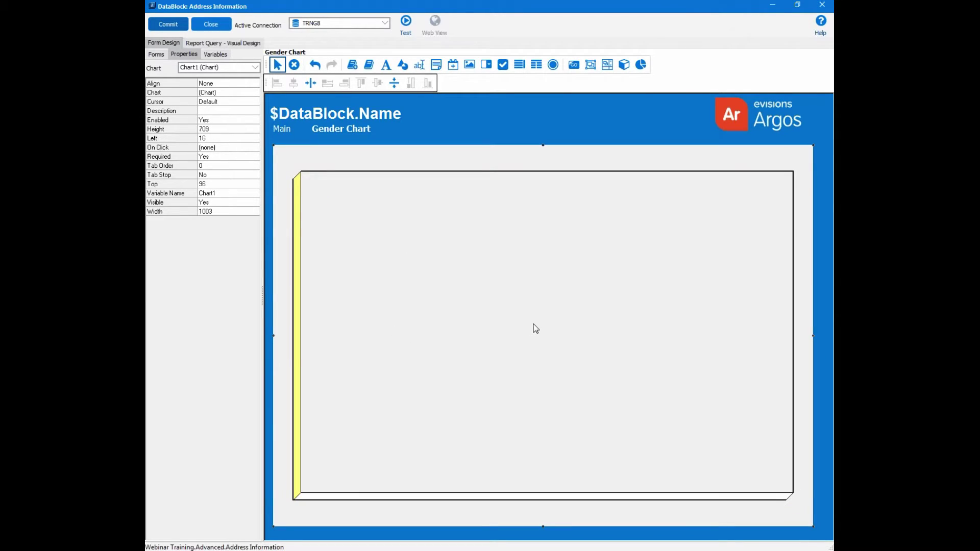
# Step: Set the chart's Variable Name to parm_CHT_gender
pyautogui.doubleClick(516, 293)
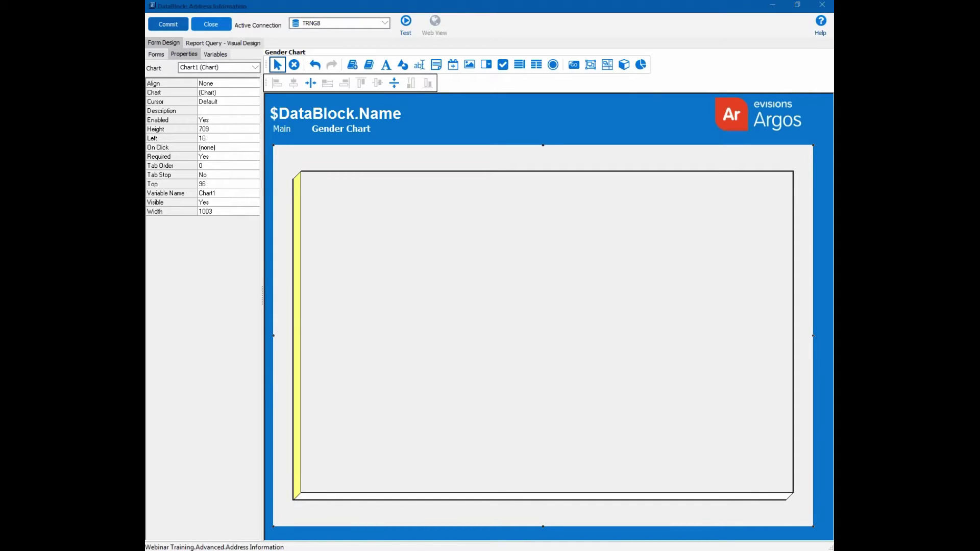
pyautogui.click(215, 193)
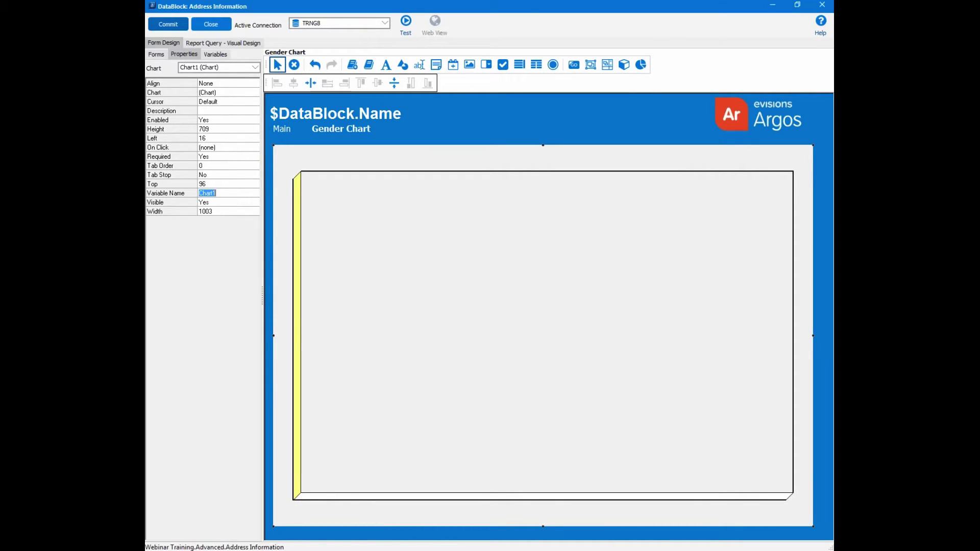
pyautogui.rightClick(212, 193)
pyautogui.click(250, 237)
pyautogui.click(455, 277)
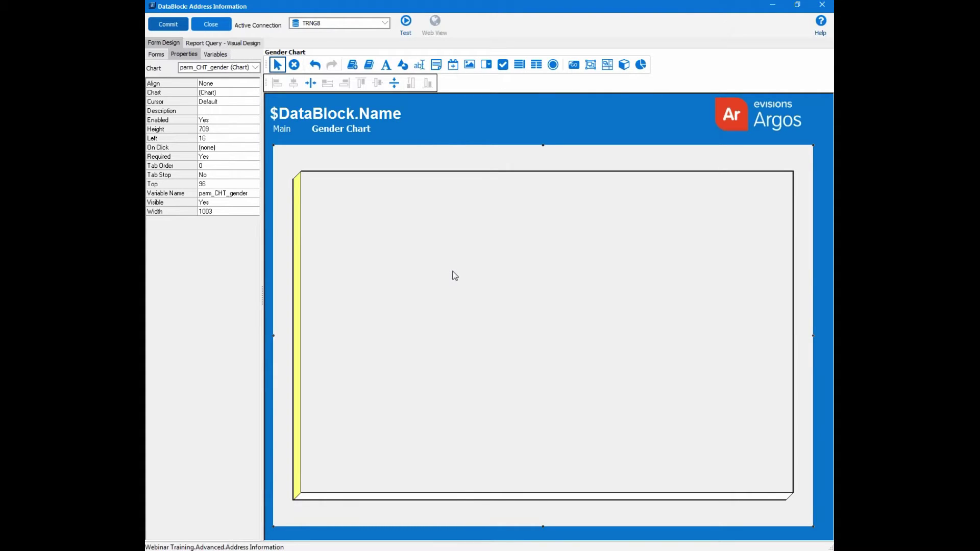
# Step: Add a new DataBlock variable of the SQL statement type
pyautogui.click(219, 55)
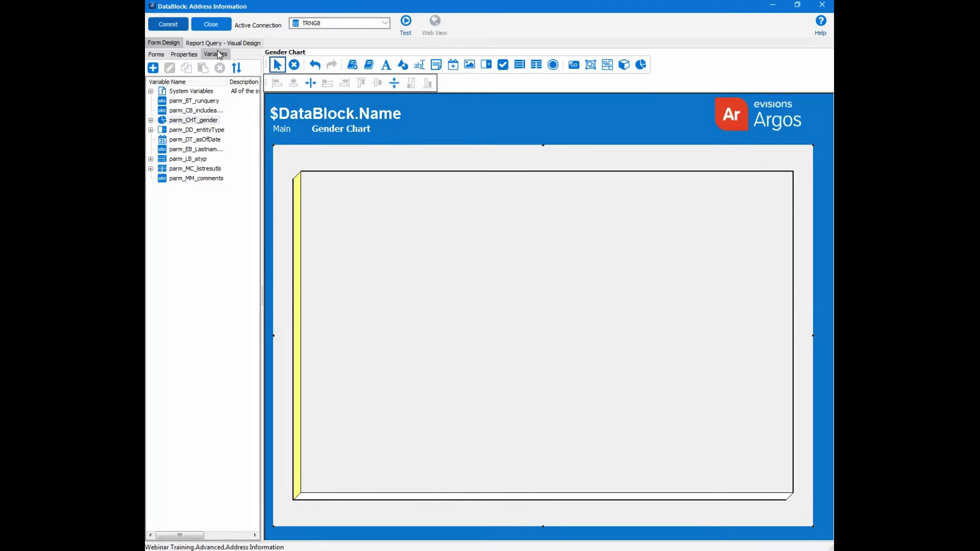
pyautogui.click(153, 68)
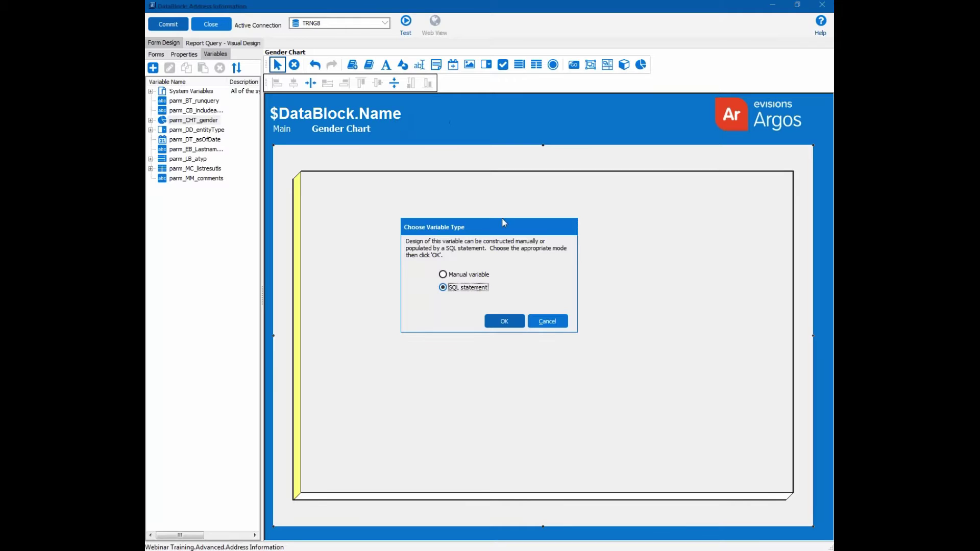
pyautogui.click(512, 325)
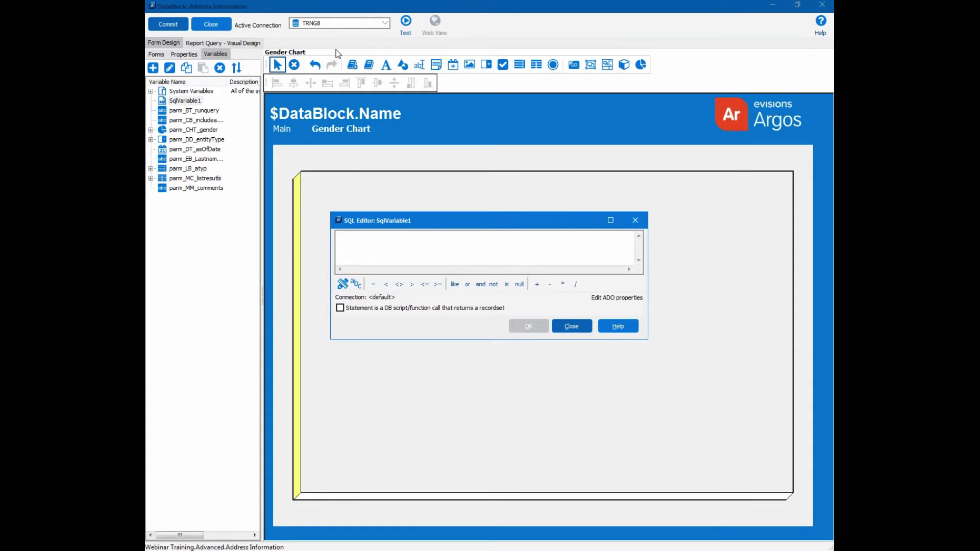
# Step: Paste the SATURN.SPBPERS query counting people by decoded gender into the SQL editor, enlarge the editor, and remove the leading blank line
pyautogui.hotkey('alt', 'Tab')
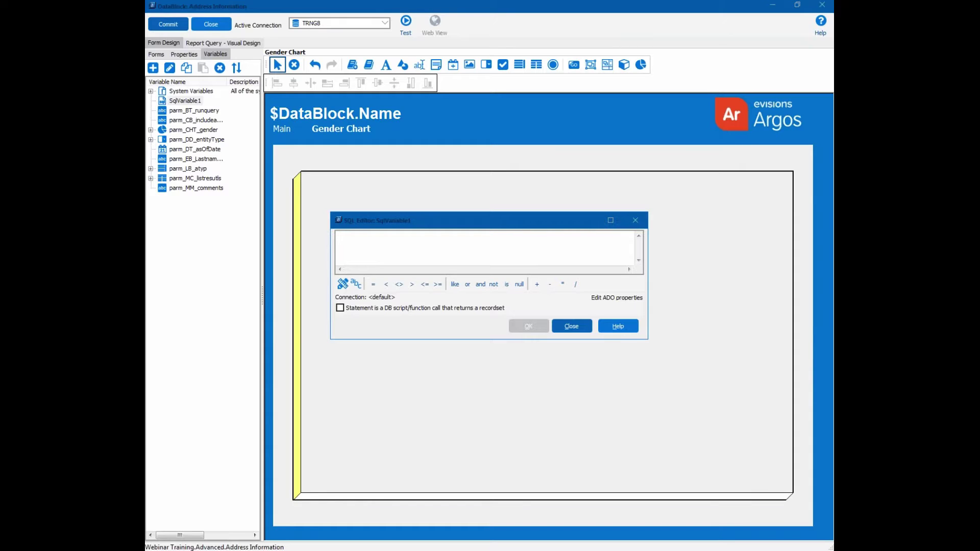
pyautogui.hotkey('alt', 'Tab')
pyautogui.hotkey('ctrl', 'v')
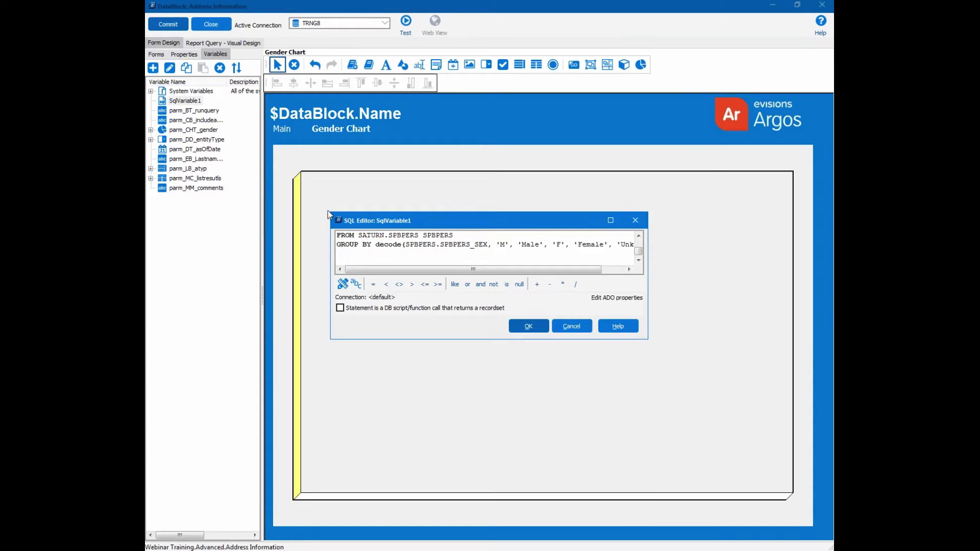
pyautogui.moveTo(329, 211); pyautogui.dragTo(269, 113)
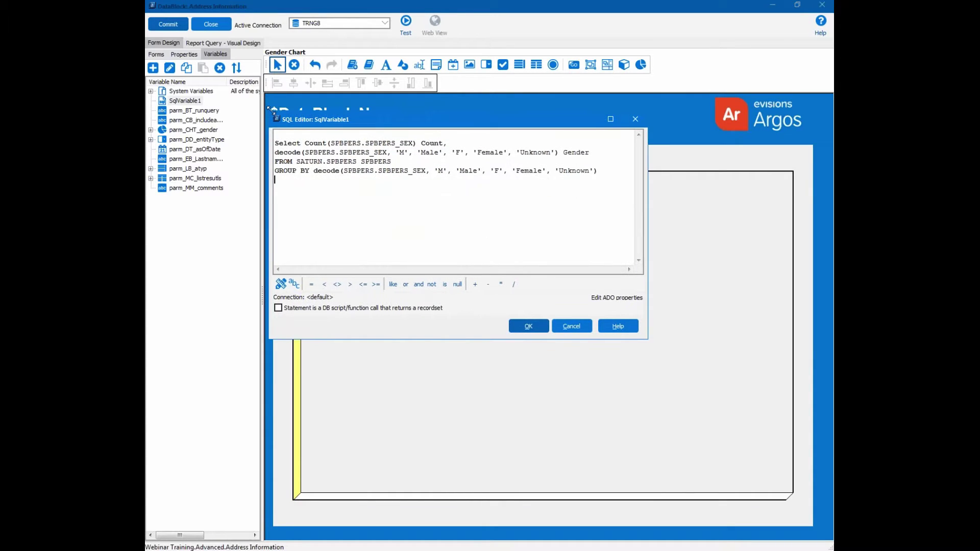
pyautogui.click(276, 143)
pyautogui.press('BackSpace')
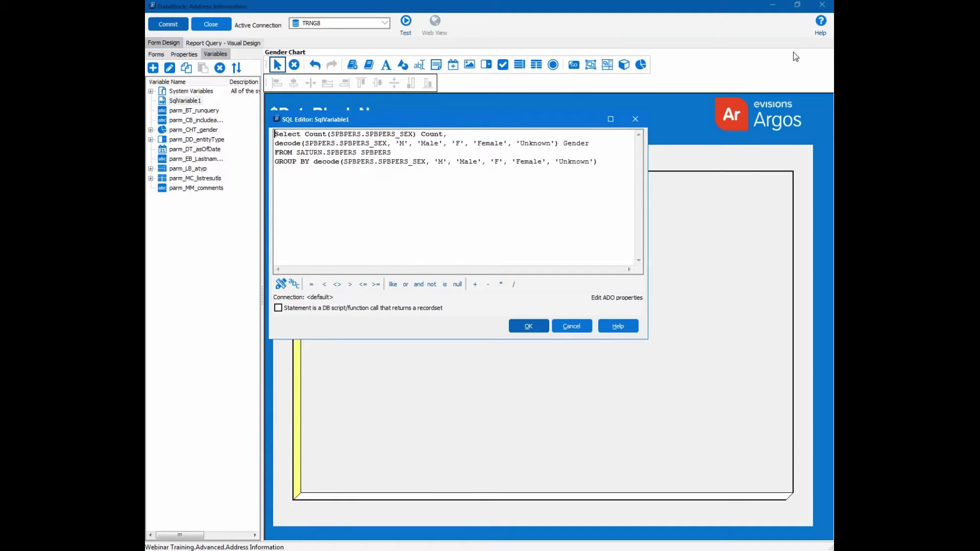
# Step: Review the query's decode expression for Gender, accept the SQL statement, and run its validation
pyautogui.moveTo(590, 144); pyautogui.dragTo(271, 142)
pyautogui.click(514, 262)
pyautogui.click(525, 327)
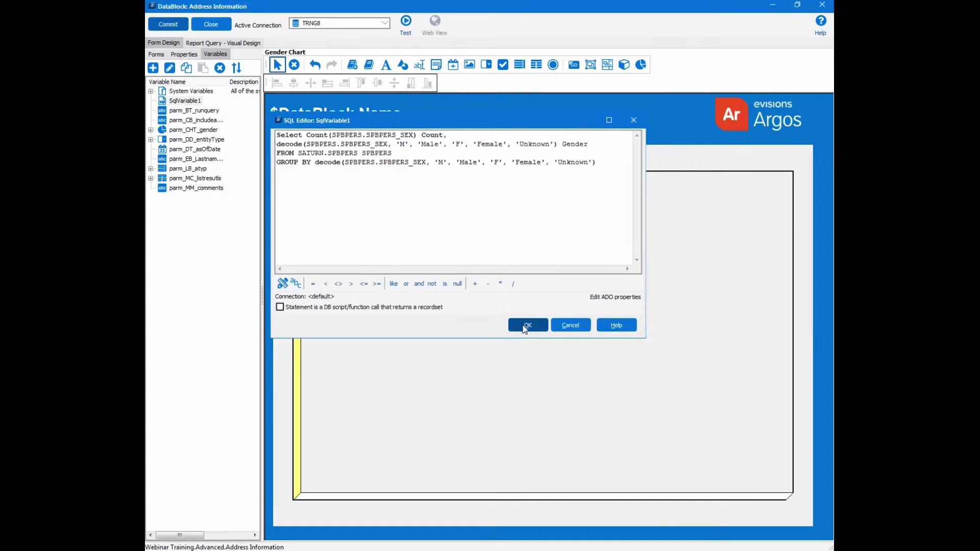
pyautogui.click(440, 301)
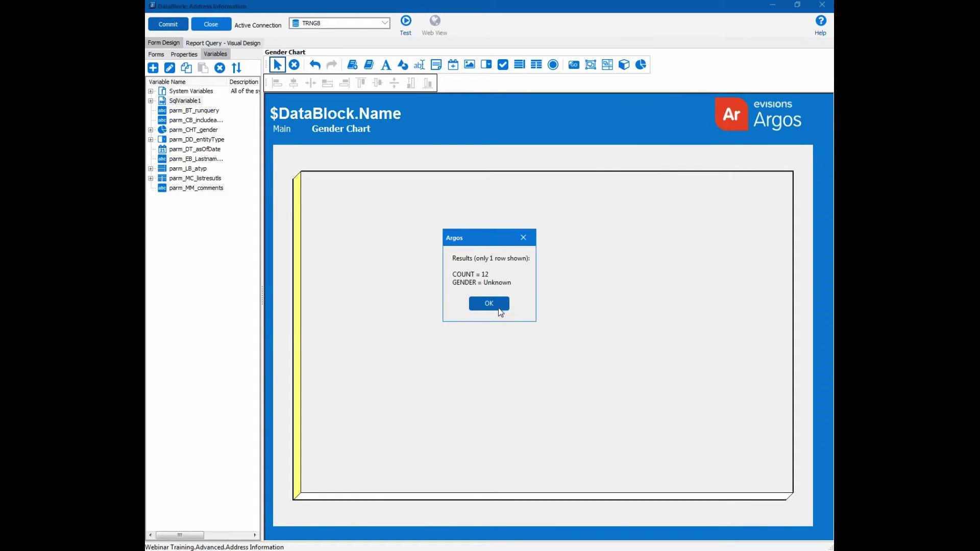
pyautogui.click(498, 305)
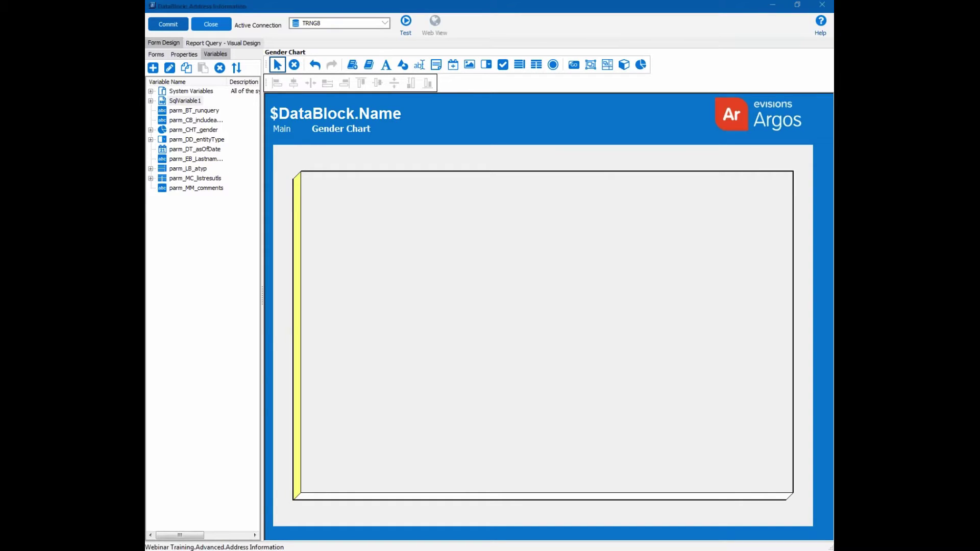
# Step: Rename the new SQL variable to GenderCount
pyautogui.rightClick(180, 99)
pyautogui.click(218, 128)
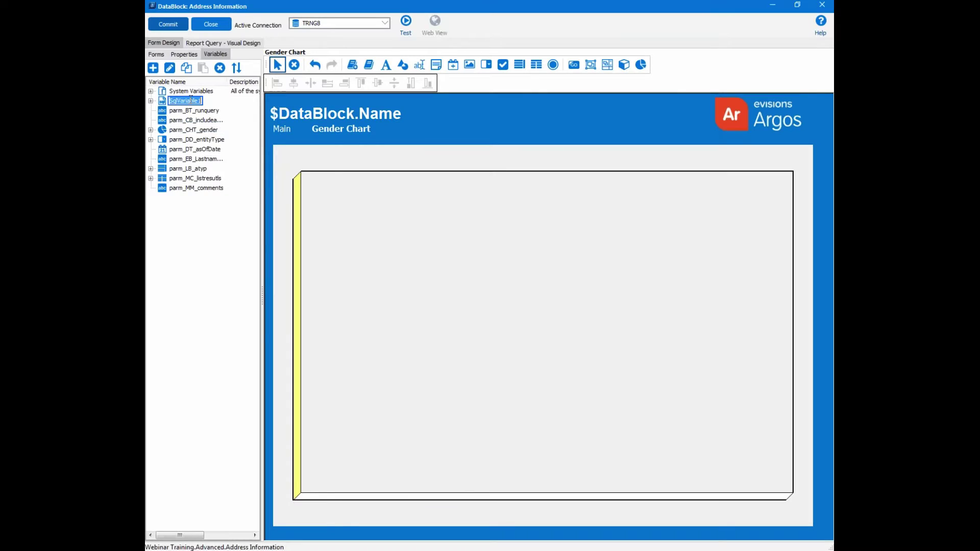
pyautogui.rightClick(193, 100)
pyautogui.click(213, 145)
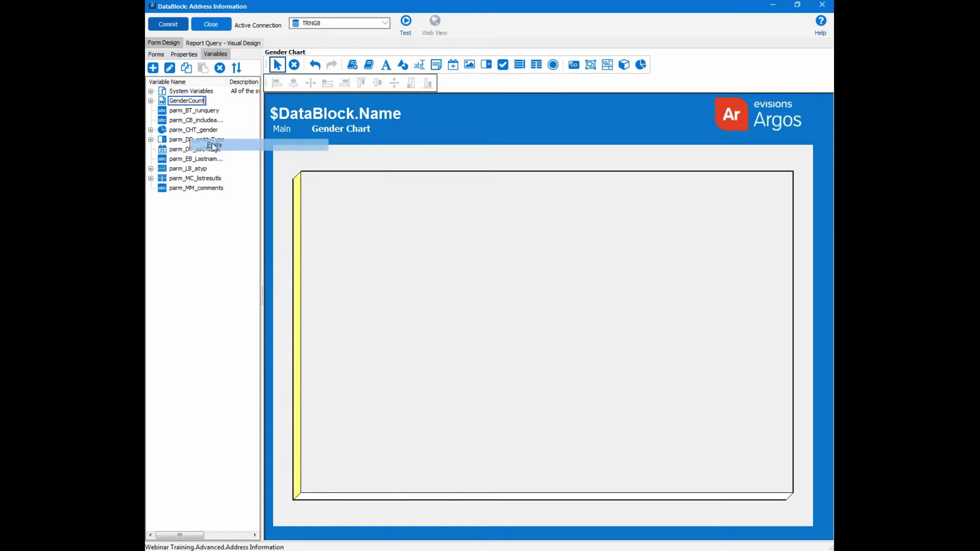
# Step: Start the Chart Wizard for the chart on the Gender Chart form and add a new data series
pyautogui.click(526, 317)
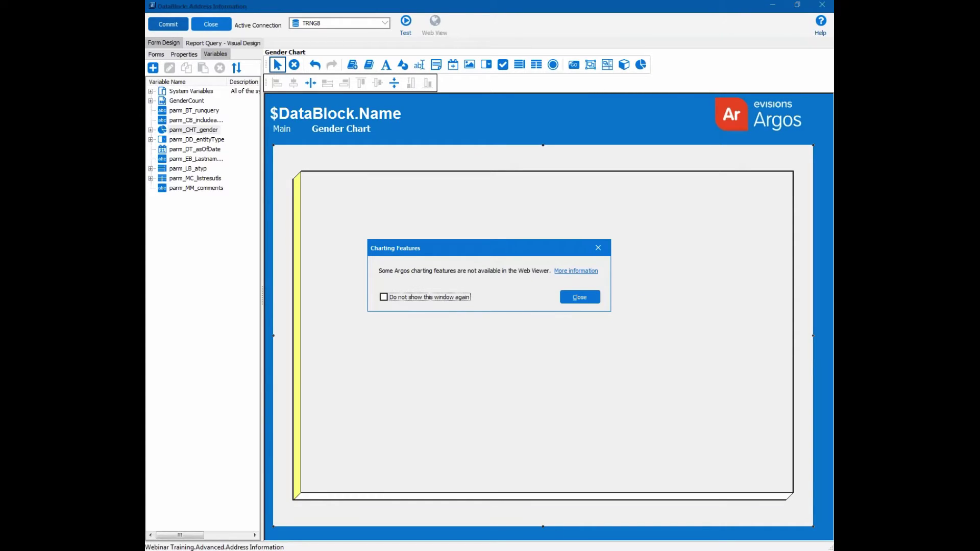
pyautogui.click(579, 300)
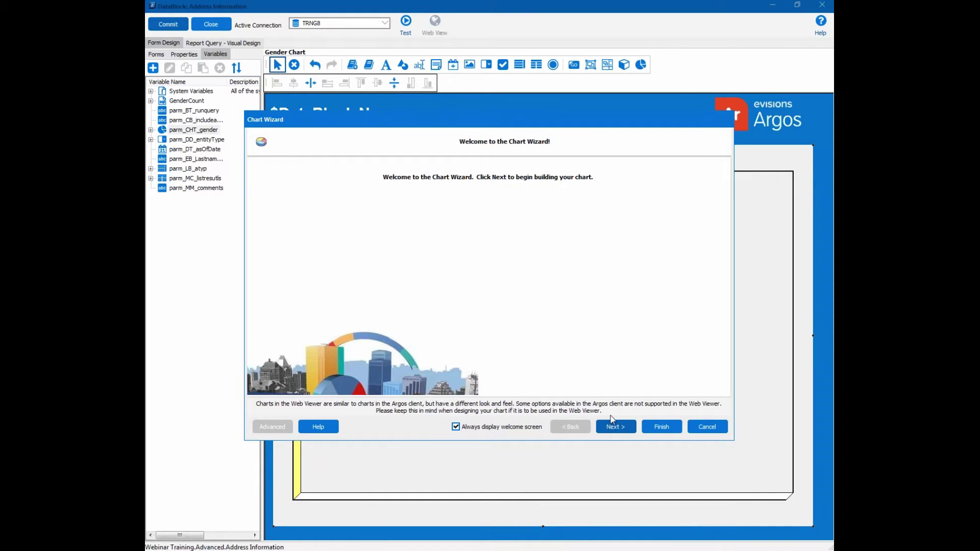
pyautogui.click(618, 432)
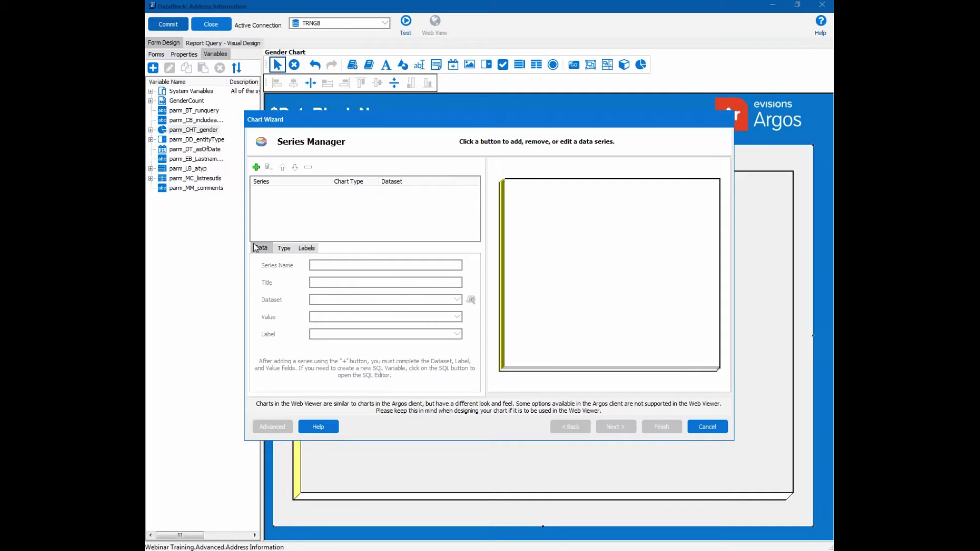
pyautogui.click(285, 248)
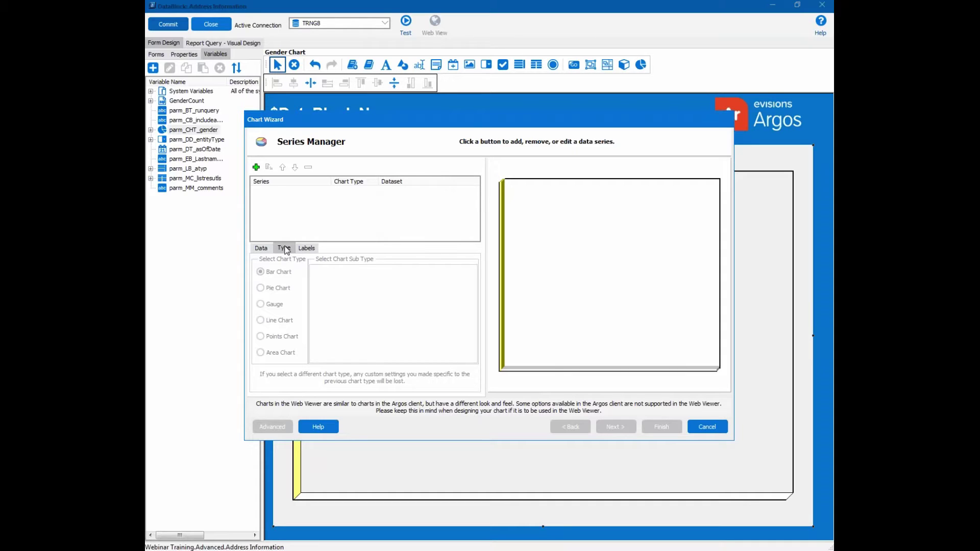
pyautogui.click(307, 248)
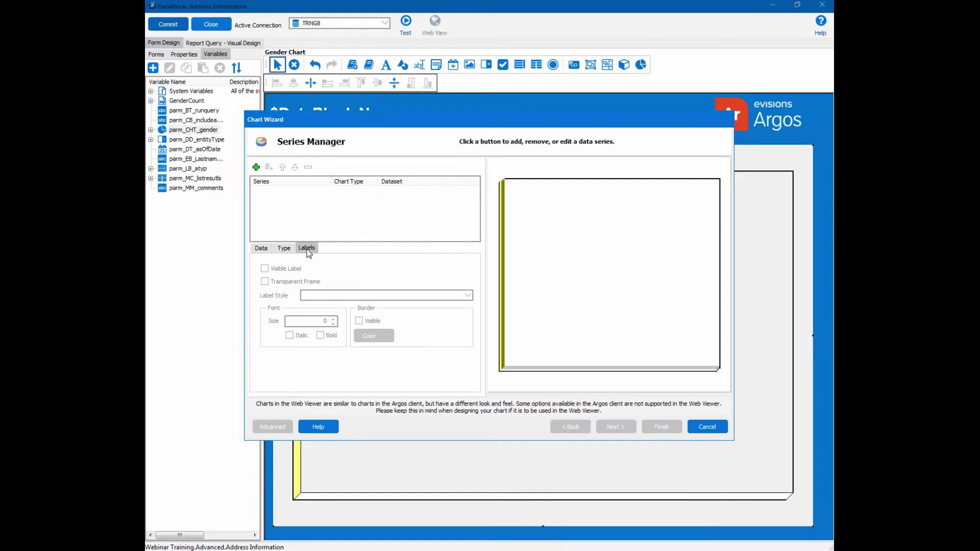
pyautogui.click(256, 167)
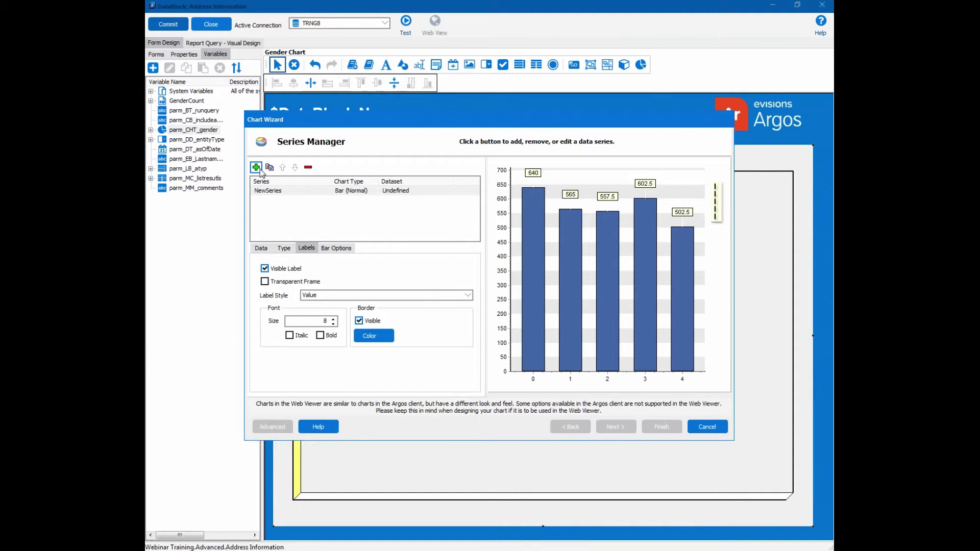
# Step: Look over the new series' bar options and name the series GenderSeries
pyautogui.click(345, 250)
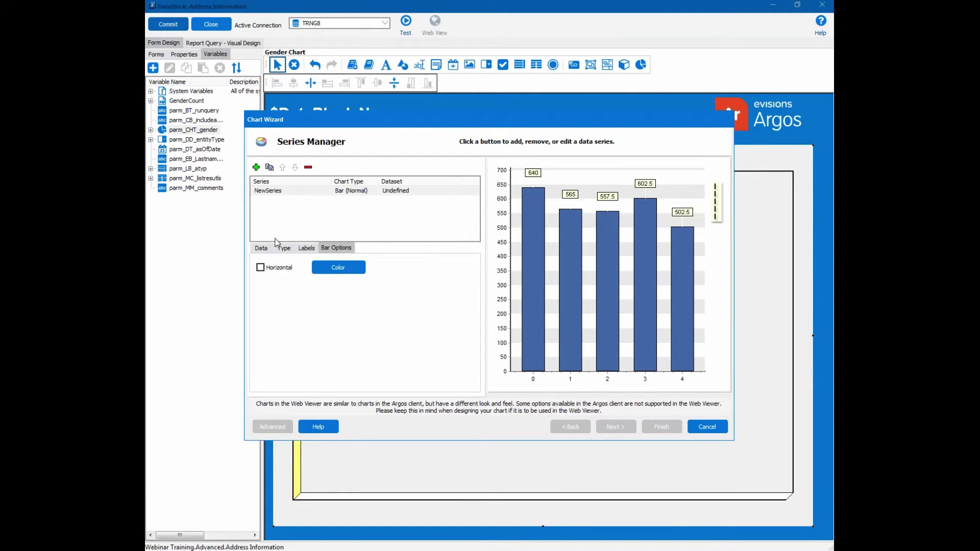
pyautogui.click(260, 248)
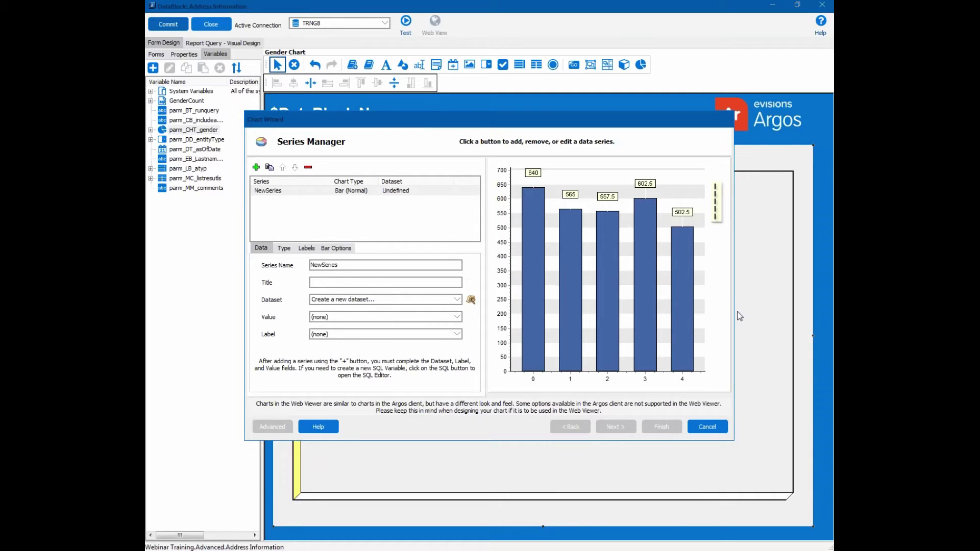
pyautogui.doubleClick(337, 265)
pyautogui.rightClick(336, 264)
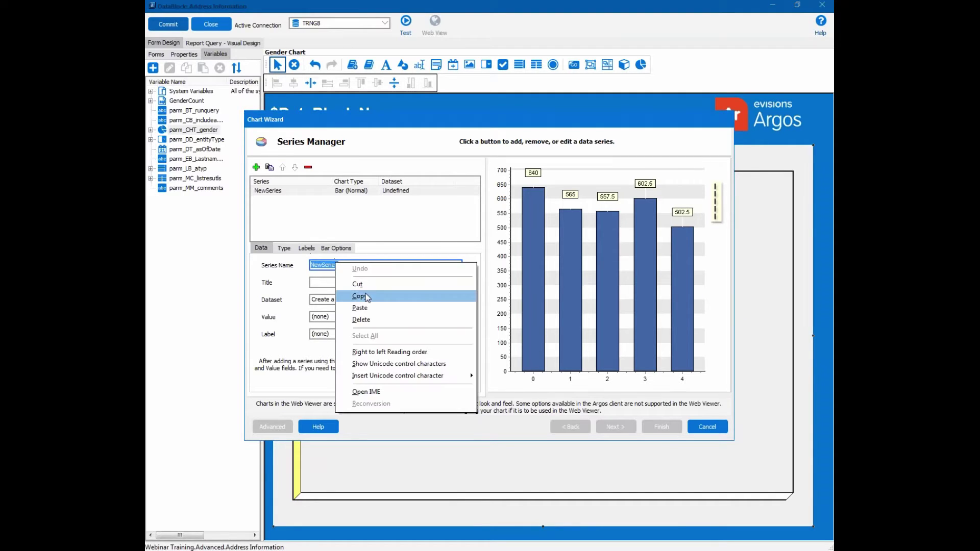
pyautogui.click(367, 300)
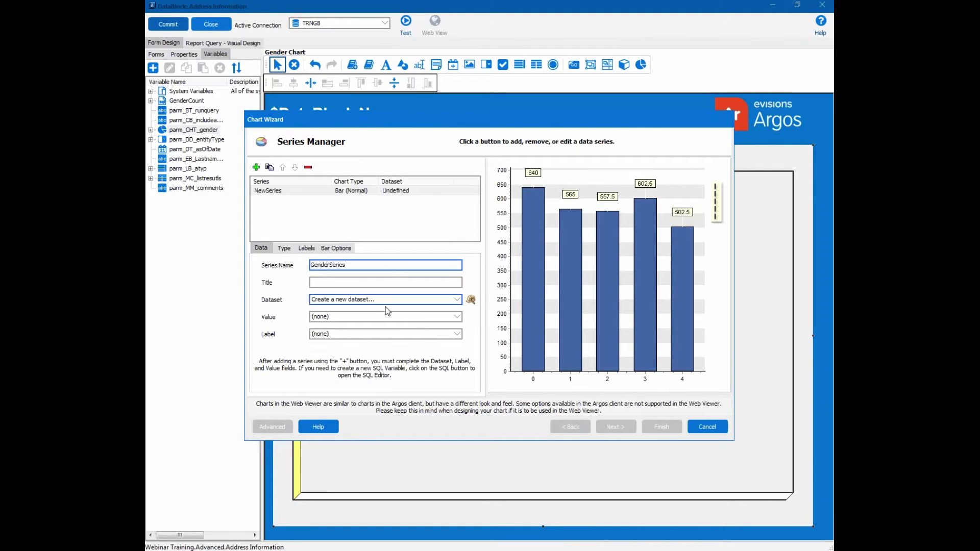
# Step: Feed the series from the GenderCount dataset, with COUNT as the value and GENDER as the label
pyautogui.click(368, 302)
pyautogui.click(347, 338)
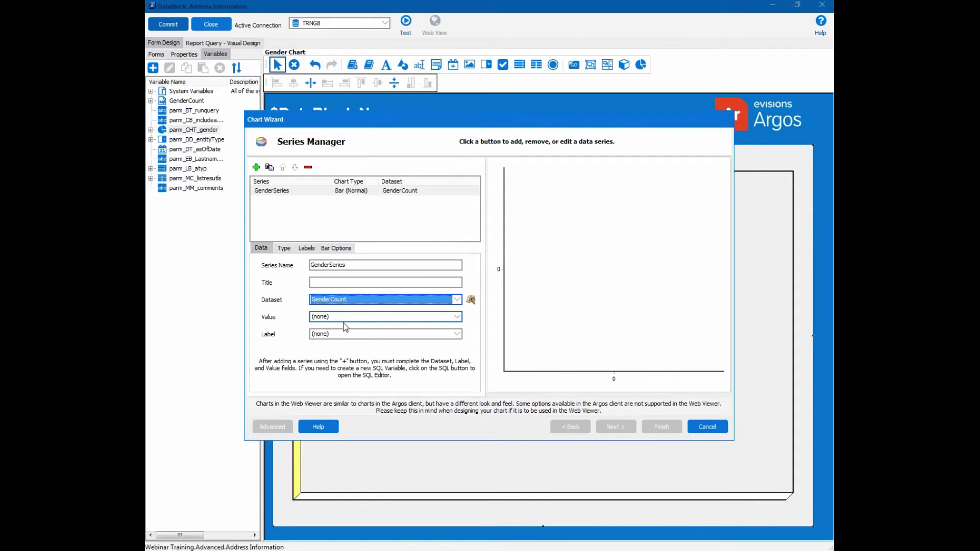
pyautogui.click(326, 318)
pyautogui.click(327, 334)
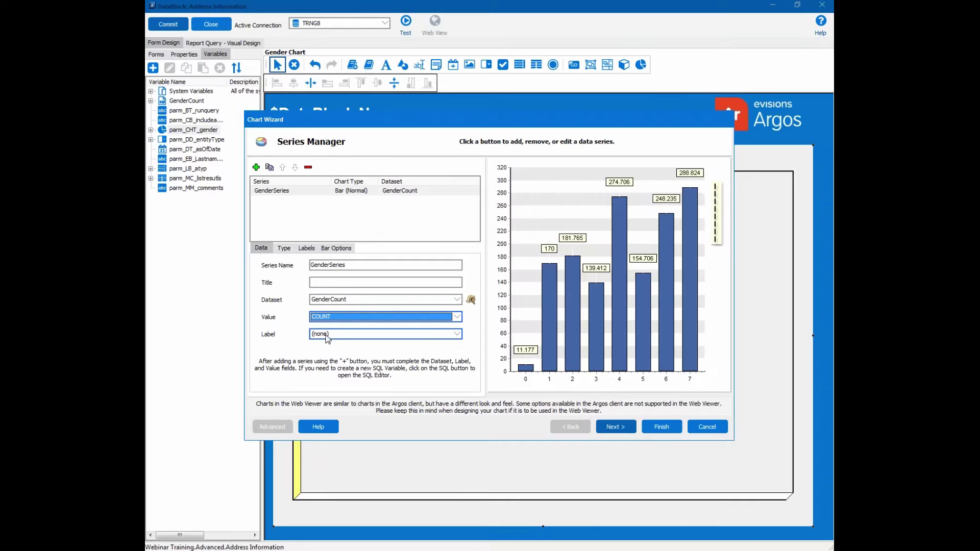
pyautogui.click(327, 334)
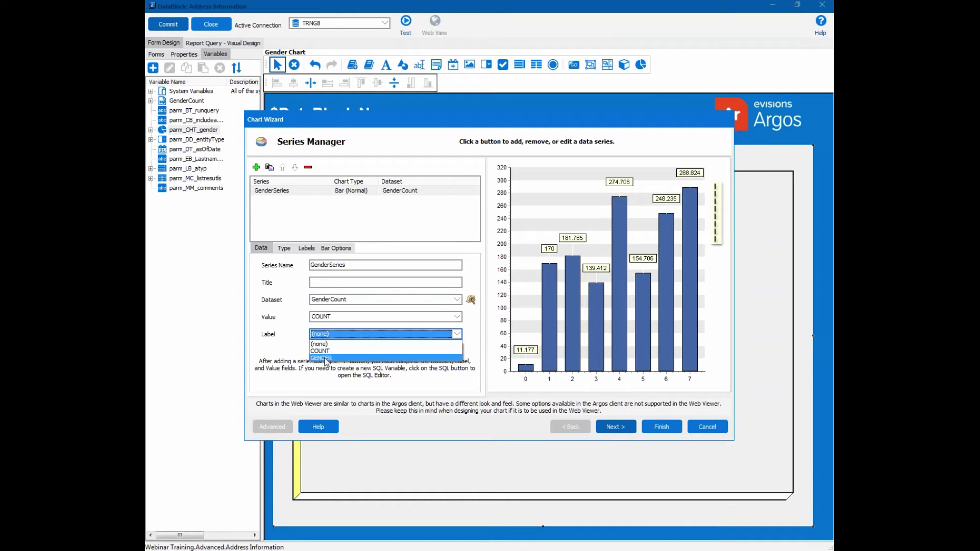
pyautogui.click(325, 358)
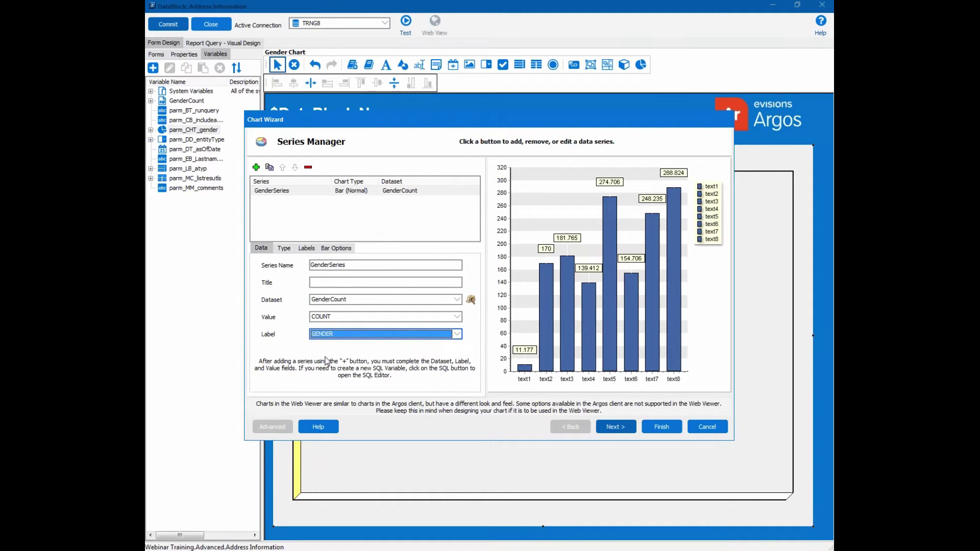
# Step: Make the series a normal pie chart in 3D, with transparent frames for its labels
pyautogui.click(289, 249)
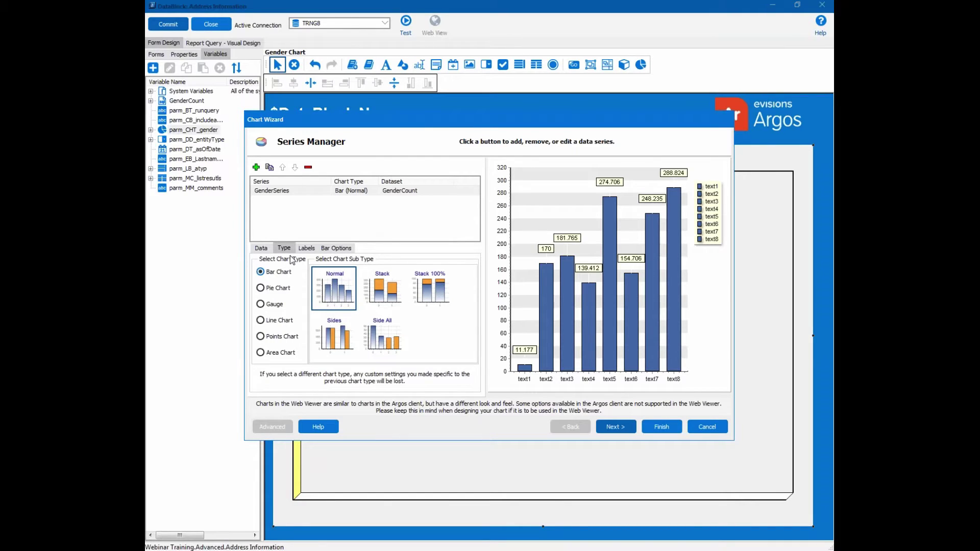
pyautogui.click(261, 288)
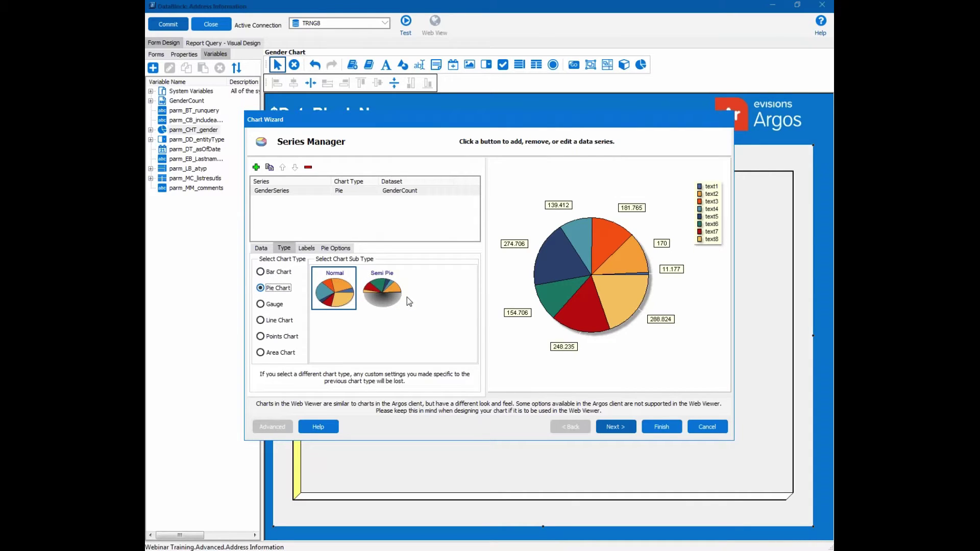
pyautogui.click(307, 248)
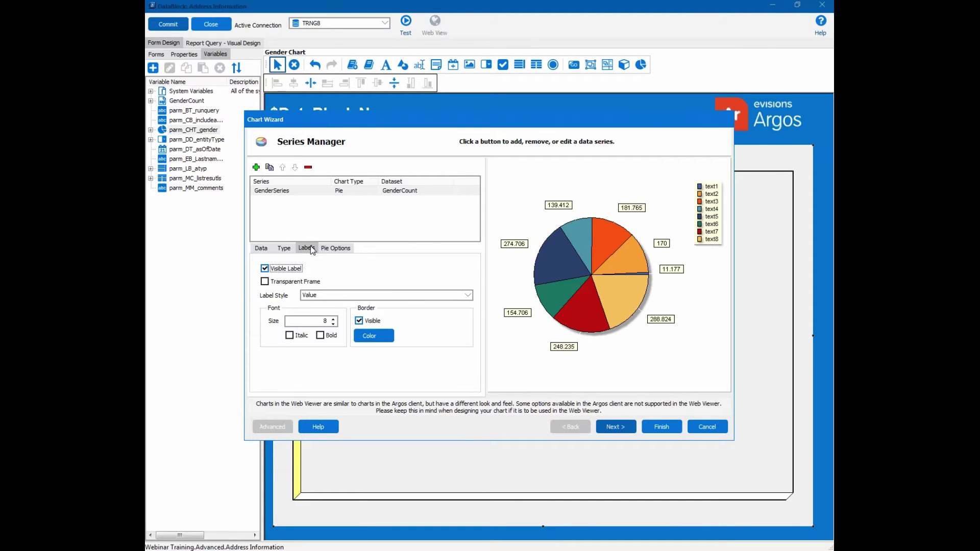
pyautogui.click(265, 283)
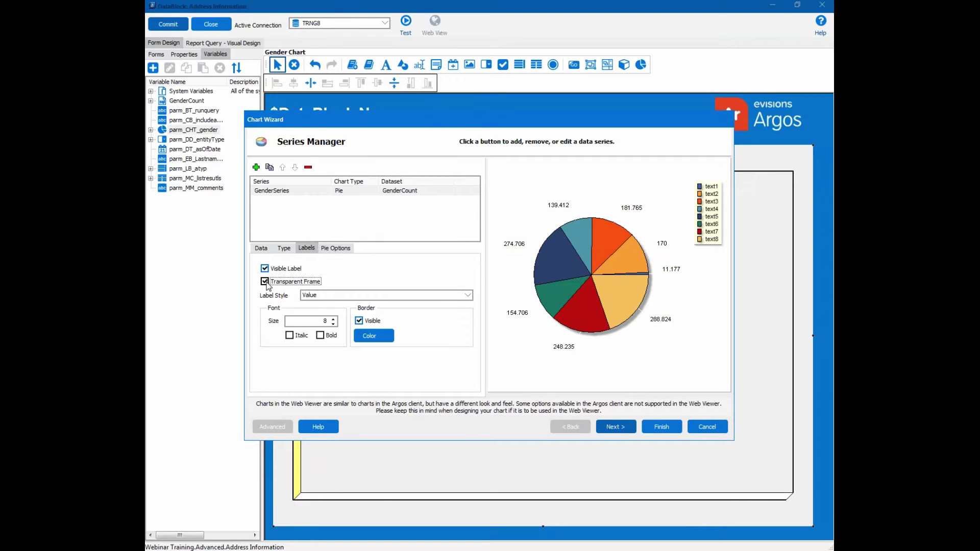
pyautogui.click(345, 252)
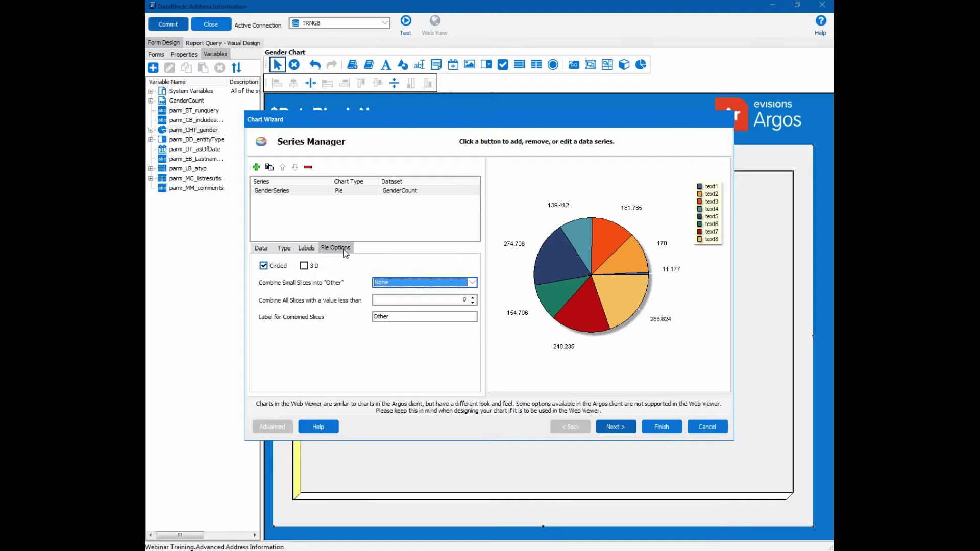
pyautogui.click(305, 267)
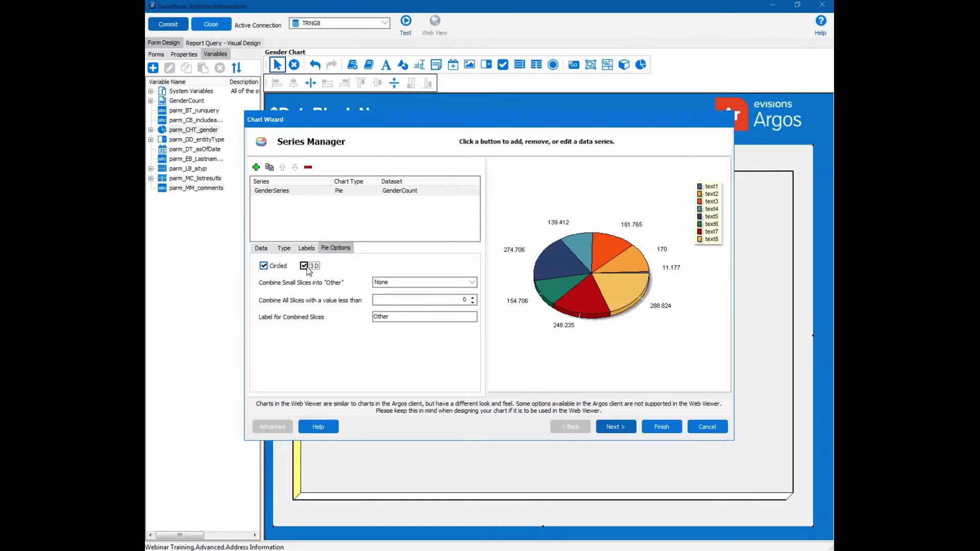
# Step: Apply the Business theme with the Opera palette to the chart
pyautogui.click(619, 428)
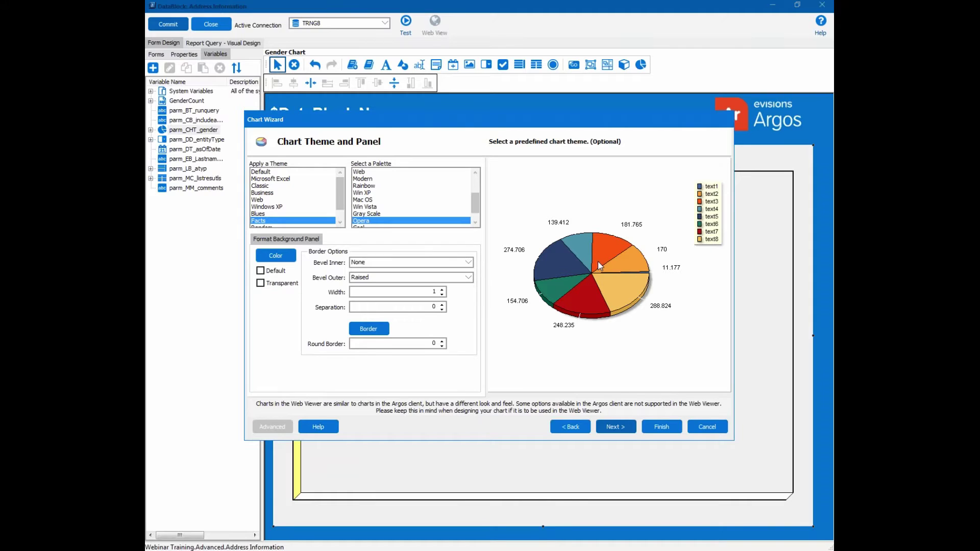
pyautogui.click(297, 193)
pyautogui.moveTo(476, 201); pyautogui.dragTo(478, 213)
pyautogui.click(363, 213)
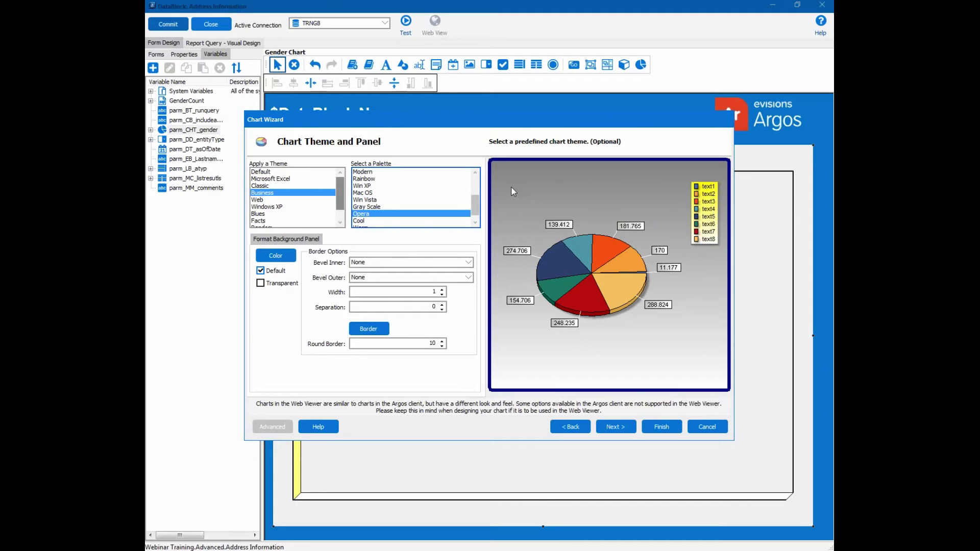
# Step: Enter "Gender Count" as the chart's main title
pyautogui.click(623, 428)
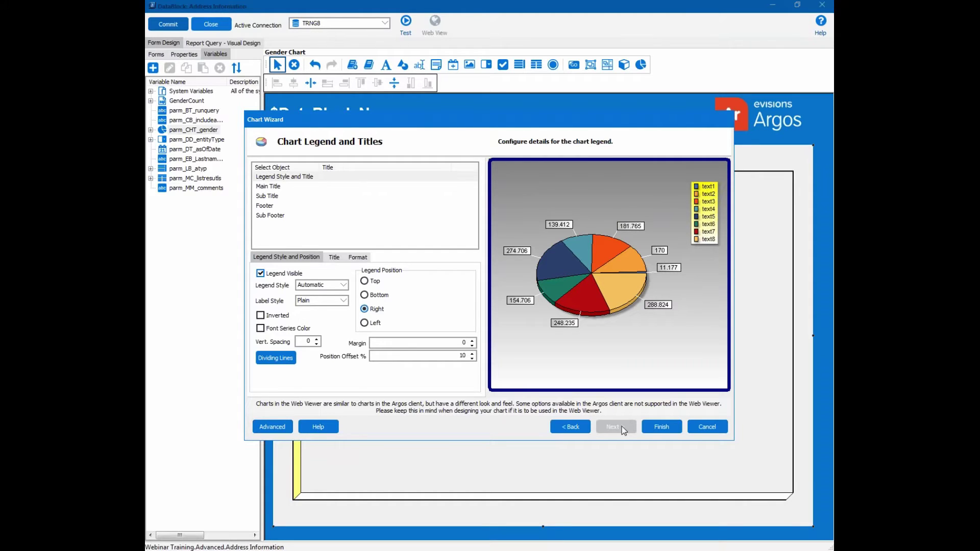
pyautogui.click(273, 186)
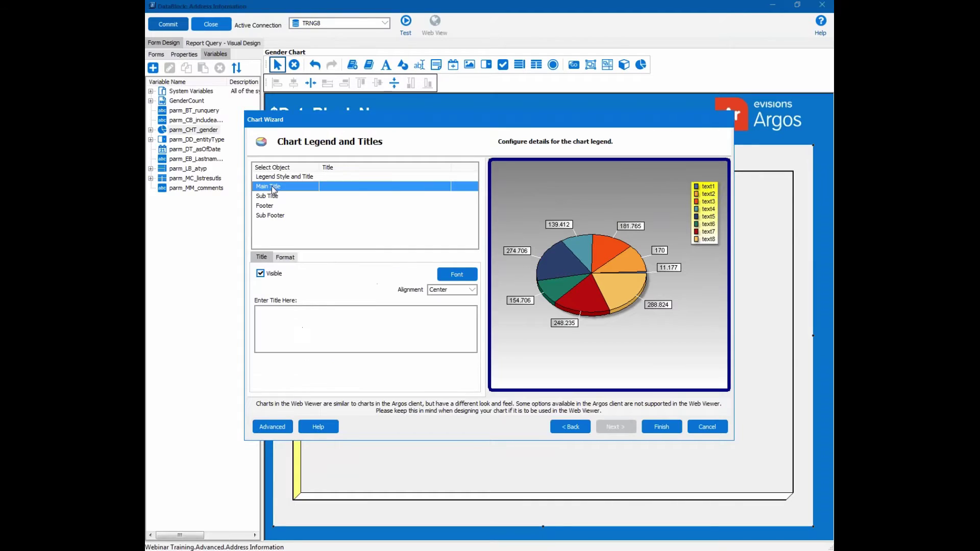
pyautogui.click(298, 311)
pyautogui.write('Gender C')
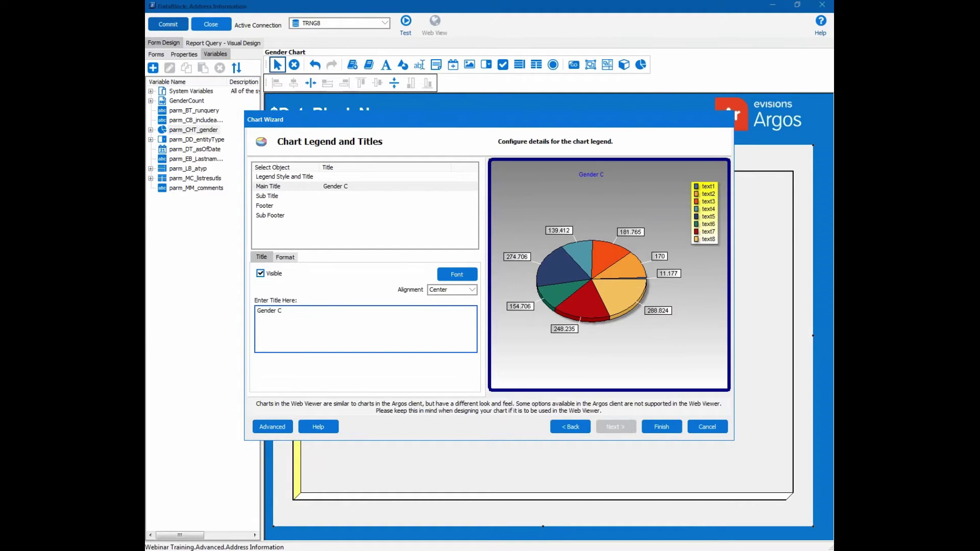
pyautogui.write('ount')
# Step: Set the main title's font size to 18 and finish the Chart Wizard
pyautogui.click(459, 275)
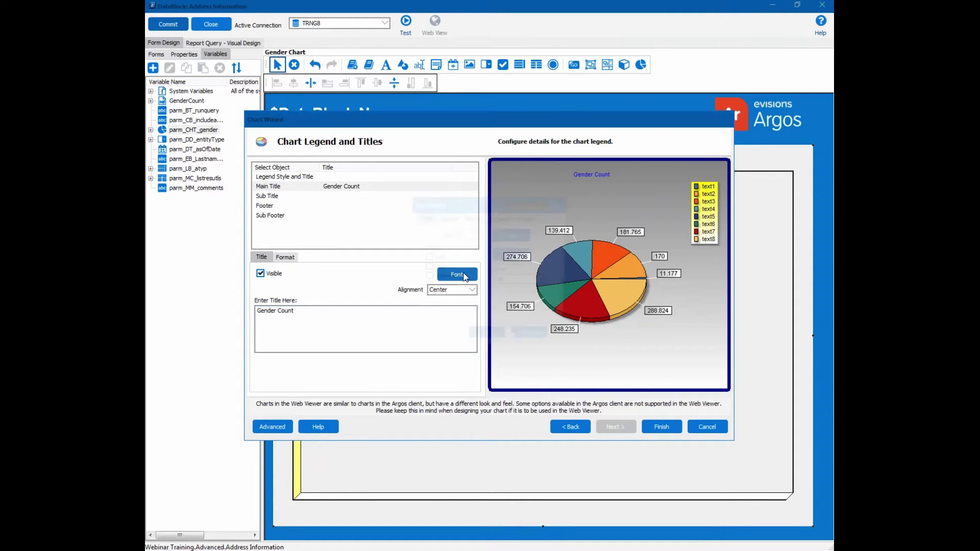
pyautogui.doubleClick(461, 234)
pyautogui.write('18')
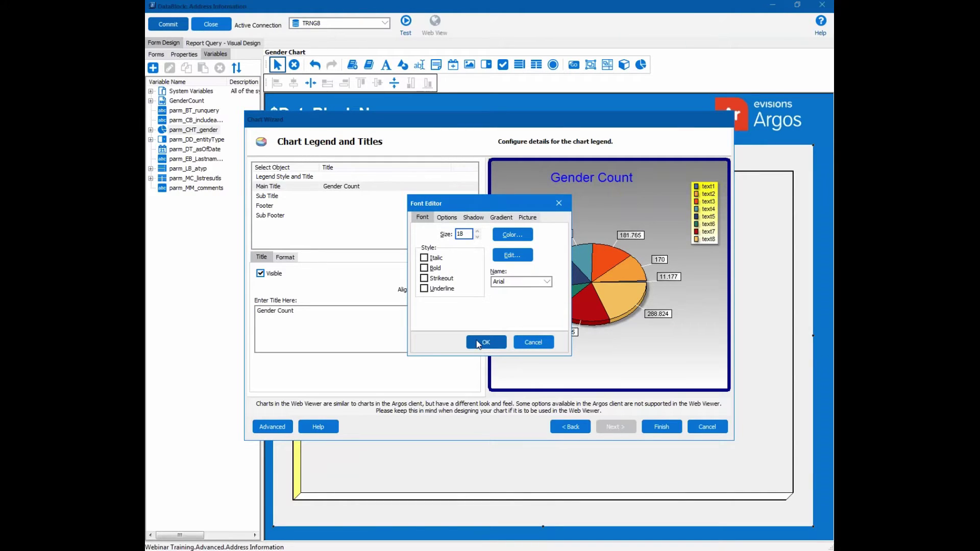
pyautogui.click(478, 344)
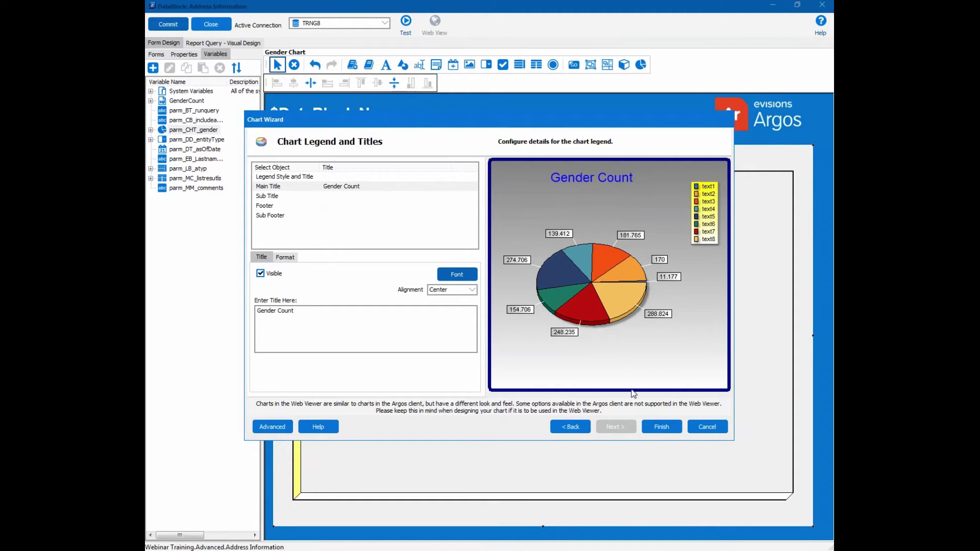
pyautogui.click(656, 427)
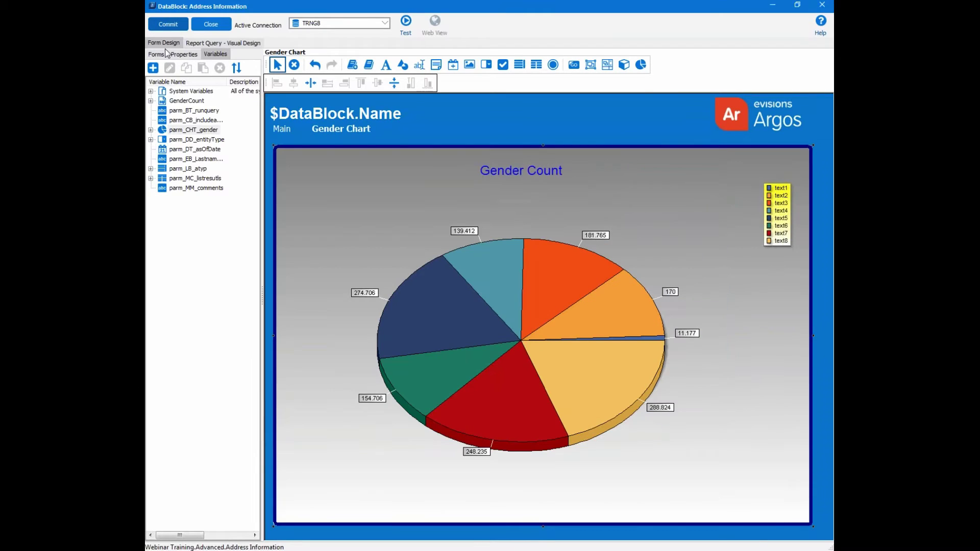
# Step: Test the DataBlock, examine the pie chart on its Gender form, and close the test
pyautogui.click(409, 27)
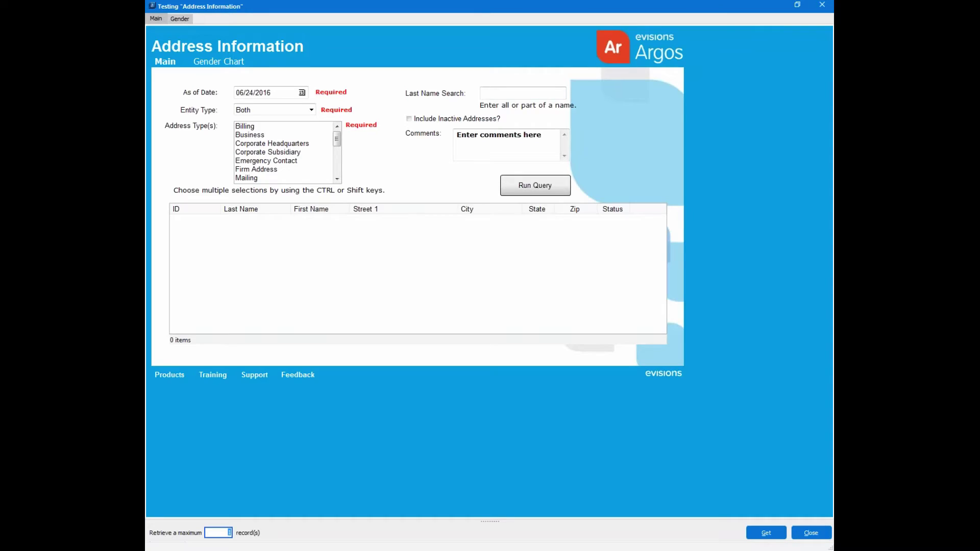
pyautogui.click(188, 19)
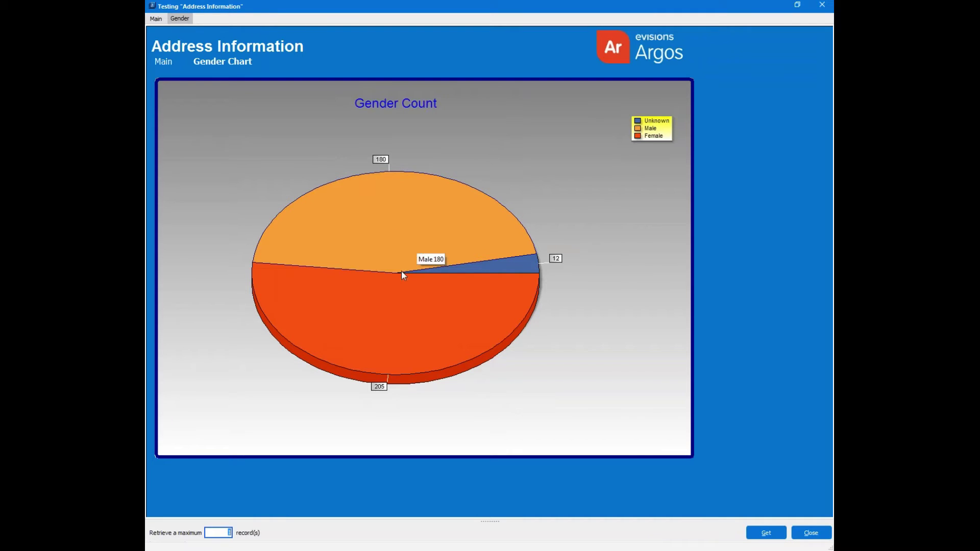
pyautogui.moveTo(389, 323)
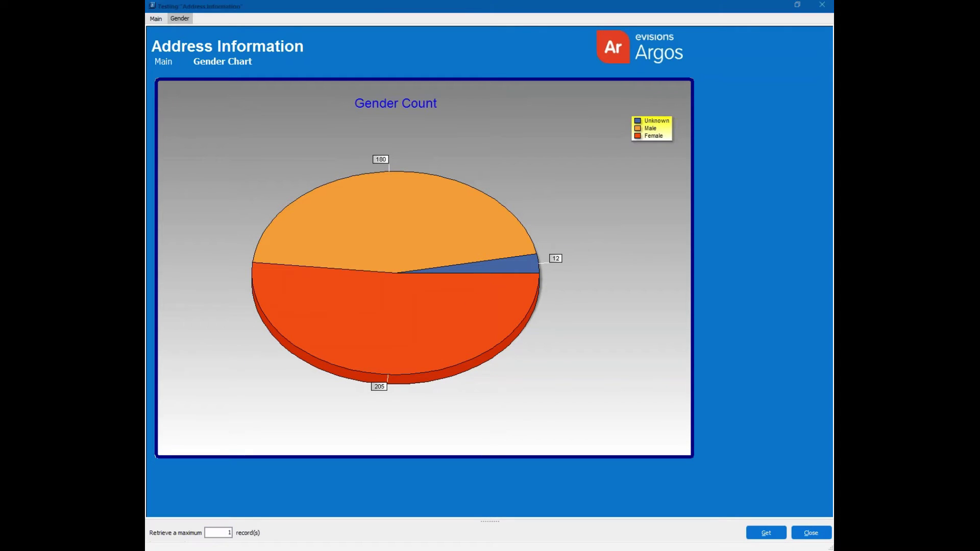
pyautogui.click(822, 5)
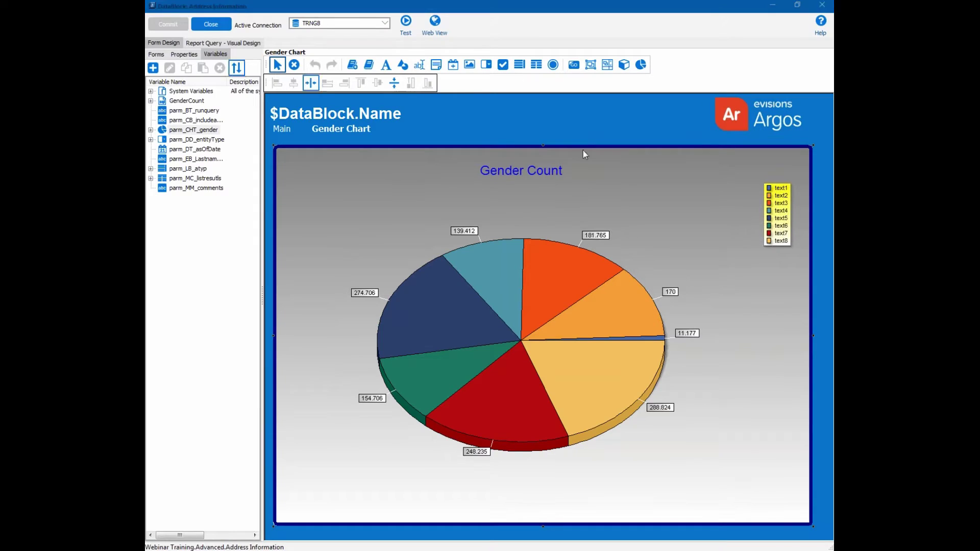
# Step: Add a SQL statement variable and paste in the query counting SPBPERS_PIDM by STVETHN_DESC, filtered by the chart's selected gender
pyautogui.click(503, 123)
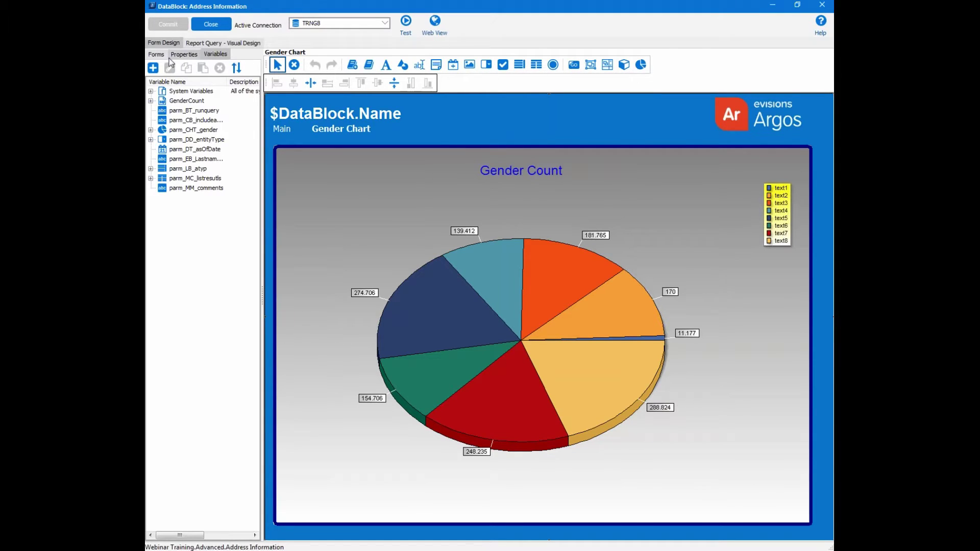
pyautogui.click(154, 68)
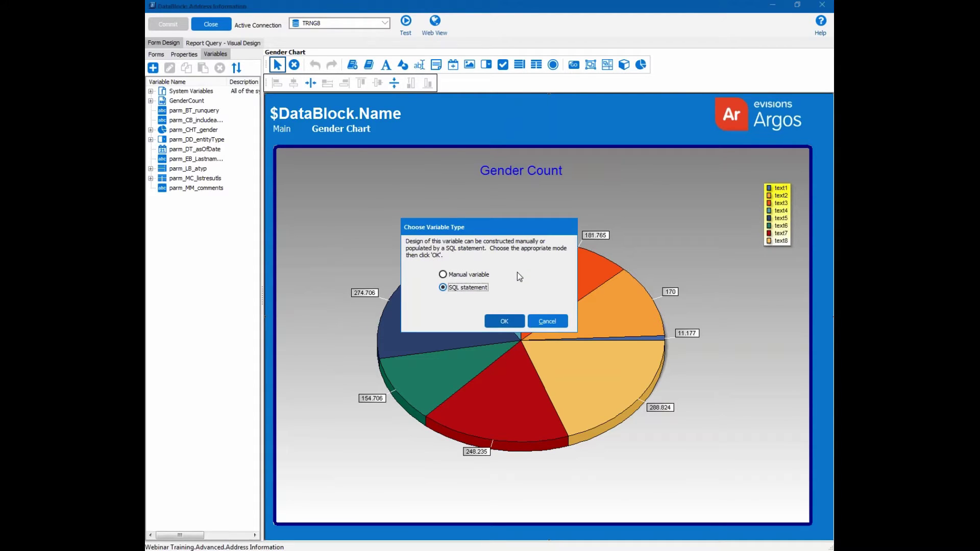
pyautogui.click(504, 320)
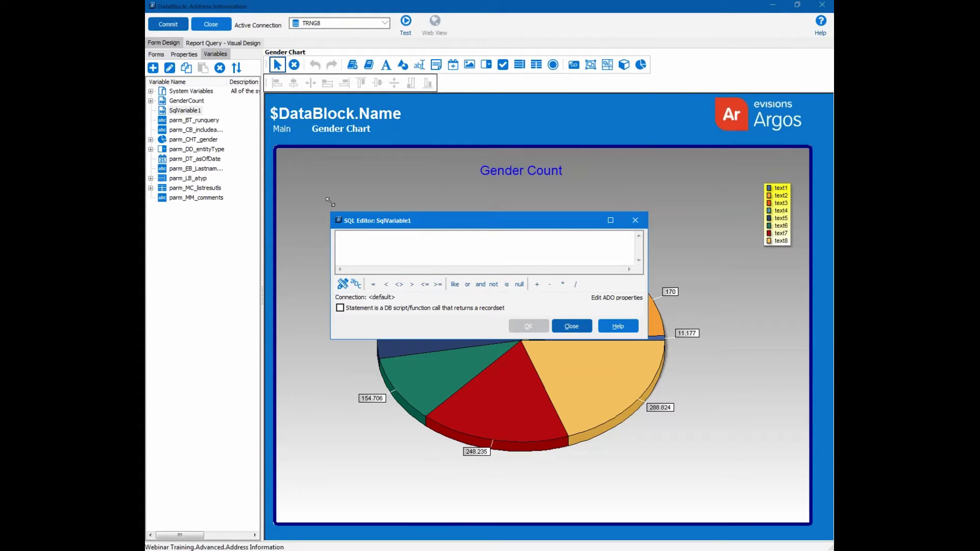
pyautogui.moveTo(329, 215); pyautogui.dragTo(244, 86)
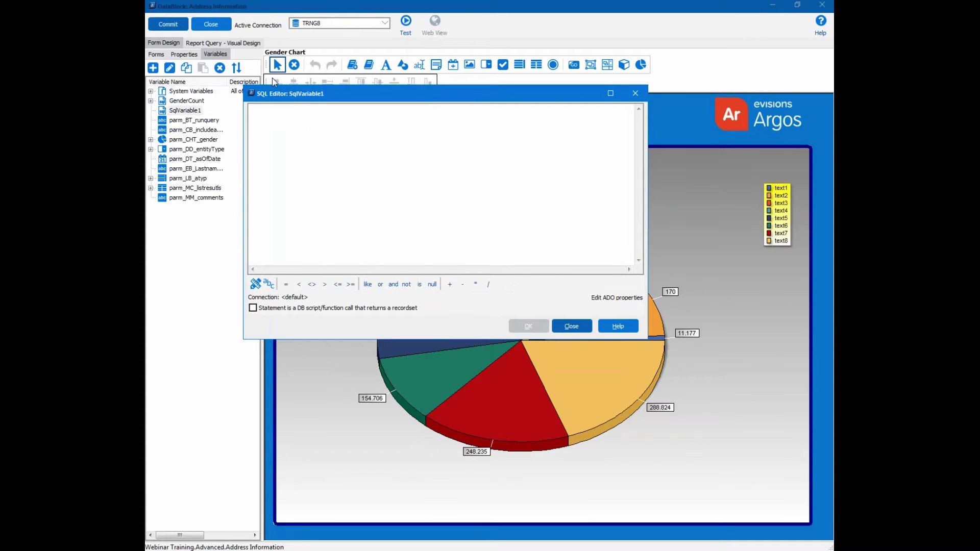
pyautogui.hotkey('alt', 'Tab')
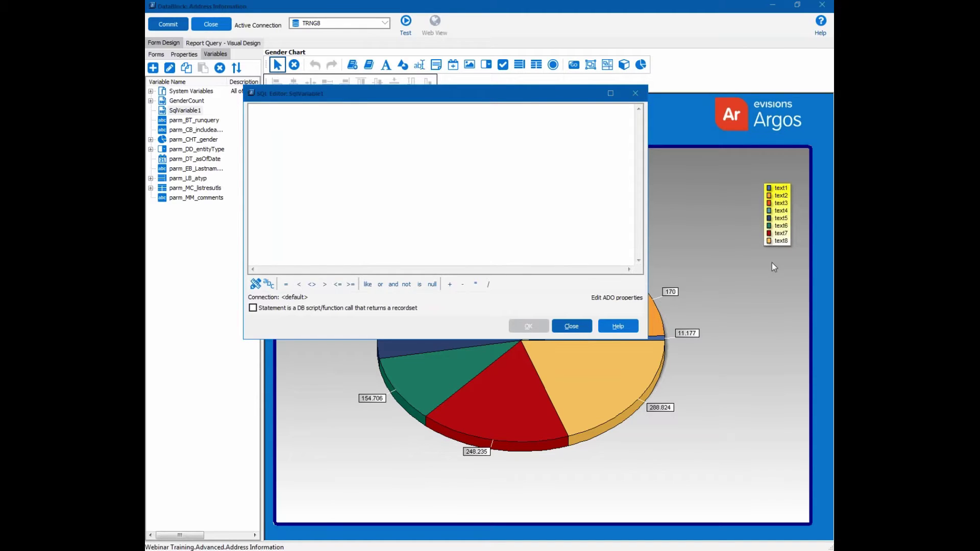
pyautogui.click(454, 145)
pyautogui.hotkey('ctrl', 'v')
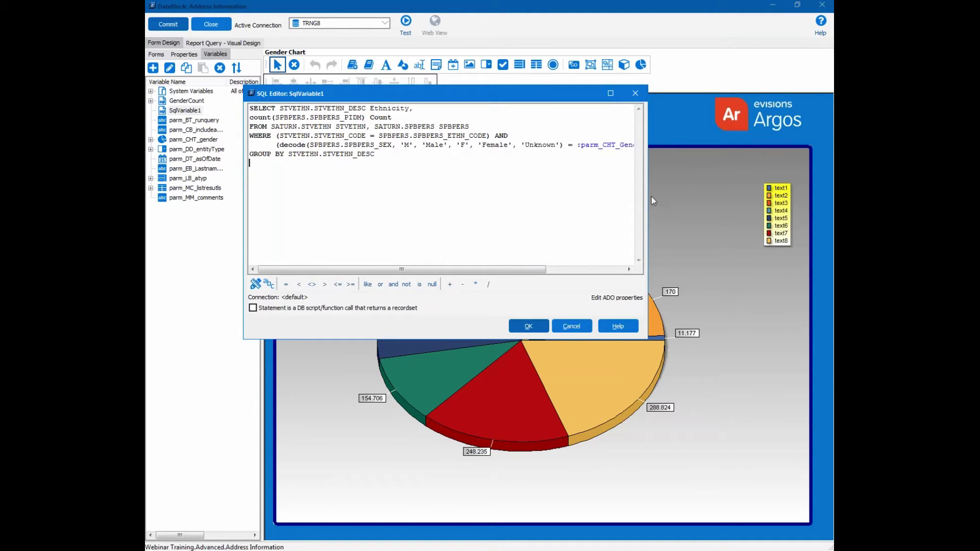
# Step: Review the query's :parm_CHT_Gender.GenderSeries.GENDER condition, then save and validate the query with a blank test value
pyautogui.moveTo(648, 197); pyautogui.dragTo(744, 198)
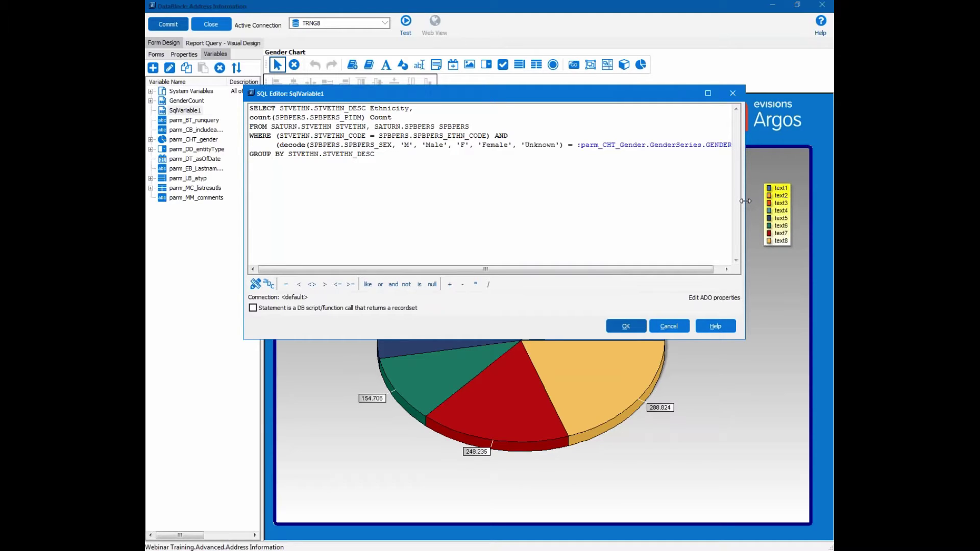
pyautogui.moveTo(570, 144); pyautogui.dragTo(732, 143)
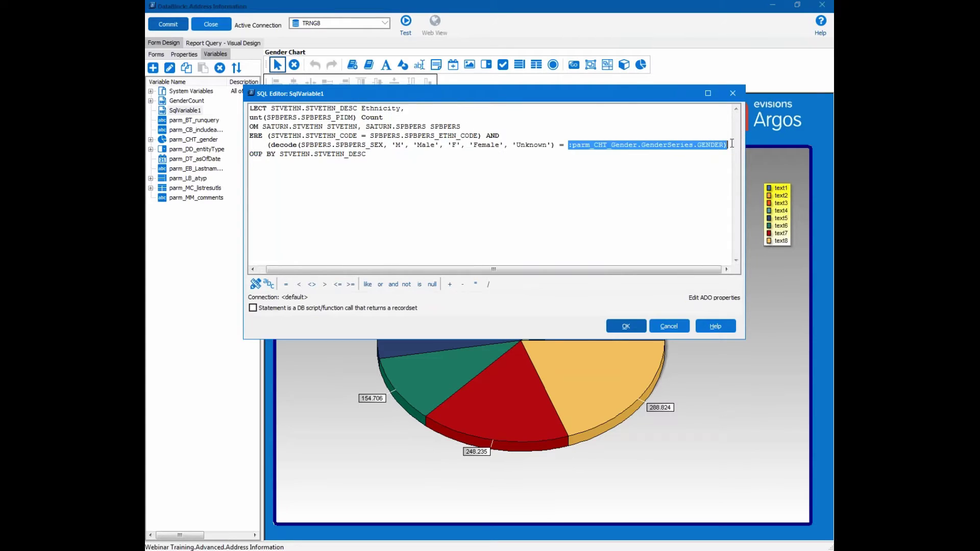
pyautogui.click(612, 173)
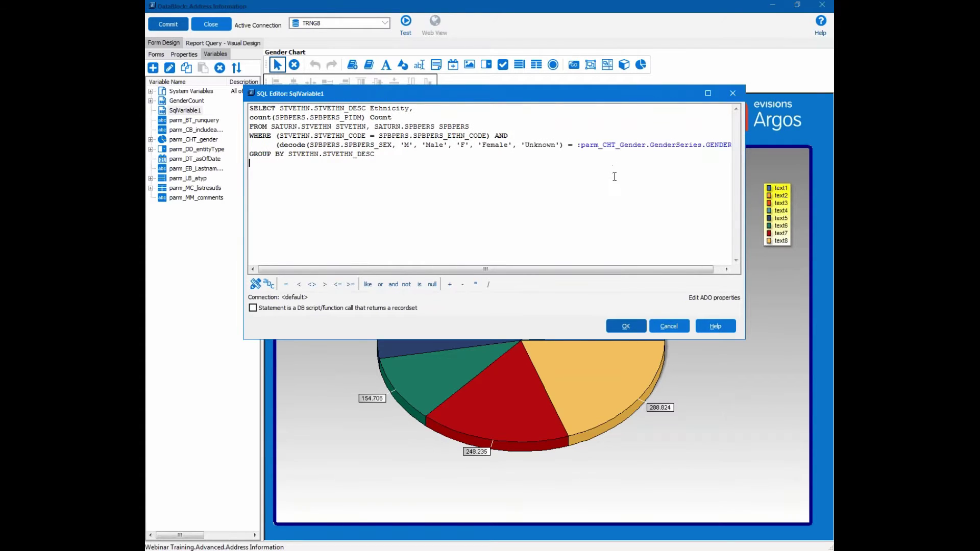
pyautogui.click(624, 327)
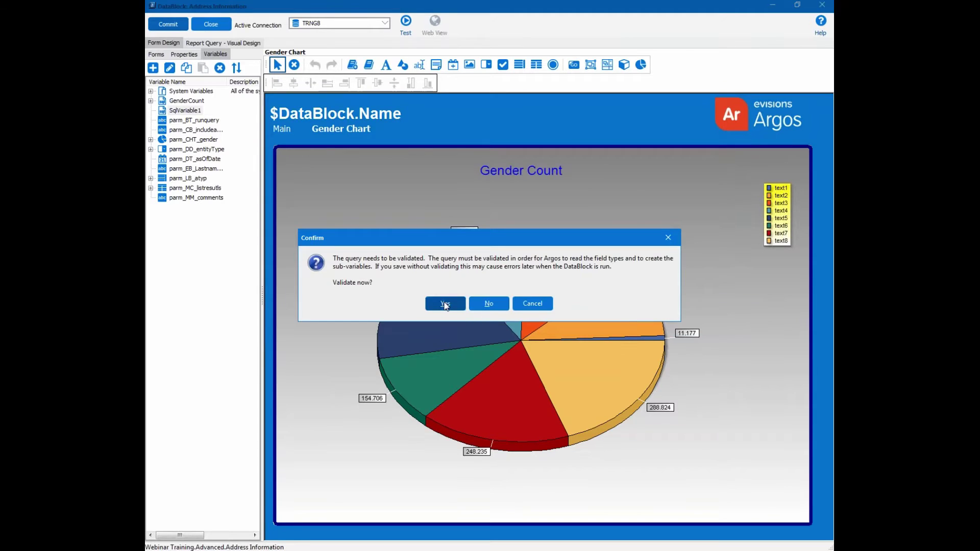
pyautogui.click(445, 304)
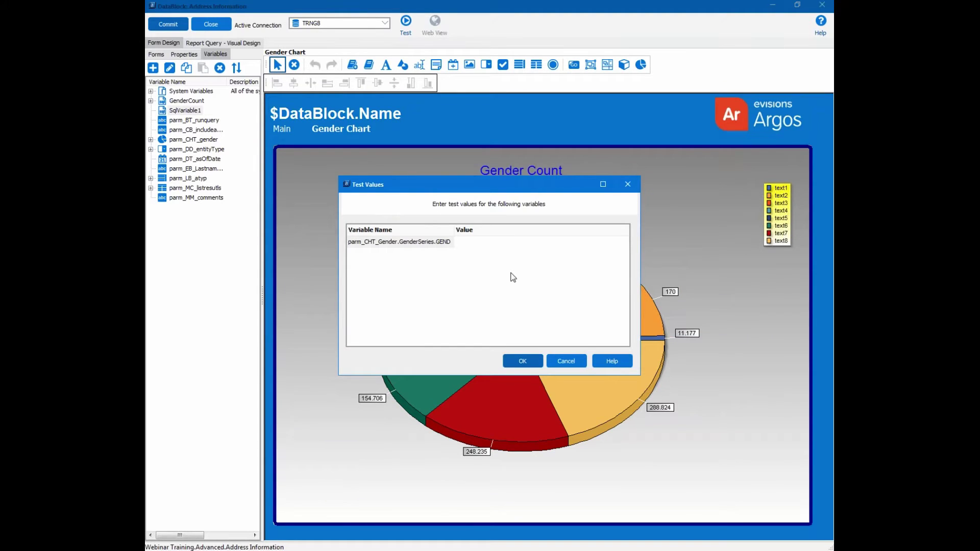
pyautogui.click(516, 361)
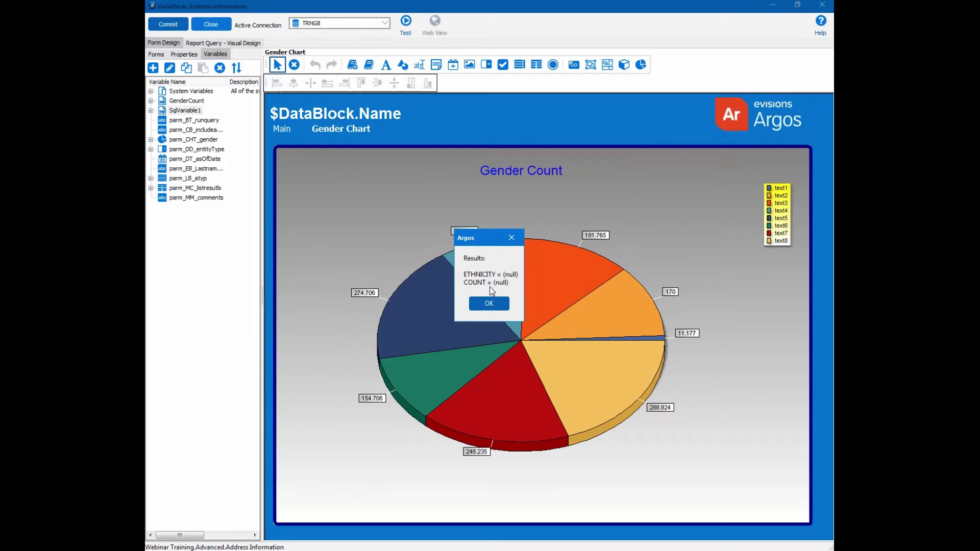
pyautogui.click(488, 304)
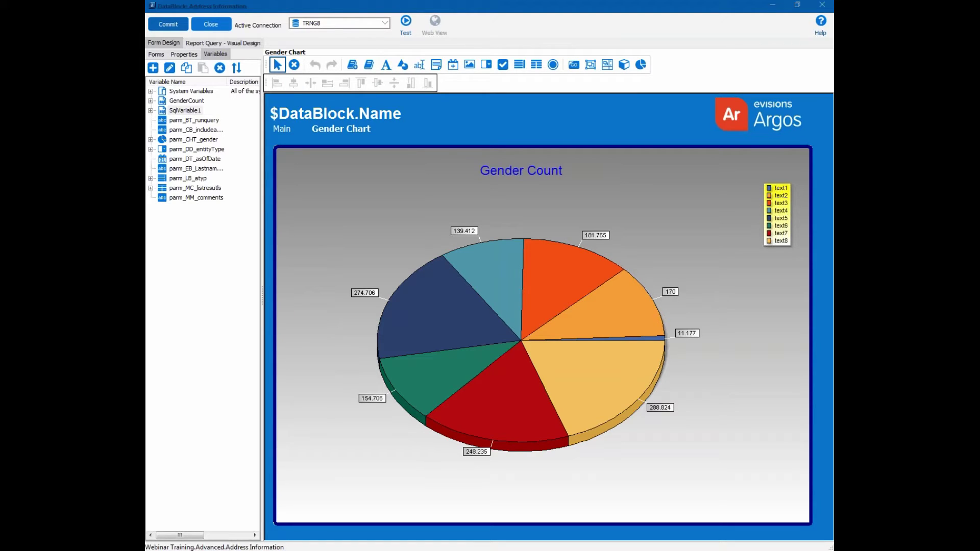
# Step: Rename the new SQL variable as EthnicityCount
pyautogui.rightClick(197, 111)
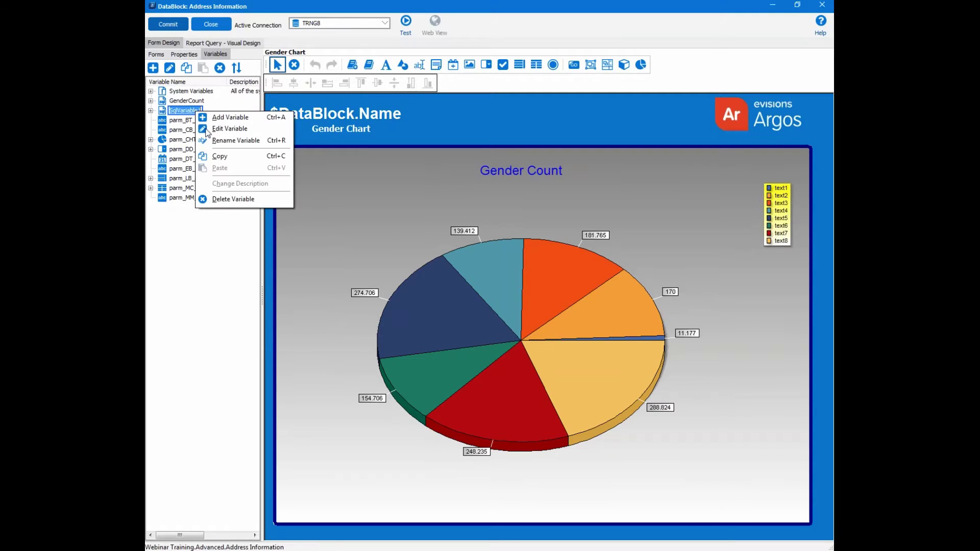
pyautogui.click(212, 140)
pyautogui.rightClick(186, 109)
pyautogui.click(214, 157)
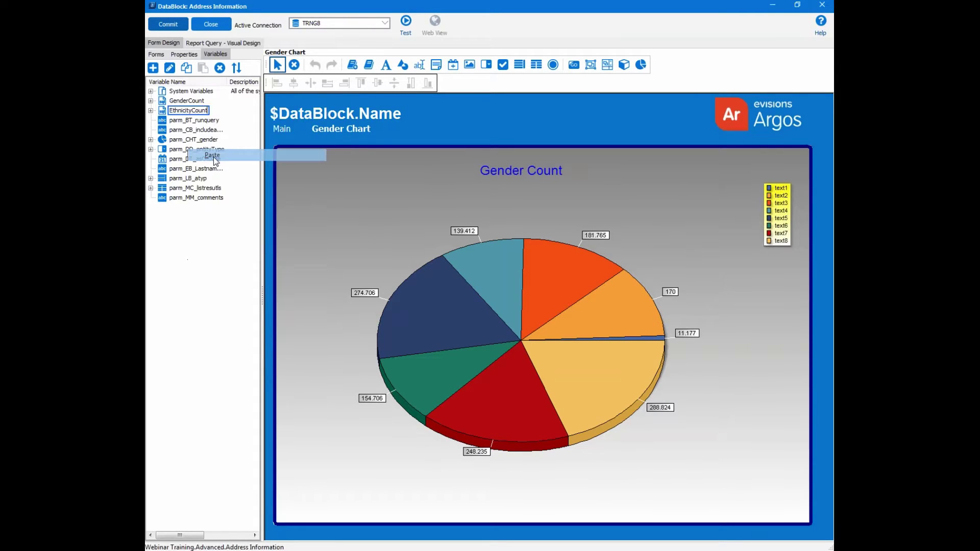
pyautogui.press('Return')
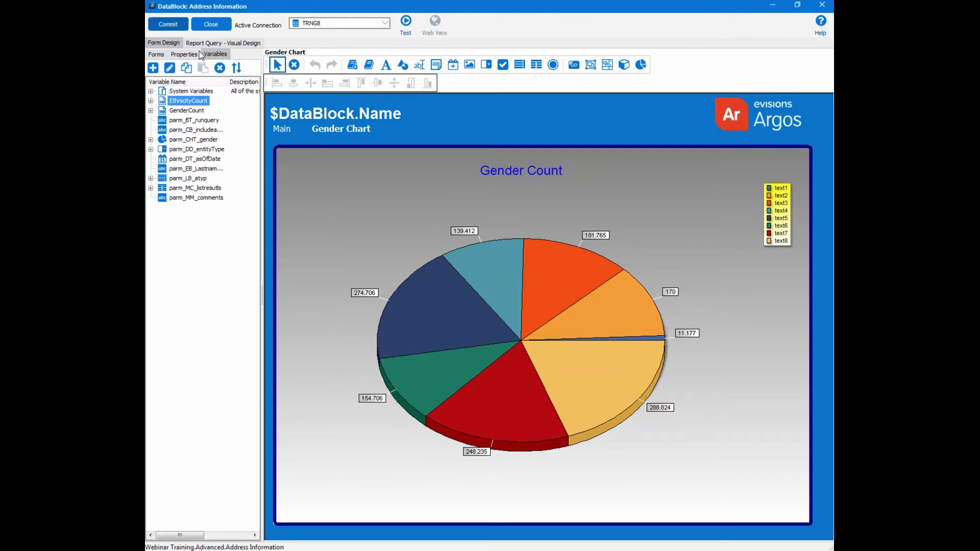
# Step: Add a third form to the DataBlock and name it "Ethnicity Drill Down"
pyautogui.click(156, 54)
pyautogui.click(153, 68)
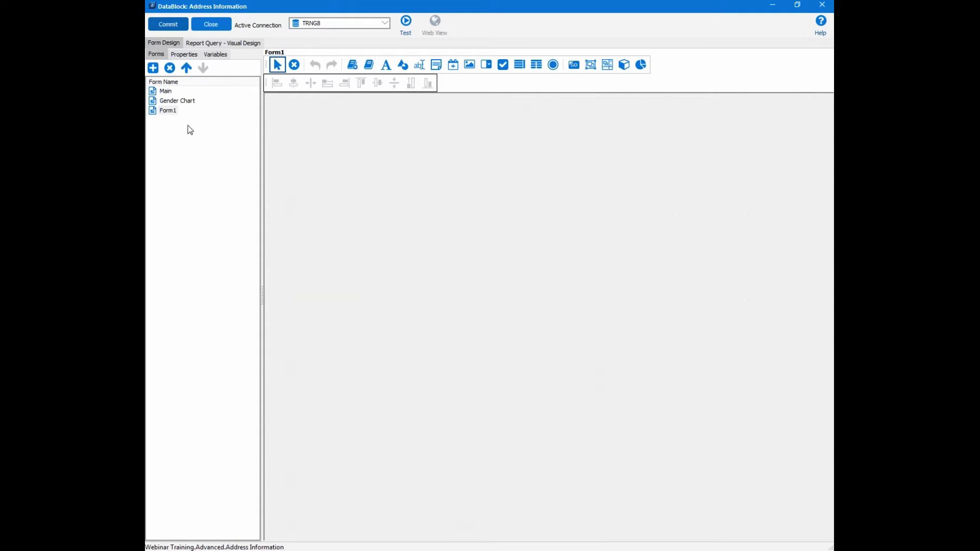
pyautogui.rightClick(177, 112)
pyautogui.click(207, 129)
pyautogui.write('Ethnicity Drill Down')
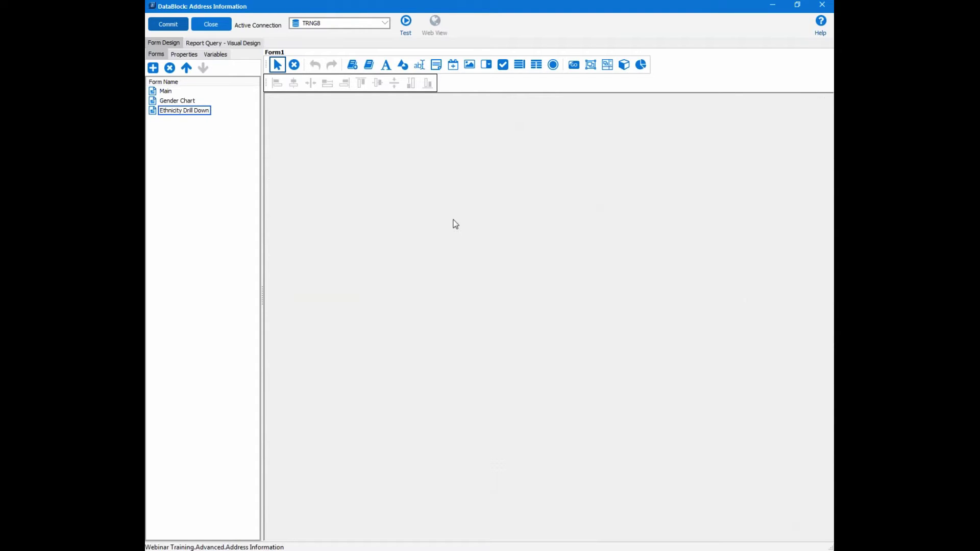
pyautogui.click(431, 221)
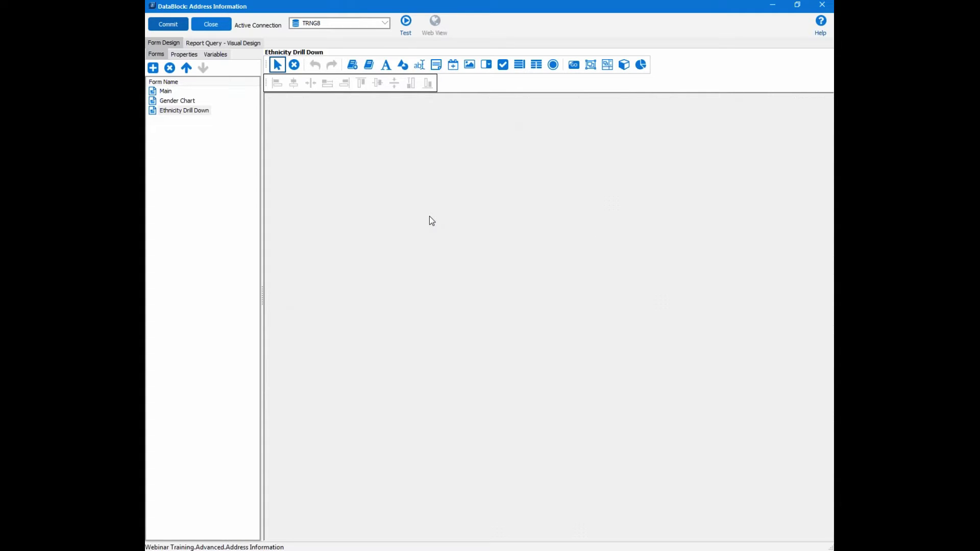
# Step: Insert the fourth object, a template without description, from the designer's Argos Advanced library folder into the Ethnicity Drill Down form
pyautogui.click(369, 64)
pyautogui.click(320, 340)
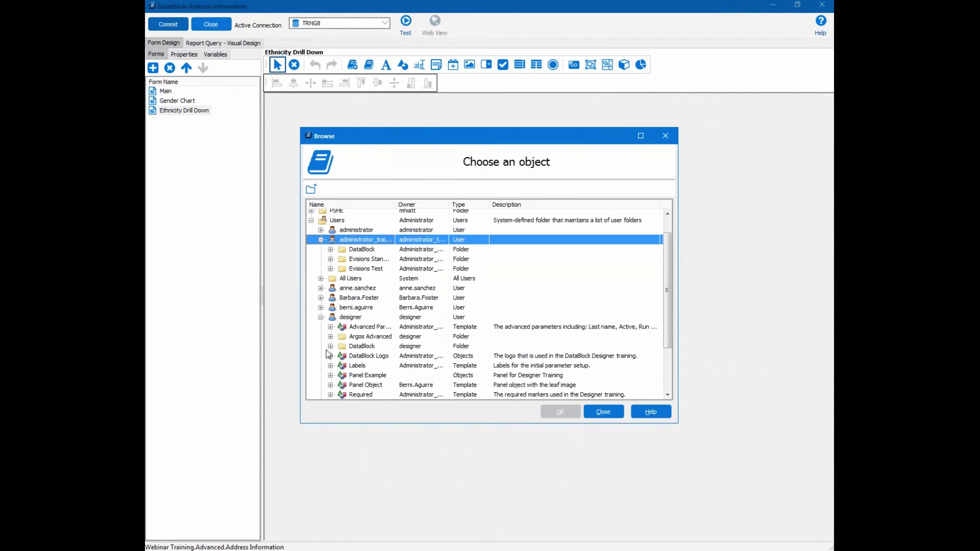
pyautogui.click(331, 337)
pyautogui.click(357, 376)
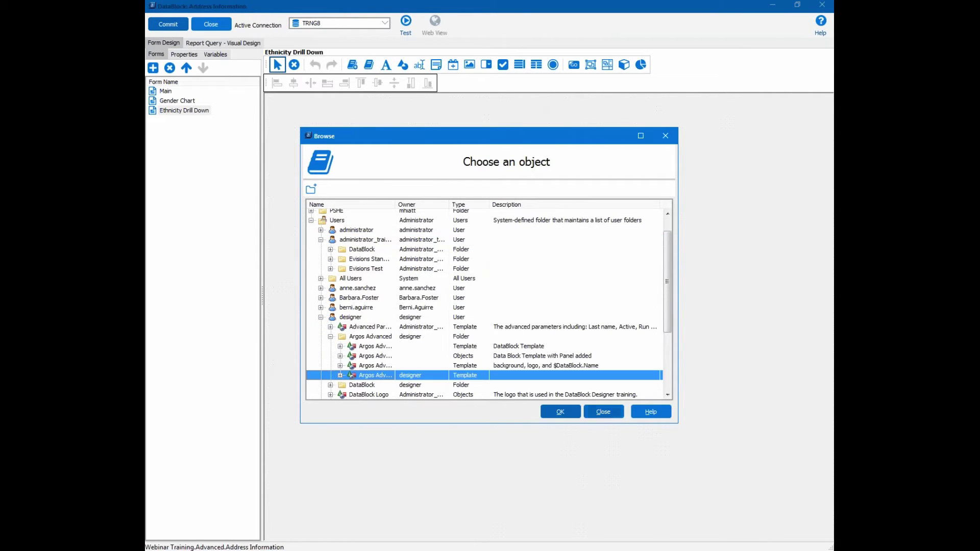
pyautogui.click(560, 412)
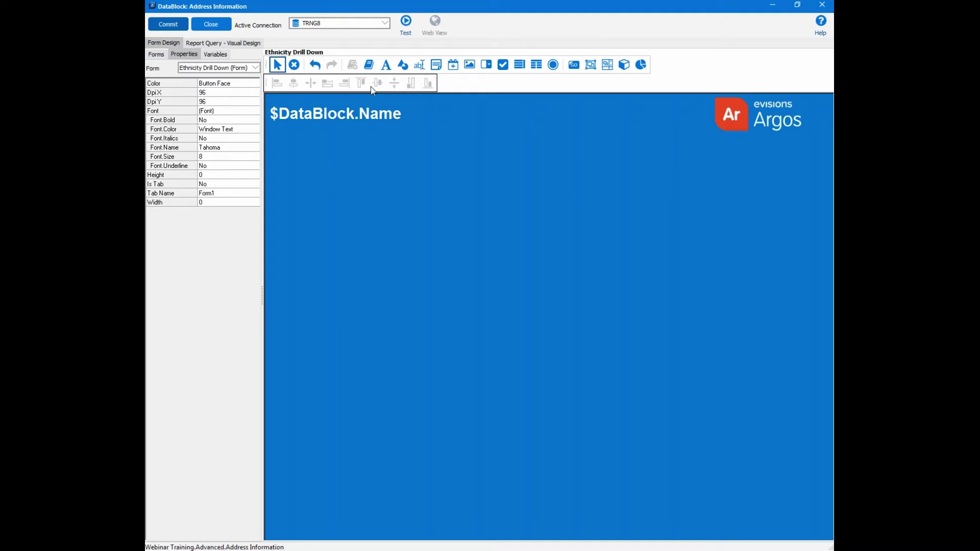
# Step: Copy the Main and Gender Chart labels from the Gender Chart form and paste them onto the Ethnicity Drill Down form
pyautogui.click(156, 54)
pyautogui.click(177, 100)
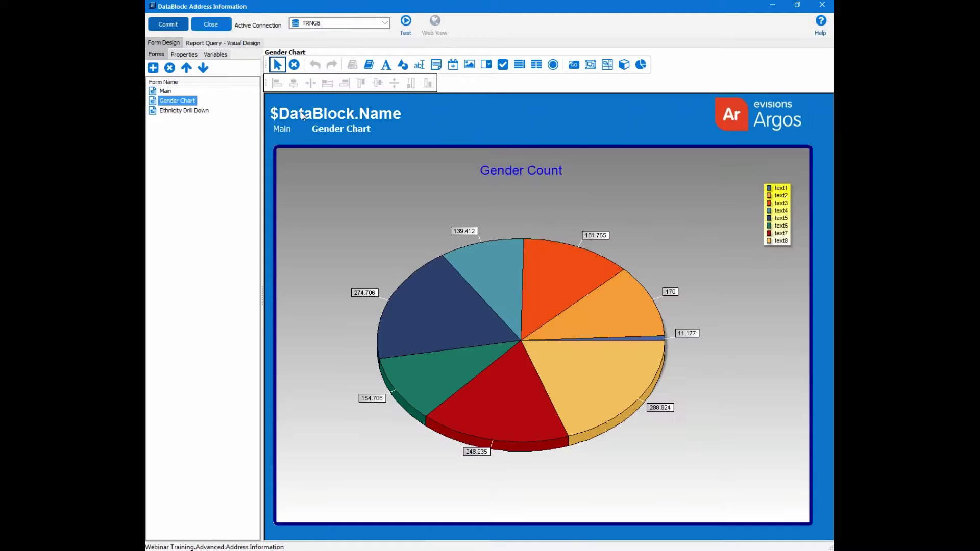
pyautogui.click(282, 129)
pyautogui.keyDown('shift'); pyautogui.click(339, 130); pyautogui.keyUp('shift')
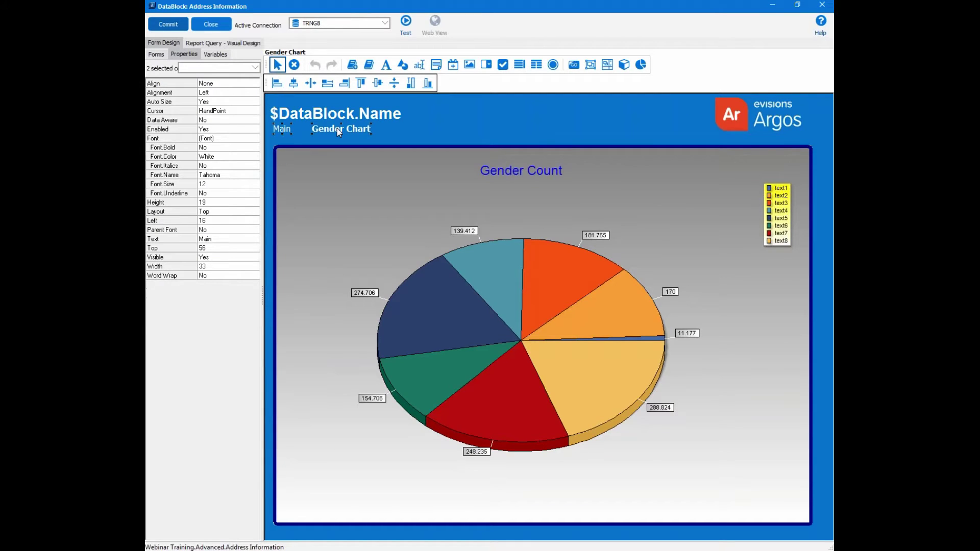
pyautogui.rightClick(338, 131)
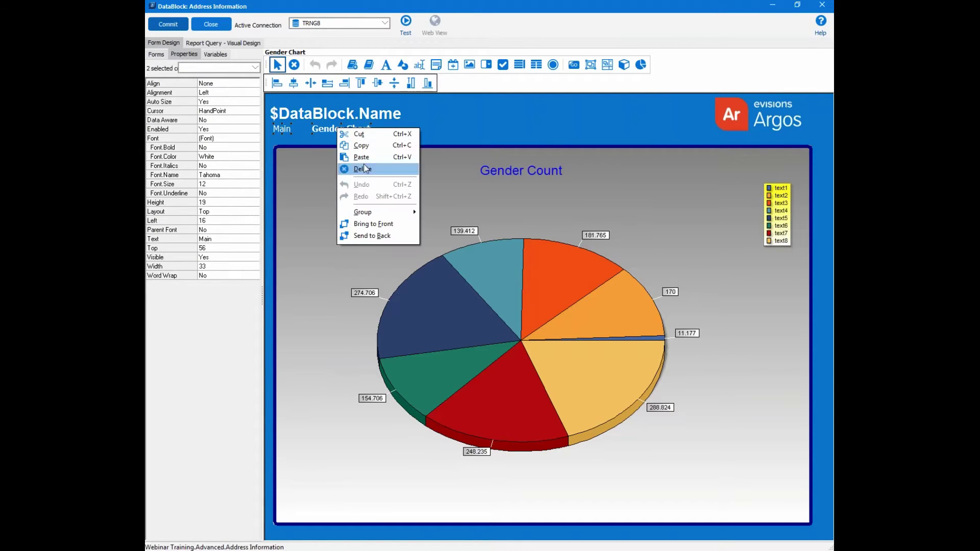
pyautogui.click(369, 145)
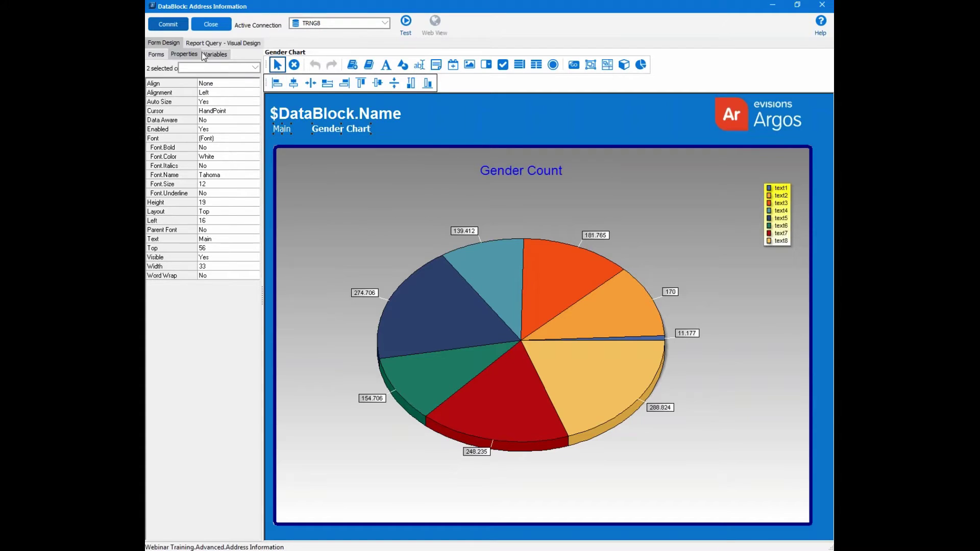
pyautogui.click(156, 54)
pyautogui.click(174, 112)
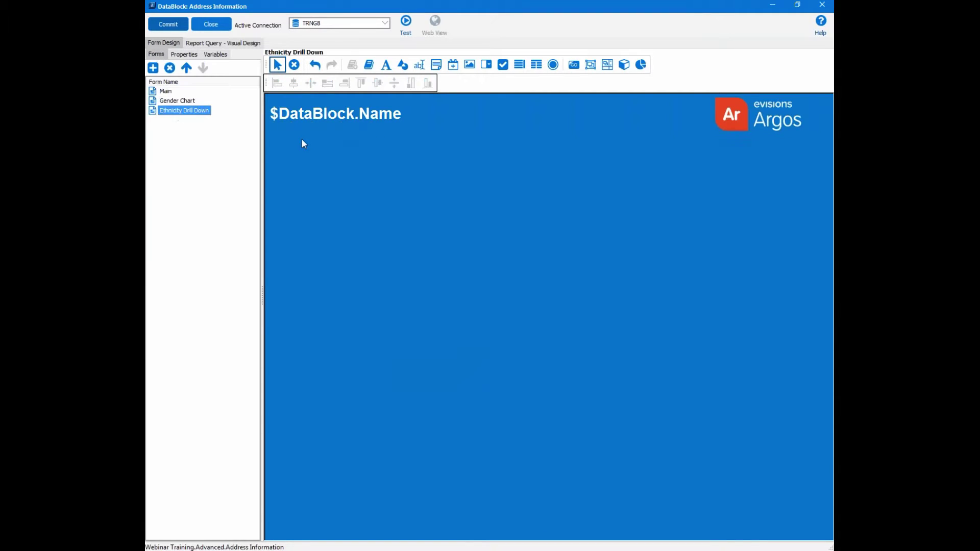
pyautogui.click(305, 149)
pyautogui.rightClick(305, 150)
pyautogui.click(364, 196)
pyautogui.click(391, 155)
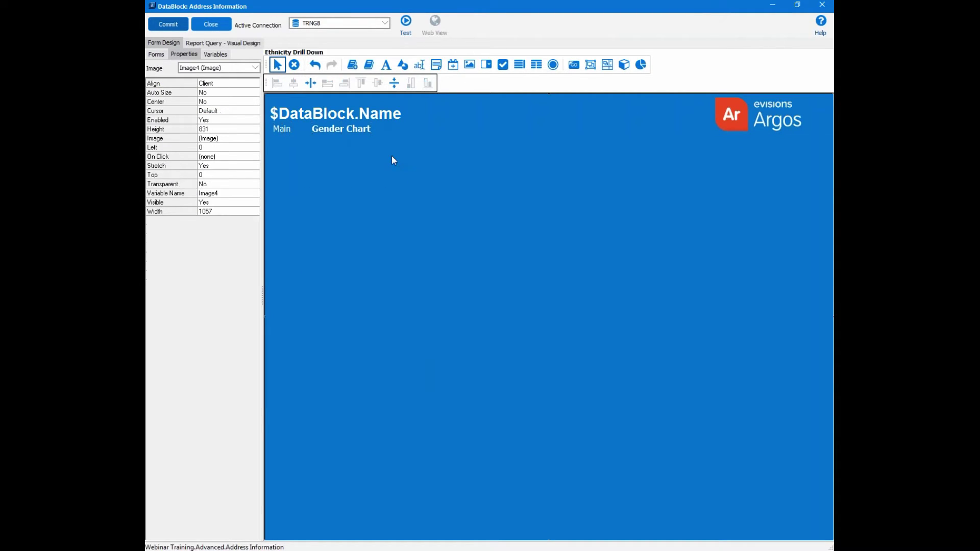
# Step: Duplicate the Gender Chart label and place the copy beside the original on the same line, at Left 224 and Top 56
pyautogui.click(359, 130)
pyautogui.rightClick(359, 131)
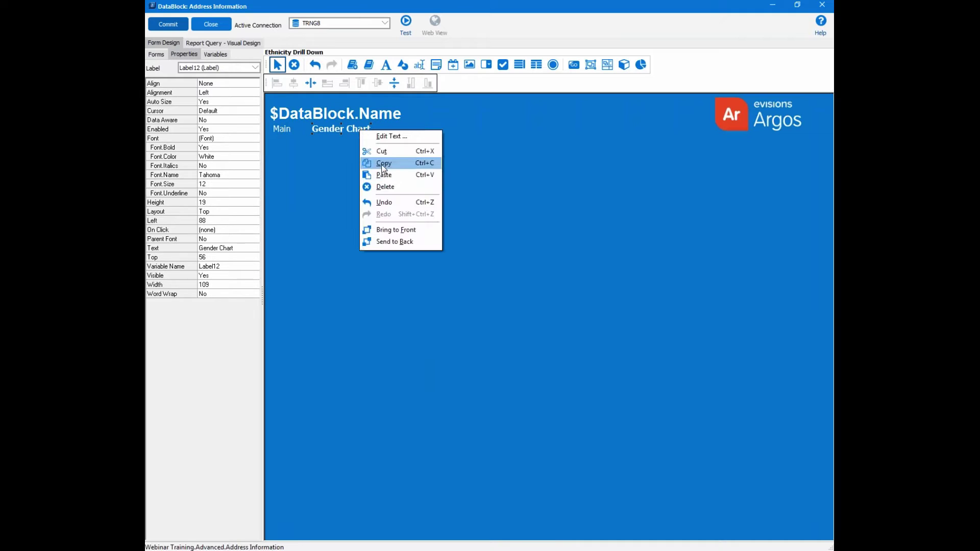
pyautogui.click(387, 162)
pyautogui.rightClick(385, 169)
pyautogui.click(395, 215)
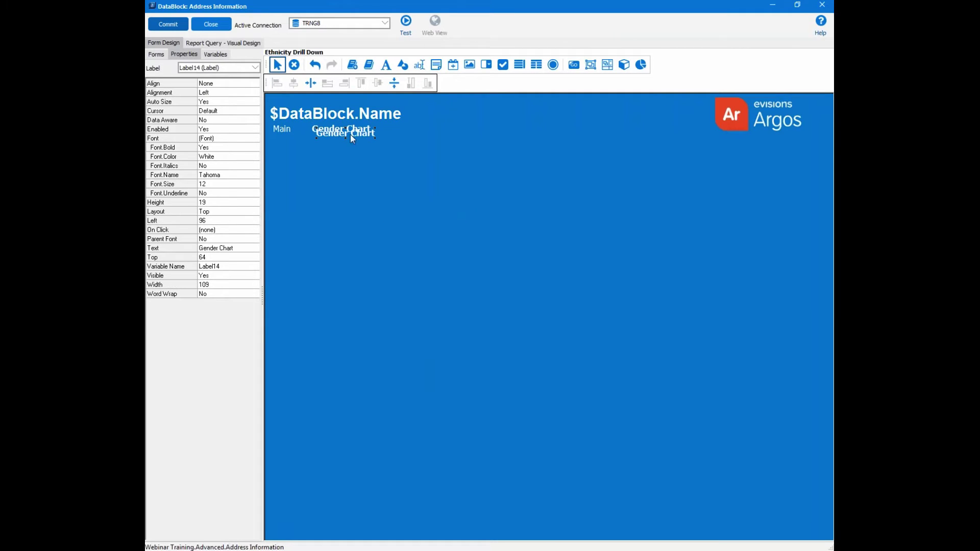
pyautogui.moveTo(350, 134); pyautogui.dragTo(420, 128)
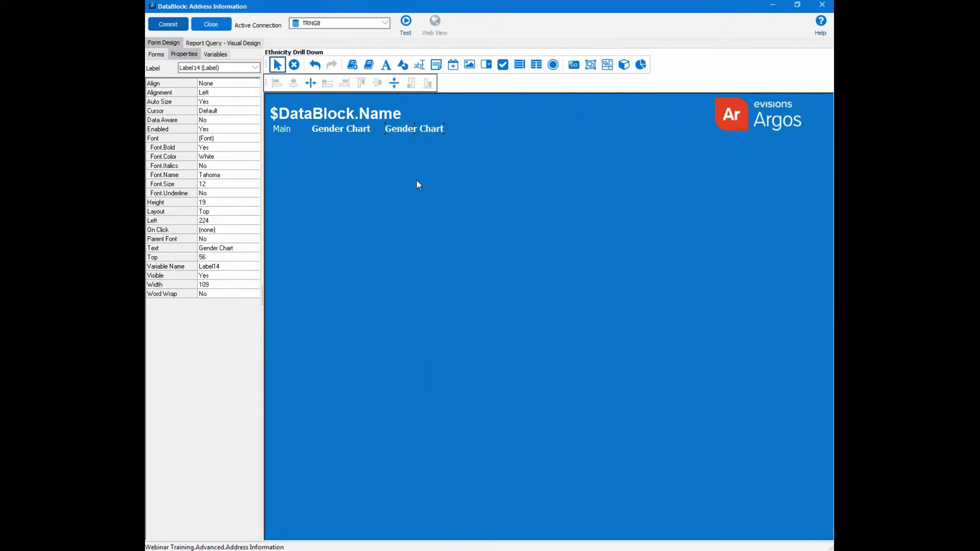
pyautogui.click(418, 203)
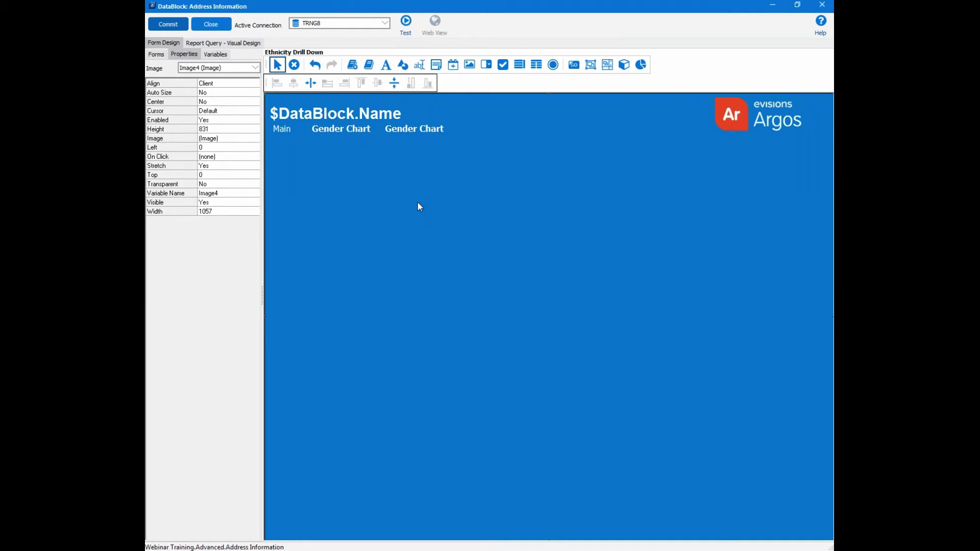
# Step: Change the duplicated label's text to "Ethnicity Drill Down"
pyautogui.doubleClick(414, 129)
pyautogui.write('E')
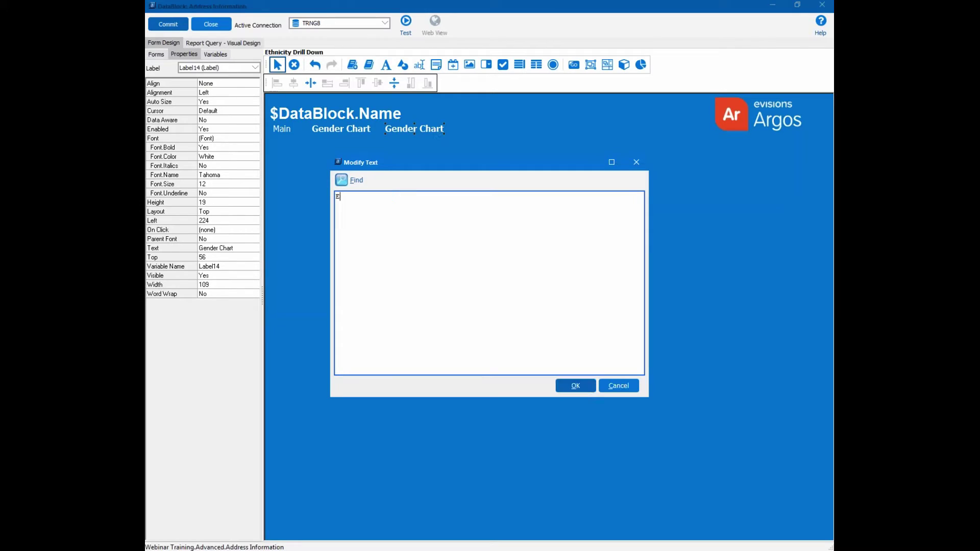
pyautogui.write('thnicity Drill Down')
pyautogui.click(574, 386)
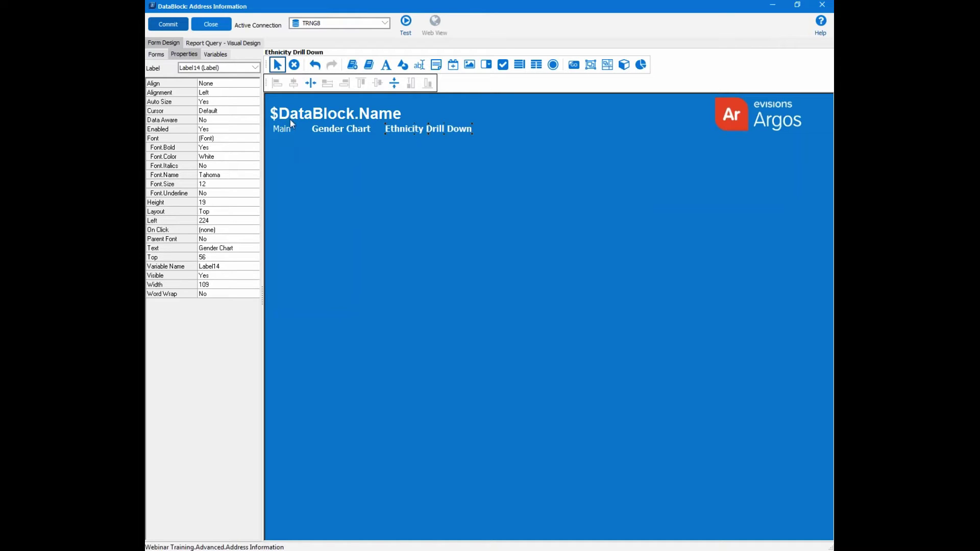
# Step: Give the Gender Chart label on the Ethnicity Drill Down form a HandPoint cursor and set its Font.Bold to No
pyautogui.click(349, 132)
pyautogui.click(230, 108)
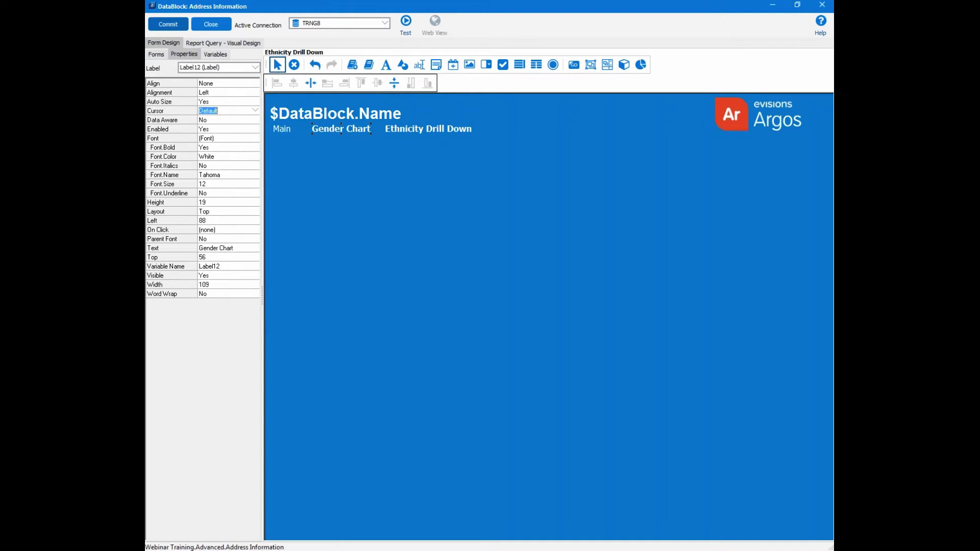
pyautogui.click(254, 111)
pyautogui.moveTo(253, 133); pyautogui.dragTo(256, 161)
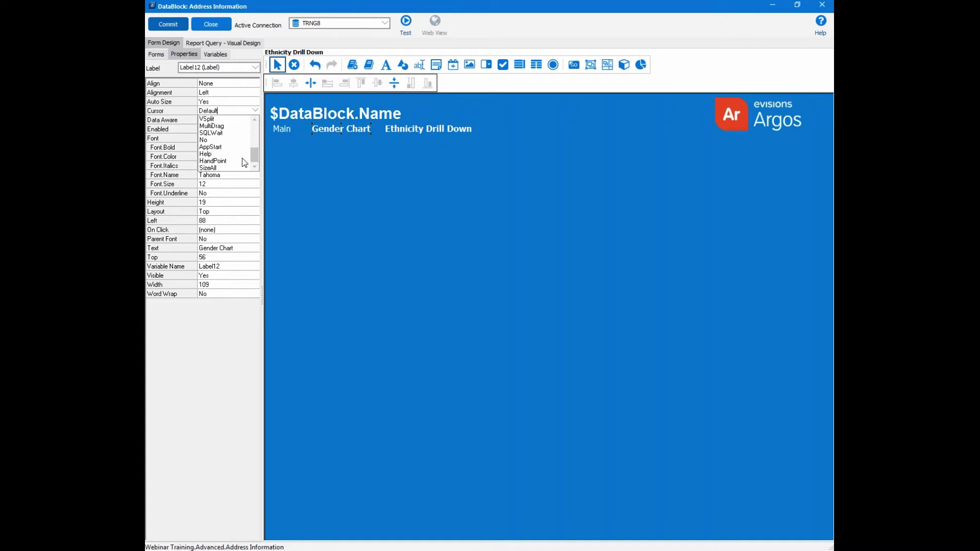
pyautogui.click(229, 160)
pyautogui.click(218, 148)
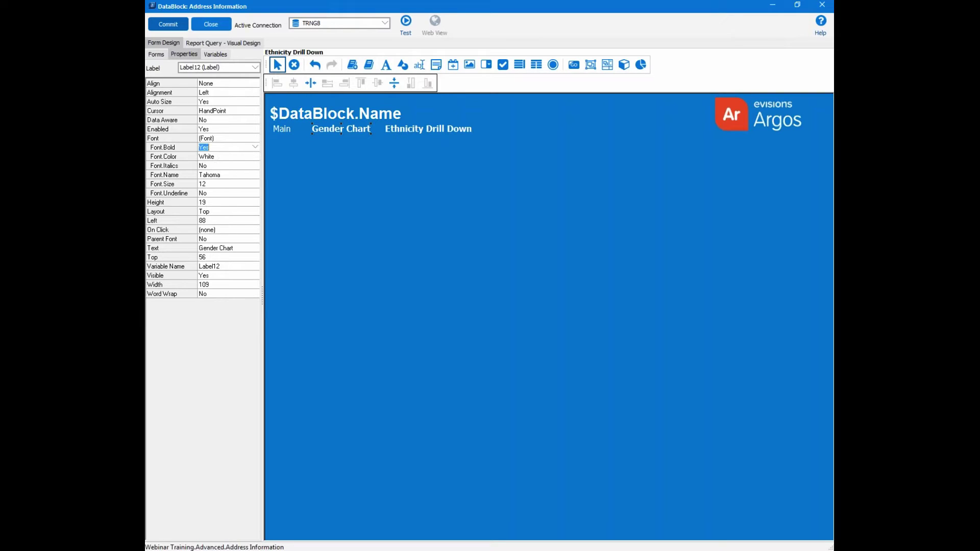
pyautogui.click(255, 147)
pyautogui.click(220, 162)
# Step: Assign the Gender Chart label an On Click event of Activate Form that opens the Gender Chart form
pyautogui.click(207, 229)
pyautogui.click(255, 230)
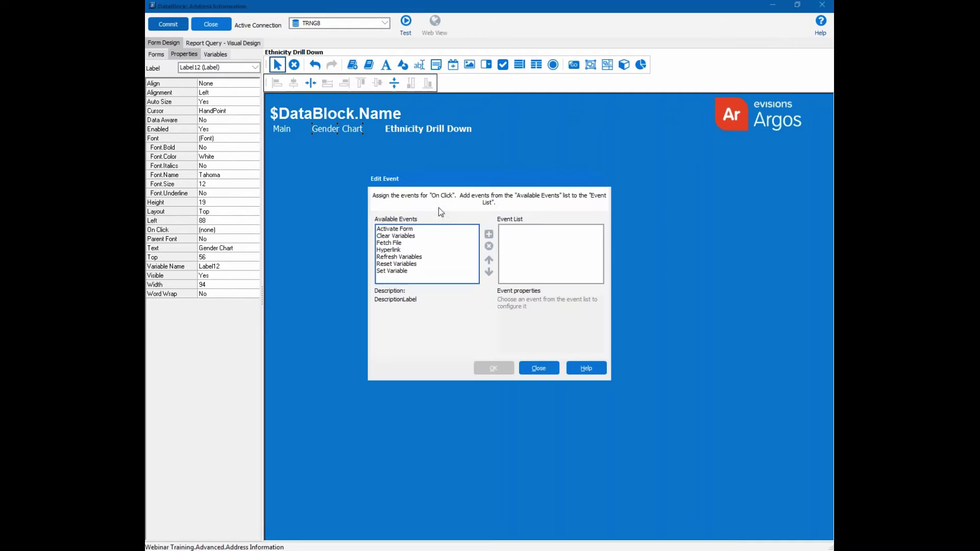
pyautogui.click(403, 229)
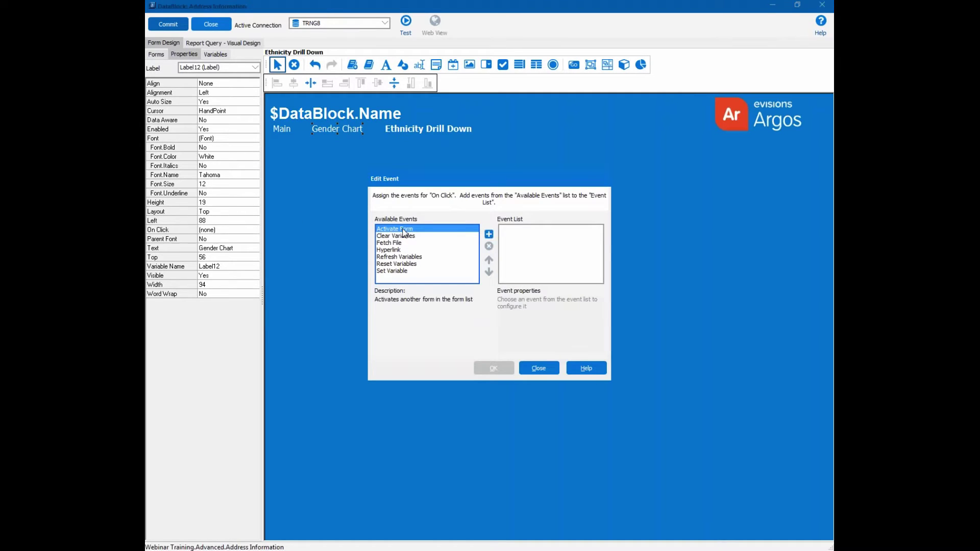
pyautogui.click(488, 234)
pyautogui.click(526, 310)
pyautogui.click(528, 327)
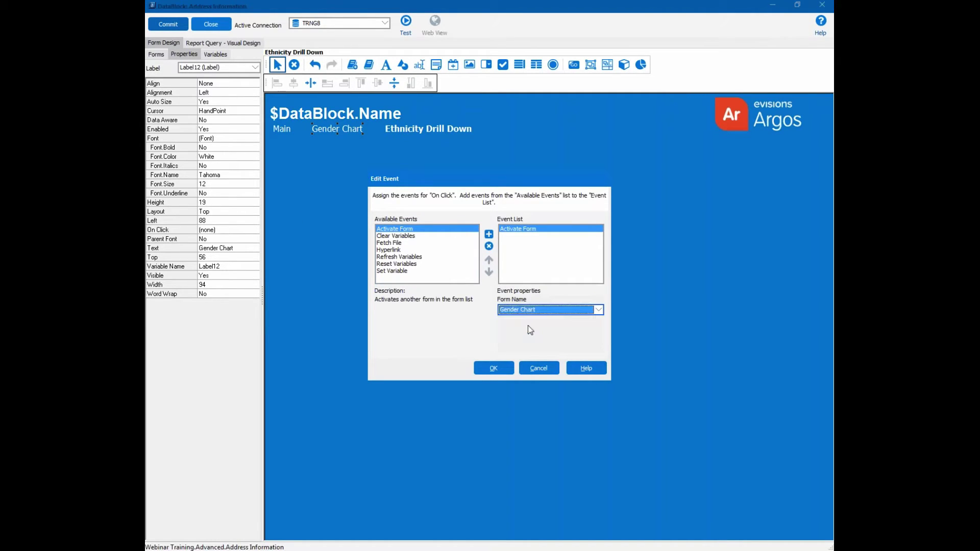
pyautogui.click(491, 368)
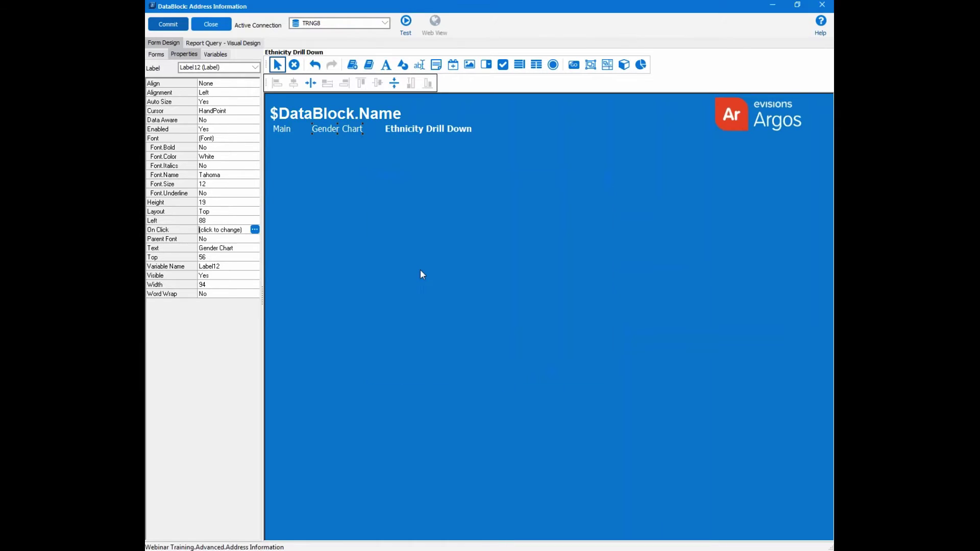
pyautogui.click(392, 241)
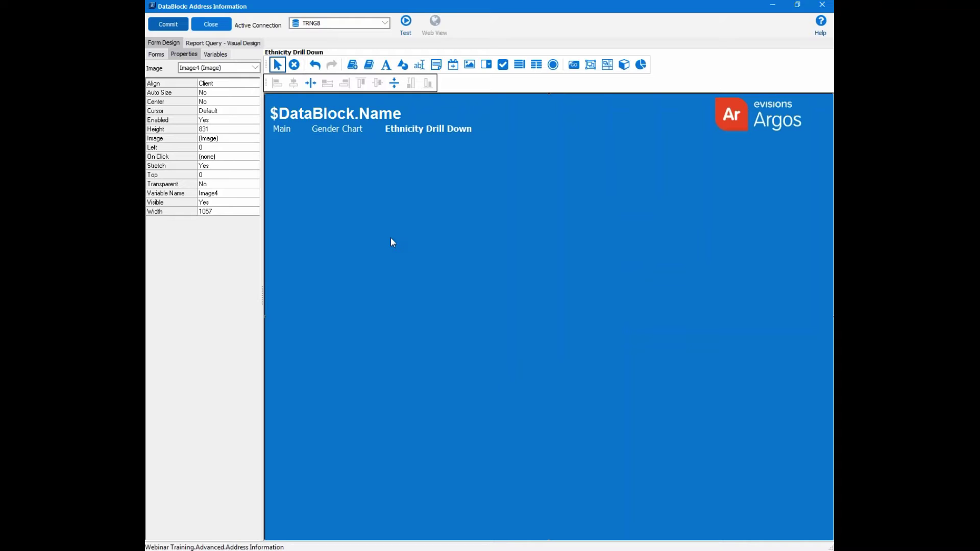
# Step: Draw a chart about 1009 wide and 687 high below the navigation labels and set its variable name to parm_CHT_Ethnicity
pyautogui.click(639, 68)
pyautogui.moveTo(279, 150); pyautogui.dragTo(823, 519)
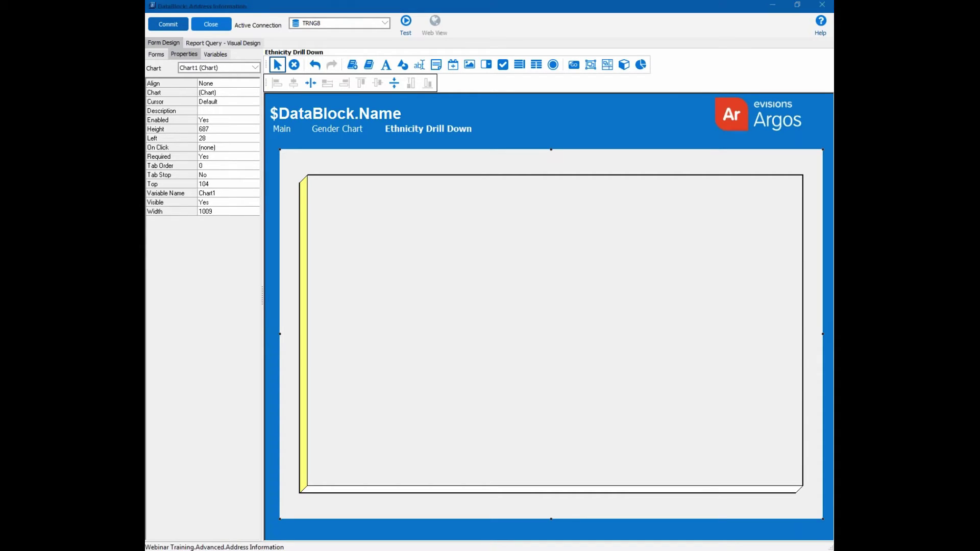
pyautogui.click(208, 194)
pyautogui.rightClick(208, 199)
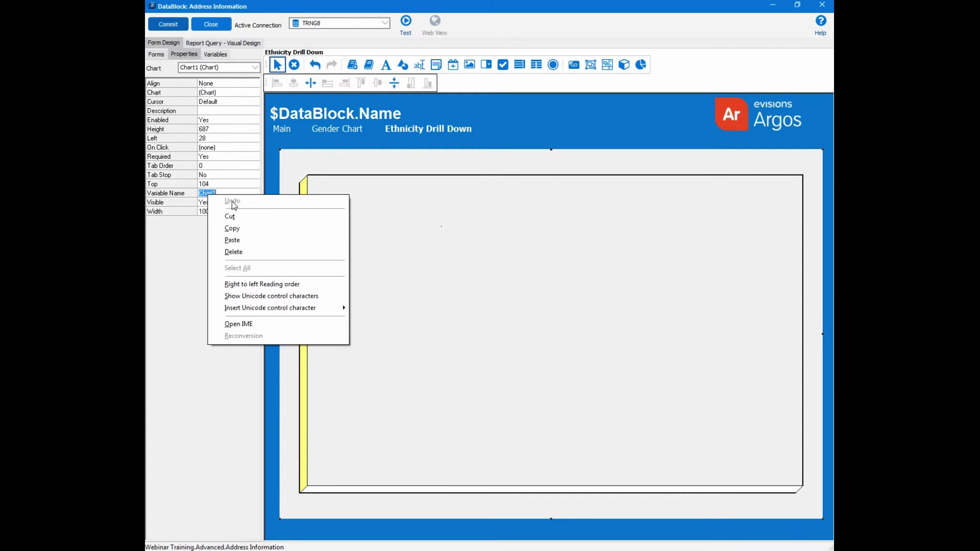
pyautogui.click(245, 241)
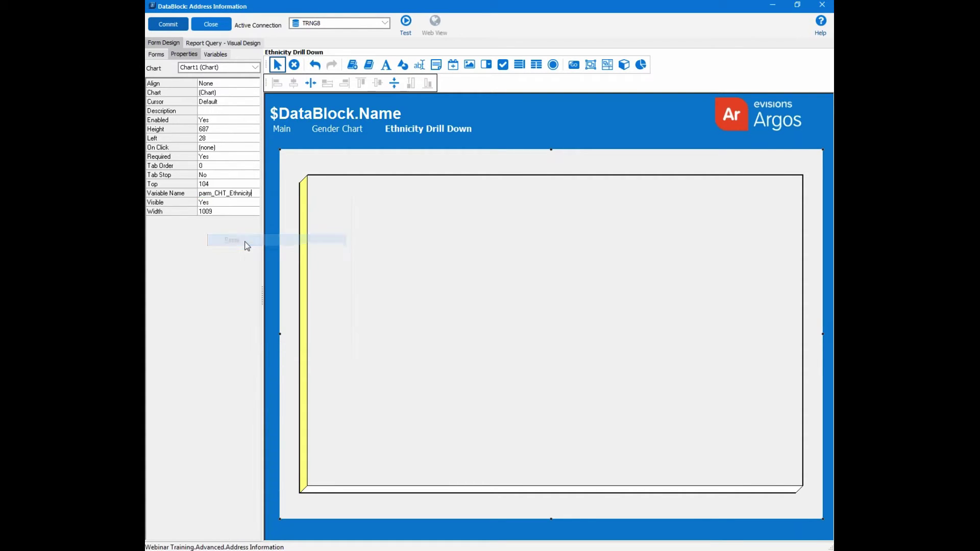
pyautogui.click(560, 337)
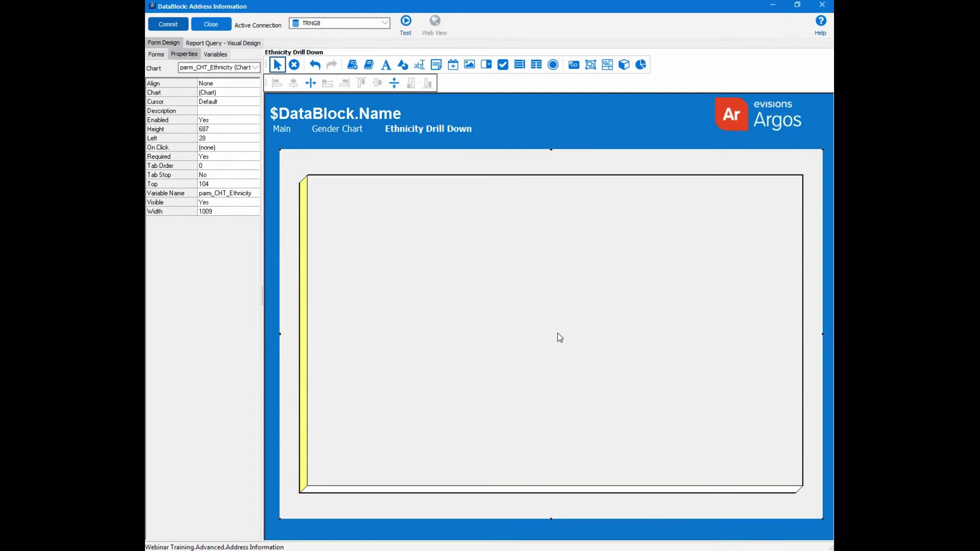
# Step: Start the Chart Wizard for the new chart and add a data series named EthnicitySeries
pyautogui.doubleClick(551, 339)
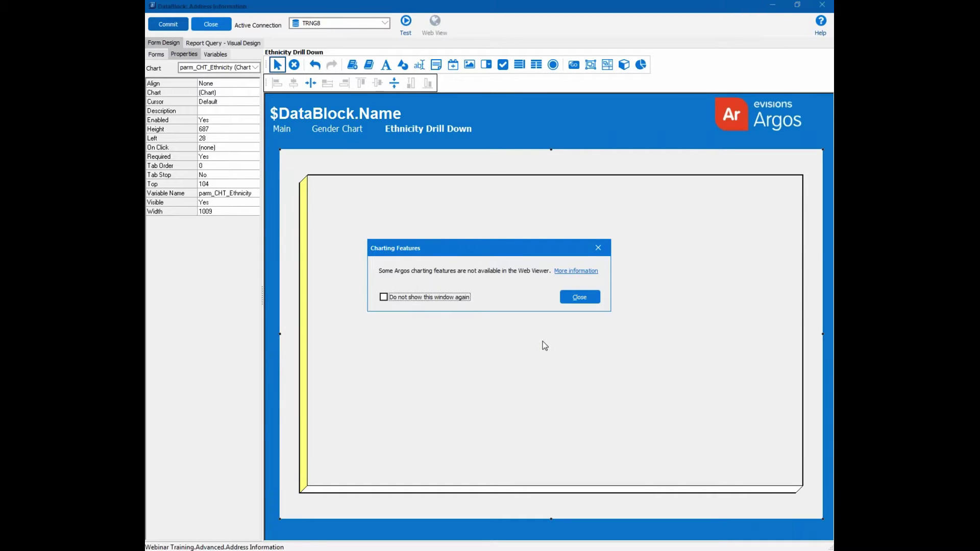
pyautogui.click(578, 297)
pyautogui.click(611, 427)
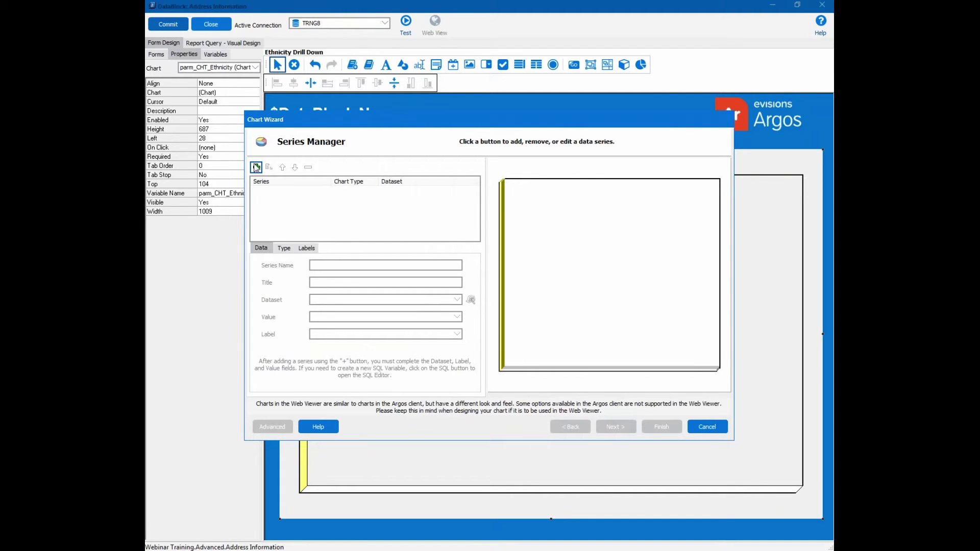
pyautogui.click(256, 167)
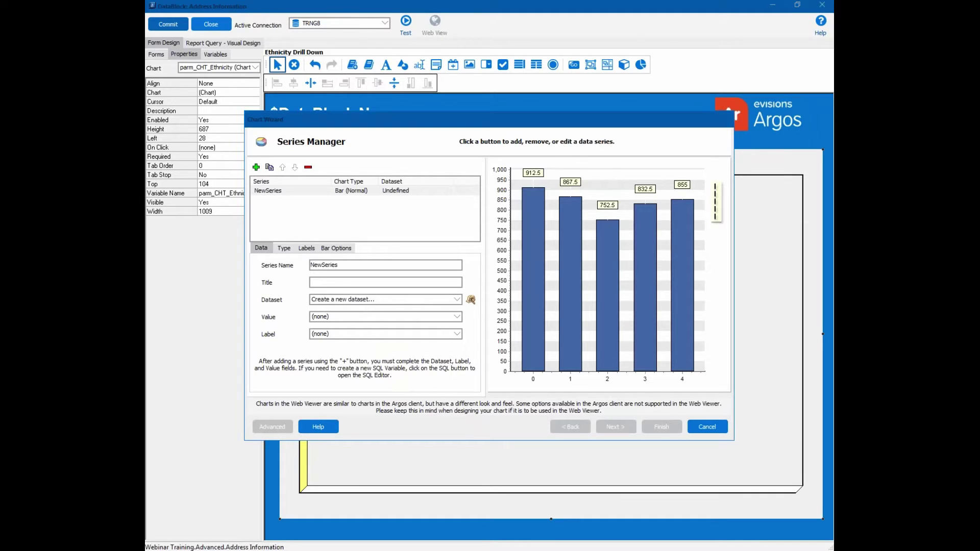
pyautogui.click(280, 260)
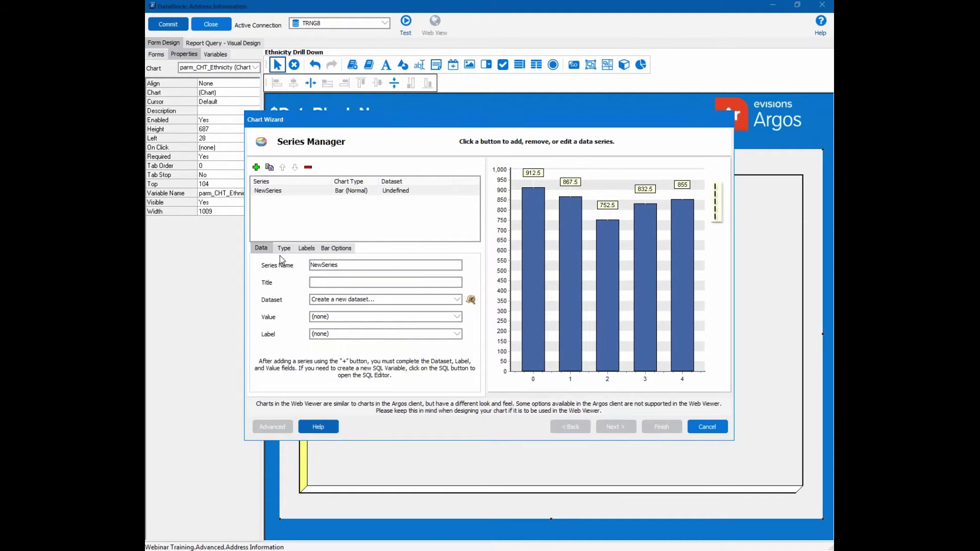
pyautogui.moveTo(348, 265); pyautogui.dragTo(264, 259)
pyautogui.write('EthnicitySeries')
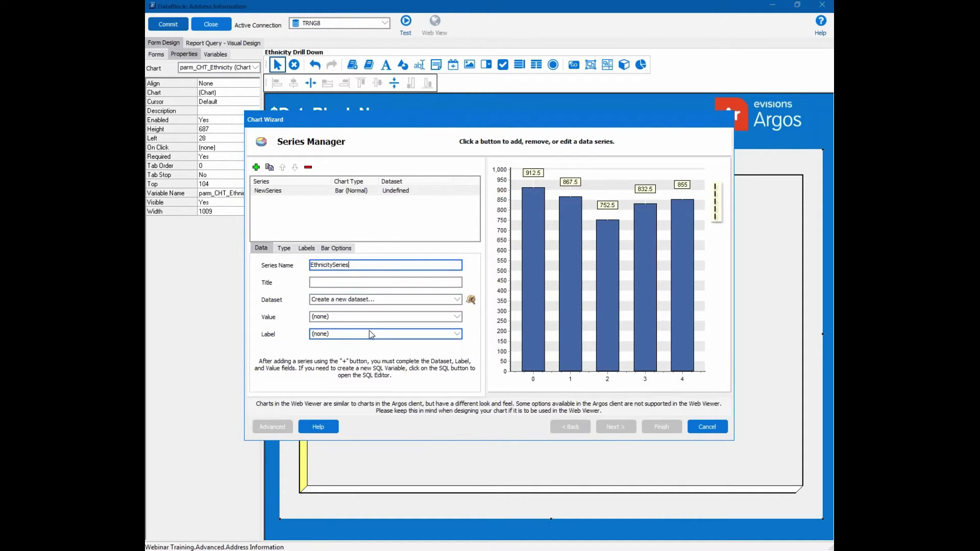
# Step: Bind EthnicitySeries to the EthnicityCount dataset, with COUNT as the value and ETHNICITY as the label
pyautogui.click(350, 300)
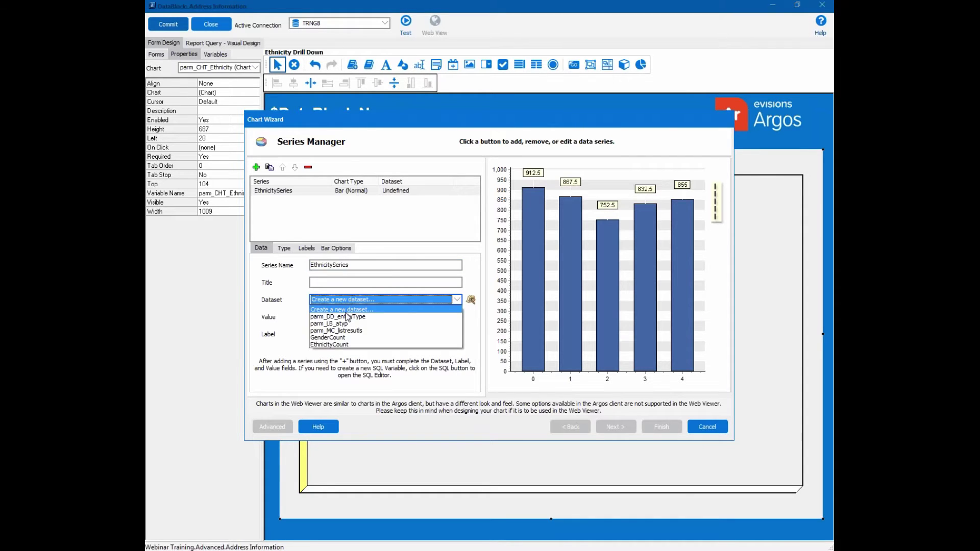
pyautogui.click(345, 345)
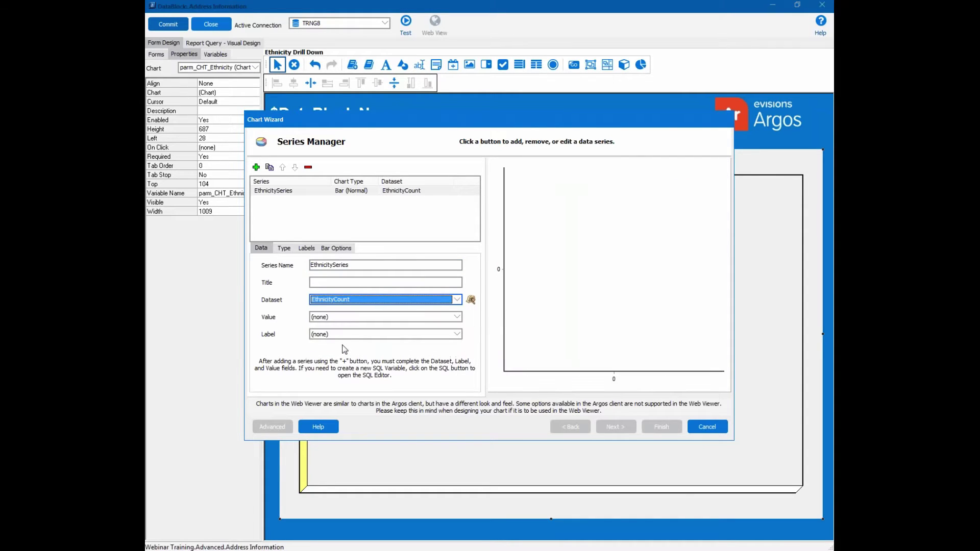
pyautogui.click(338, 320)
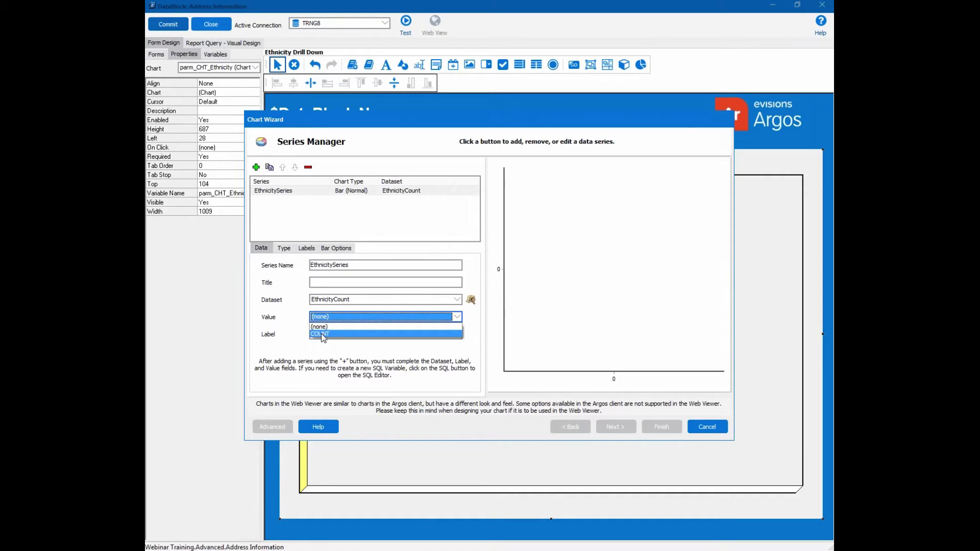
pyautogui.click(321, 333)
pyautogui.click(327, 334)
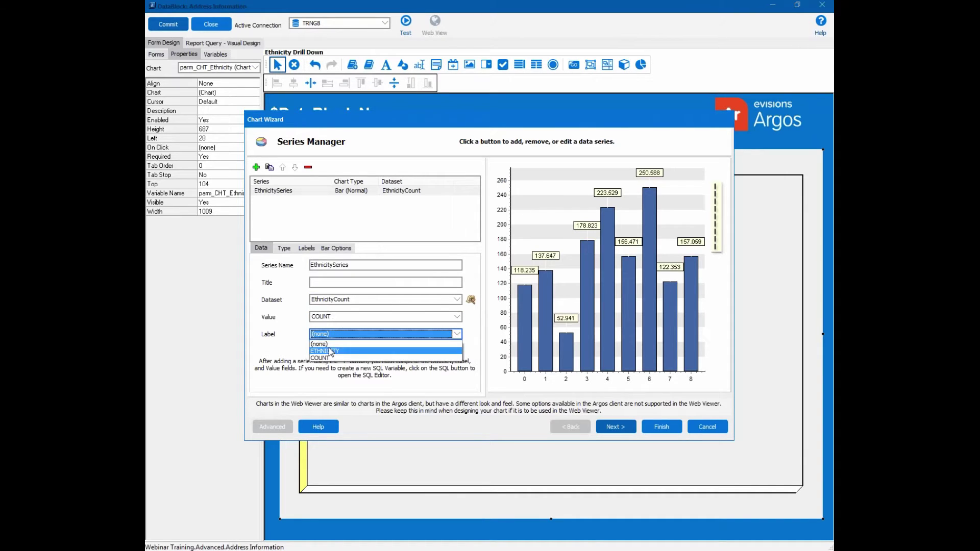
pyautogui.click(330, 351)
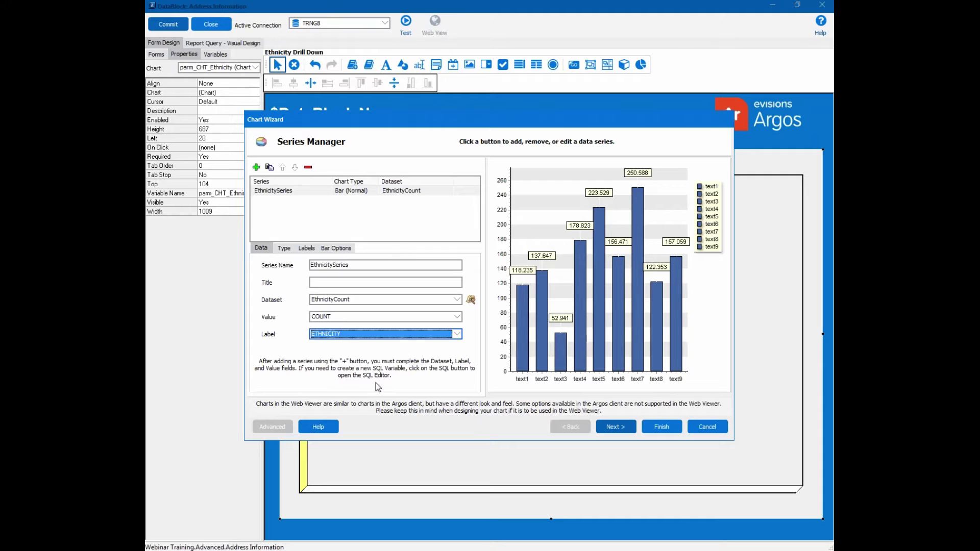
# Step: Review the series chart types and give the series labels a transparent frame
pyautogui.click(288, 248)
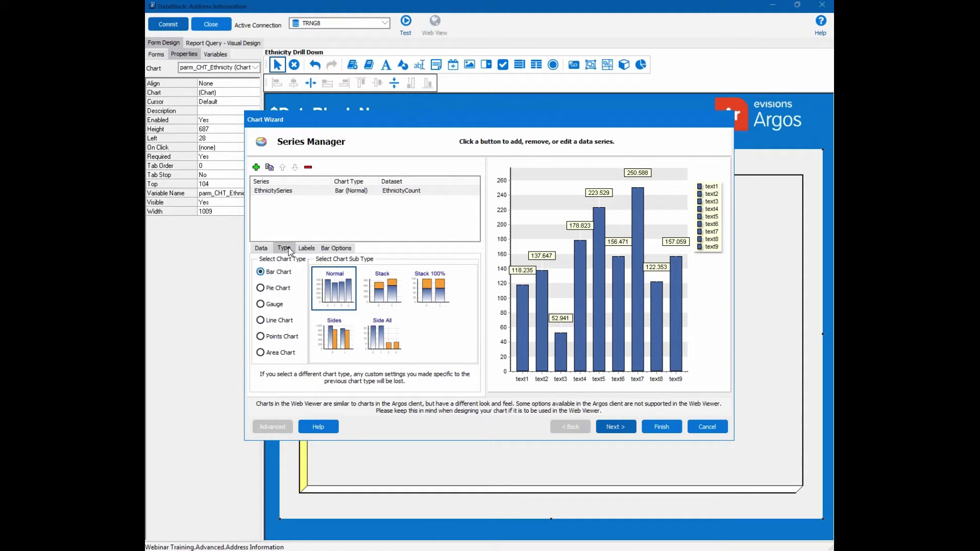
pyautogui.click(308, 248)
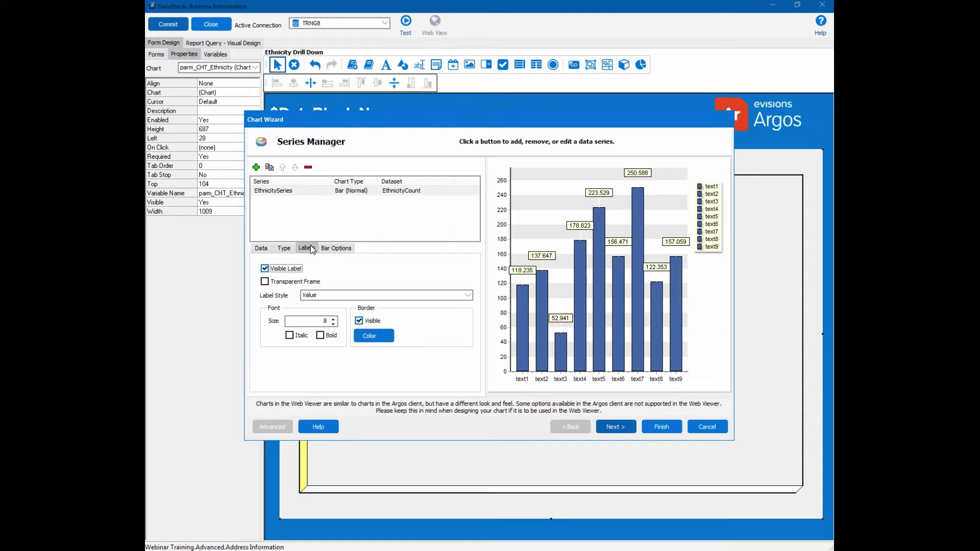
pyautogui.click(265, 282)
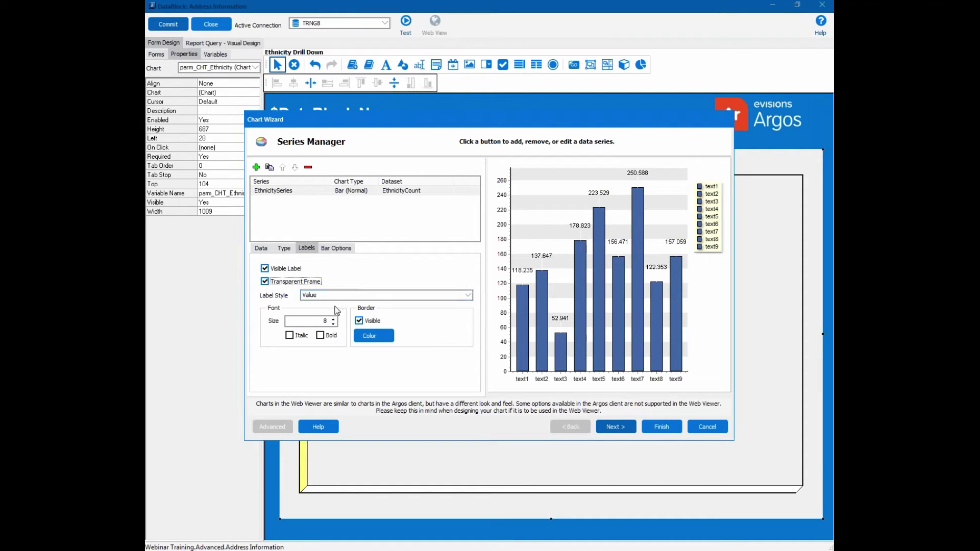
# Step: Apply the Business theme with the Opera palette to the ethnicity chart
pyautogui.click(622, 430)
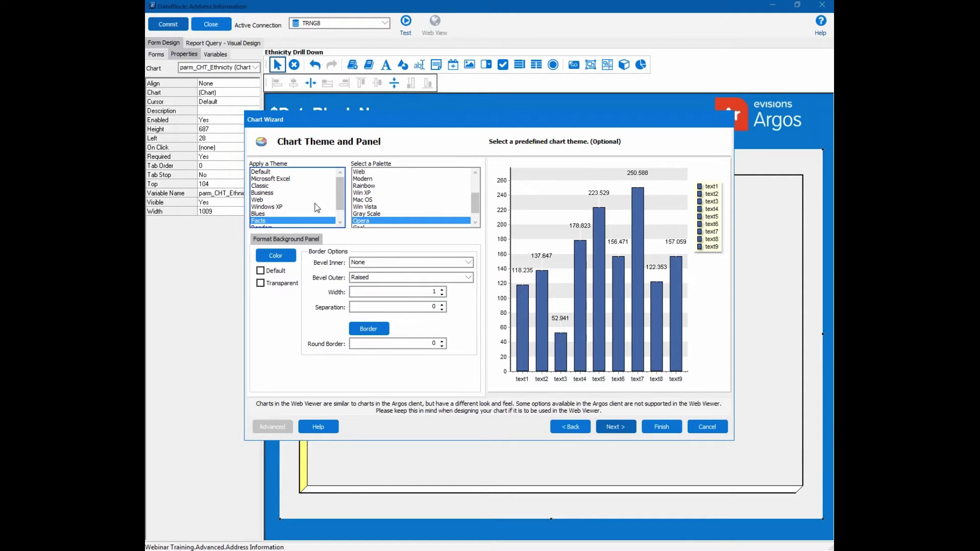
pyautogui.click(266, 193)
pyautogui.scroll(-1, 474, 210)
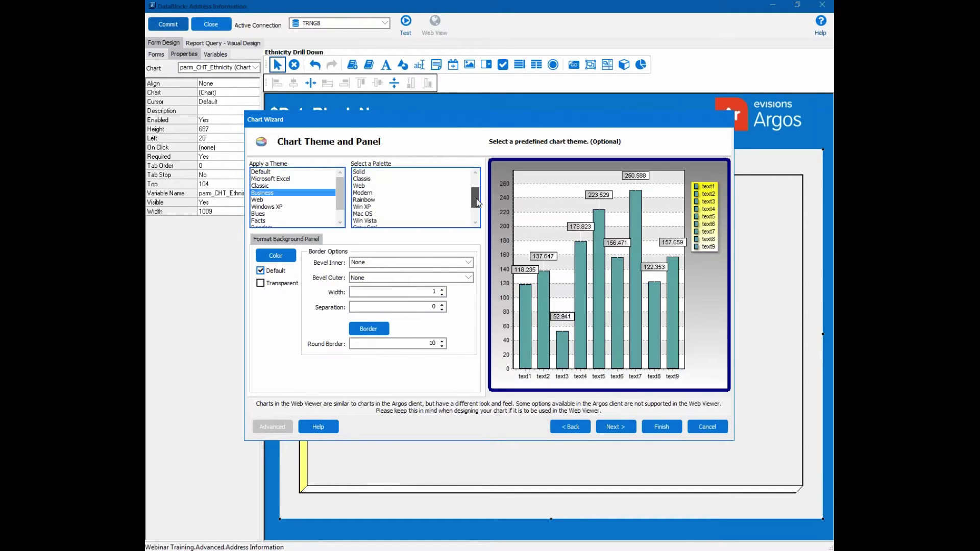
pyautogui.scroll(-1, 474, 209)
pyautogui.click(388, 207)
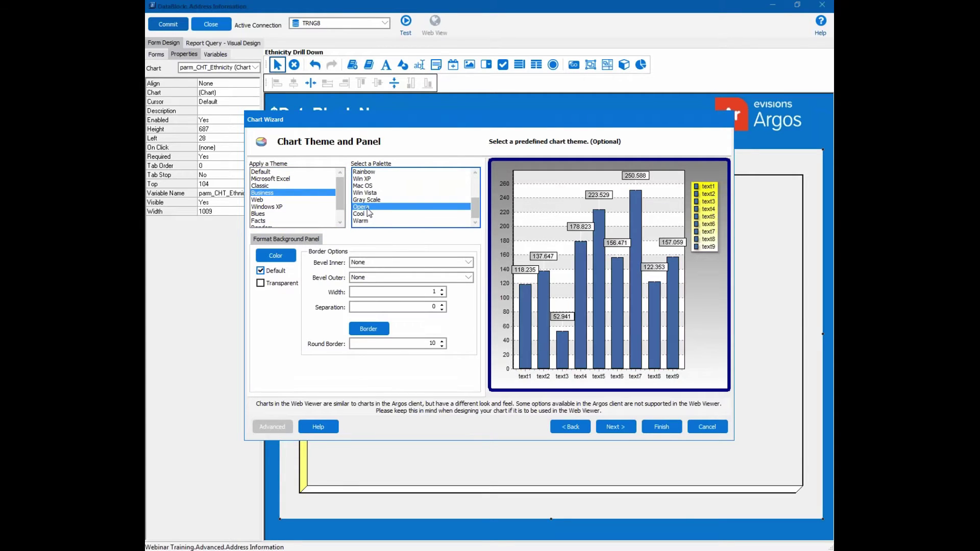
# Step: Set the chart's main title to "Ethnicity Breakdown"
pyautogui.click(616, 426)
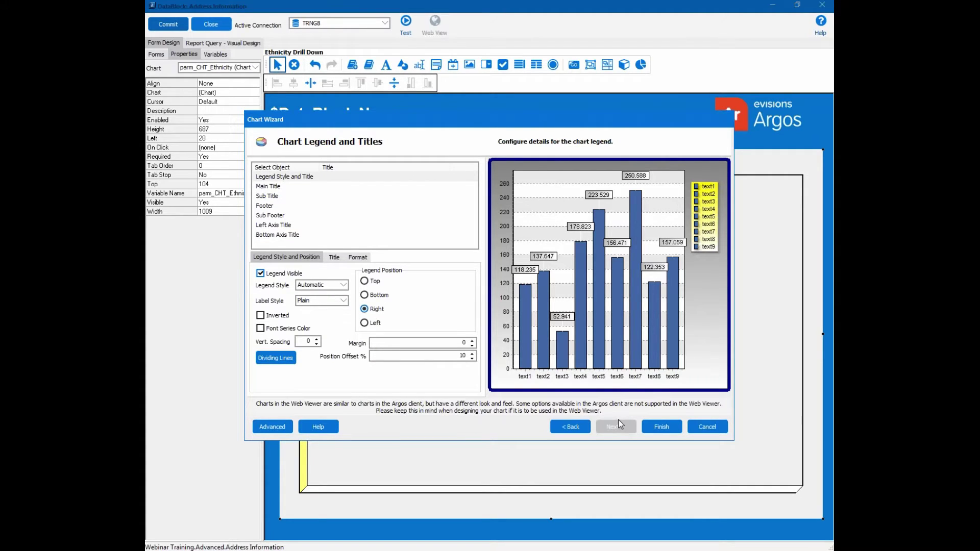
pyautogui.click(271, 191)
pyautogui.click(285, 309)
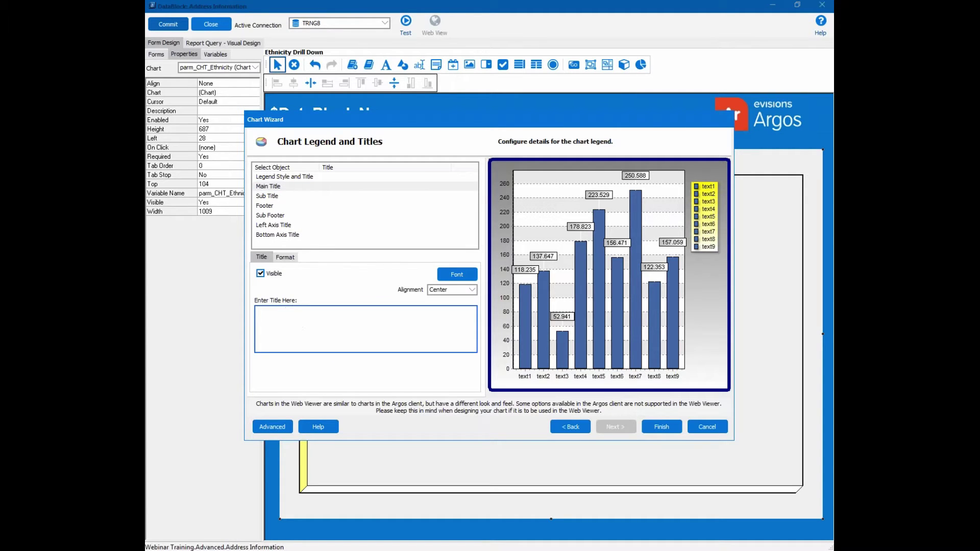
pyautogui.write('Ethnicity ')
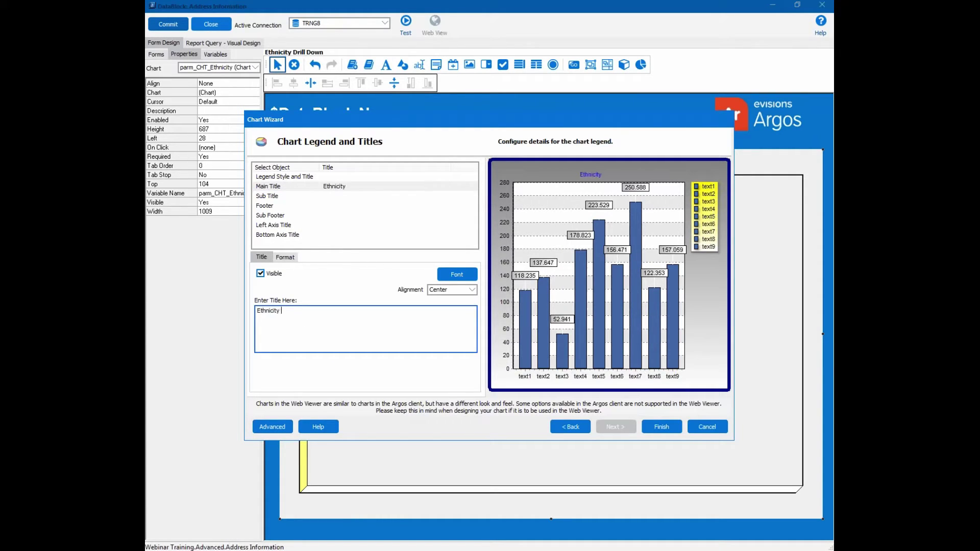
pyautogui.write('Breakdown')
# Step: Set the main title's font size to 18 and finish the Chart Wizard
pyautogui.click(456, 274)
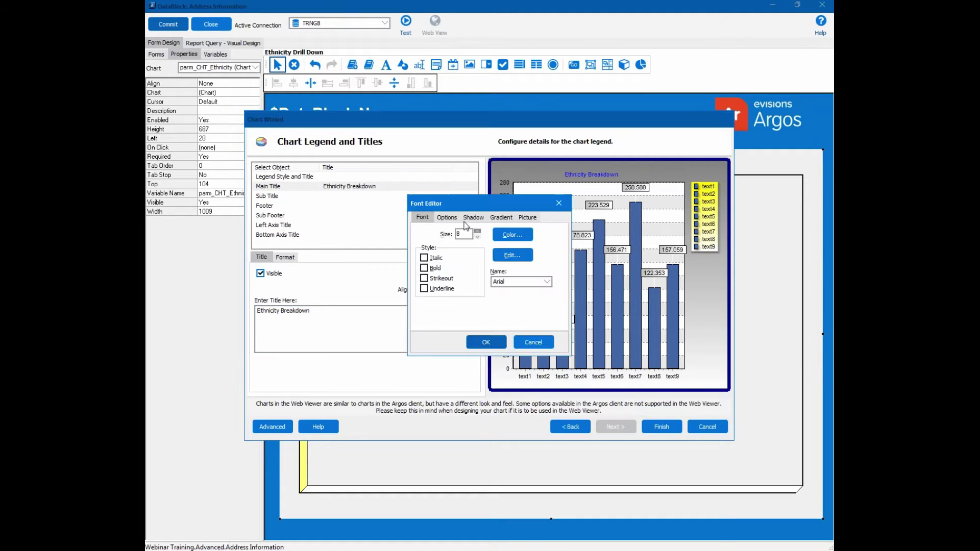
pyautogui.write('3')
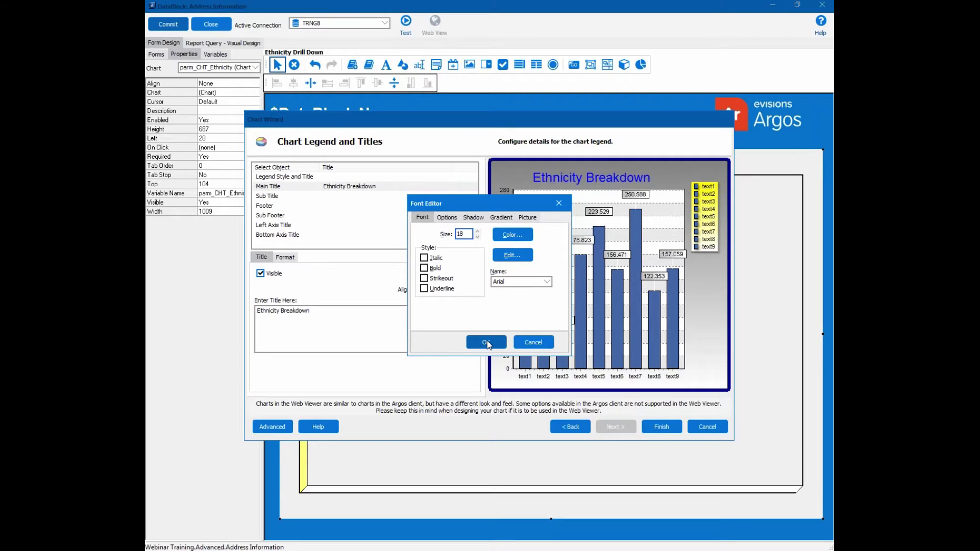
pyautogui.click(489, 343)
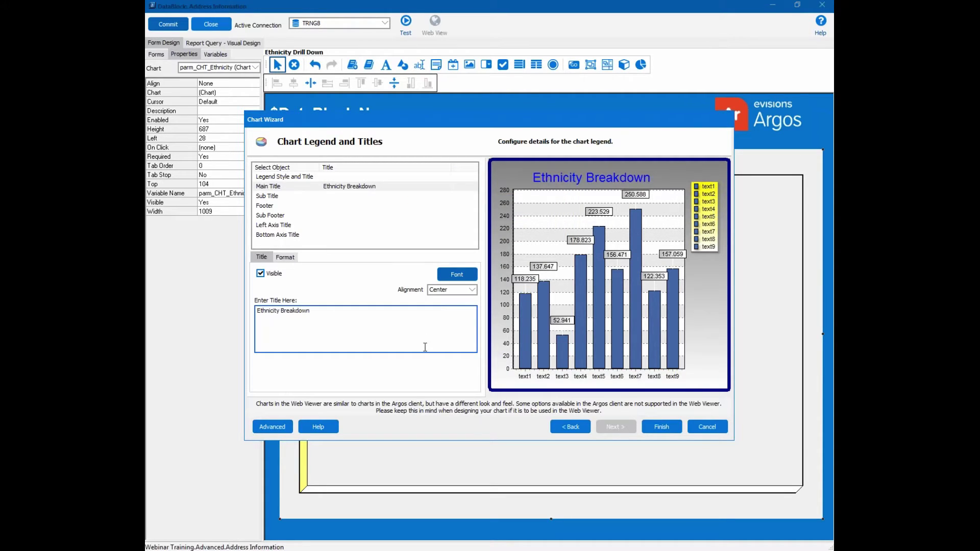
pyautogui.click(662, 426)
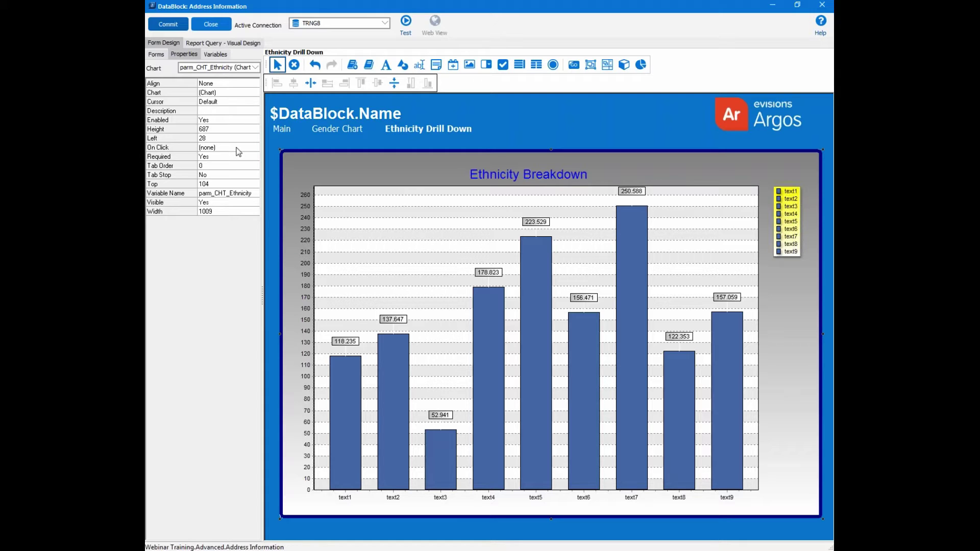
# Step: Add an On Click event to the pie chart on the Gender Chart form that activates the Ethnicity Drill Down form
pyautogui.click(162, 54)
pyautogui.click(171, 101)
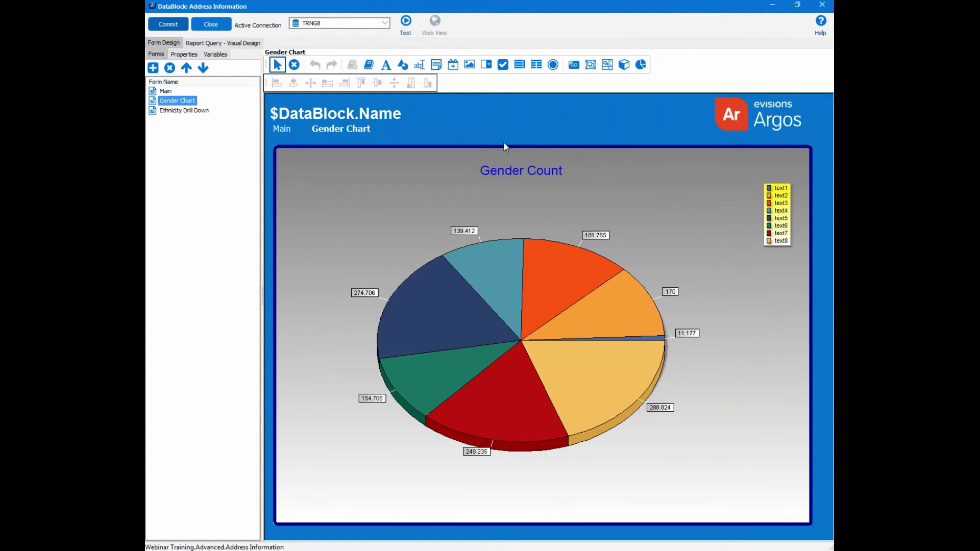
pyautogui.click(370, 188)
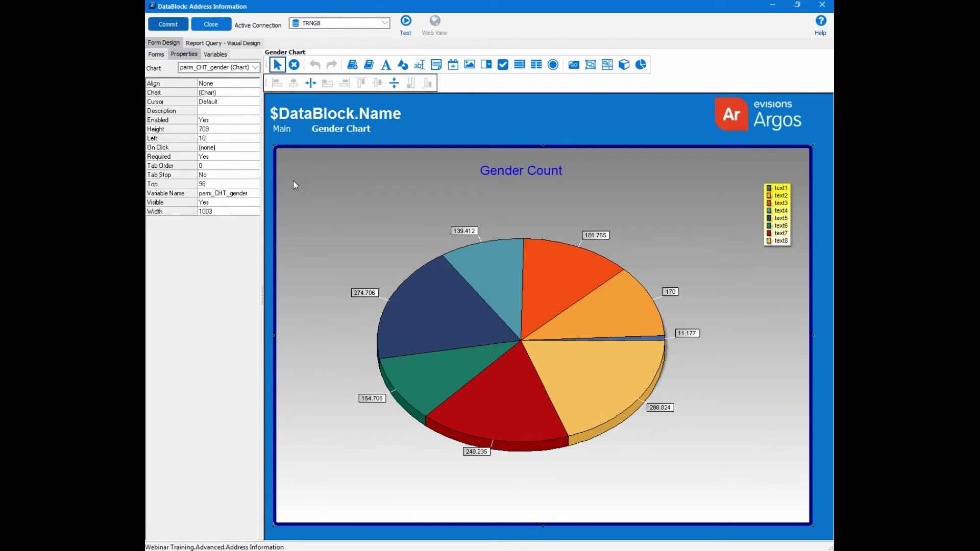
pyautogui.click(220, 148)
pyautogui.click(254, 147)
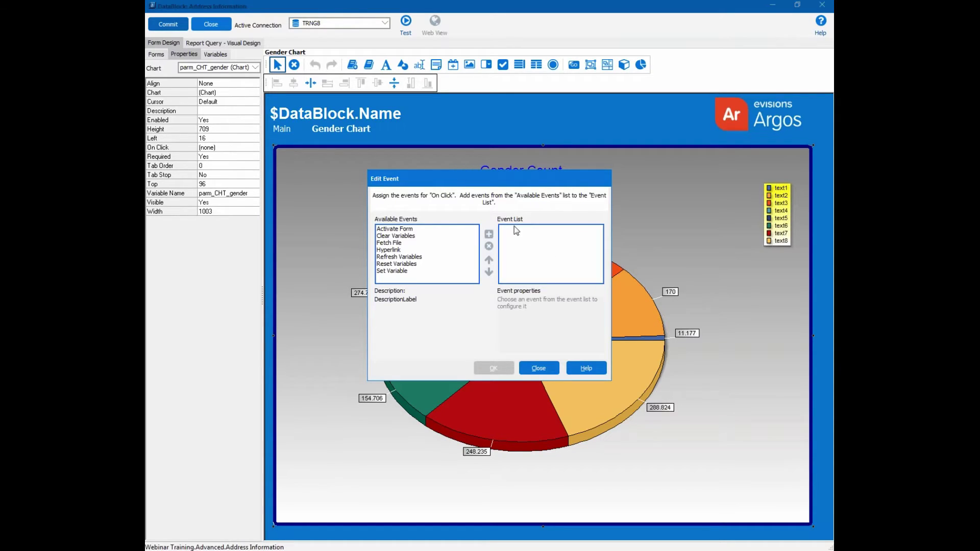
pyautogui.click(408, 235)
pyautogui.click(411, 229)
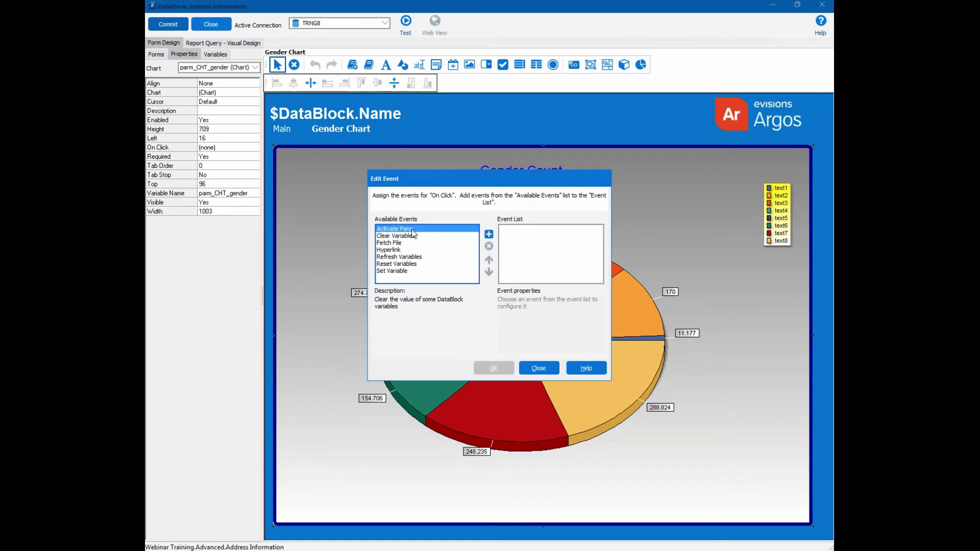
pyautogui.click(489, 234)
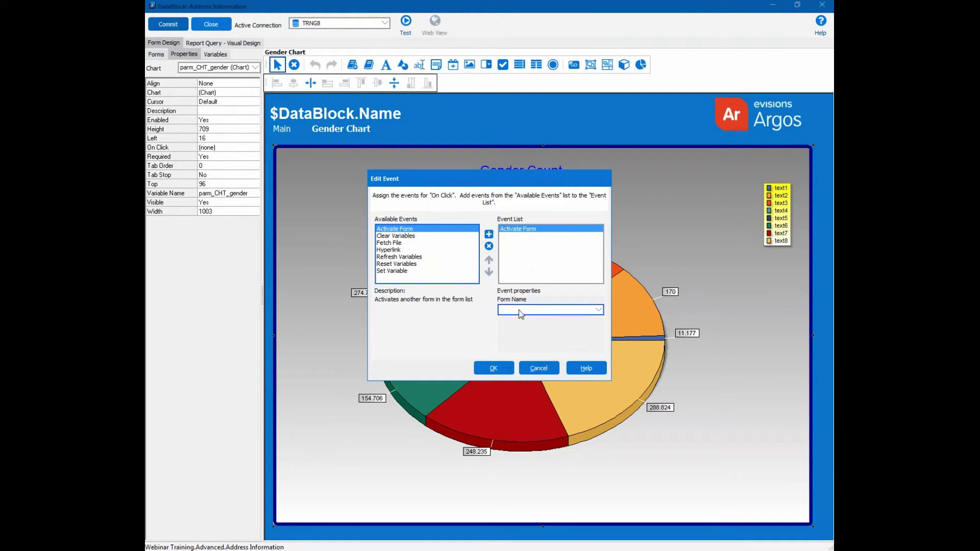
pyautogui.click(521, 312)
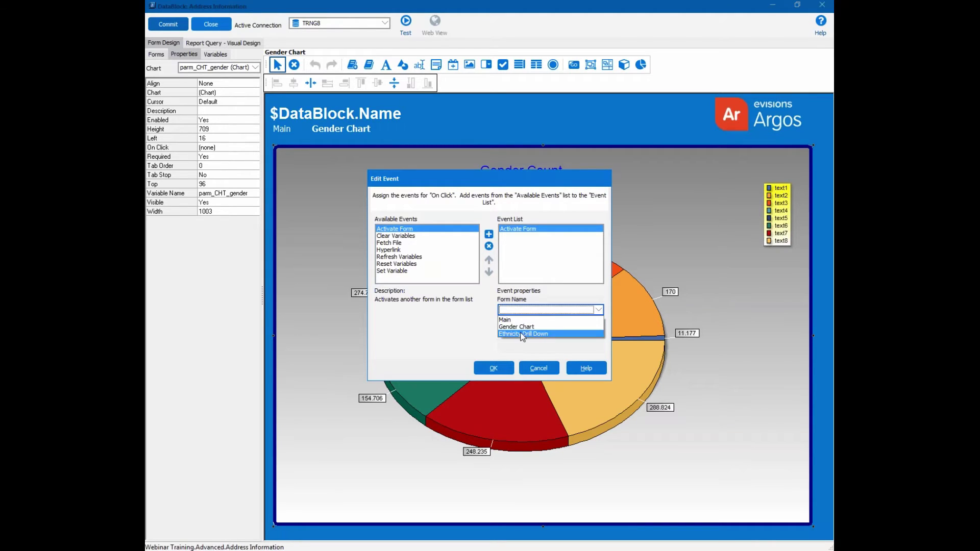
pyautogui.click(520, 334)
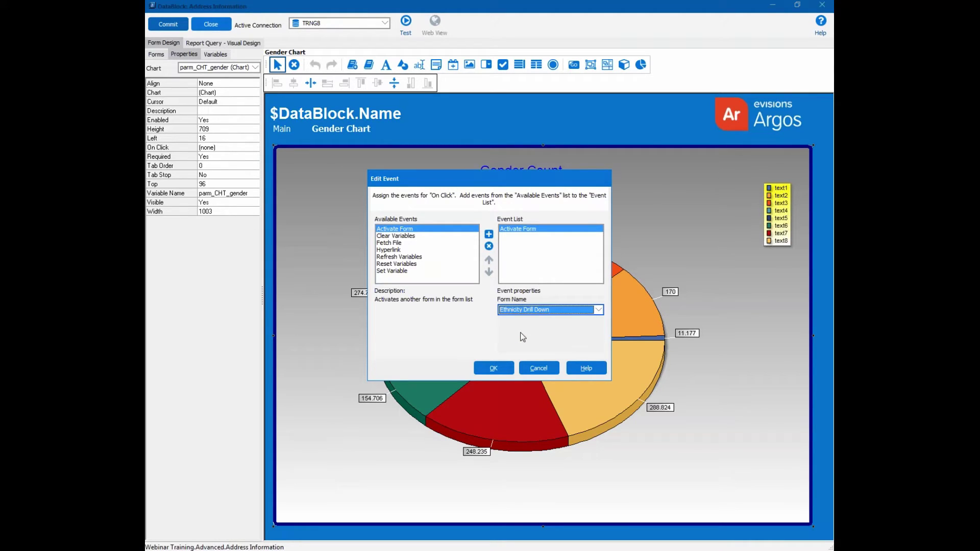
pyautogui.click(491, 369)
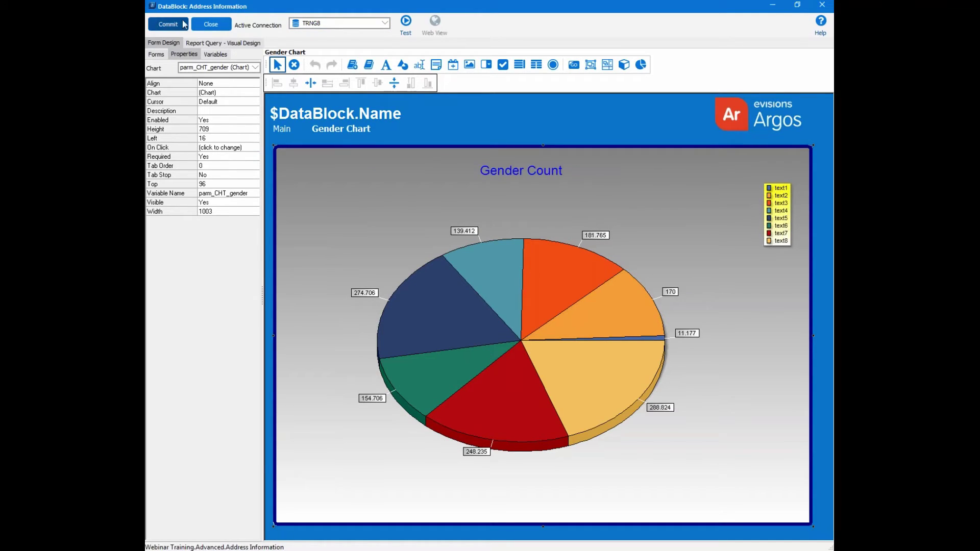
# Step: Test the DataBlock by drilling down from the Male, Female and Unknown slices of the gender chart to the ethnicity breakdown
pyautogui.click(406, 27)
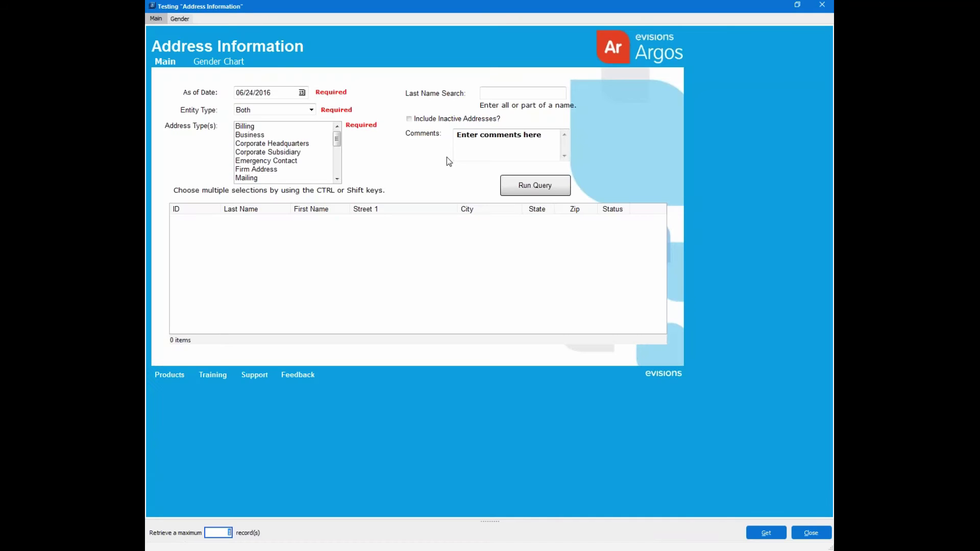
pyautogui.click(181, 19)
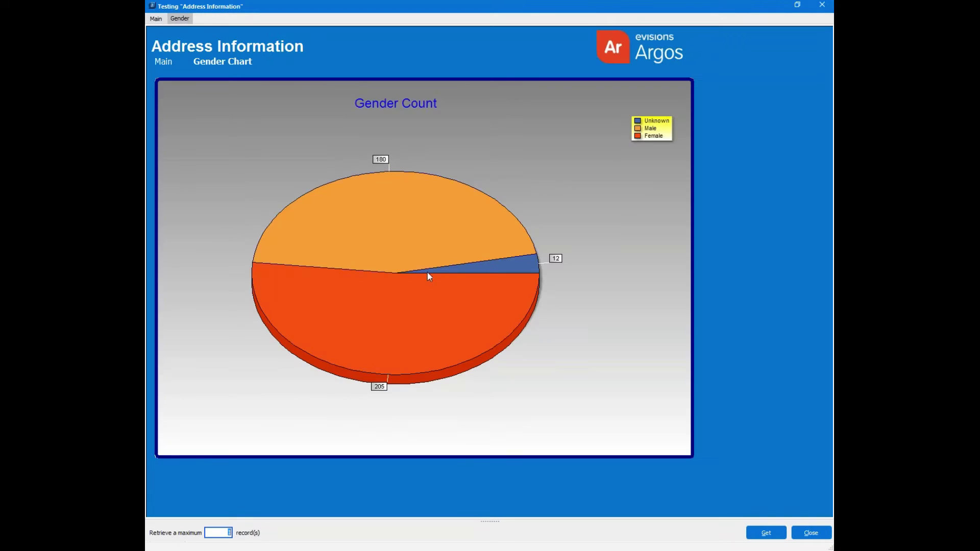
pyautogui.doubleClick(399, 232)
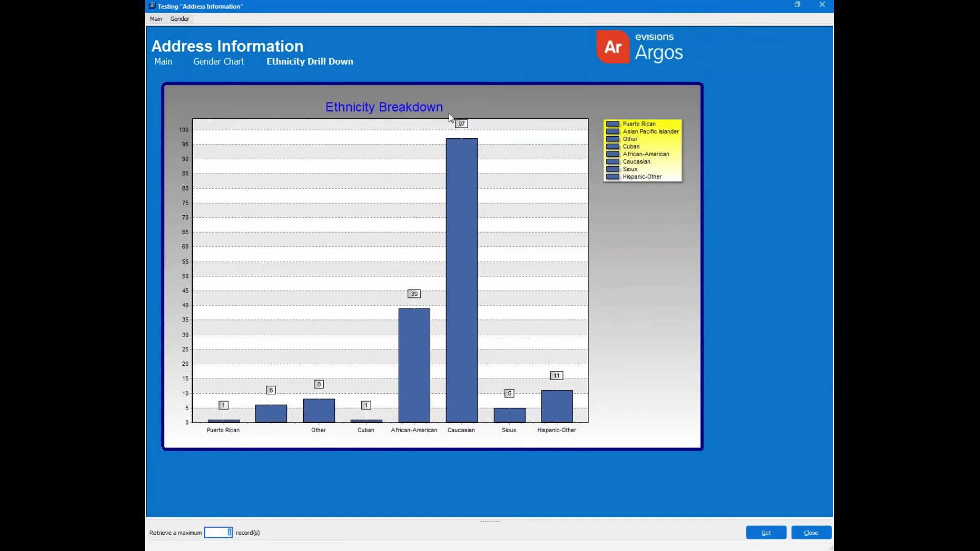
pyautogui.click(218, 62)
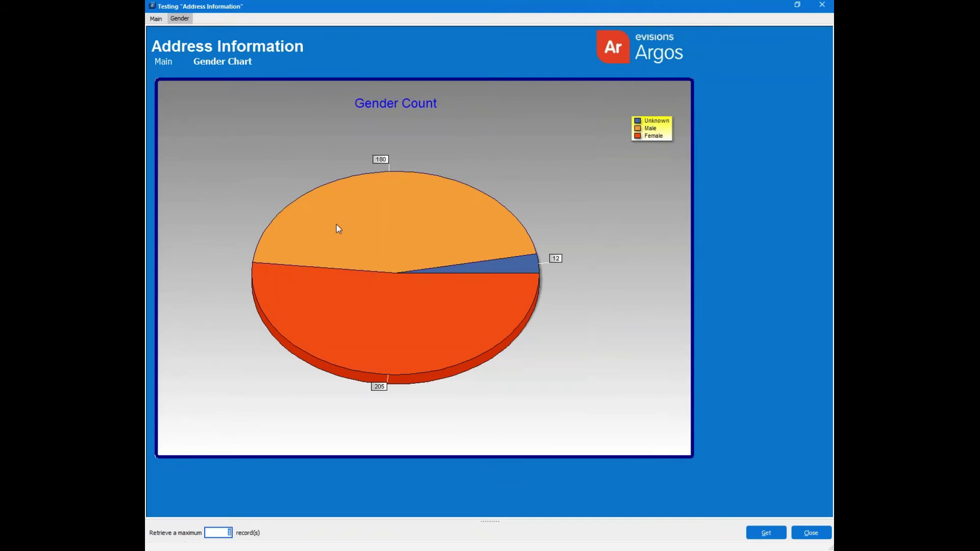
pyautogui.click(357, 301)
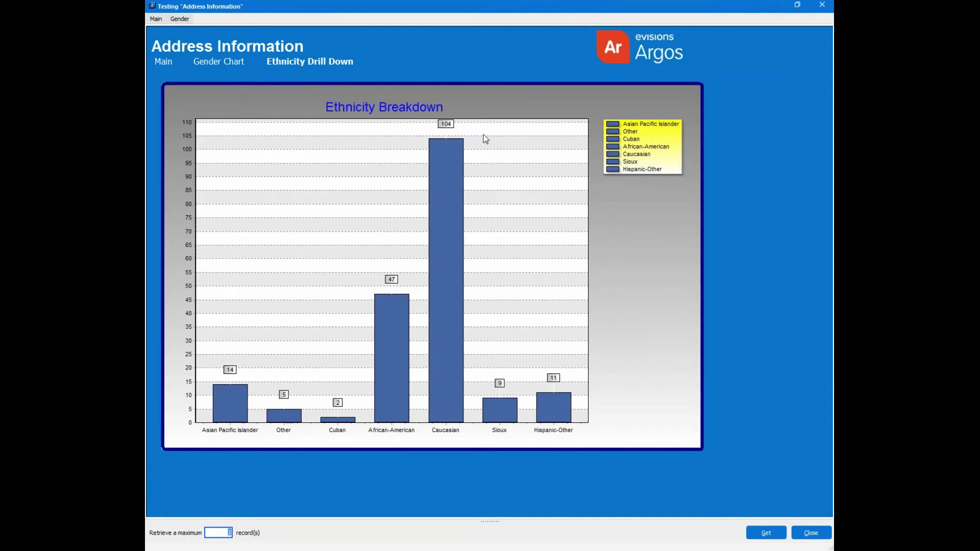
pyautogui.click(239, 64)
pyautogui.click(524, 262)
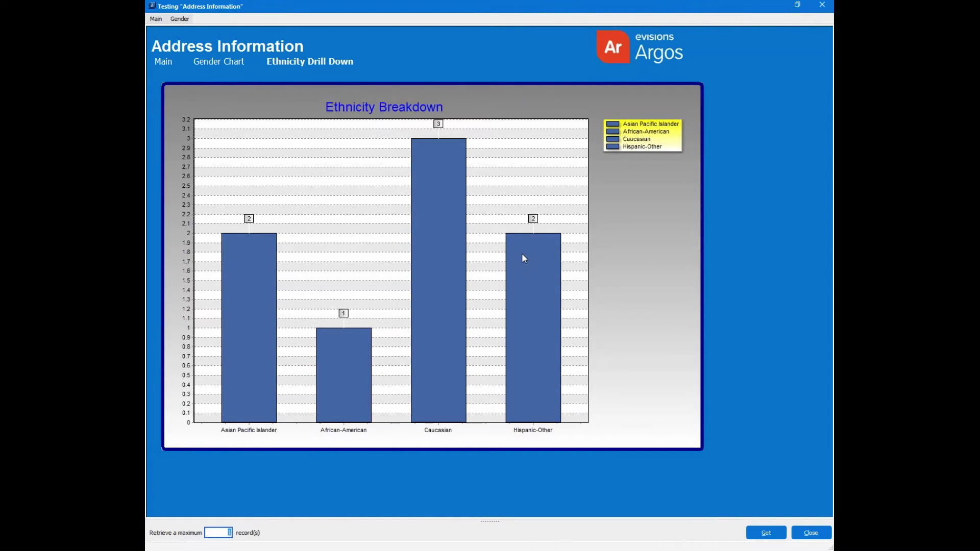
# Step: Return to the gender chart, drill into the Unknown and Female slices again, and close the test
pyautogui.click(226, 65)
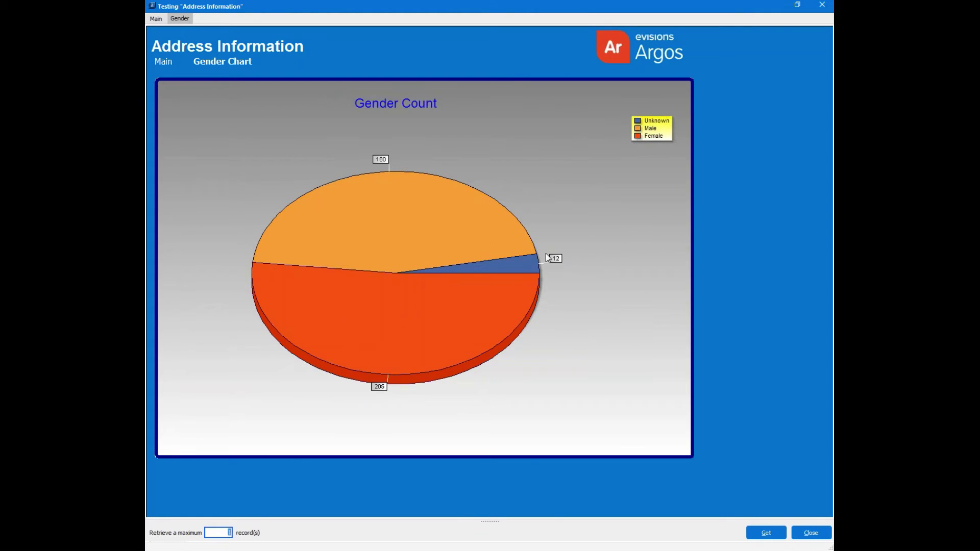
pyautogui.moveTo(532, 265)
pyautogui.click(516, 263)
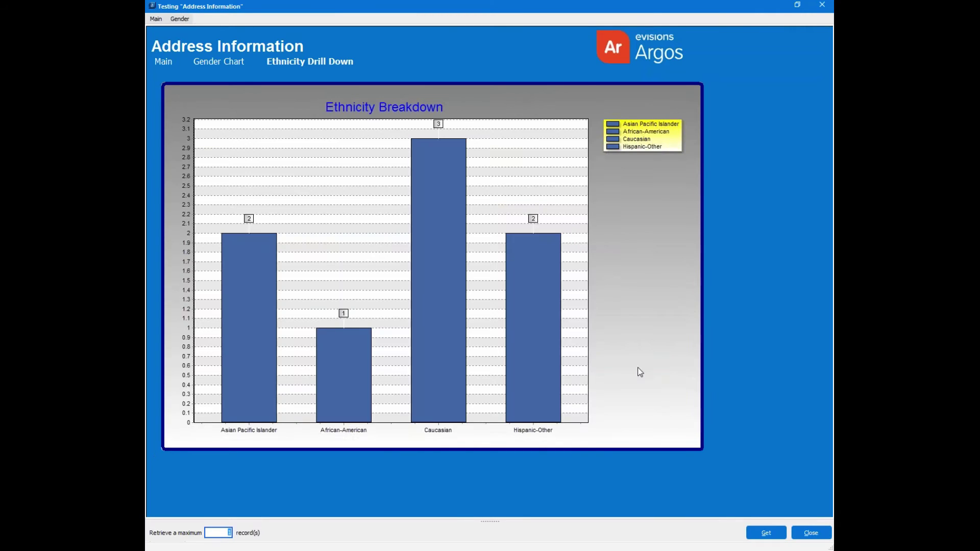
pyautogui.moveTo(533, 295)
pyautogui.click(230, 64)
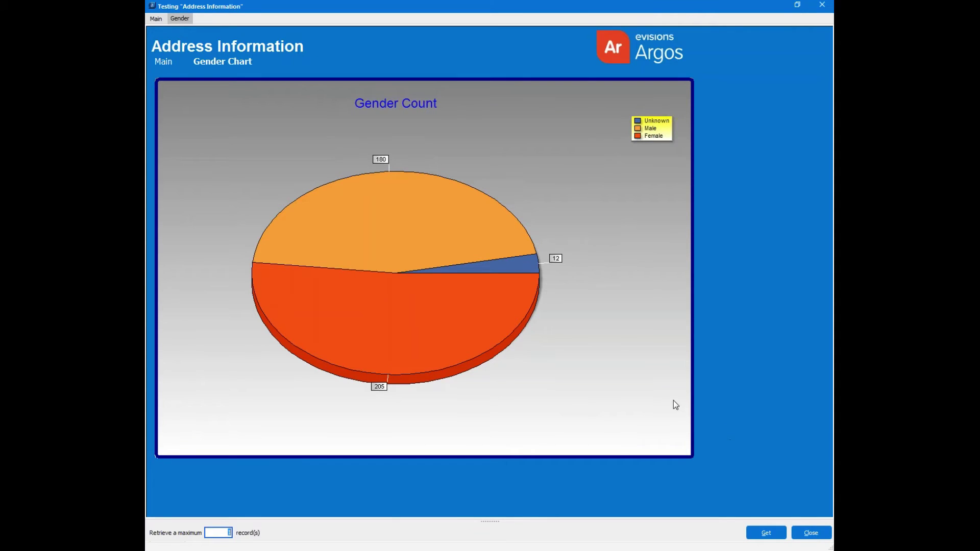
pyautogui.moveTo(363, 341)
pyautogui.click(386, 353)
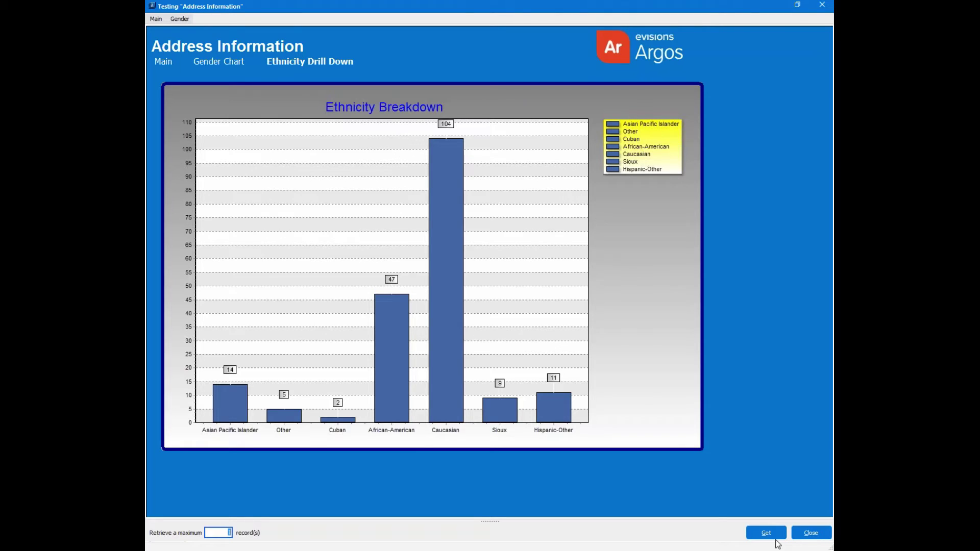
pyautogui.click(807, 536)
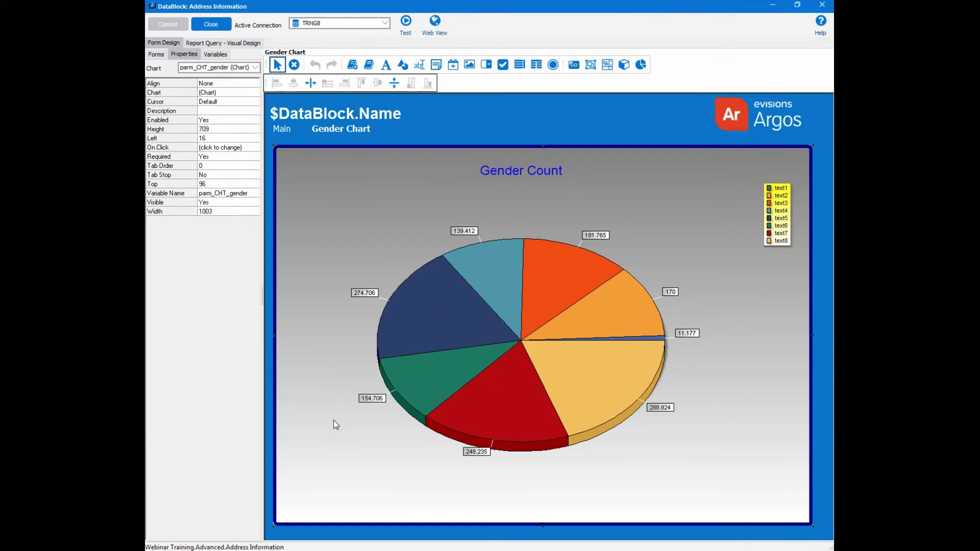
# Step: Review the EthnicityCount variable's SQL, examining its :parm_CHT_Gender.GenderSeries.GENDER condition, and close the SQL Editor without changes
pyautogui.click(217, 55)
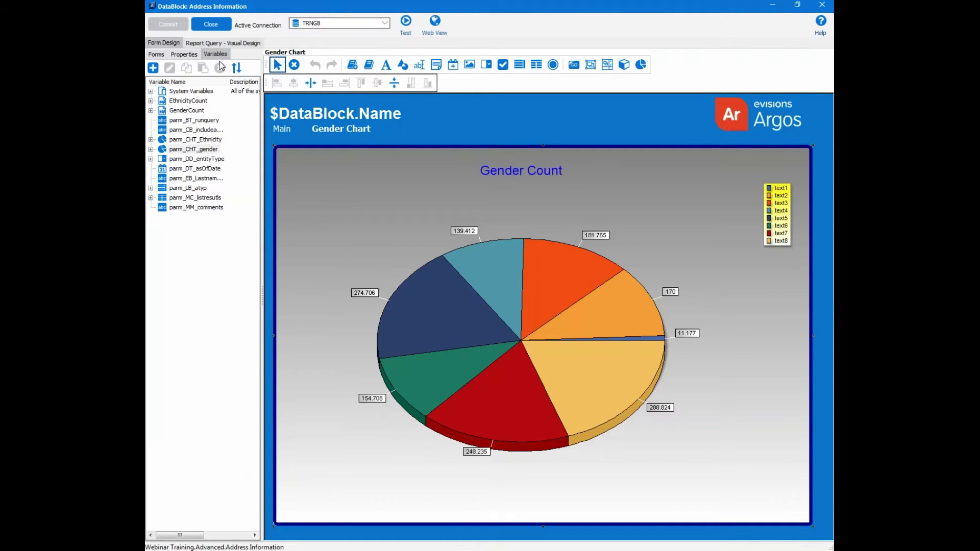
pyautogui.doubleClick(202, 101)
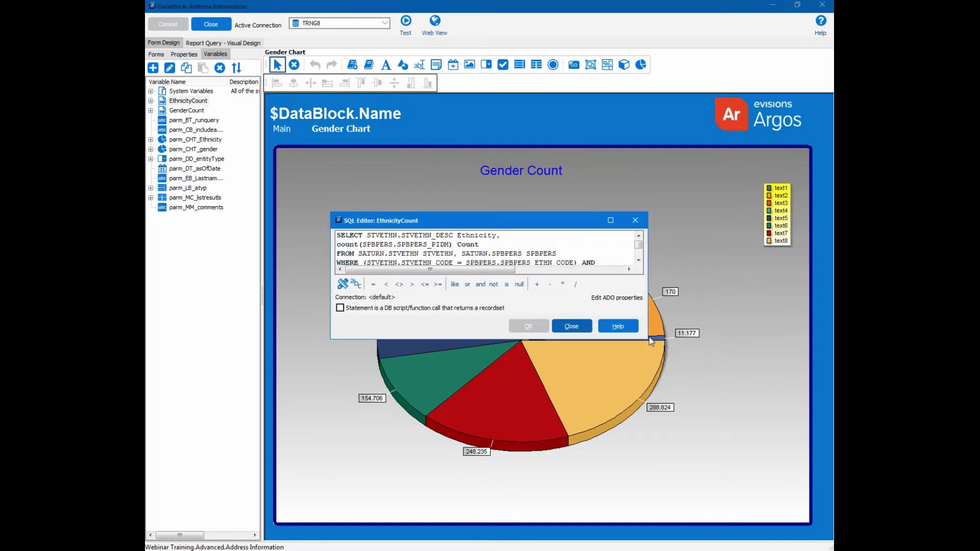
pyautogui.moveTo(647, 334); pyautogui.dragTo(829, 481)
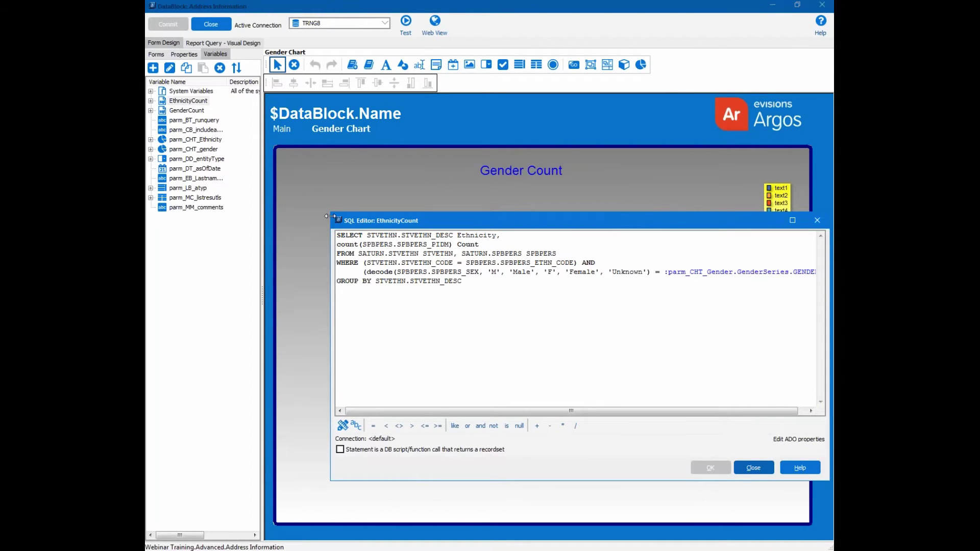
pyautogui.moveTo(330, 216); pyautogui.dragTo(200, 111)
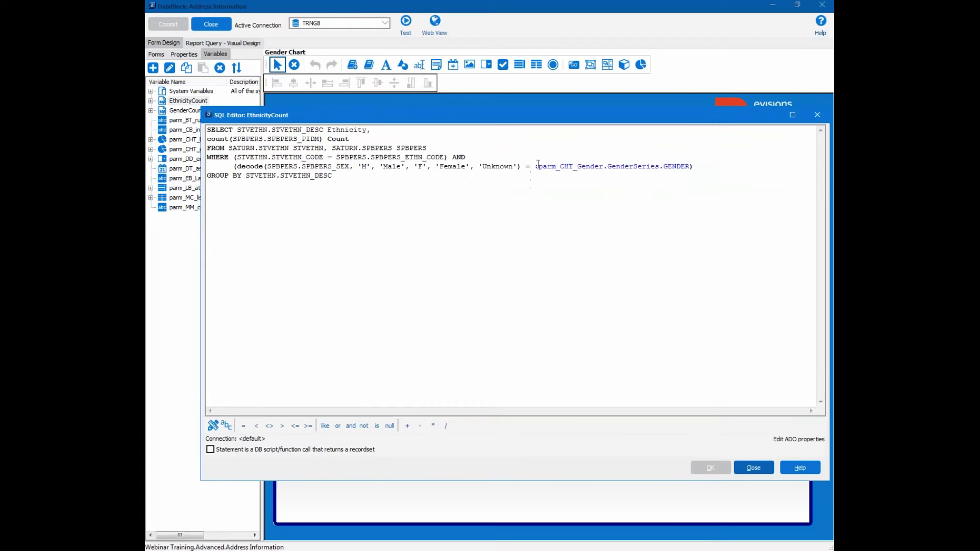
pyautogui.moveTo(535, 166); pyautogui.dragTo(691, 167)
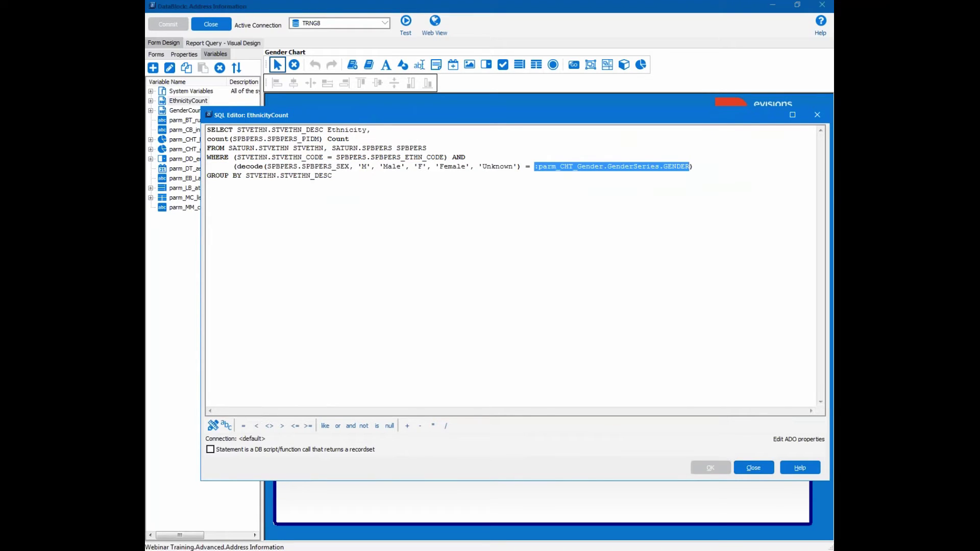
pyautogui.click(625, 196)
pyautogui.moveTo(535, 166); pyautogui.dragTo(689, 167)
pyautogui.click(634, 356)
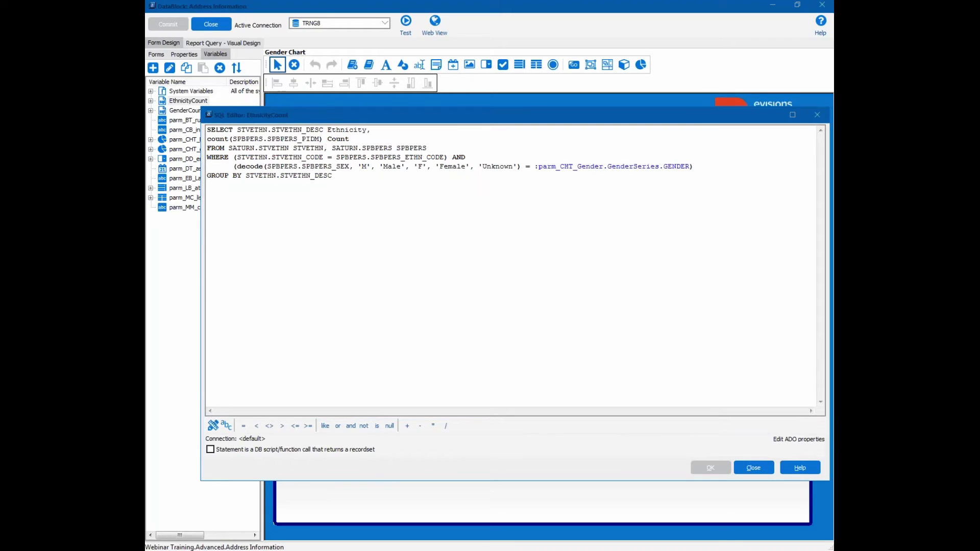
pyautogui.click(754, 467)
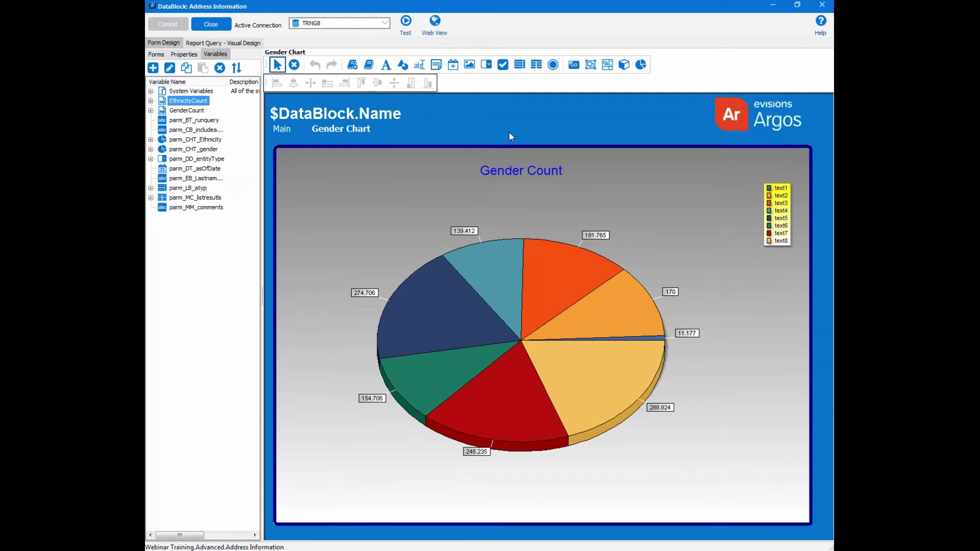
pyautogui.click(489, 134)
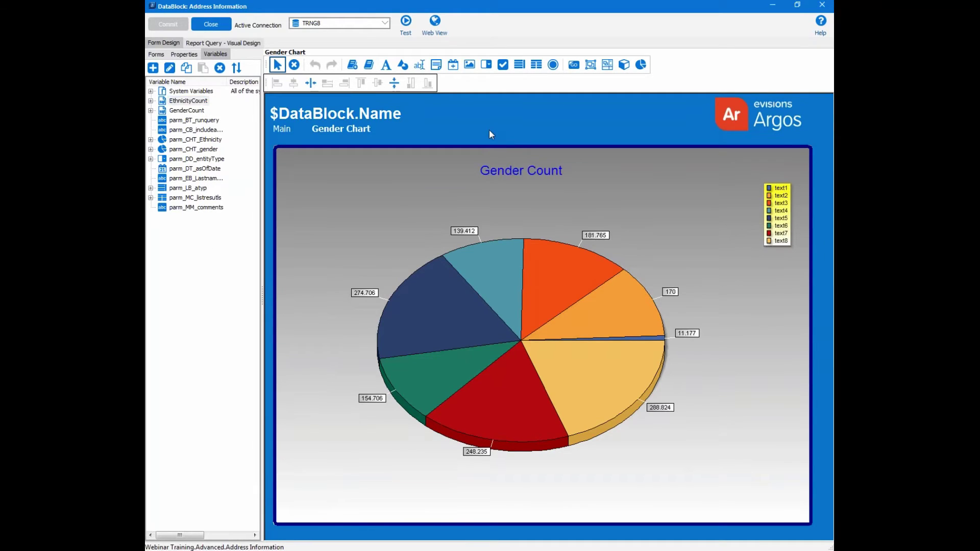
pyautogui.doubleClick(315, 229)
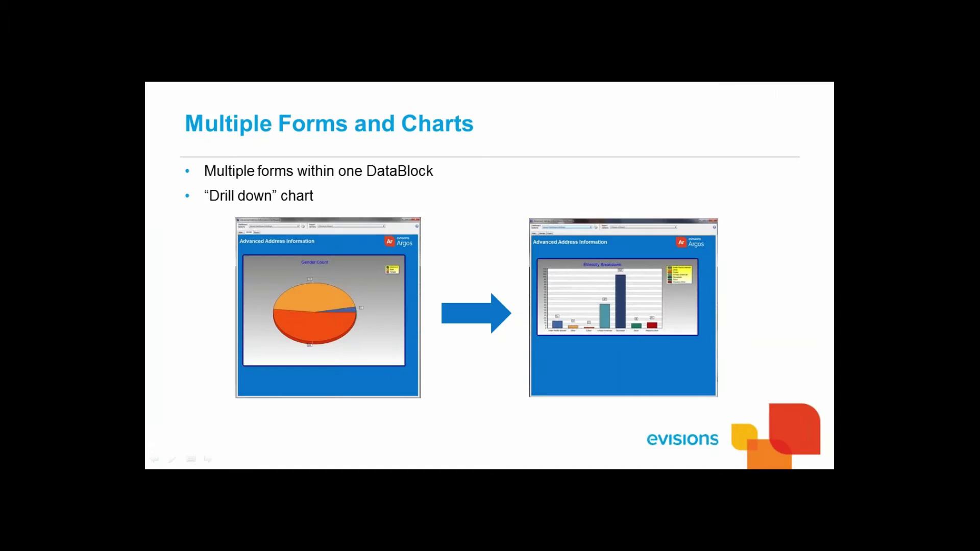
pyautogui.click(644, 195)
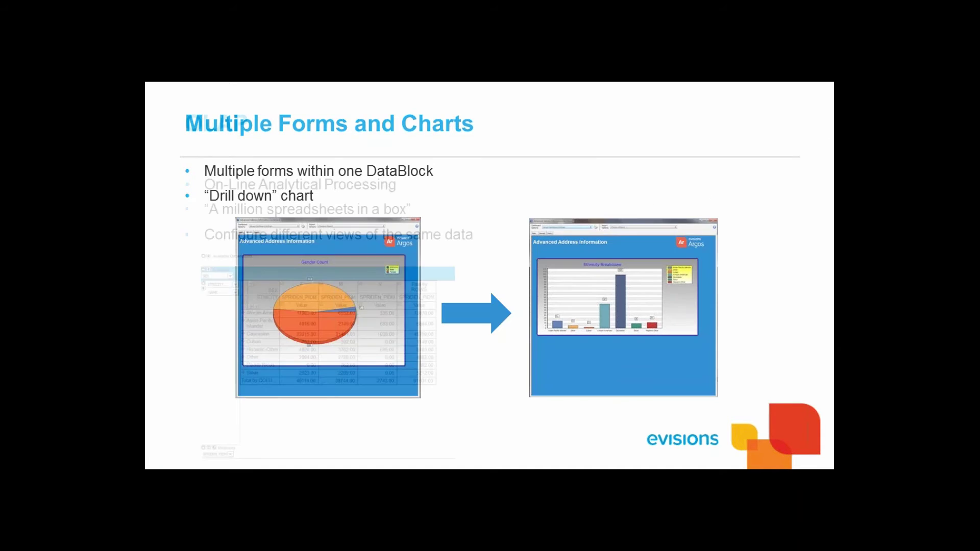
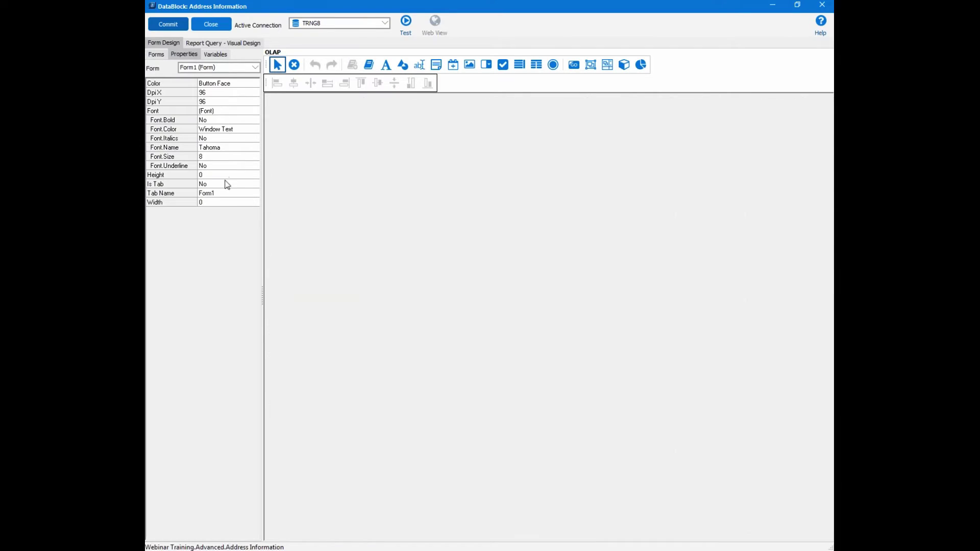
# Step: Make the new OLAP form a tab and name the tab OLAP
pyautogui.click(205, 186)
pyautogui.click(217, 199)
pyautogui.write('OLAP')
# Step: Insert the last template in the designer user's Argos Advanced library folder, adding the background, logo and $DataBlock.Name title to the form
pyautogui.click(369, 66)
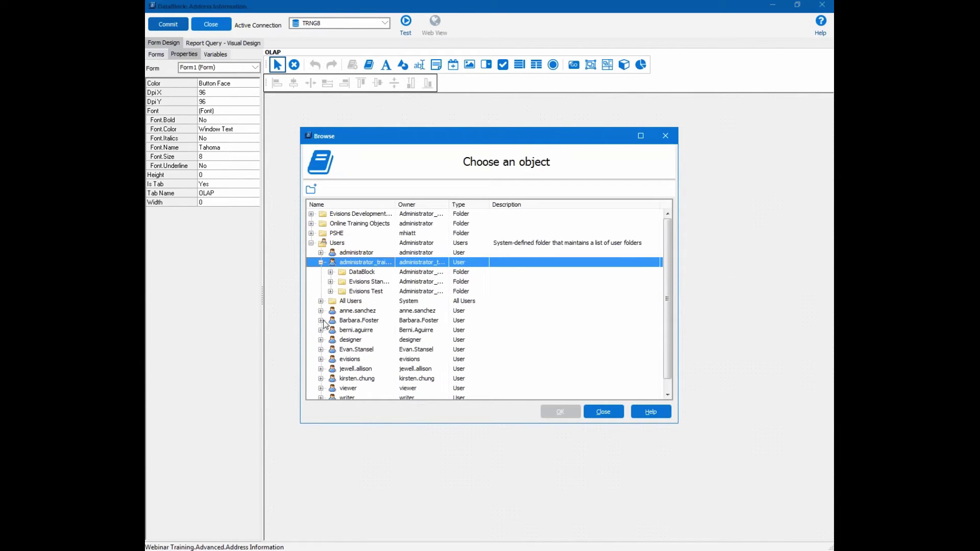
pyautogui.click(320, 340)
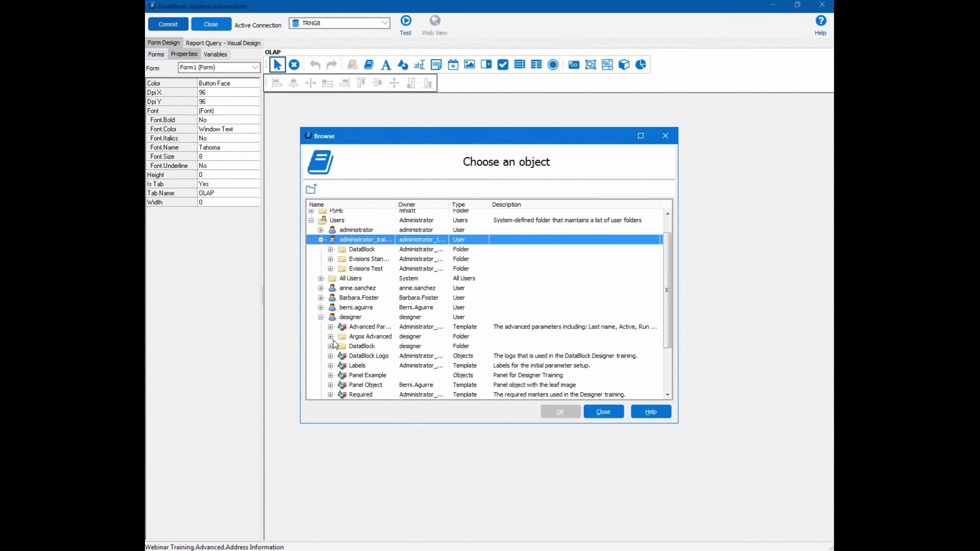
pyautogui.click(330, 336)
pyautogui.click(410, 375)
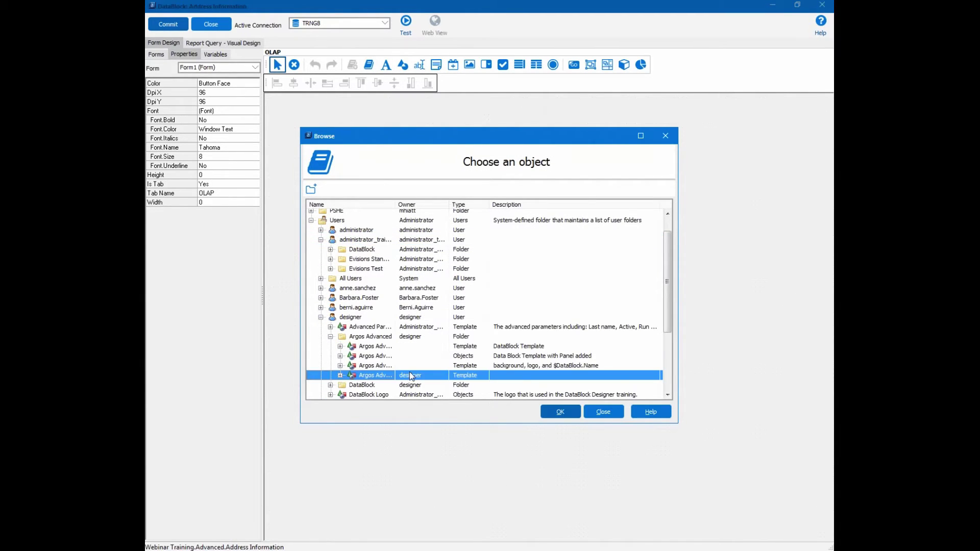
pyautogui.click(559, 411)
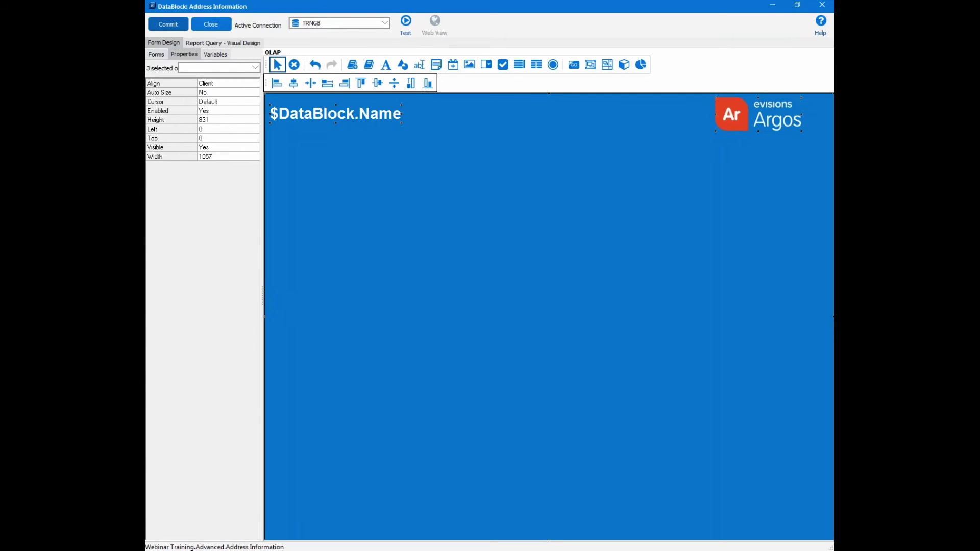
pyautogui.click(414, 302)
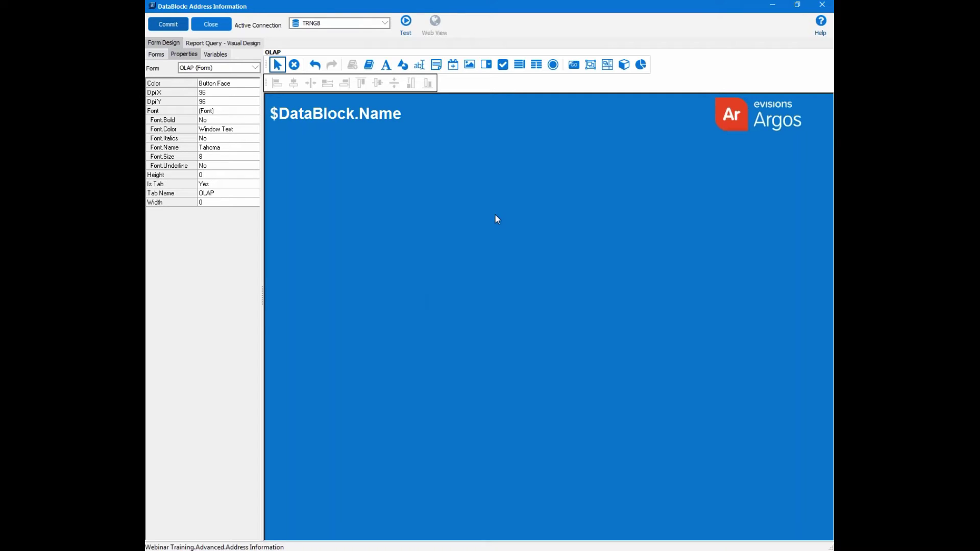
# Step: Place an OLAP cube below the header and enlarge it to about 1005 wide by 699 high
pyautogui.click(624, 64)
pyautogui.moveTo(302, 162); pyautogui.dragTo(818, 520)
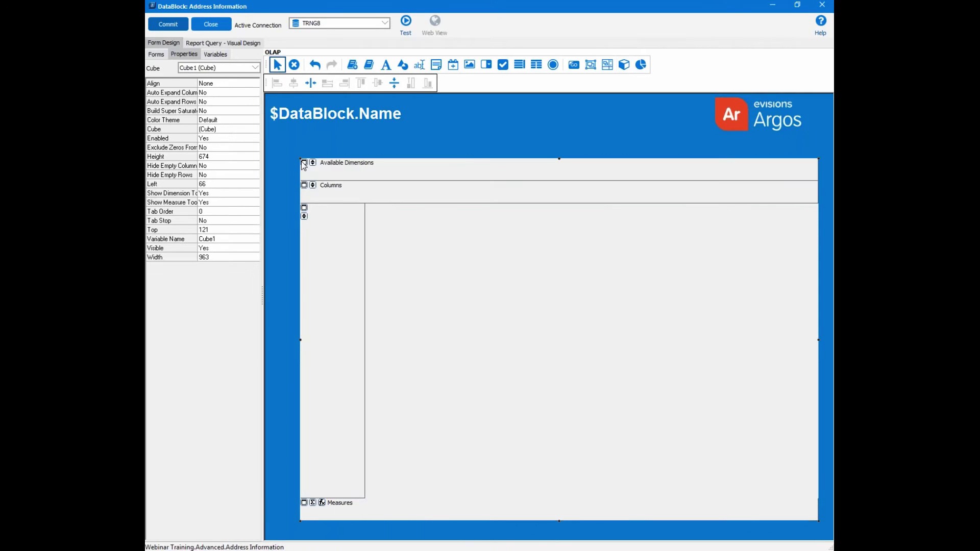
pyautogui.click(278, 152)
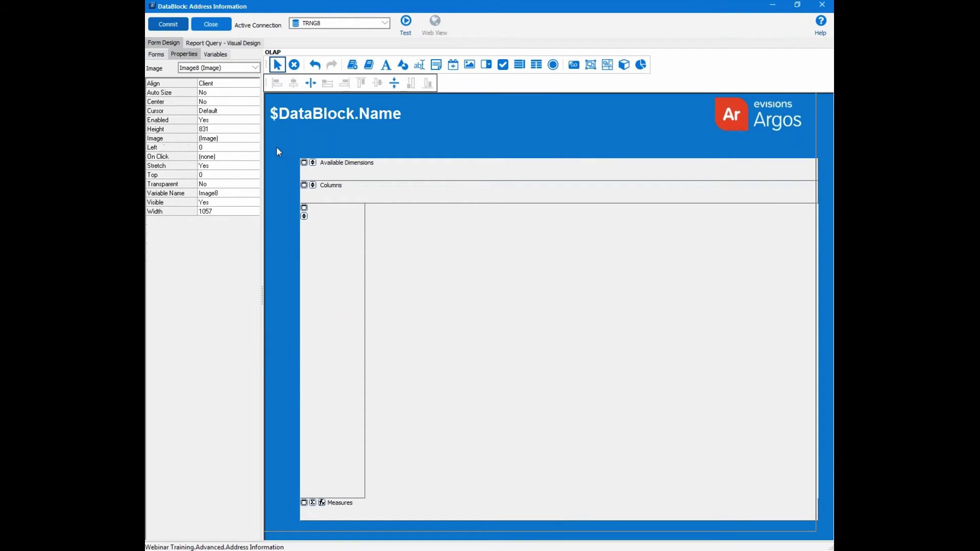
pyautogui.click(301, 160)
pyautogui.moveTo(301, 159); pyautogui.dragTo(275, 143)
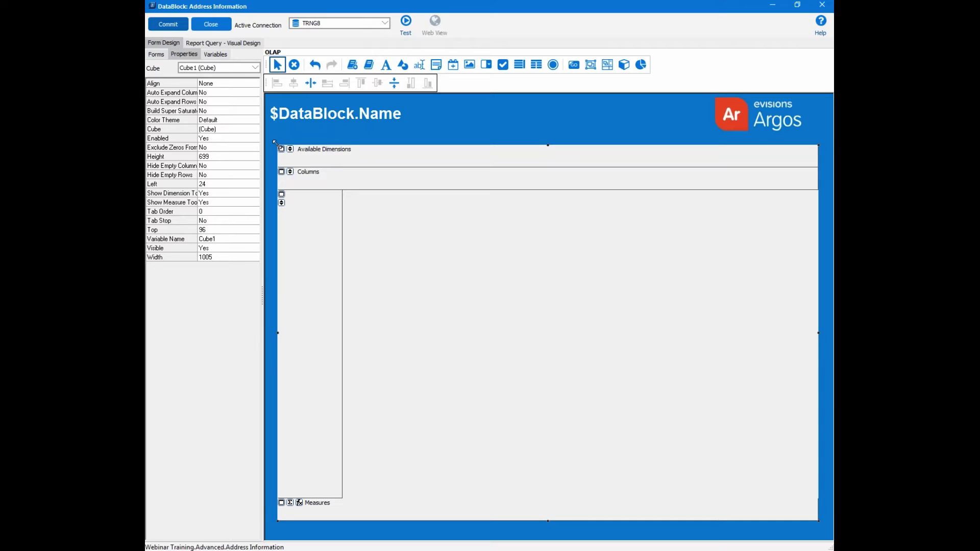
# Step: Open the OLAP cube's configuration and review its general and totals settings
pyautogui.doubleClick(456, 301)
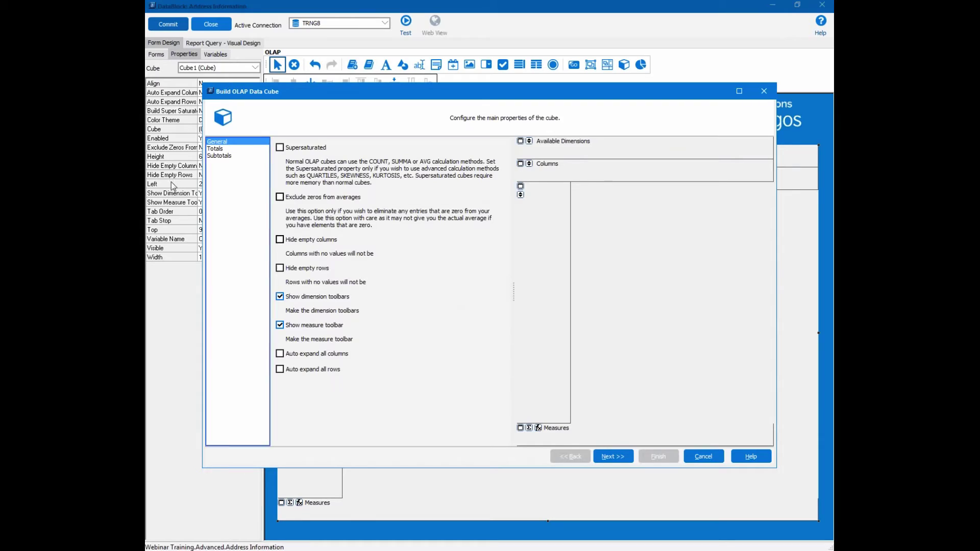
pyautogui.click(214, 149)
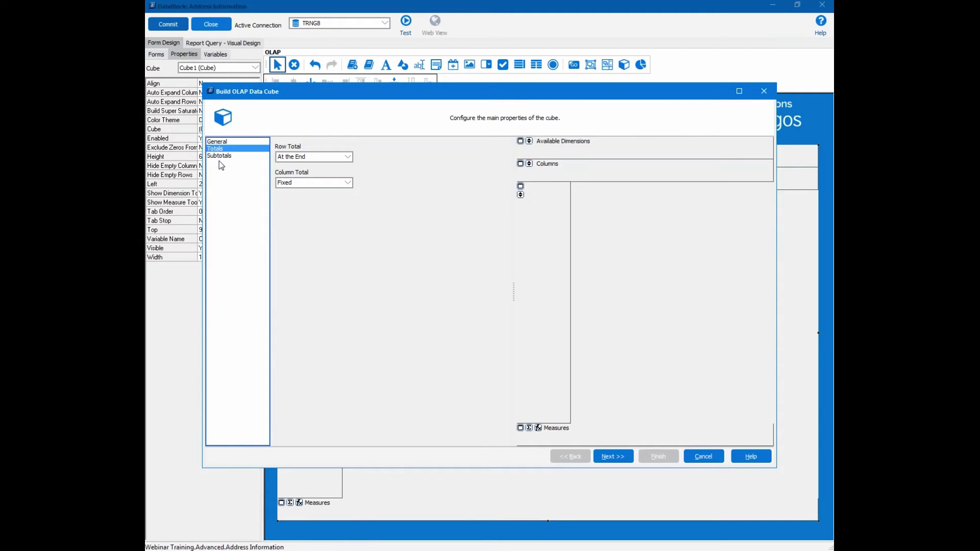
# Step: Review the cube's general, totals and subtotals settings, leave auto-expand of rows off, and accept the default main properties
pyautogui.click(220, 156)
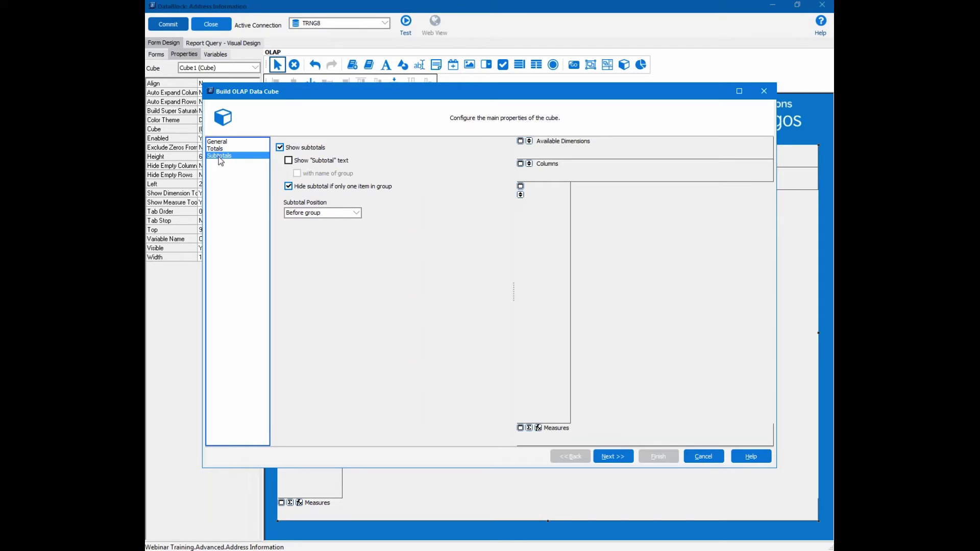
pyautogui.click(220, 142)
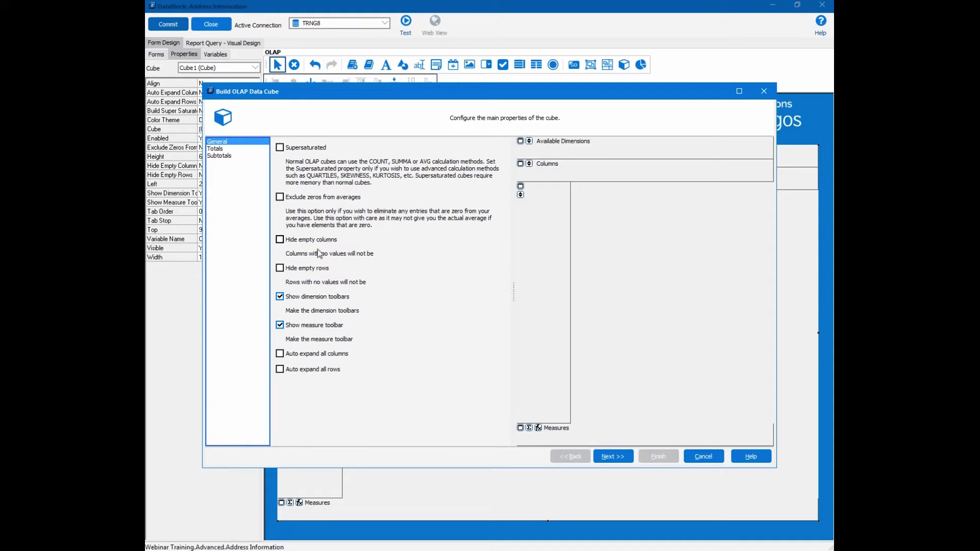
pyautogui.click(283, 371)
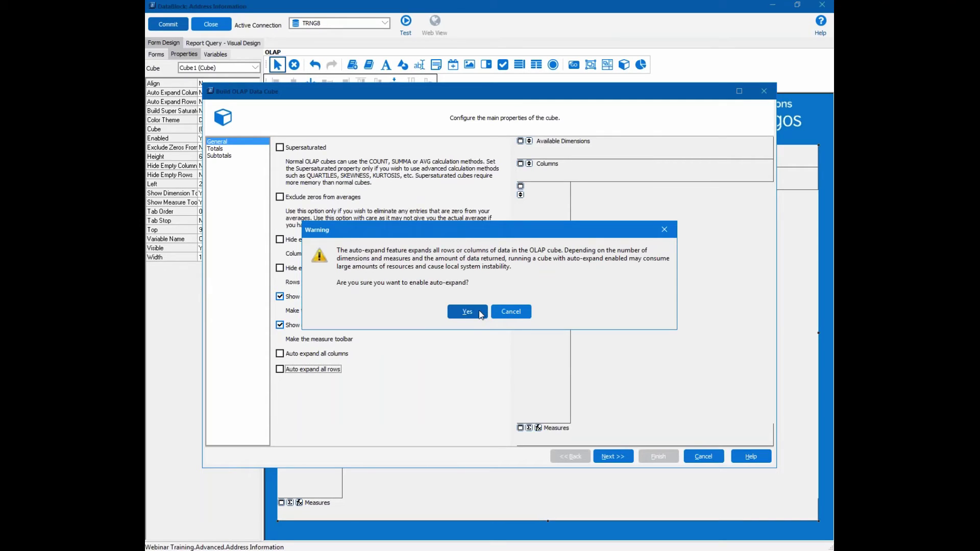
pyautogui.click(504, 312)
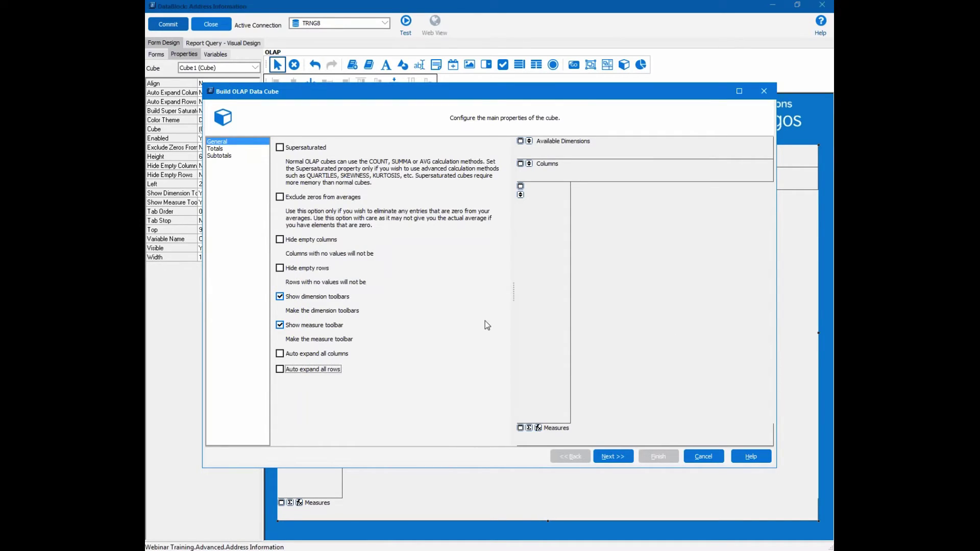
pyautogui.click(217, 149)
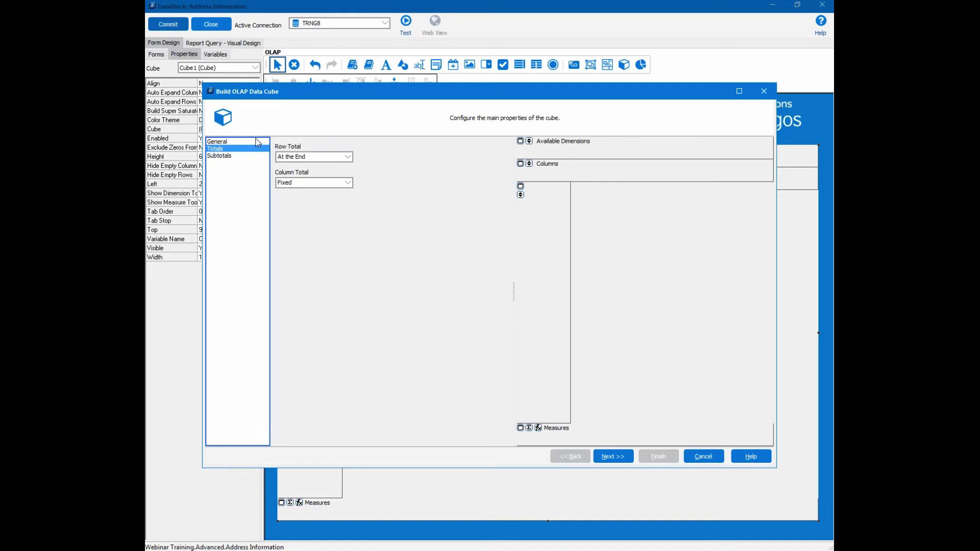
pyautogui.click(234, 156)
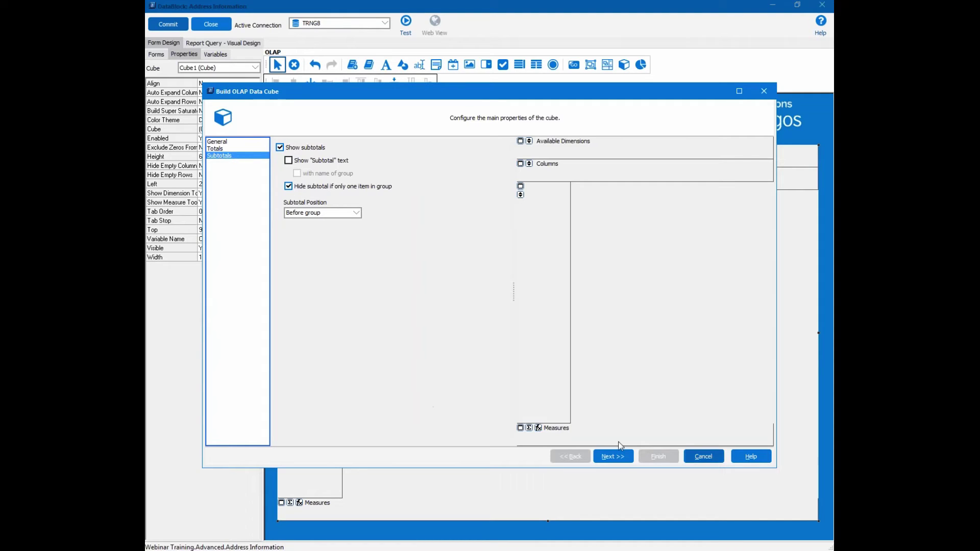
pyautogui.click(616, 458)
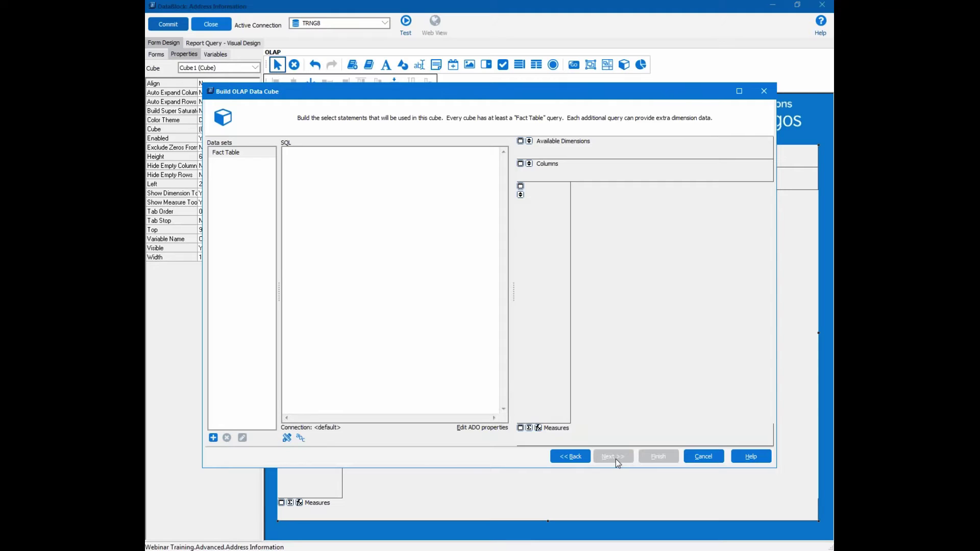
# Step: Add an extra data set named temp alongside the Fact Table and delete it again
pyautogui.click(213, 437)
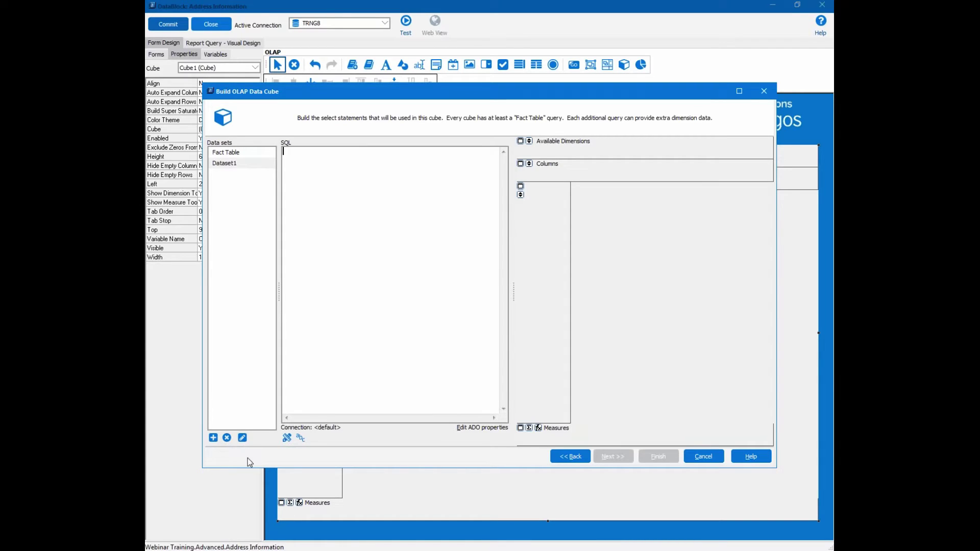
pyautogui.click(243, 438)
pyautogui.write('temp')
pyautogui.click(241, 355)
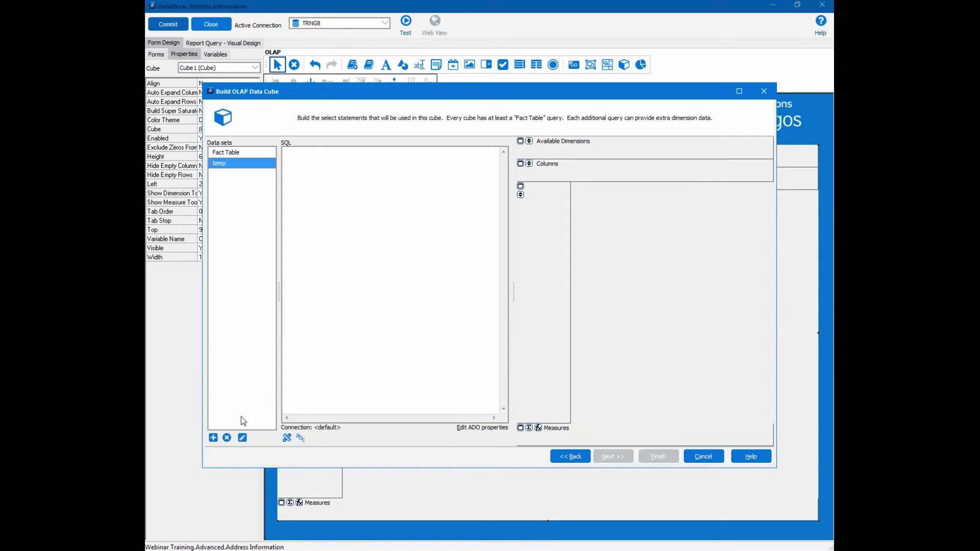
pyautogui.click(227, 438)
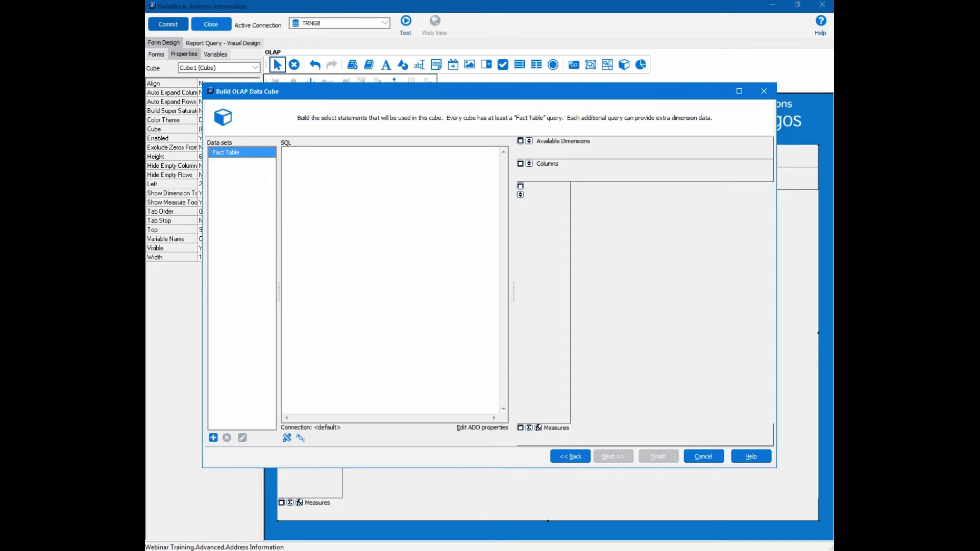
# Step: Paste the Fact Table query selecting distinct spriden_pidm, spbpers_sex and stvethn_desc from spriden, spbpers and stvethn, and proceed to the measures configuration
pyautogui.click(361, 274)
pyautogui.hotkey('ctrl', 'v')
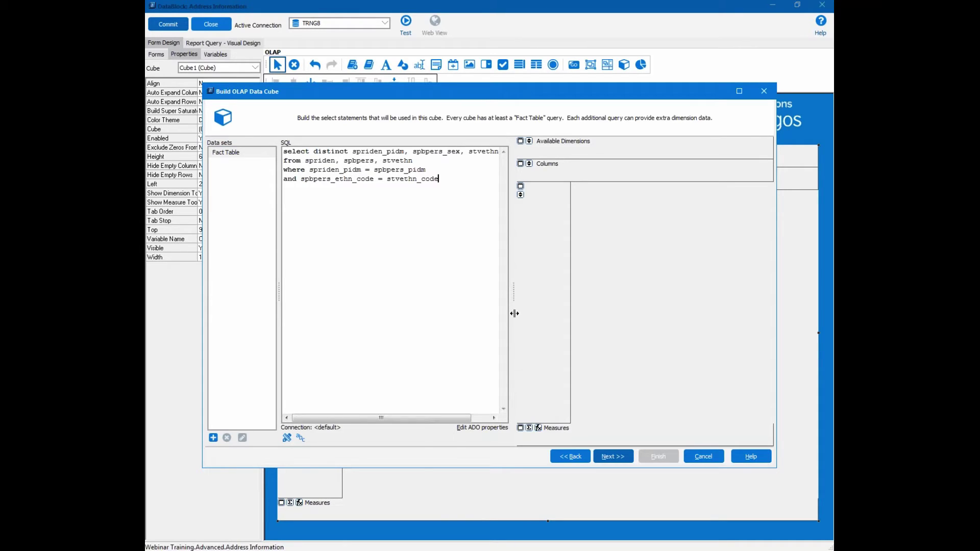
pyautogui.moveTo(513, 291); pyautogui.dragTo(592, 274)
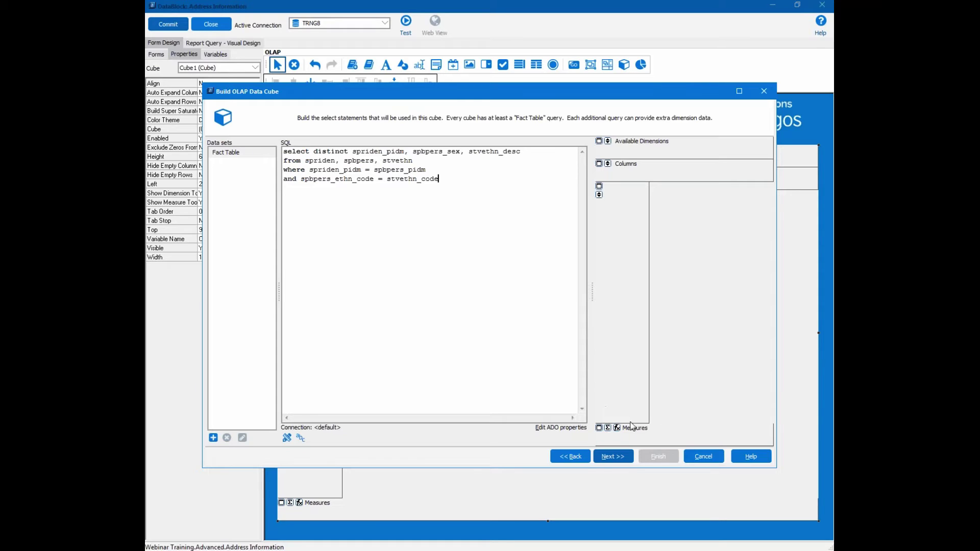
pyautogui.click(615, 456)
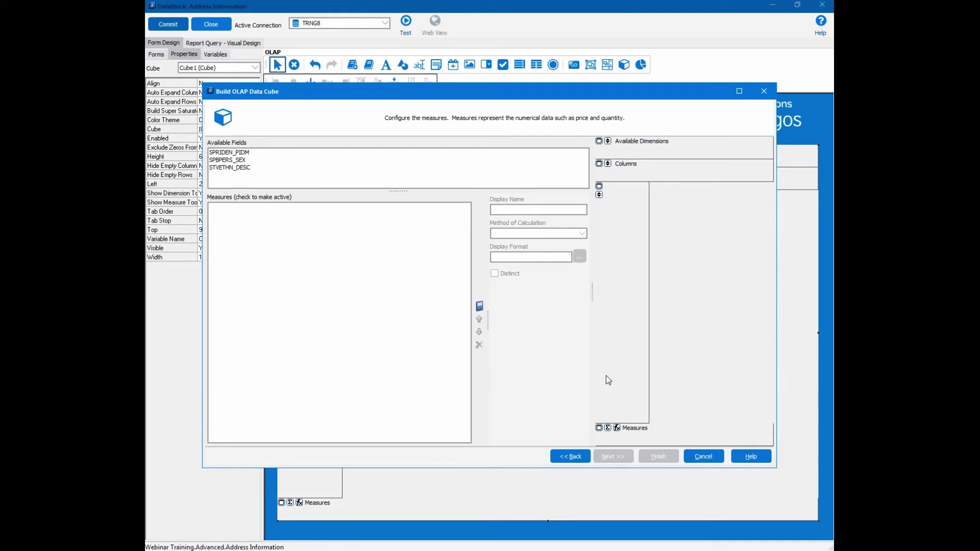
# Step: Add a calculated measure named Test in the calculated measures manager
pyautogui.click(478, 305)
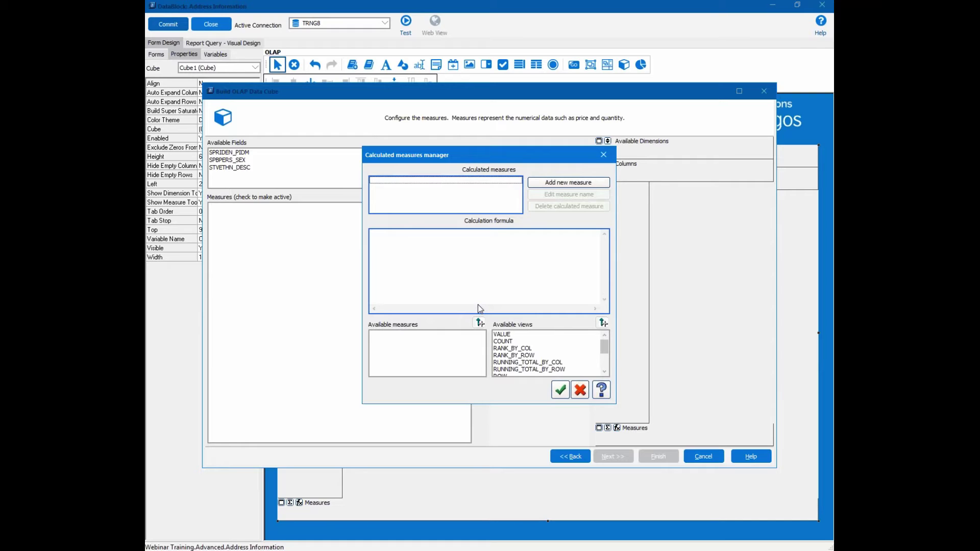
pyautogui.click(572, 186)
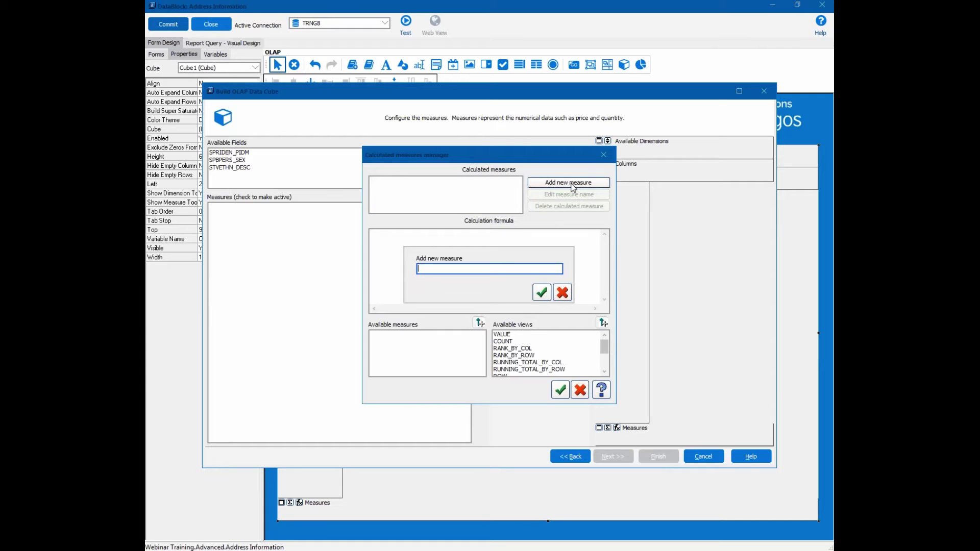
pyautogui.write('Test')
pyautogui.click(541, 292)
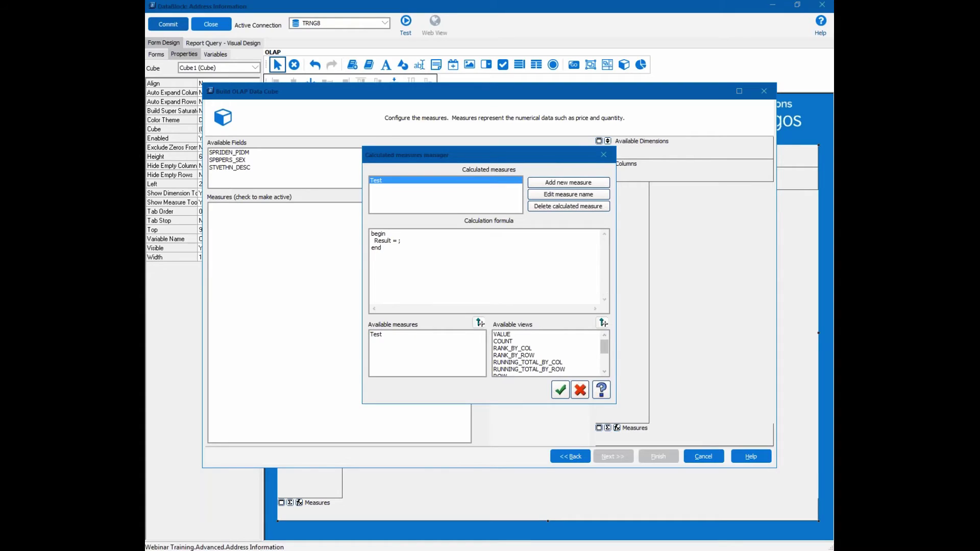
# Step: Examine the example calculation formula on the browser's Calculated Measures Manager help page, and discard the Test calculated measure
pyautogui.hotkey('alt', 'Tab')
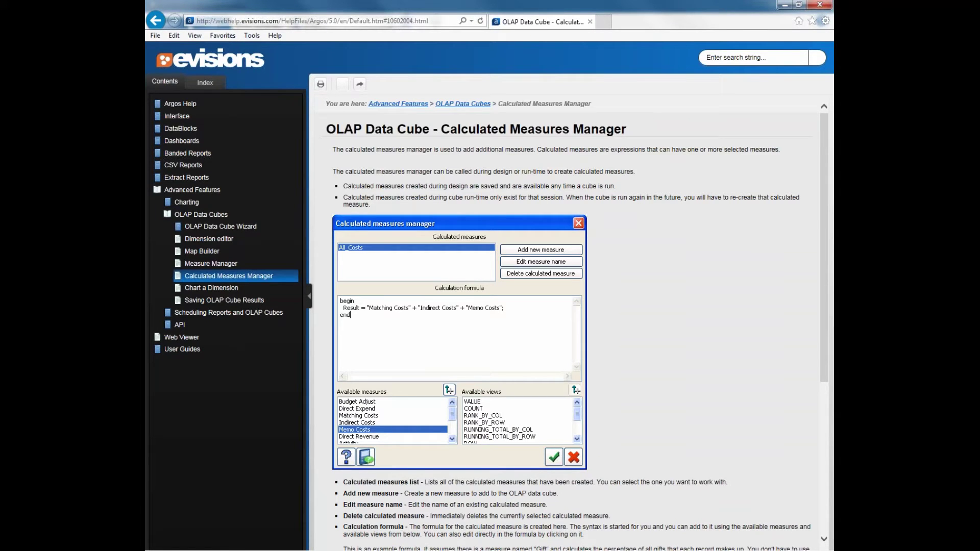
pyautogui.scroll(-5, 733, 234)
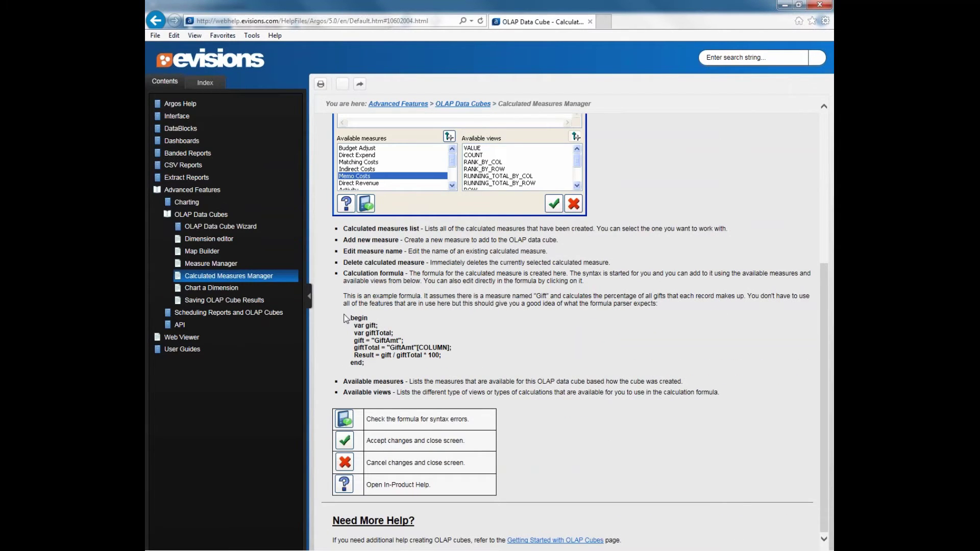
pyautogui.moveTo(344, 317); pyautogui.dragTo(435, 368)
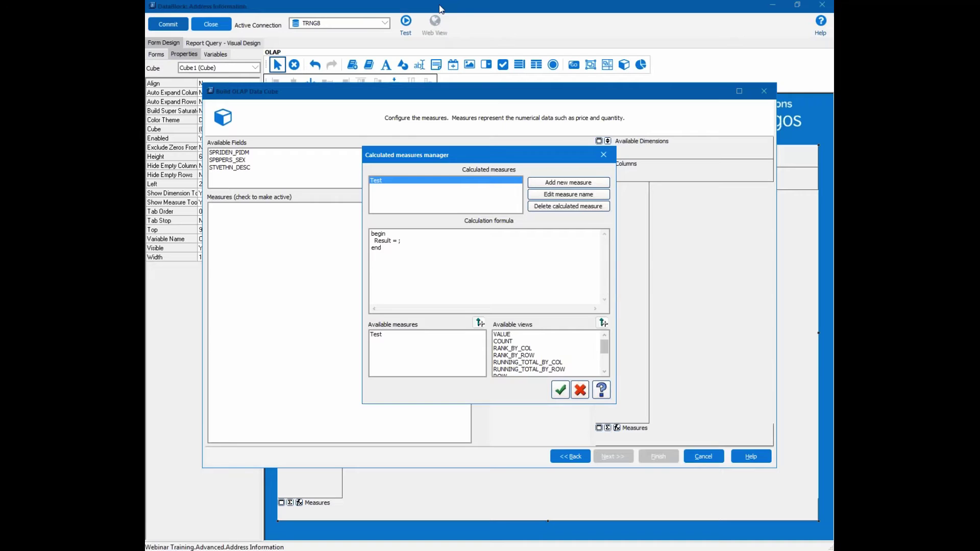
pyautogui.click(784, 6)
pyautogui.click(579, 391)
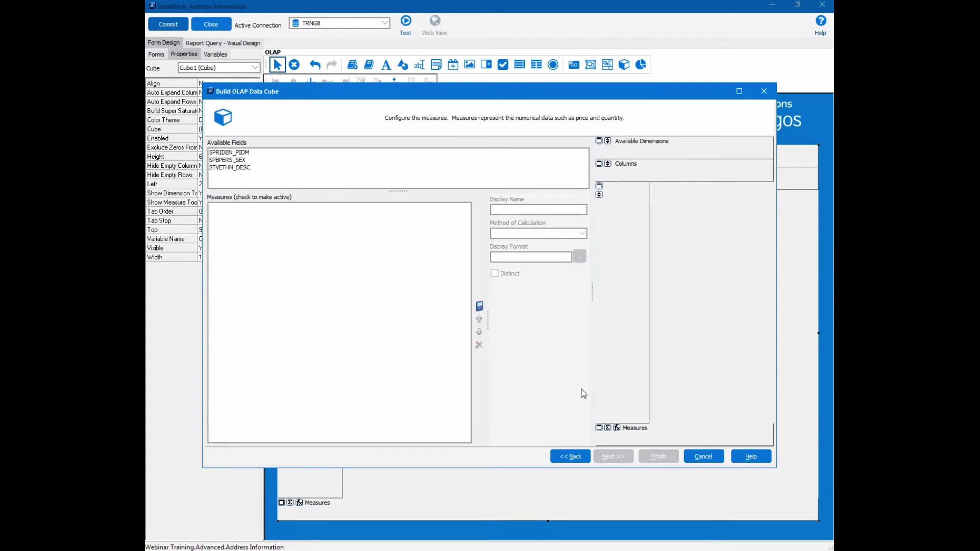
# Step: Add the SPBPERS_SEX field as a measure and set its display name to Gender
pyautogui.click(238, 161)
pyautogui.moveTo(227, 161); pyautogui.dragTo(245, 238)
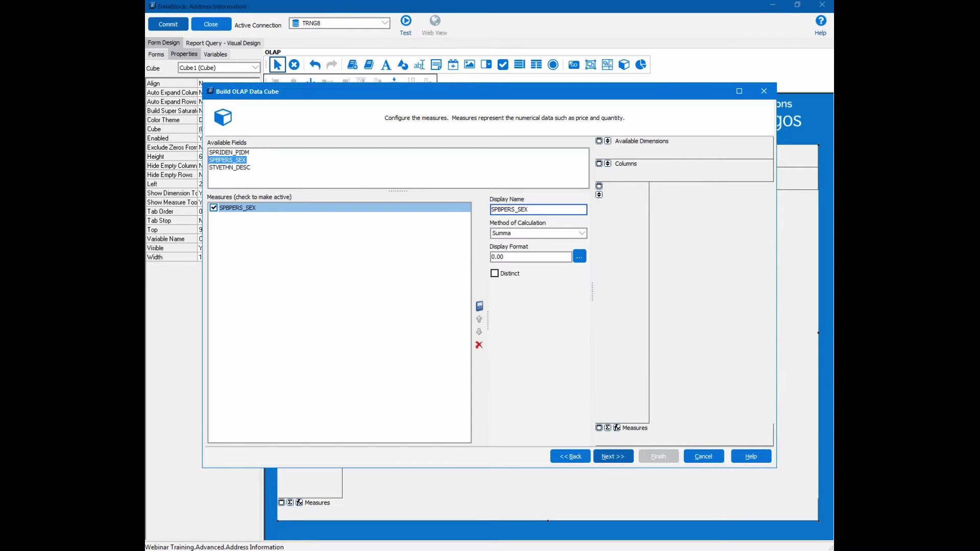
pyautogui.click(538, 209)
pyautogui.press('BackSpace')
pyautogui.press('BackSpace')
pyautogui.press('BackSpace')
pyautogui.press('BackSpace')
pyautogui.press('BackSpace')
pyautogui.press('BackSpace')
pyautogui.press('BackSpace')
pyautogui.press('BackSpace')
pyautogui.press('BackSpace')
pyautogui.press('BackSpace')
pyautogui.write('Hrnf')
pyautogui.press('BackSpace')
pyautogui.press('BackSpace')
pyautogui.press('BackSpace')
pyautogui.press('BackSpace')
pyautogui.write('Gender')
# Step: Set the Gender measure's method of calculation to Count and its display format to 0, and proceed to the dimensions configuration
pyautogui.click(526, 233)
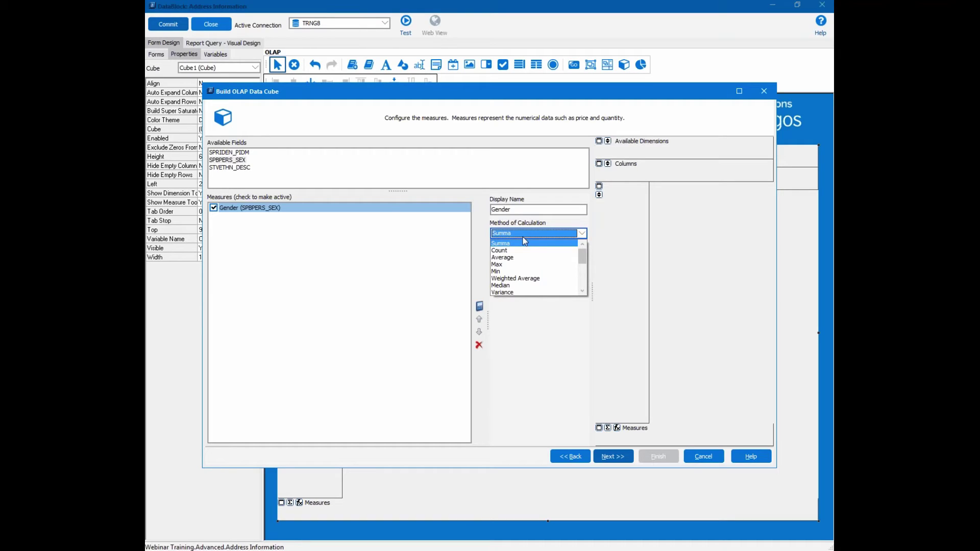
pyautogui.click(523, 250)
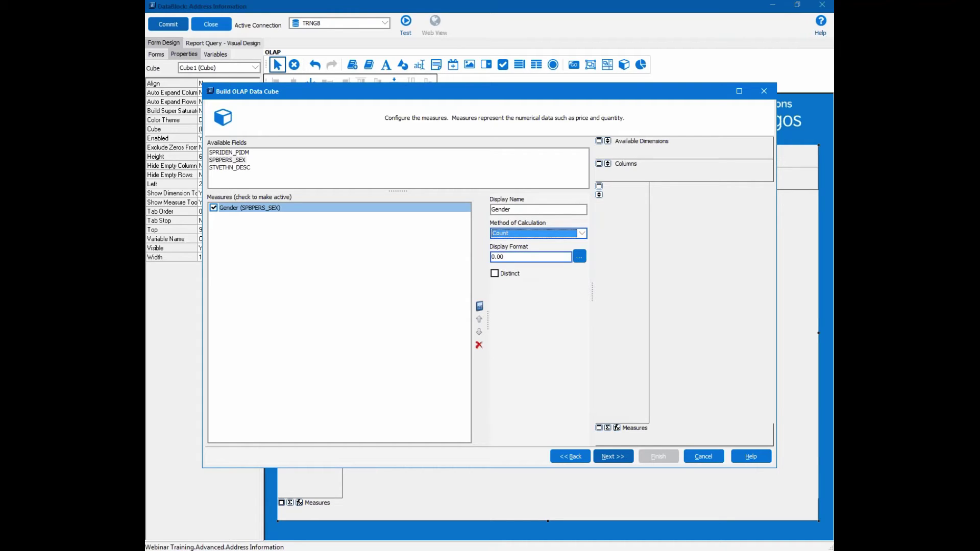
pyautogui.click(493, 257)
pyautogui.press('BackSpace')
pyautogui.press('BackSpace')
pyautogui.press('BackSpace')
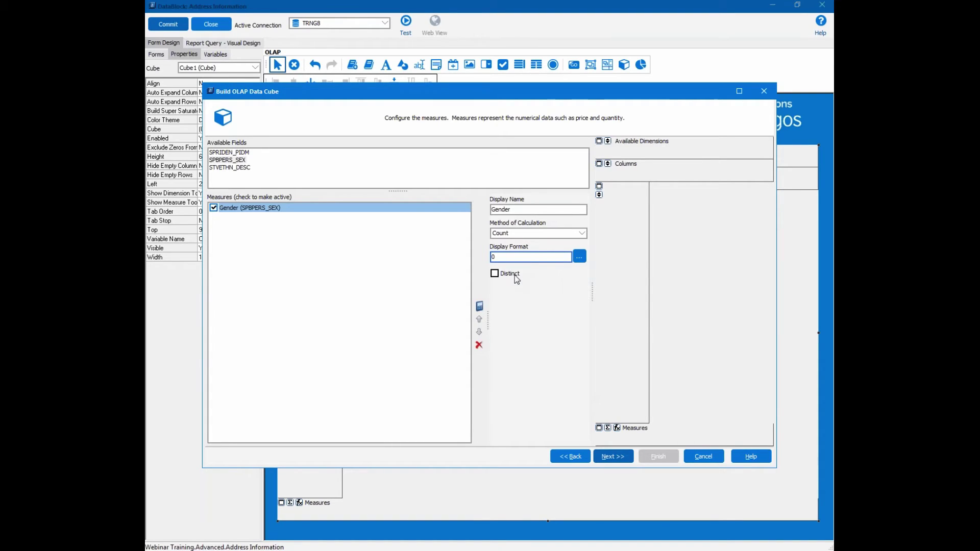
pyautogui.click(621, 458)
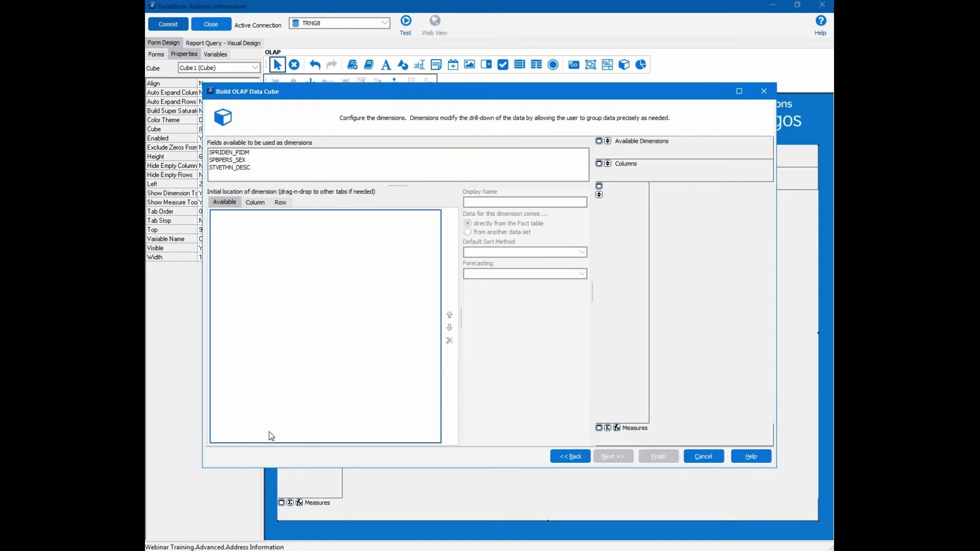
# Step: Add SPBPERS_SEX as a column dimension, and STVETHN_DESC and SPRIDEN_PIDM as row dimensions
pyautogui.click(260, 203)
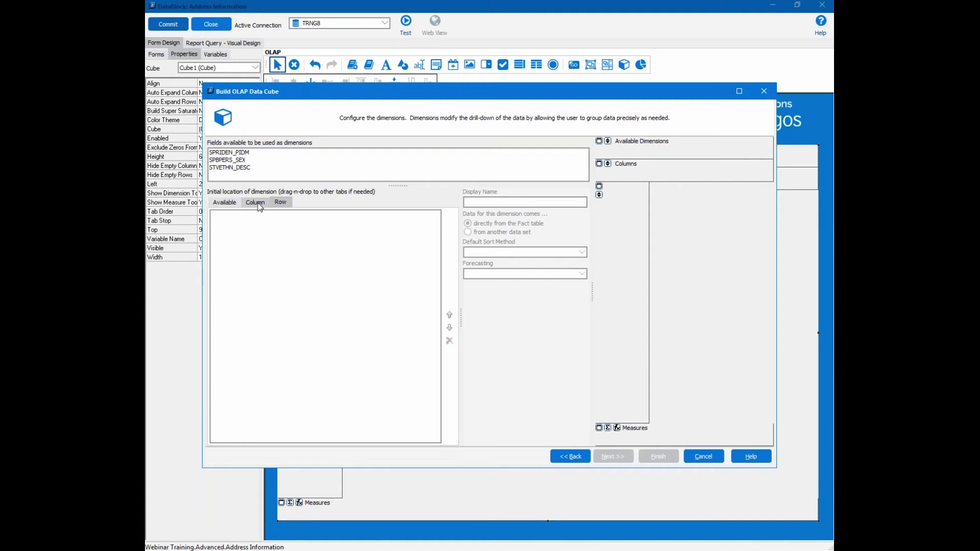
pyautogui.click(262, 205)
pyautogui.moveTo(245, 160); pyautogui.dragTo(256, 255)
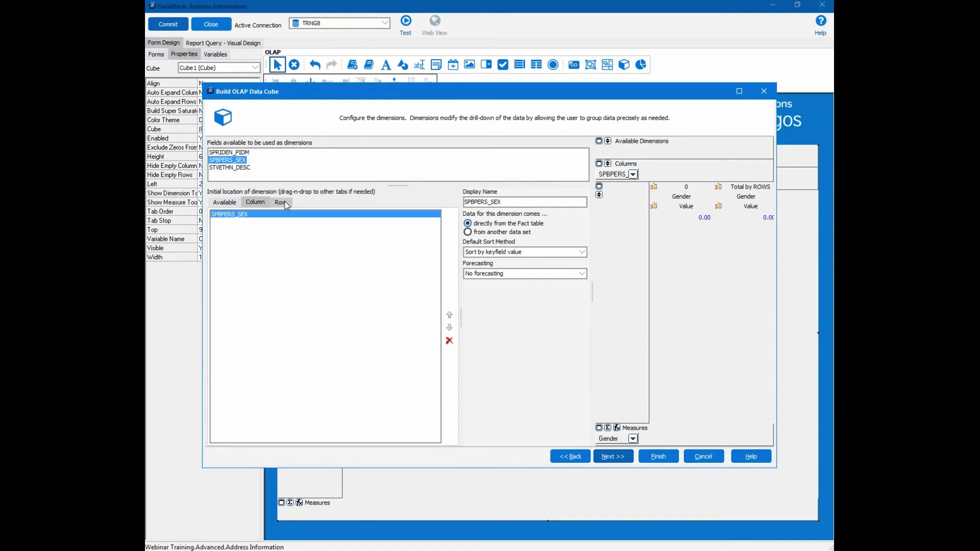
pyautogui.click(281, 203)
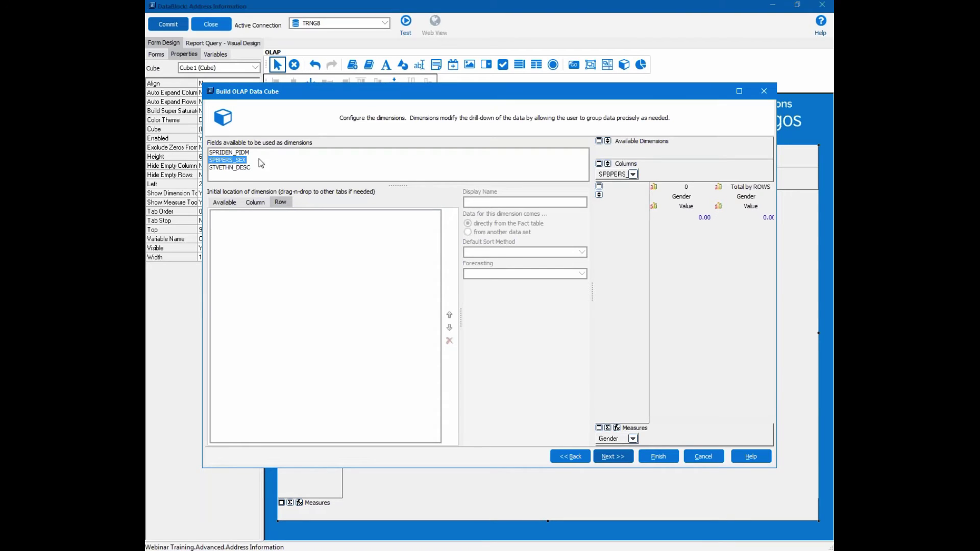
pyautogui.doubleClick(250, 167)
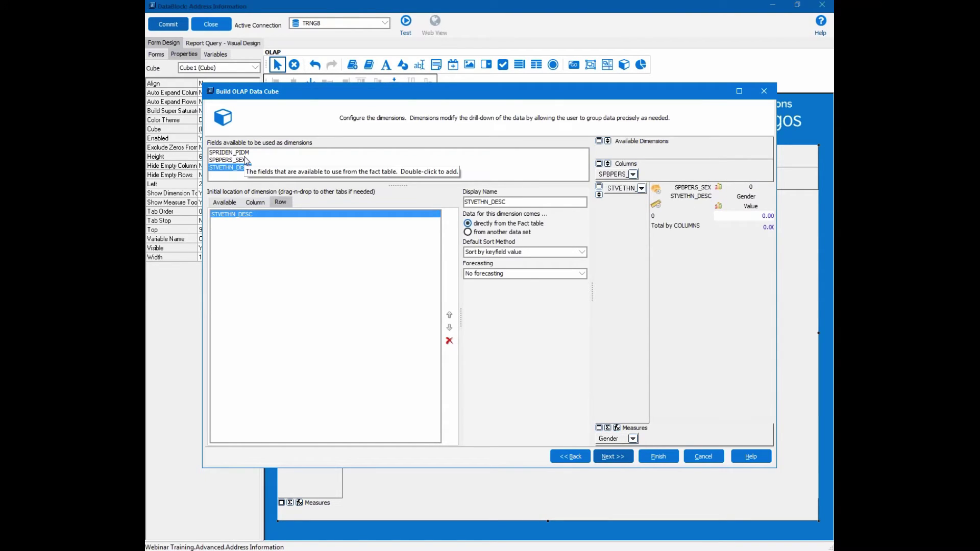
pyautogui.doubleClick(246, 152)
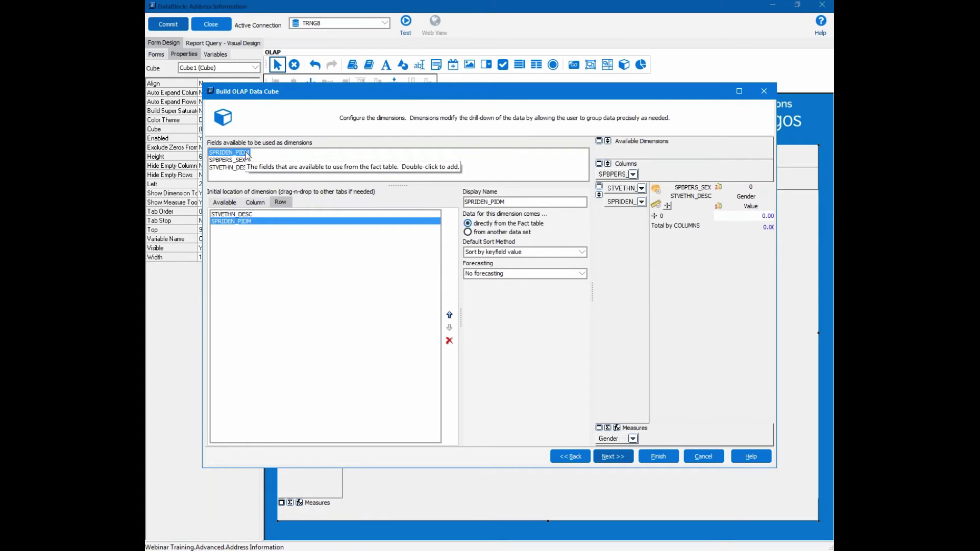
# Step: Set the display name of the SPBPERS_SEX column dimension to Gender
pyautogui.click(255, 202)
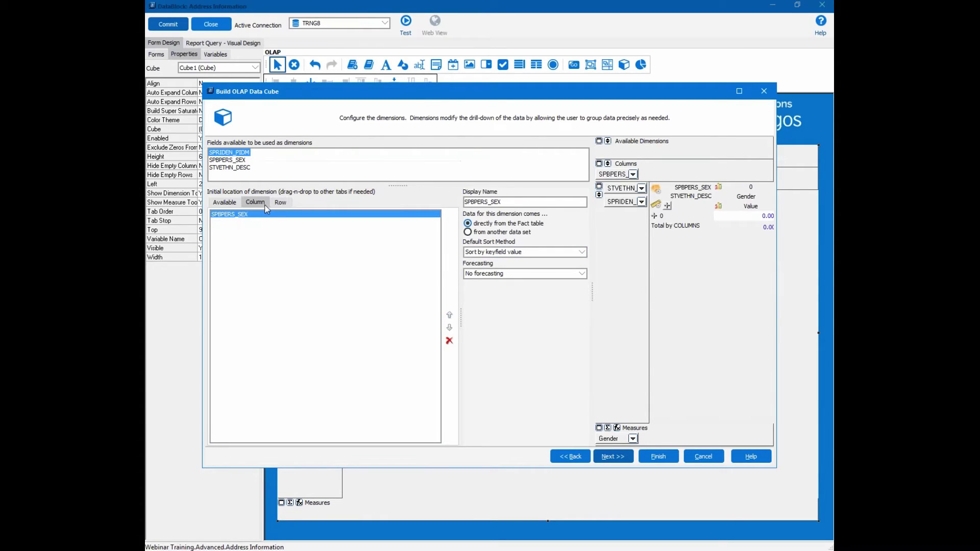
pyautogui.moveTo(503, 202); pyautogui.dragTo(464, 202)
pyautogui.write('Ge')
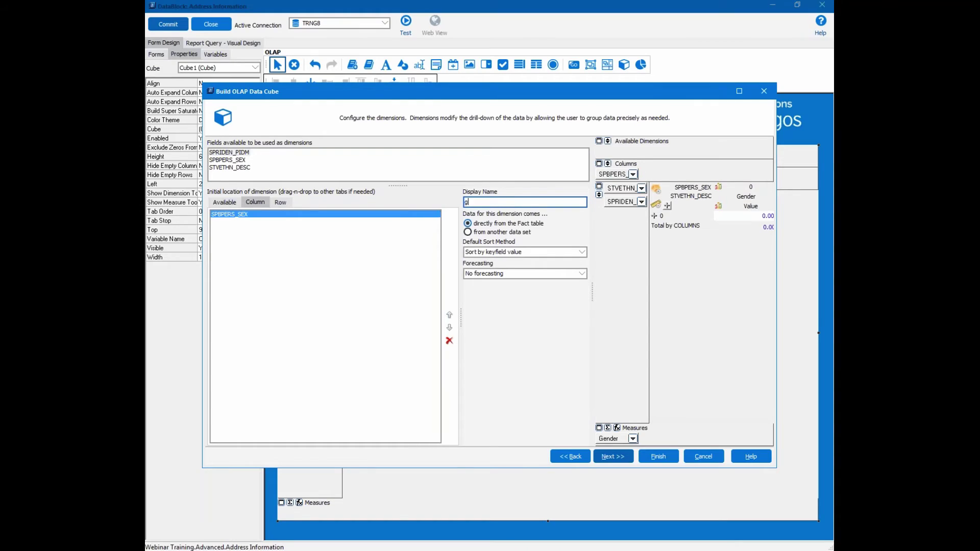
pyautogui.press('BackSpace')
pyautogui.press('BackSpace')
pyautogui.write('Gender')
# Step: Set the display name of the STVETHN_DESC row dimension to Ethnicity
pyautogui.click(280, 202)
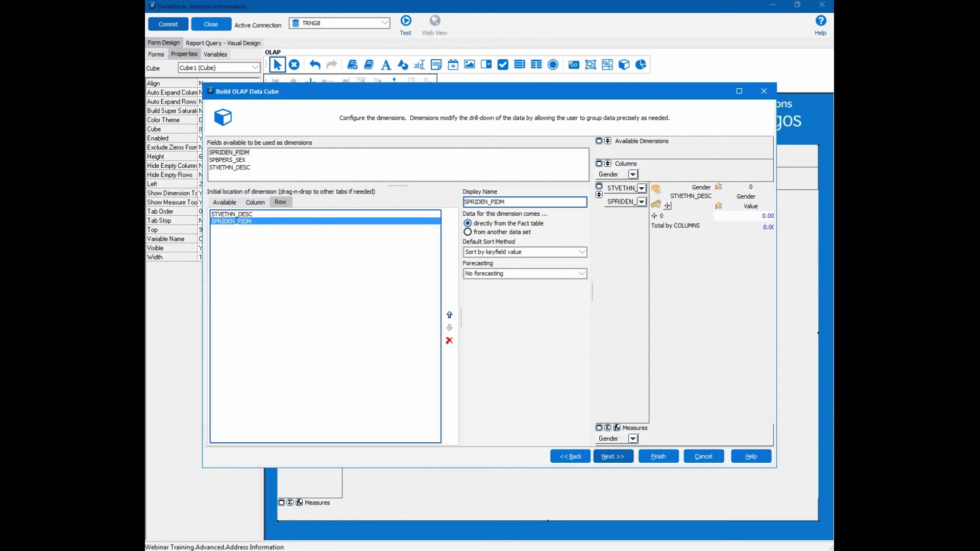
pyautogui.click(259, 215)
pyautogui.doubleClick(492, 202)
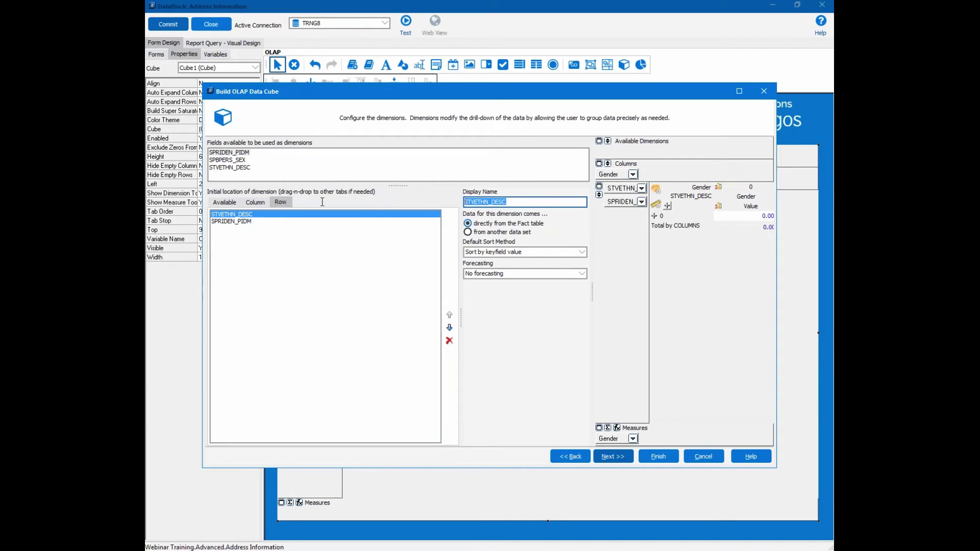
pyautogui.write('Ethnicity')
# Step: Set the display name of the SPRIDEN_PIDM row dimension to Pidm and enlarge the cube preview
pyautogui.click(250, 222)
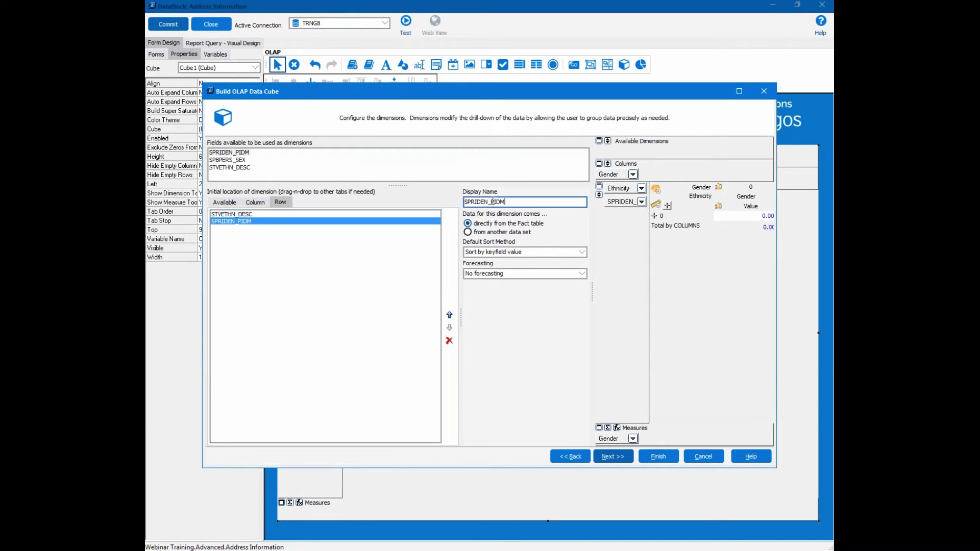
pyautogui.doubleClick(492, 201)
pyautogui.write('Pidm')
pyautogui.moveTo(780, 241); pyautogui.dragTo(819, 241)
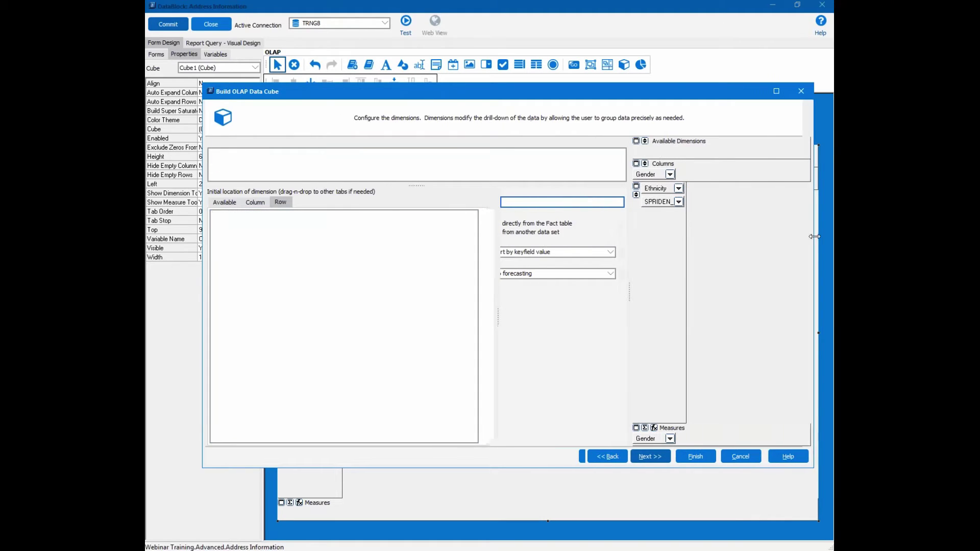
pyautogui.moveTo(631, 291); pyautogui.dragTo(533, 289)
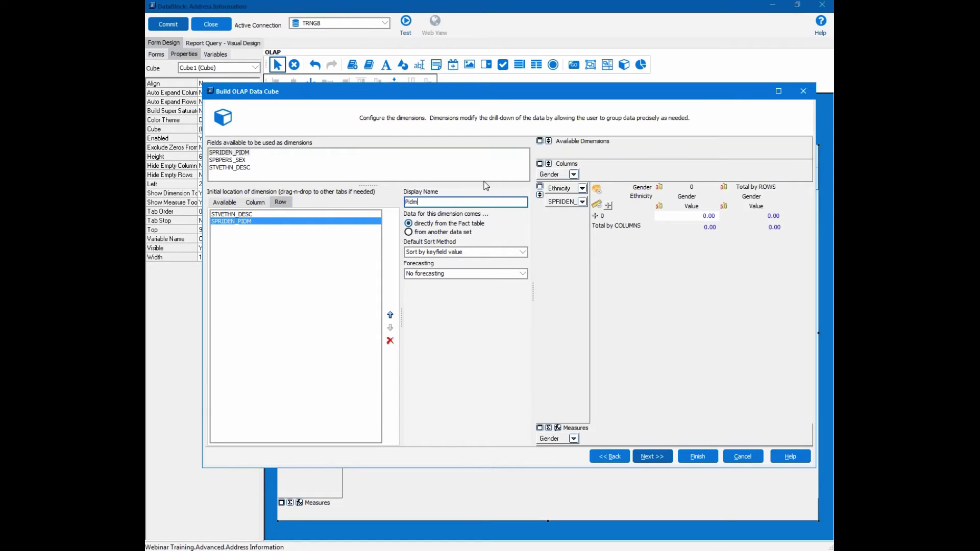
# Step: Review the default sort method and forecasting options for the Pidm row dimension
pyautogui.click(465, 253)
pyautogui.click(465, 253)
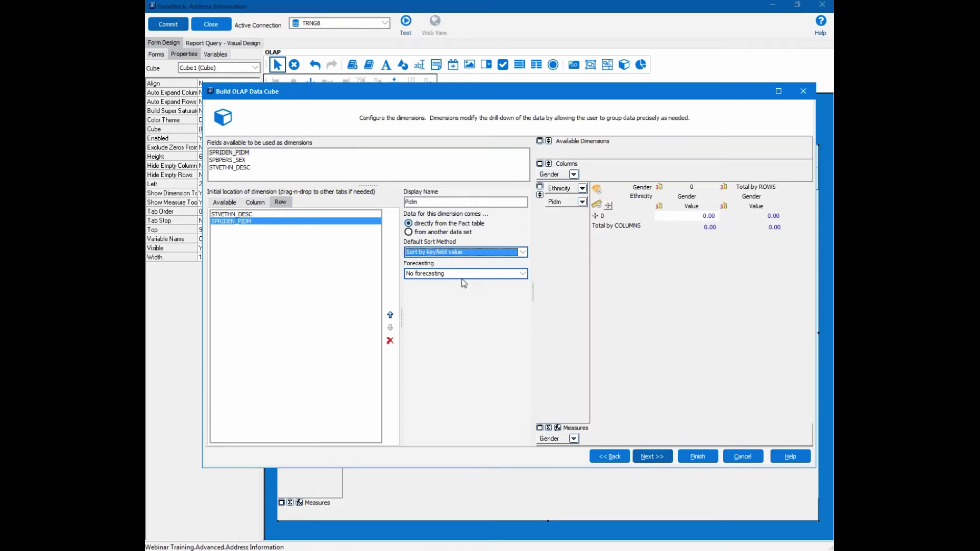
pyautogui.click(459, 274)
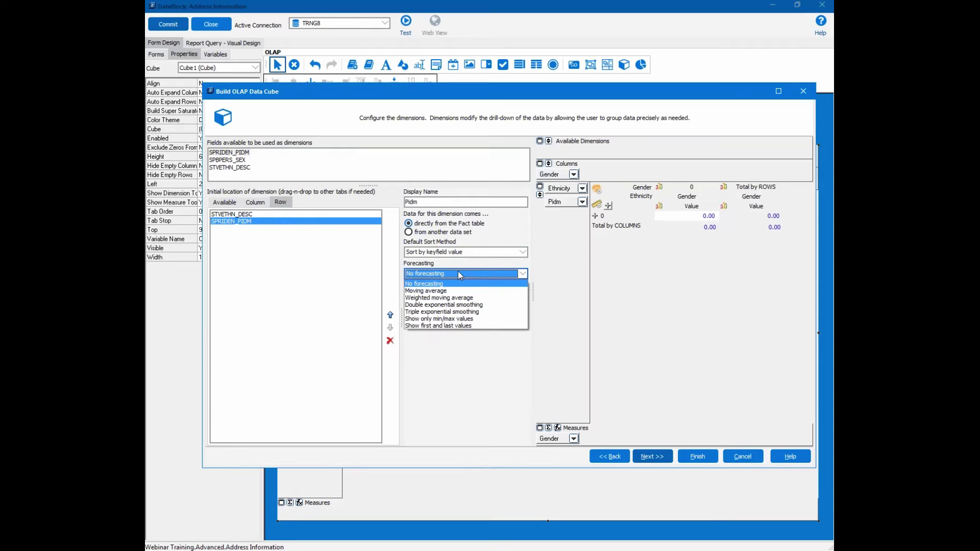
pyautogui.click(492, 410)
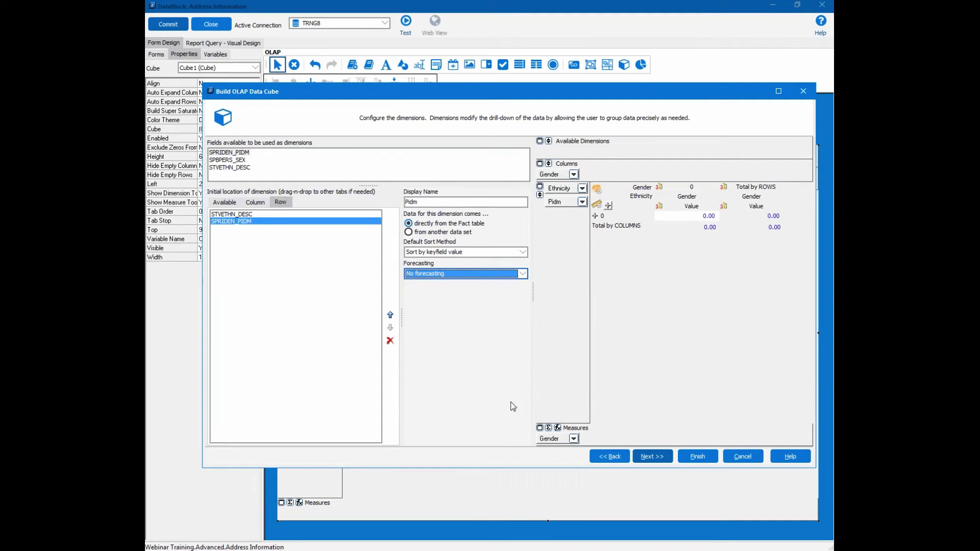
# Step: Apply the OLAP style from the Evisions standards folder to the cube, finish the wizard, and close the DataBlock editor with the changes saved
pyautogui.click(656, 459)
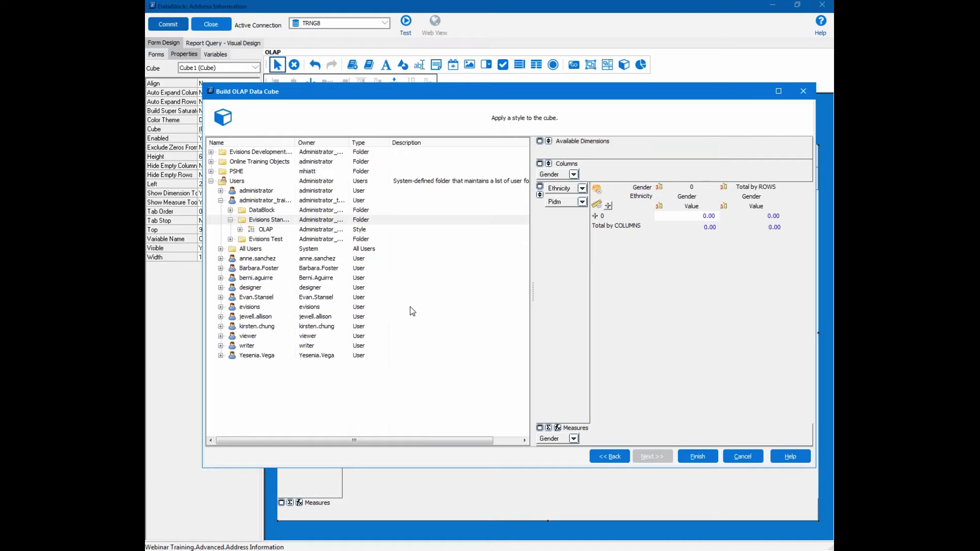
pyautogui.click(319, 231)
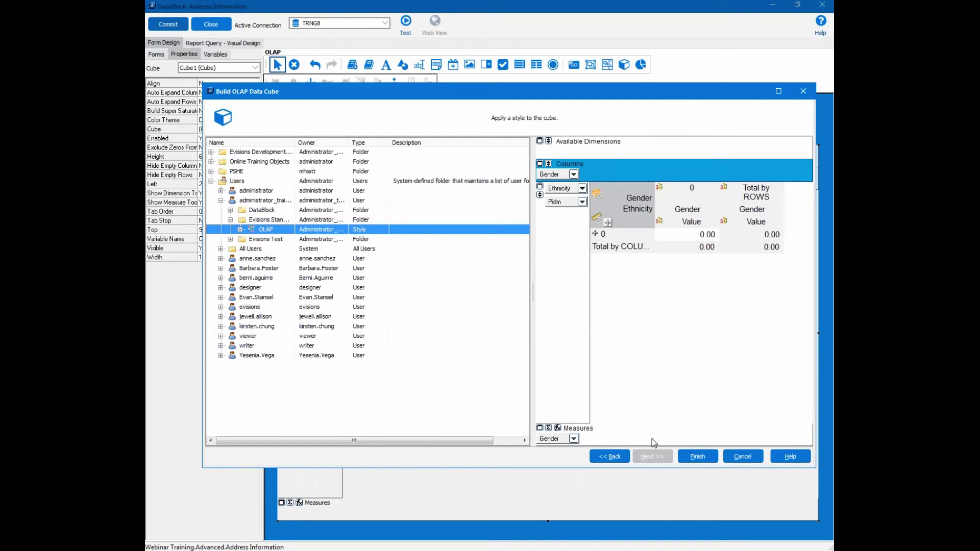
pyautogui.click(700, 457)
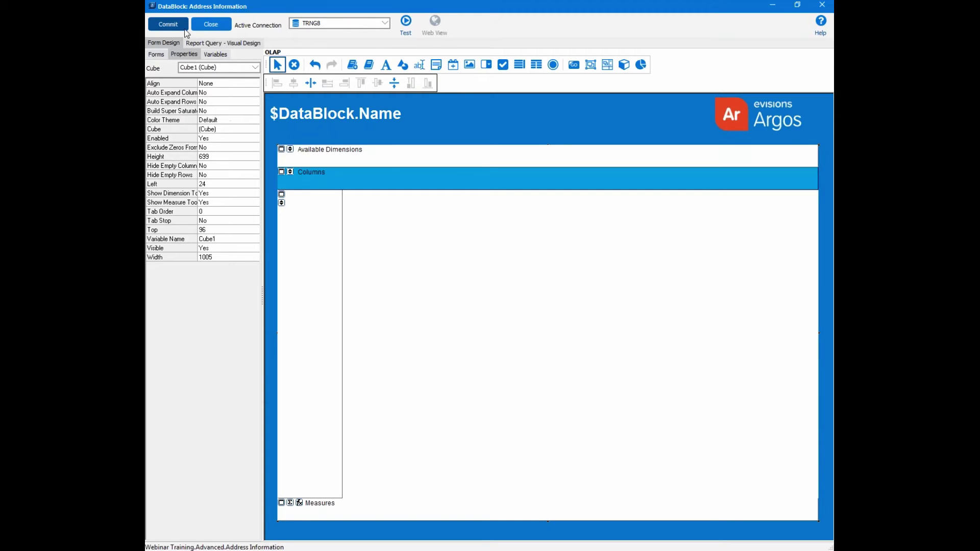
pyautogui.click(210, 24)
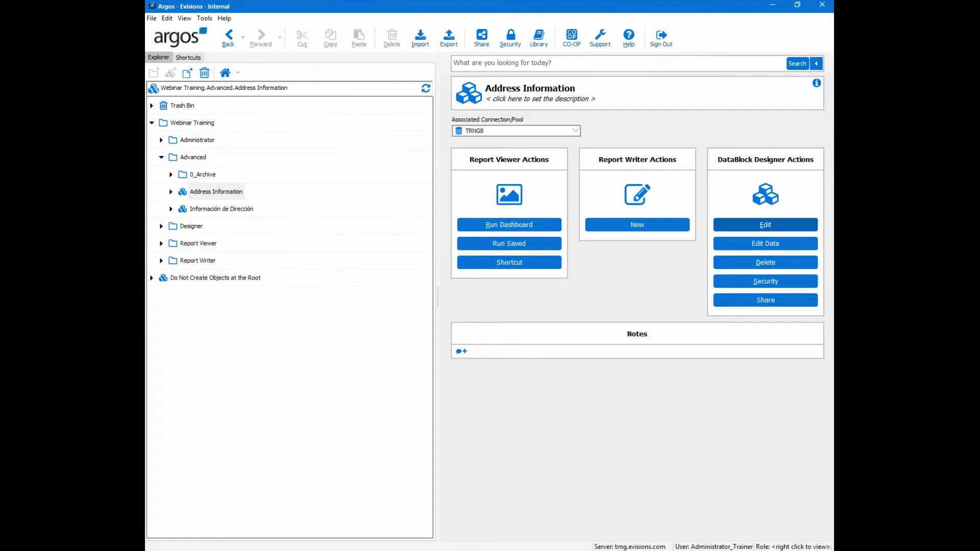
# Step: Run the Address Information dashboard, examine the OLAP form's cube with the African-American row expanded, and close the dashboard
pyautogui.click(514, 224)
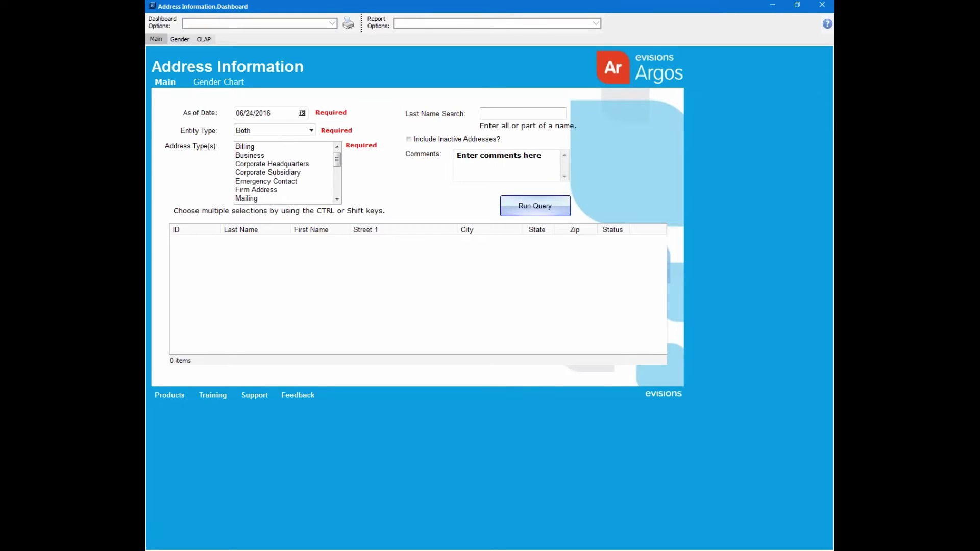
pyautogui.click(209, 40)
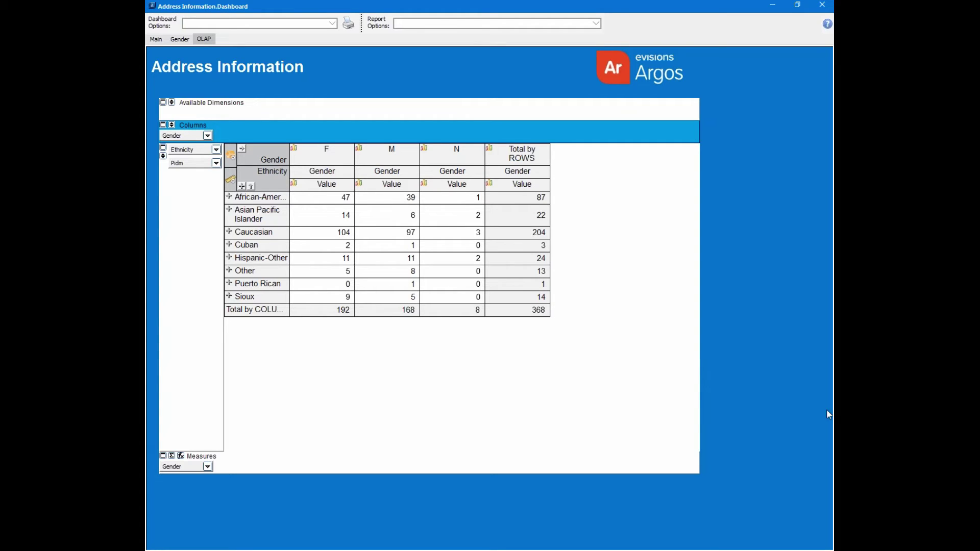
pyautogui.click(229, 197)
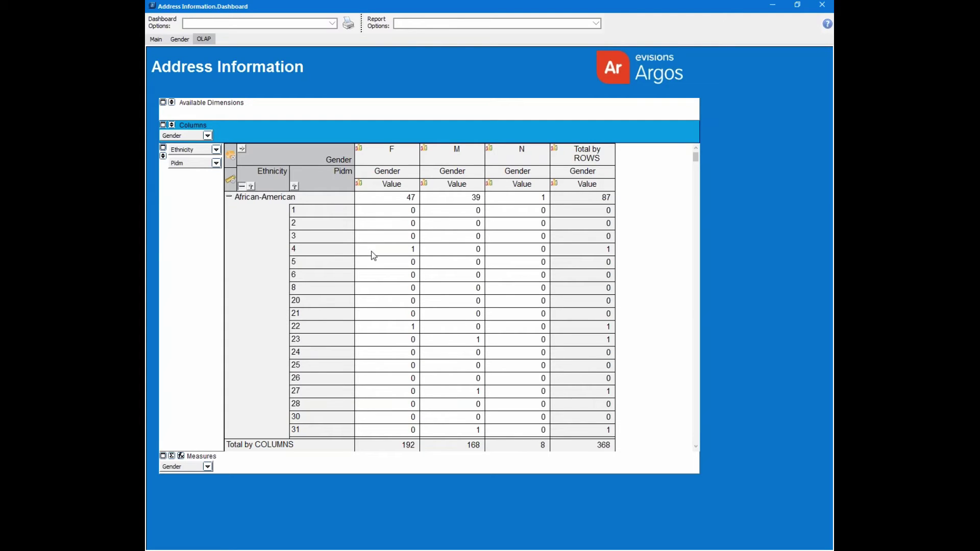
pyautogui.click(822, 6)
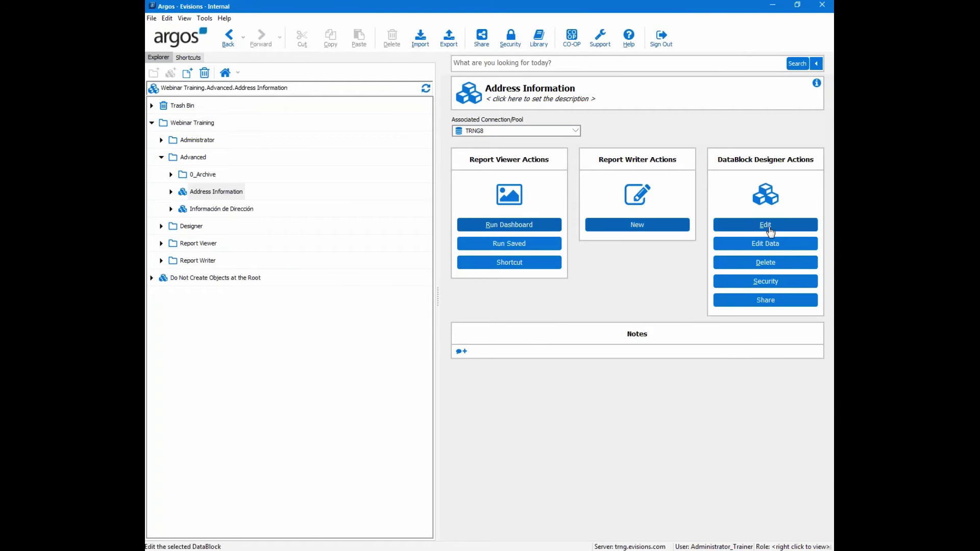
# Step: Reopen the Address Information DataBlock for editing and set the OLAP form's cube to hide empty columns and empty rows
pyautogui.click(812, 230)
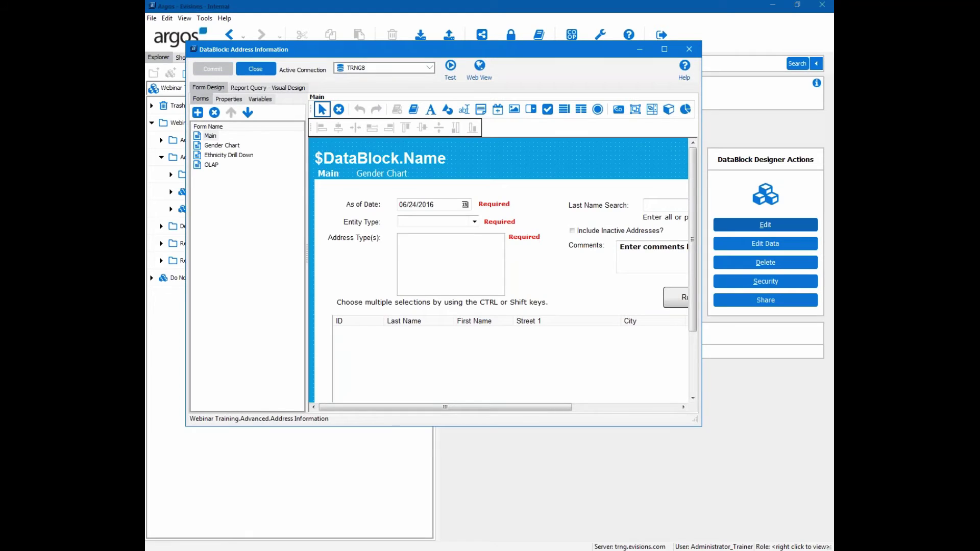
pyautogui.click(664, 49)
pyautogui.click(168, 121)
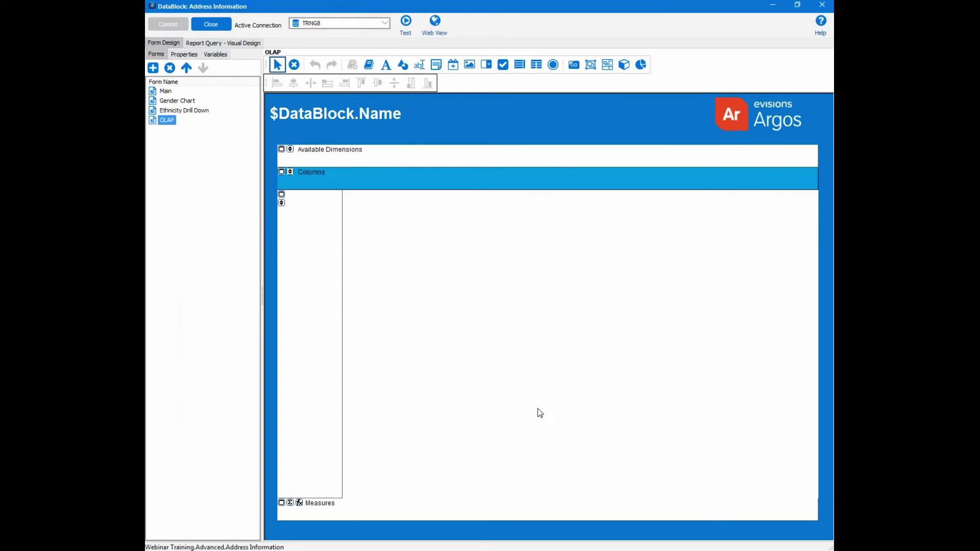
pyautogui.doubleClick(492, 413)
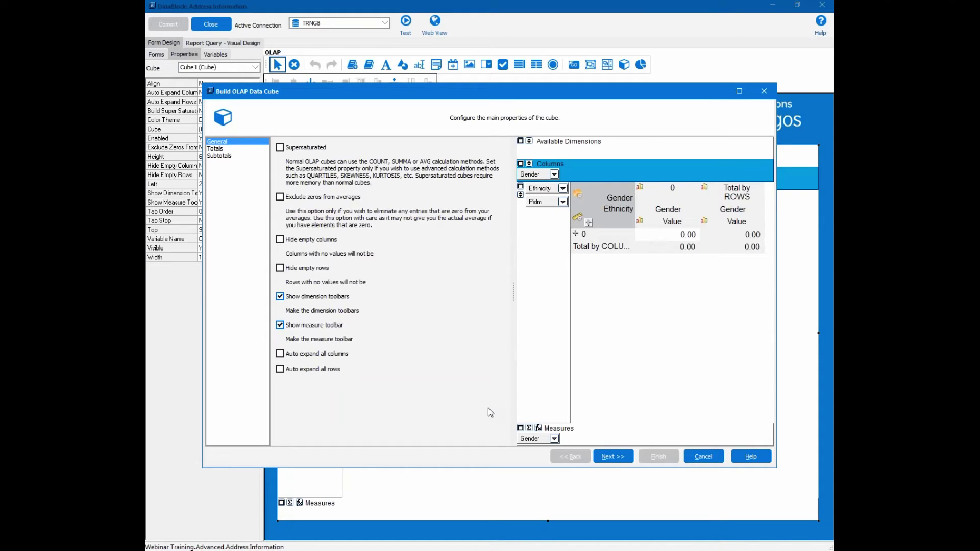
pyautogui.click(280, 268)
pyautogui.click(280, 239)
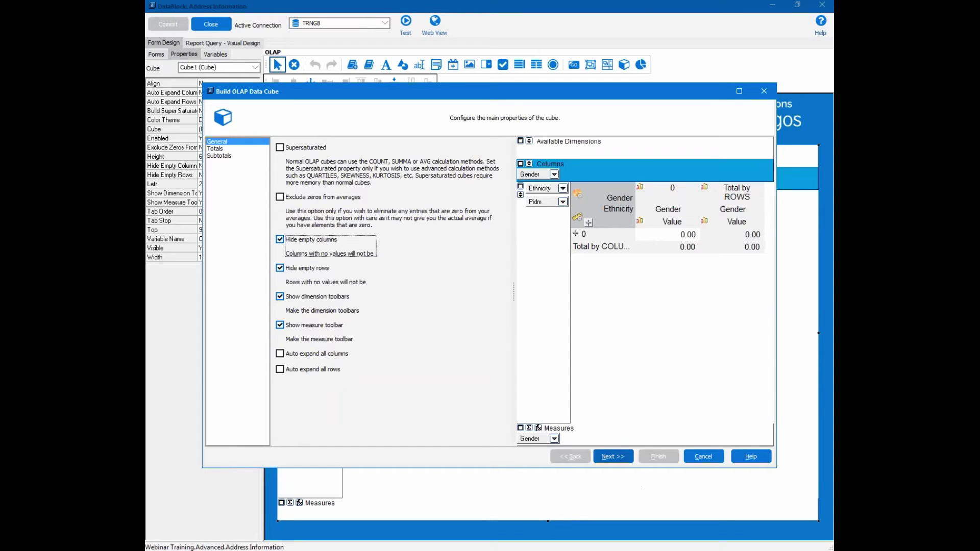
# Step: Add a second data set to the cube's select statements and name it Name
pyautogui.click(613, 456)
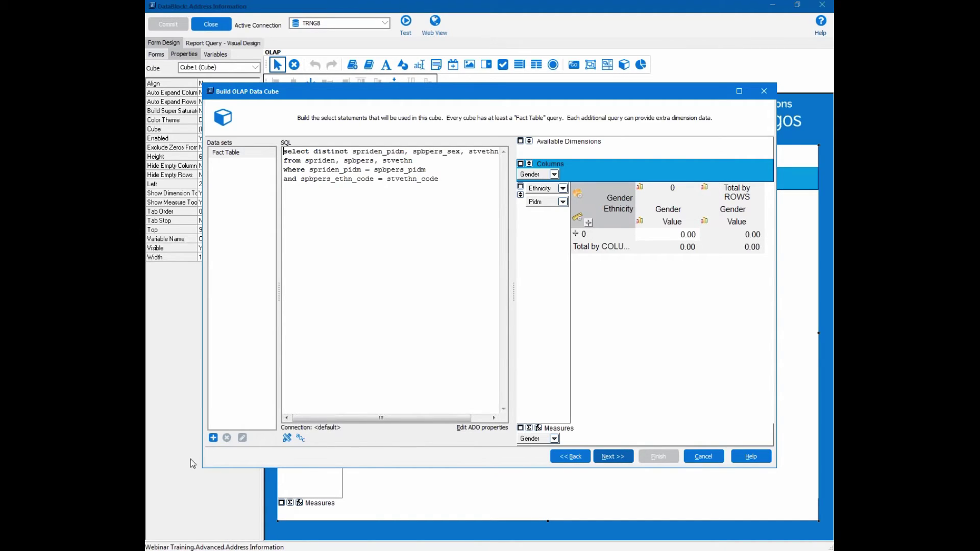
pyautogui.click(213, 438)
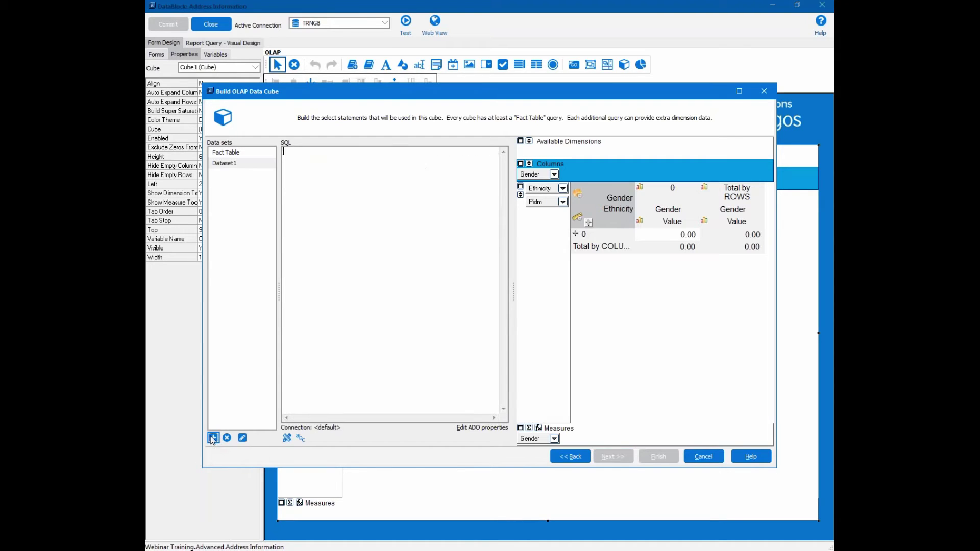
pyautogui.click(243, 438)
pyautogui.write('Name')
pyautogui.click(356, 234)
# Step: Give the Name data set a query selecting spriden_pidm and spriden_first_name || ' ' || spriden_last_name from spriden, and proceed to the dimensions configuration
pyautogui.hotkey('alt', 'Tab')
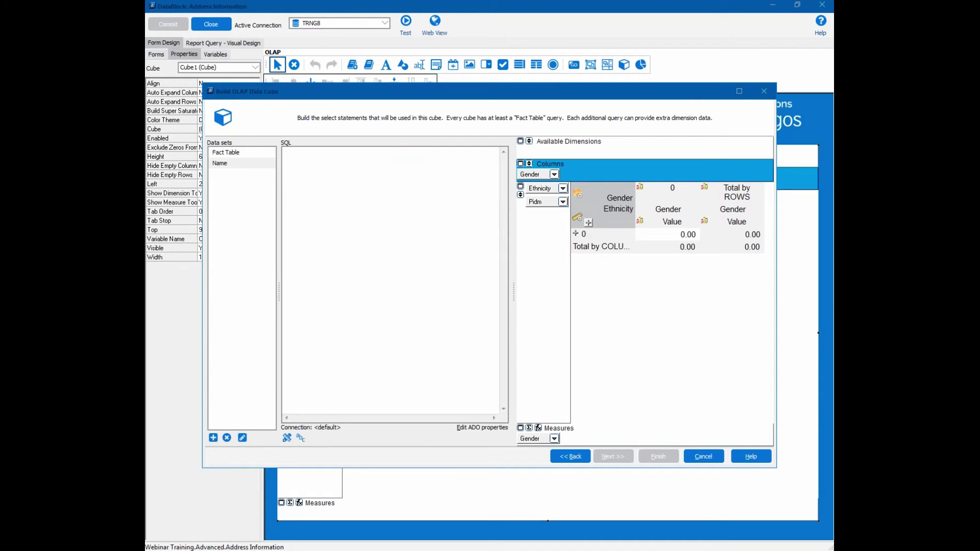
pyautogui.click(374, 257)
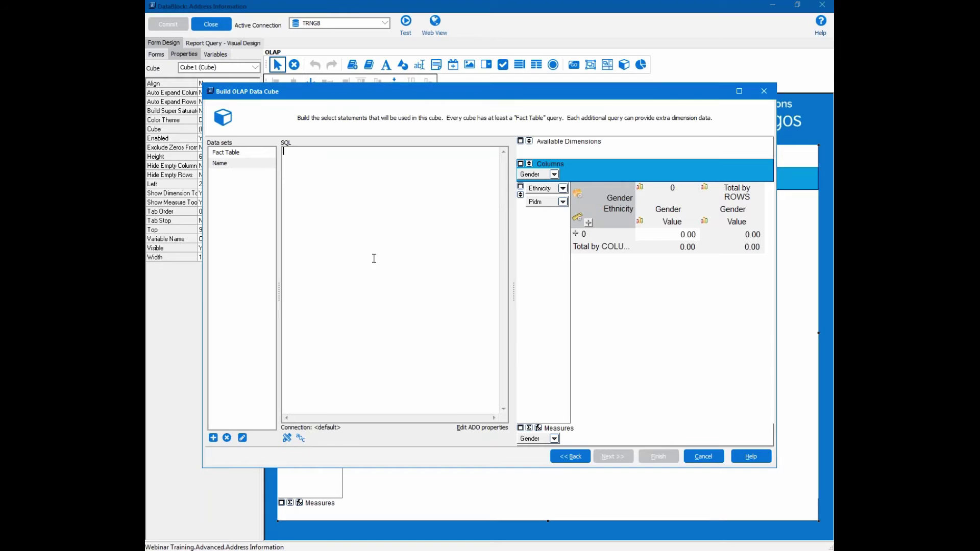
pyautogui.write("select spriden_pidm,        spriden_first_name || ' ' || spriden_last_name from spriden")
pyautogui.moveTo(513, 290); pyautogui.dragTo(554, 288)
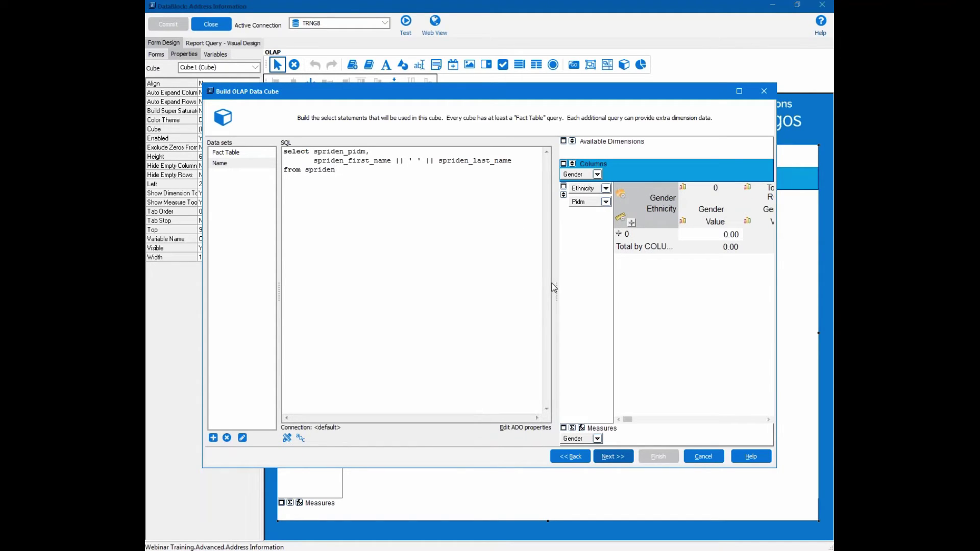
pyautogui.click(616, 457)
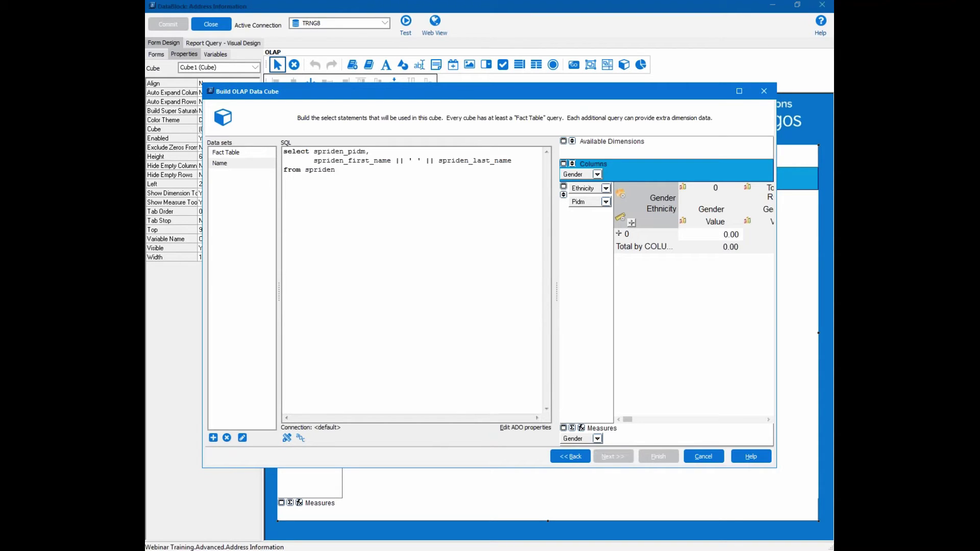
pyautogui.click(616, 457)
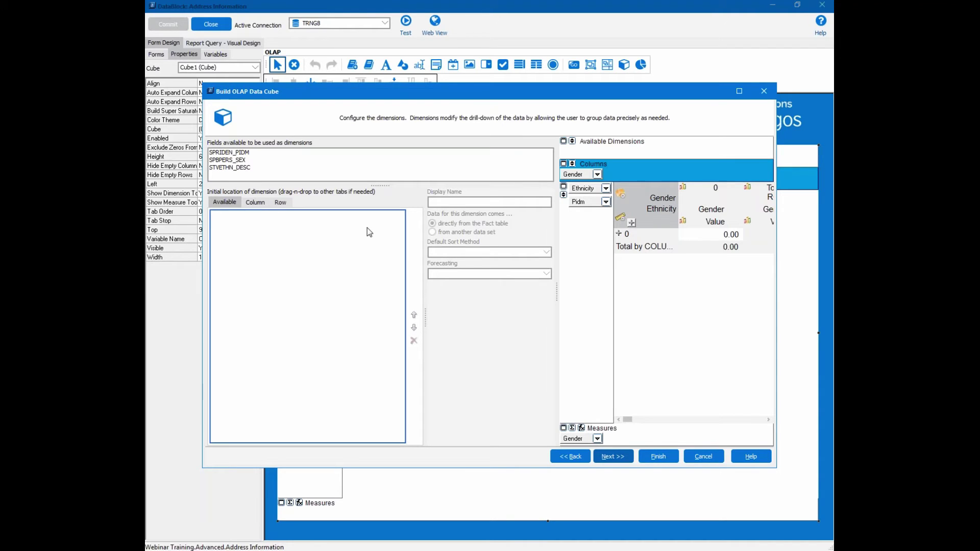
# Step: Source the SPRIDEN_PIDM row dimension from the Name data set, with SPRIDEN_PIDM as key field and the concatenated first and last name as data field
pyautogui.click(282, 203)
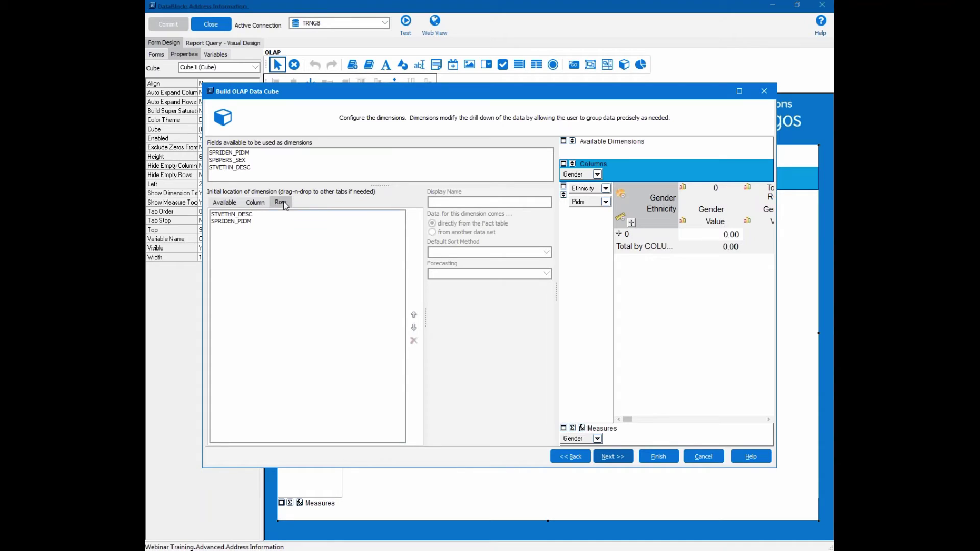
pyautogui.click(246, 223)
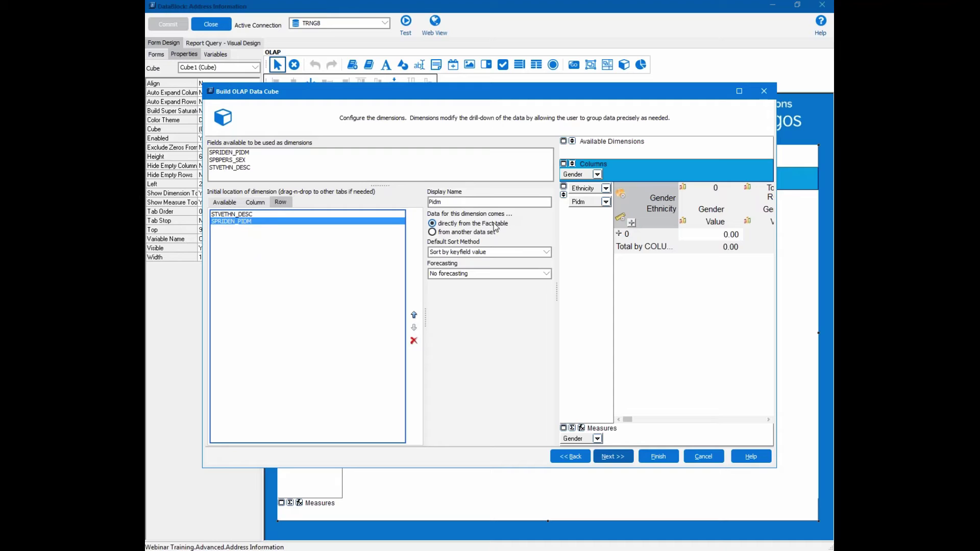
pyautogui.click(437, 233)
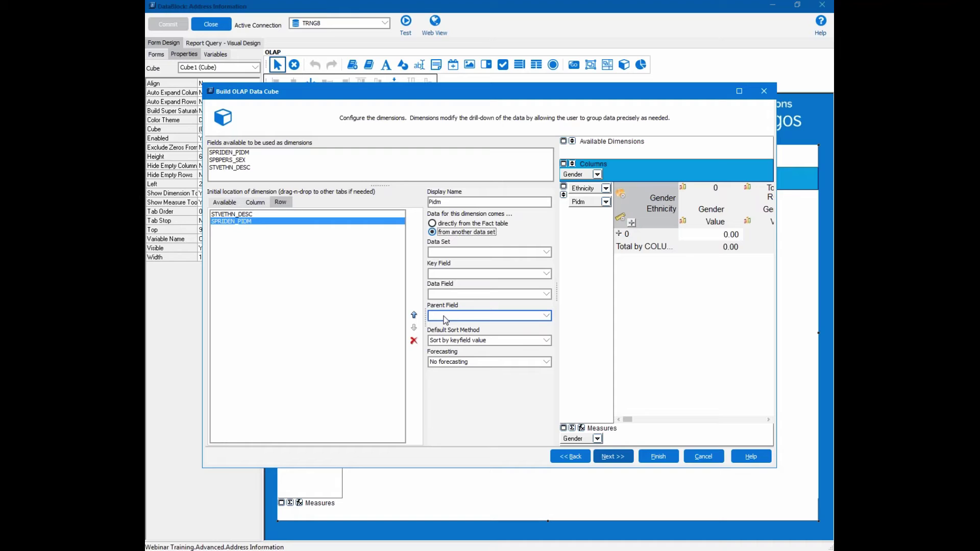
pyautogui.click(454, 252)
pyautogui.click(451, 262)
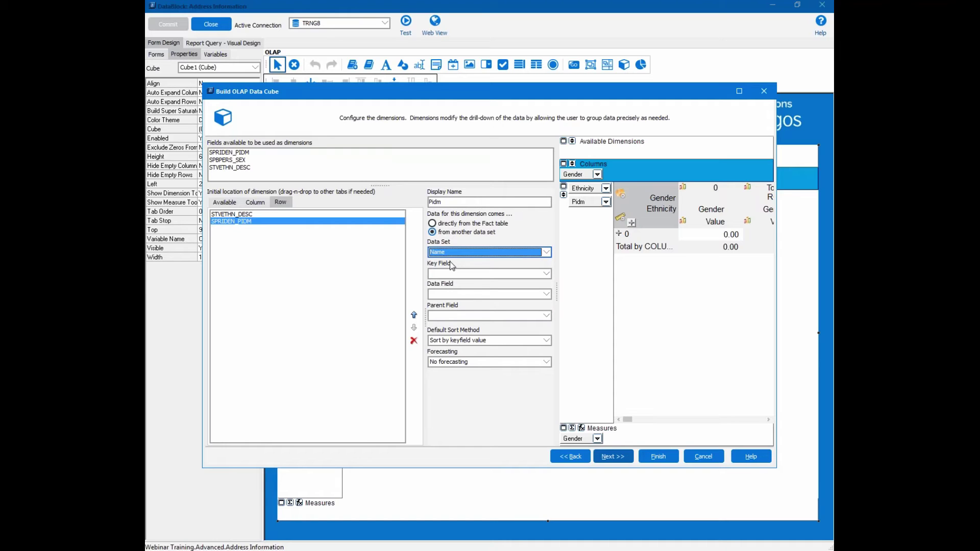
pyautogui.click(448, 273)
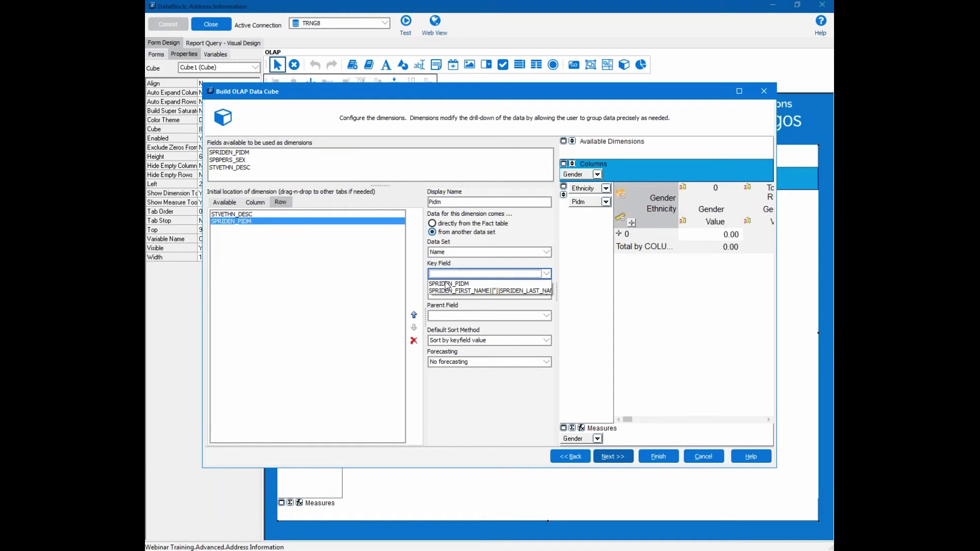
pyautogui.click(448, 283)
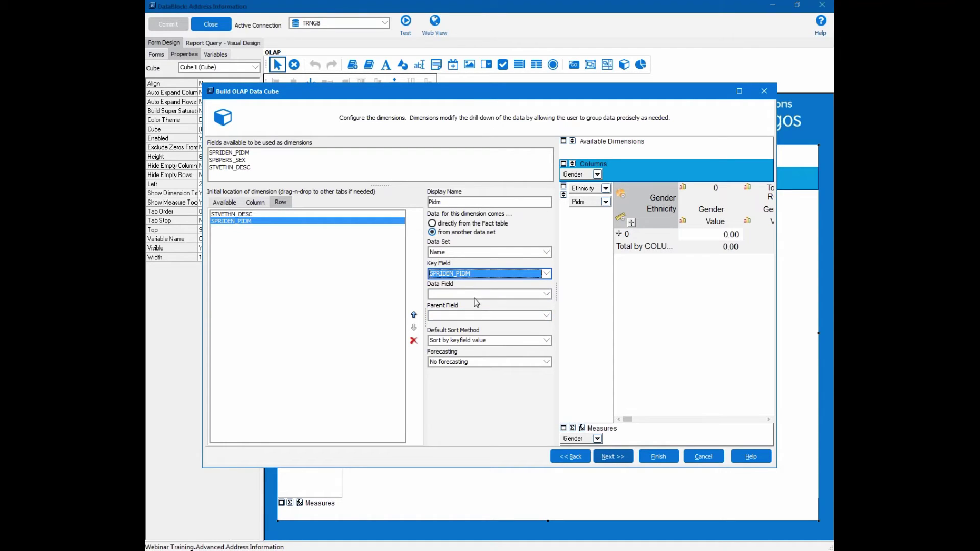
pyautogui.click(445, 295)
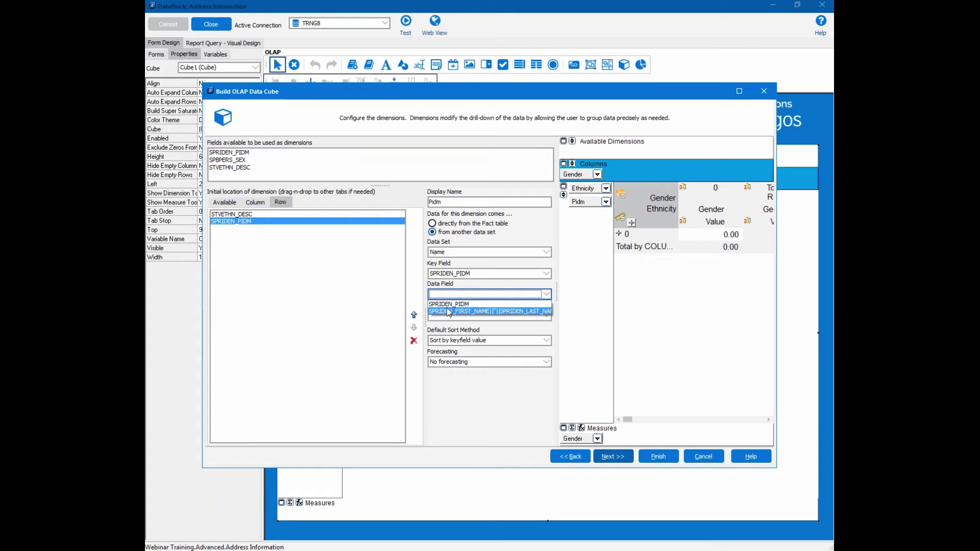
pyautogui.click(454, 311)
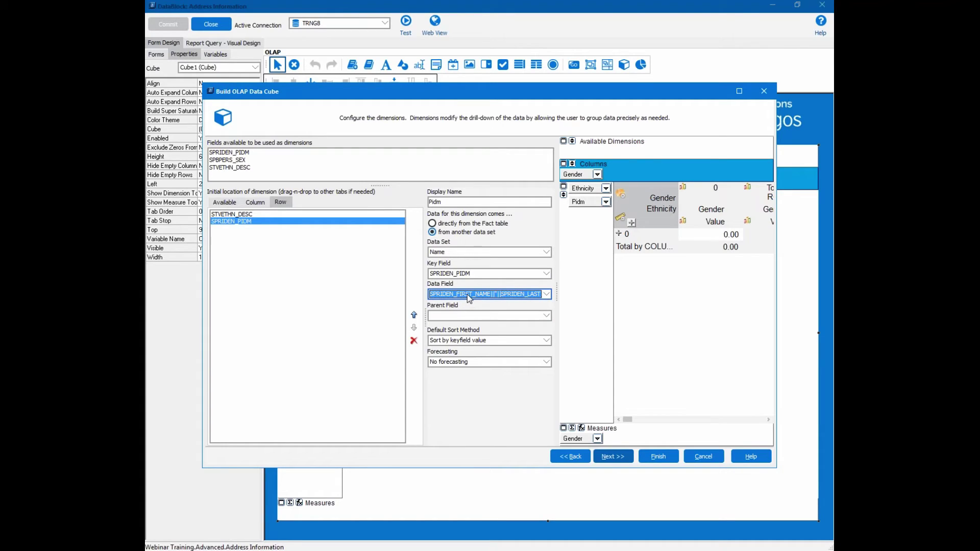
# Step: Finish the cube wizard, commit the DataBlock changes, and close the DataBlock editor
pyautogui.click(658, 457)
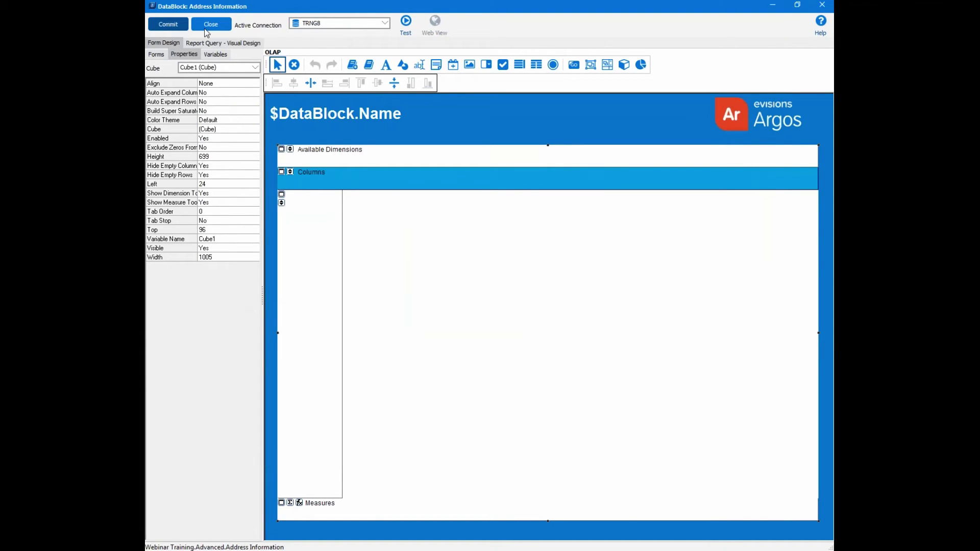
pyautogui.click(168, 25)
pyautogui.click(211, 25)
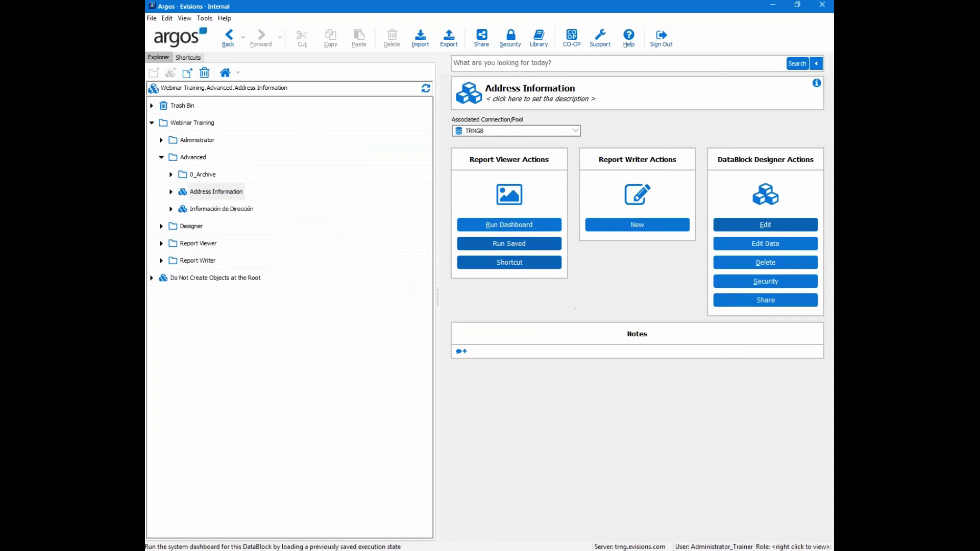
# Step: Run the Address Information dashboard and expand the African-American row of the OLAP cube to the individual names
pyautogui.click(512, 226)
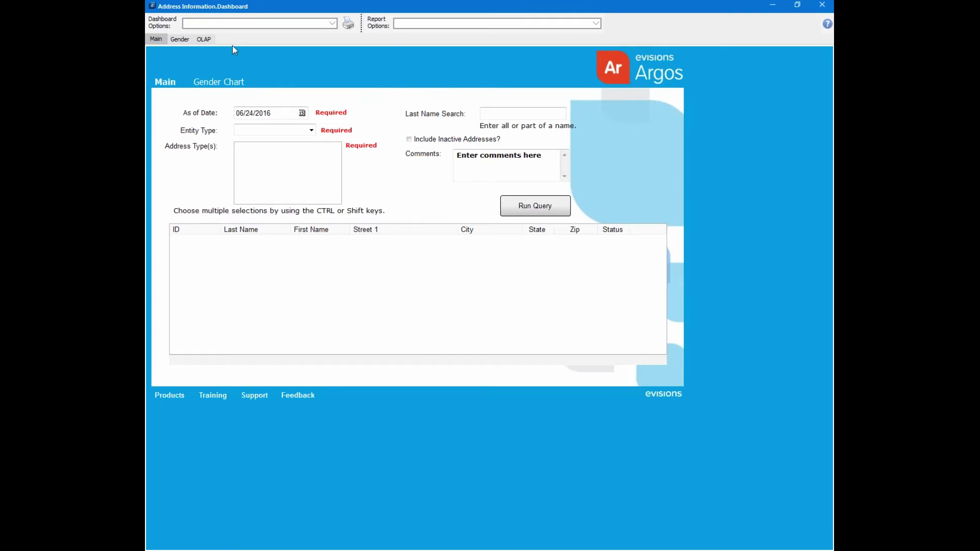
pyautogui.click(205, 39)
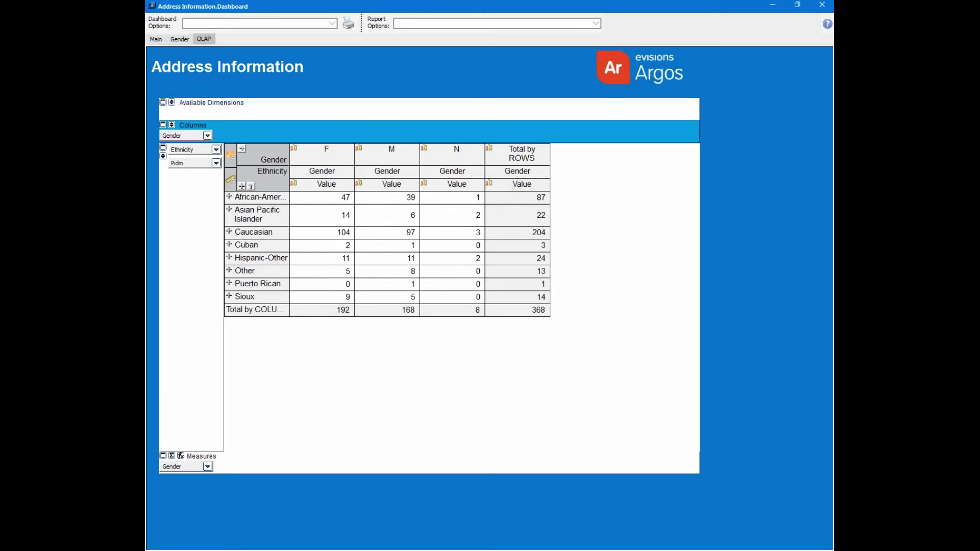
pyautogui.click(229, 197)
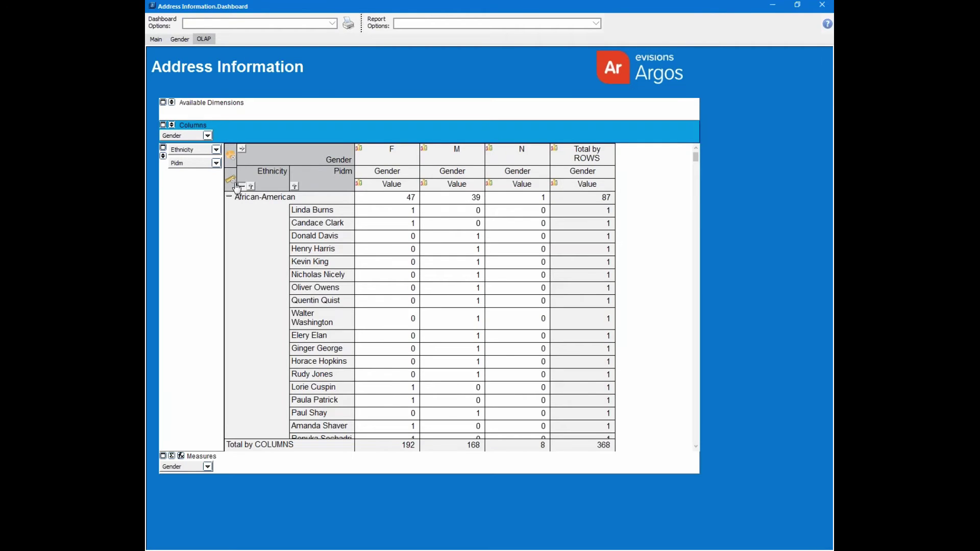
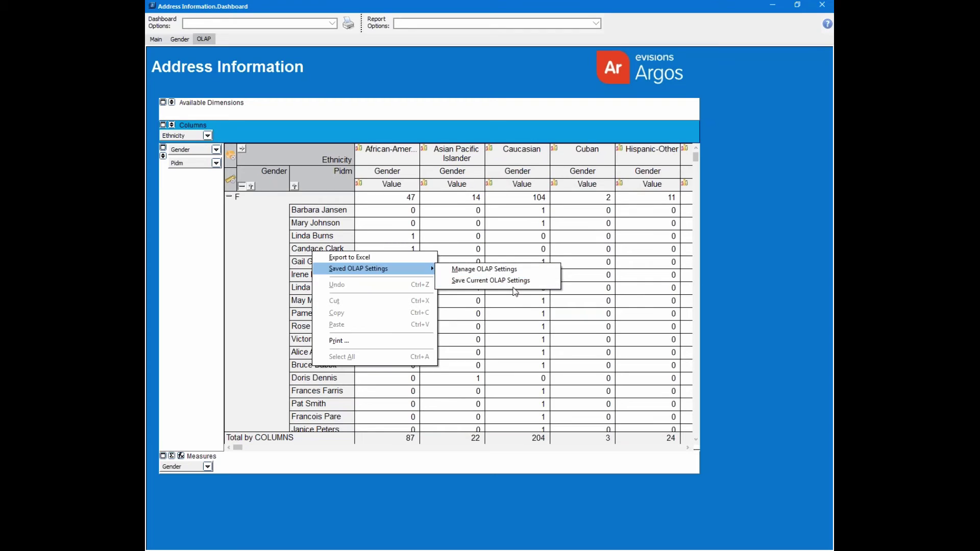
# Step: Save the current OLAP settings with the name and description Example Saved Setting, and close the dashboard
pyautogui.click(507, 281)
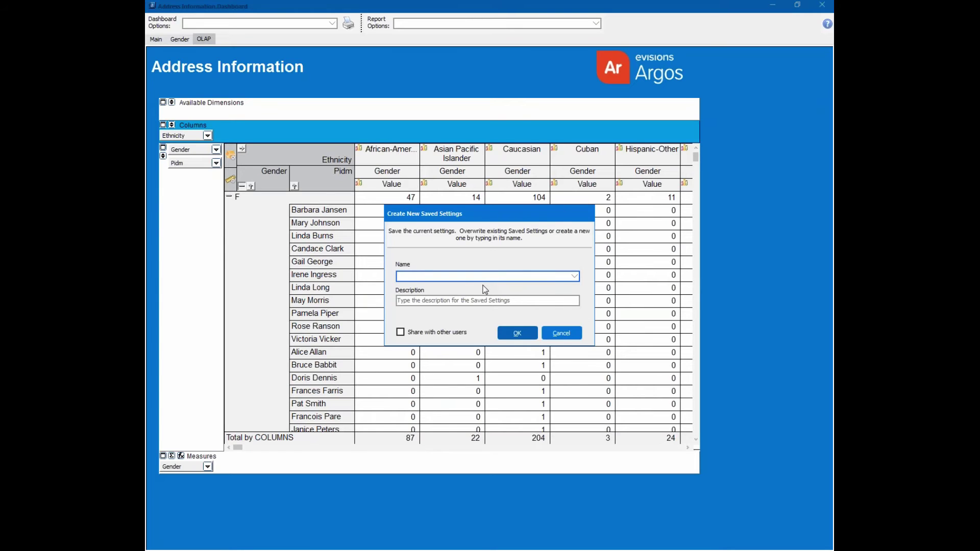
pyautogui.write('Example Saved Setting')
pyautogui.moveTo(459, 276); pyautogui.dragTo(369, 268)
pyautogui.hotkey('ctrl', 'c')
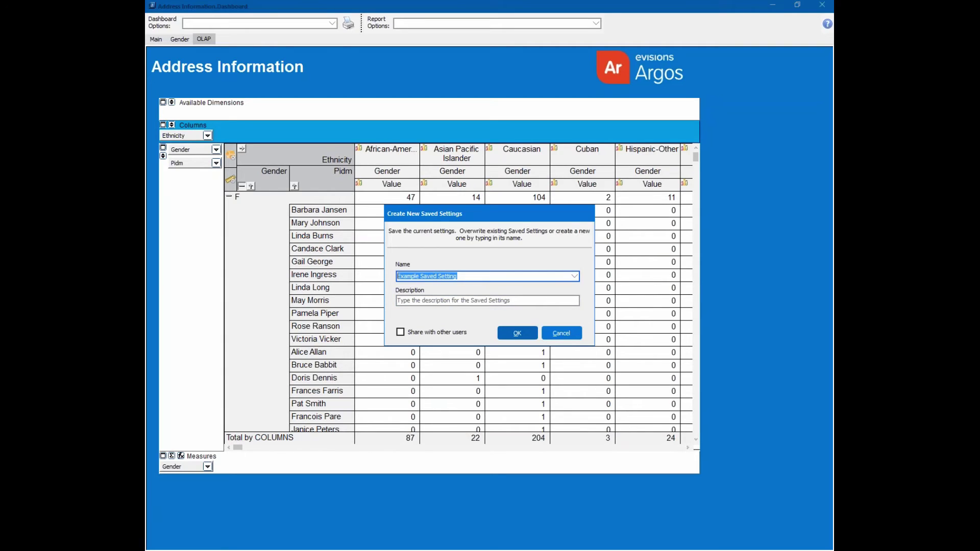
pyautogui.click(417, 300)
pyautogui.hotkey('ctrl', 'v')
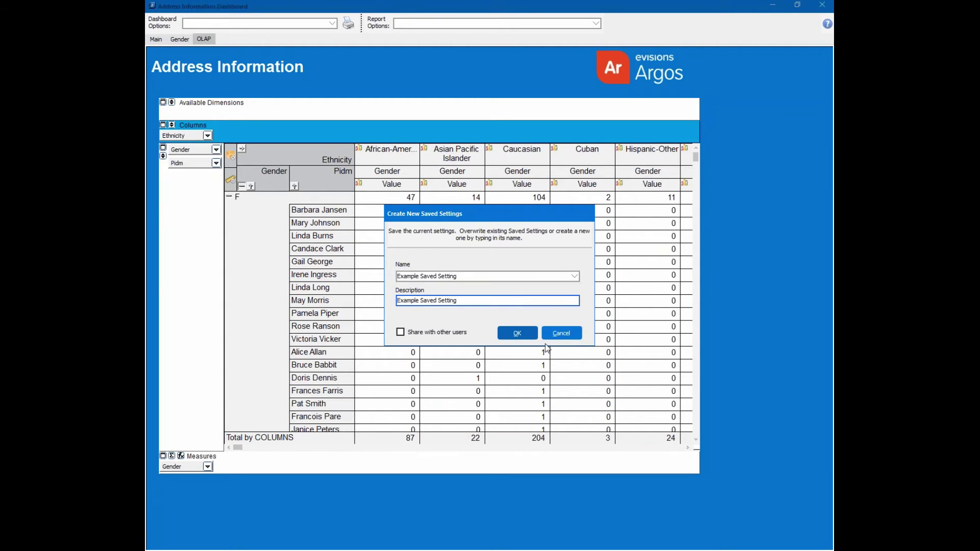
pyautogui.click(516, 335)
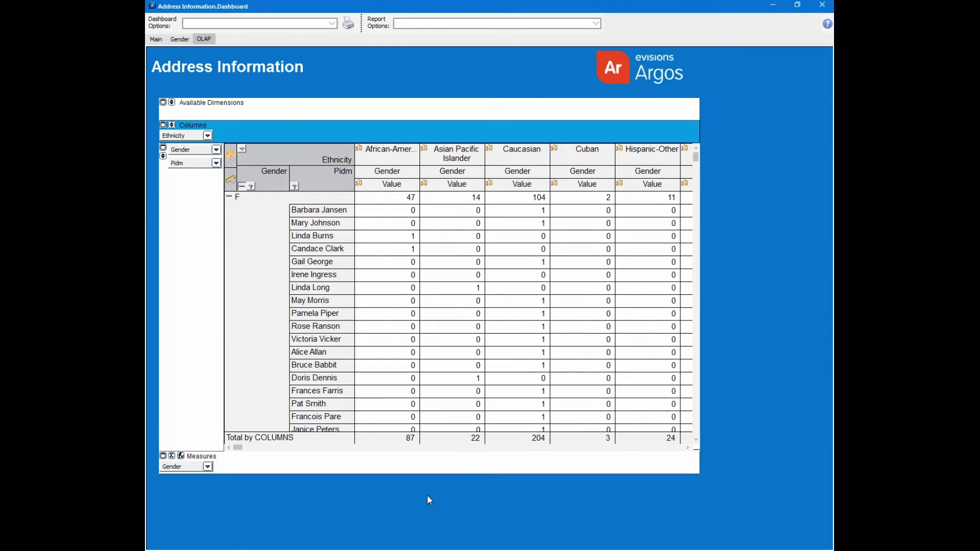
pyautogui.click(821, 5)
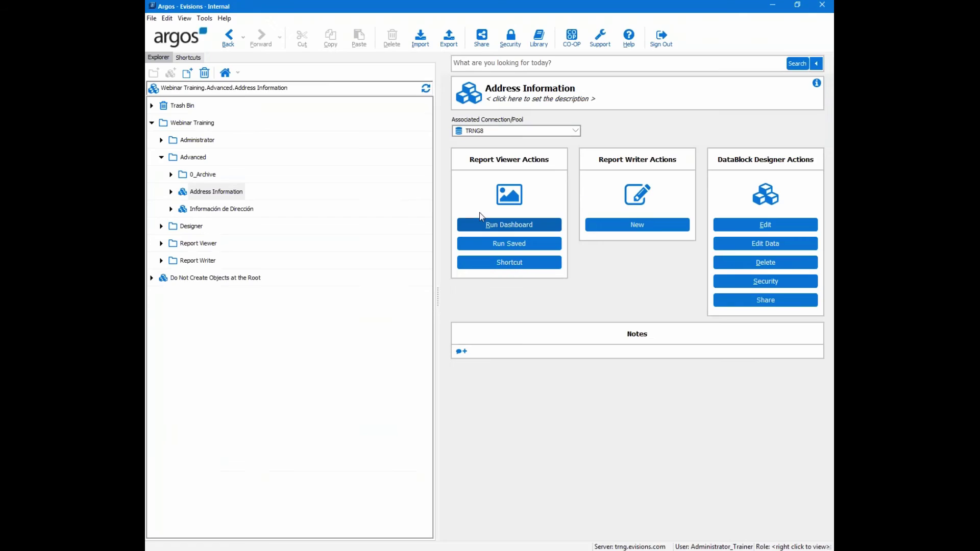
# Step: Run the dashboard again, load Example Saved Setting into the OLAP cube, and close the dashboard
pyautogui.click(502, 225)
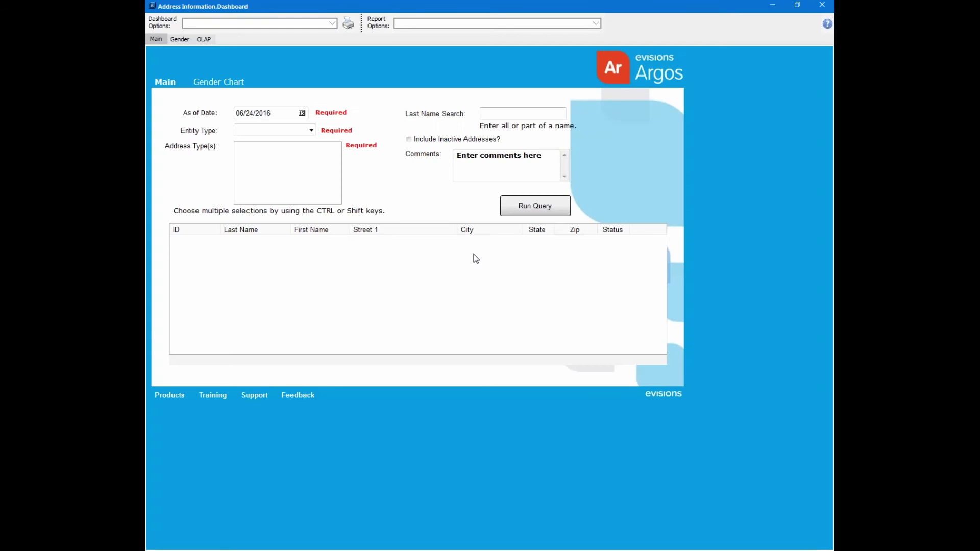
pyautogui.click(204, 39)
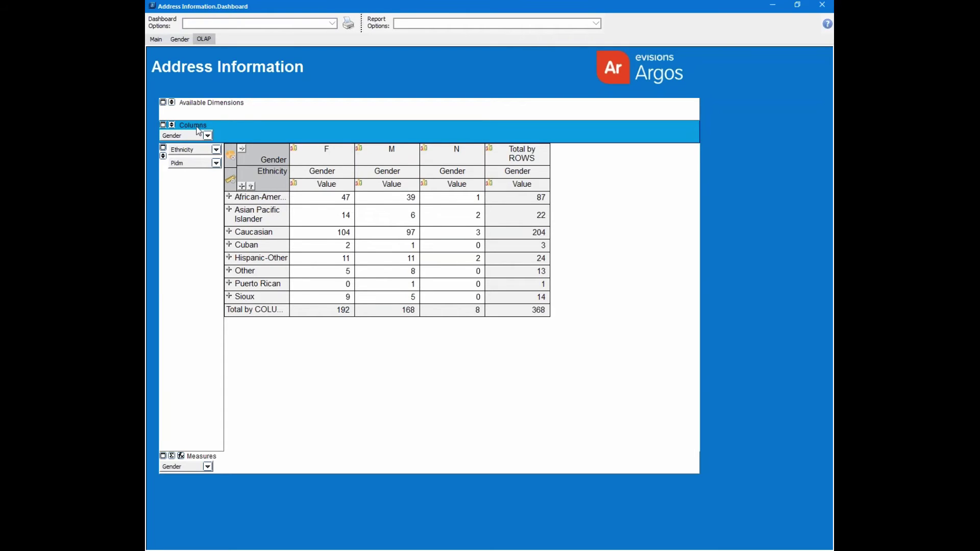
pyautogui.rightClick(346, 295)
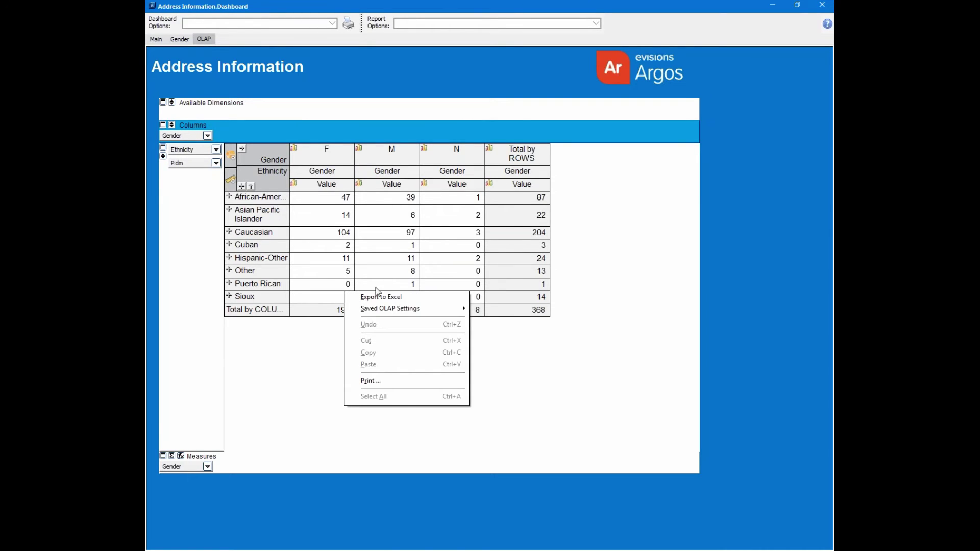
pyautogui.moveTo(386, 313)
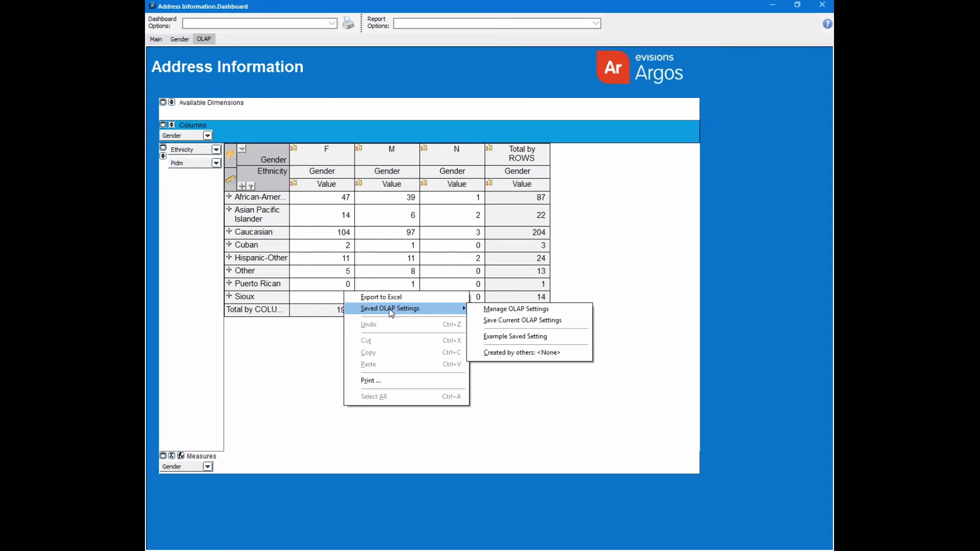
pyautogui.click(519, 340)
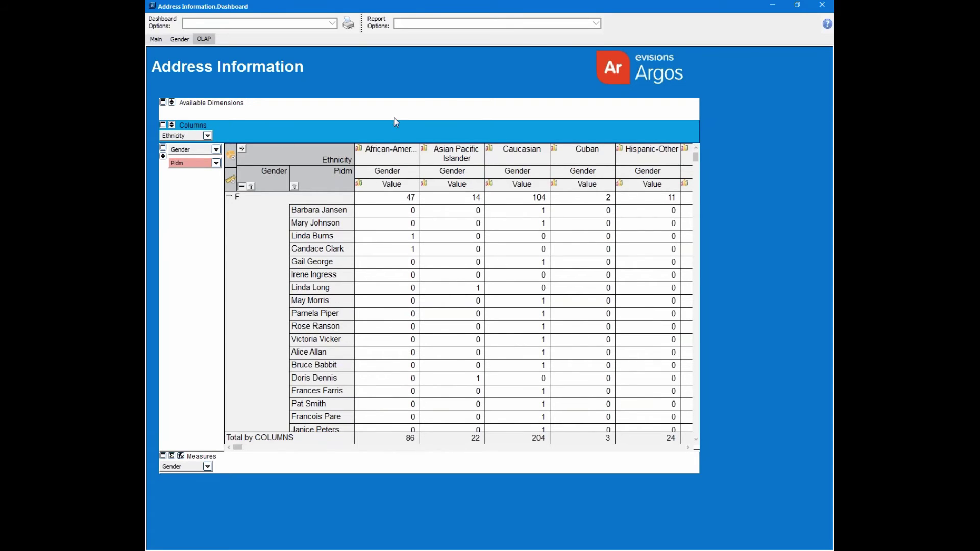
pyautogui.click(823, 5)
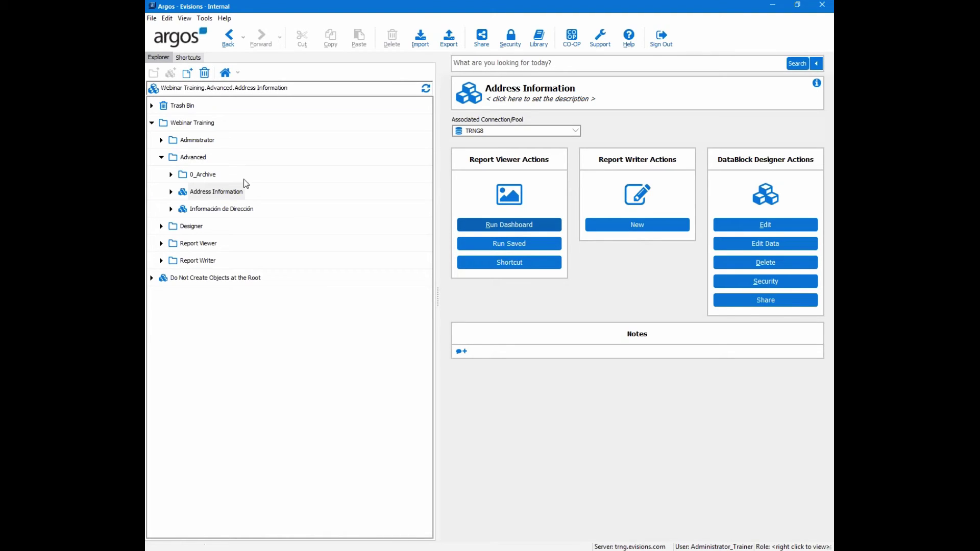
# Step: Create a schedule for the Dashboard object under the Address Information DataBlock and make it inactive
pyautogui.doubleClick(183, 194)
pyautogui.click(214, 209)
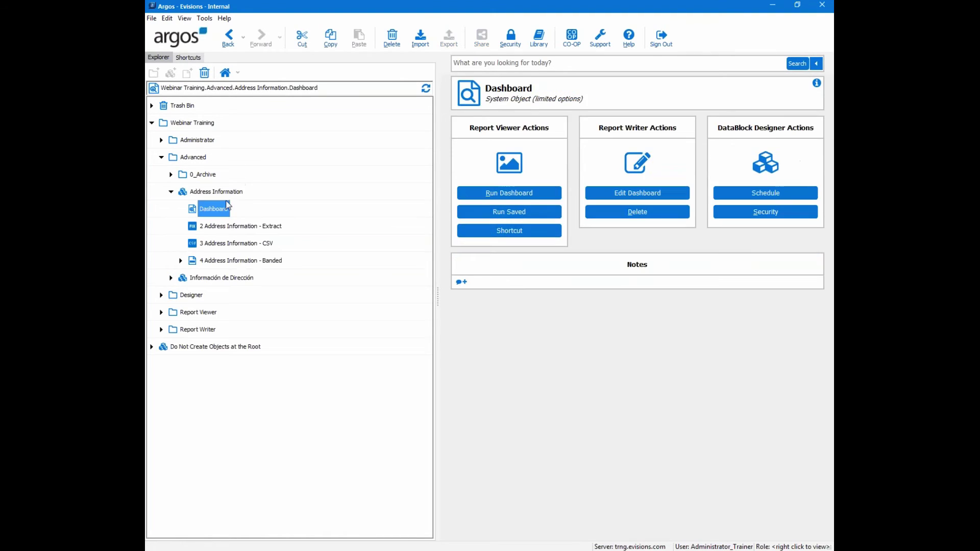
pyautogui.click(790, 195)
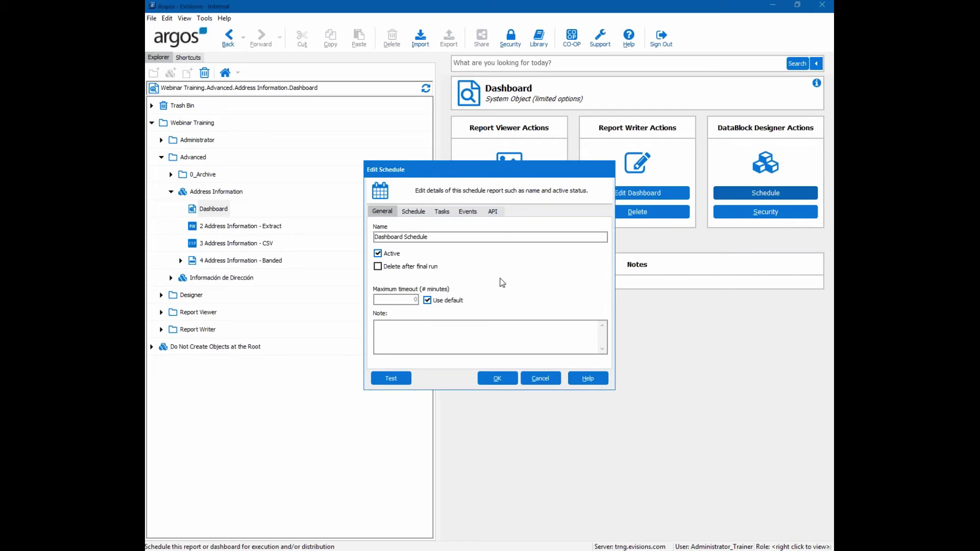
pyautogui.click(378, 254)
# Step: Add a Save execution state task that keeps at most 10 states titled %%Now()%%, and save the schedule
pyautogui.click(442, 212)
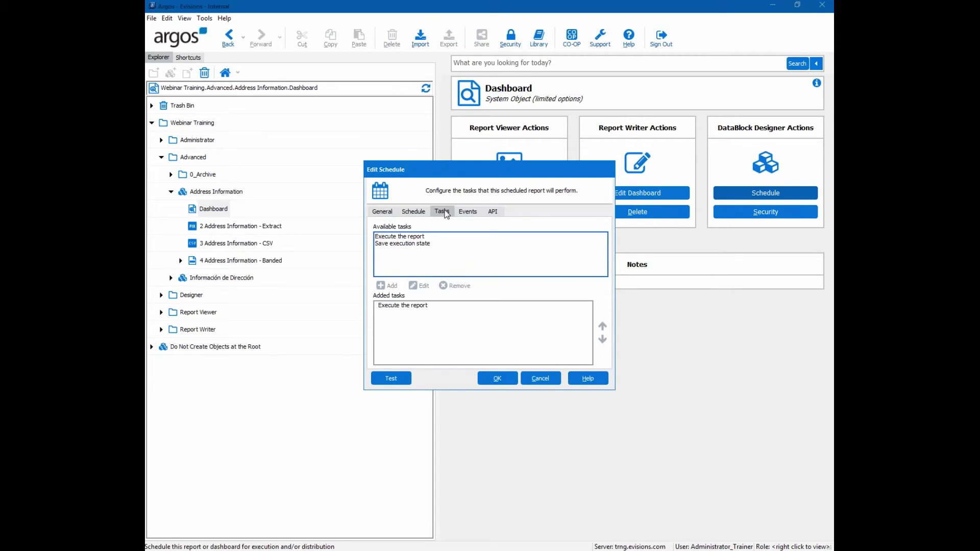
pyautogui.click(409, 244)
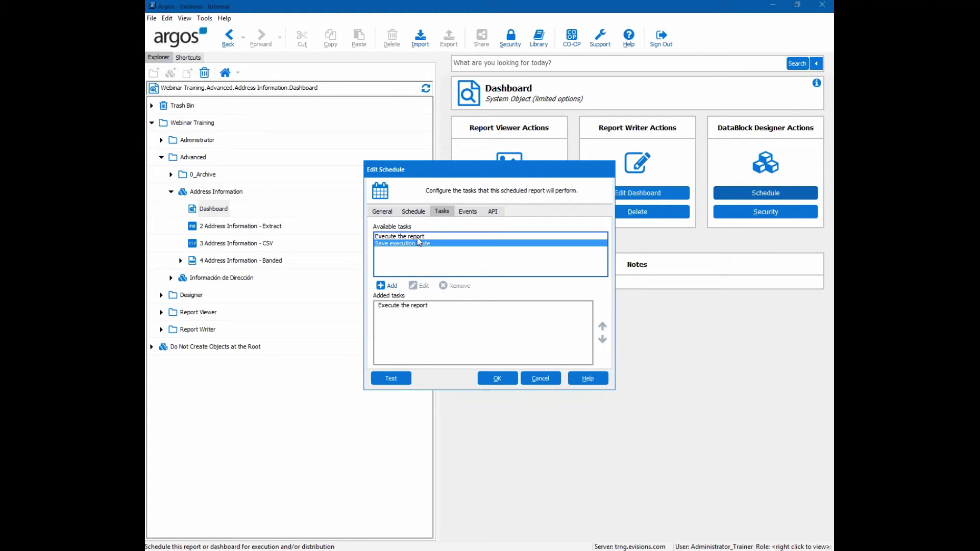
pyautogui.click(386, 286)
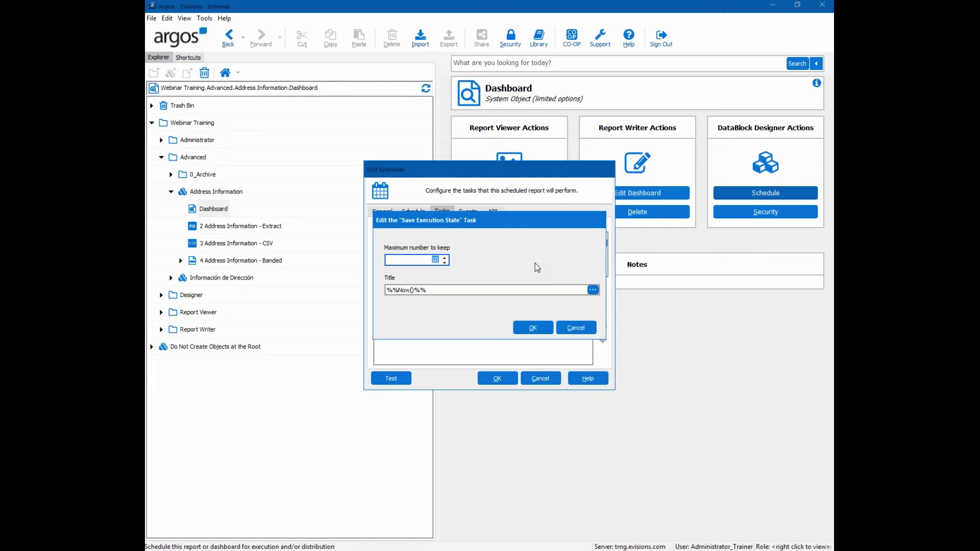
pyautogui.click(532, 332)
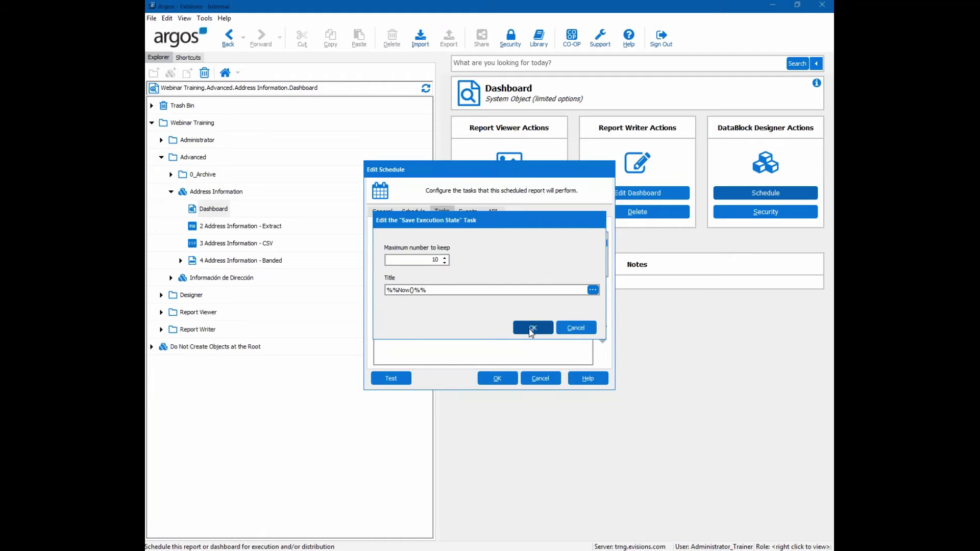
pyautogui.click(502, 382)
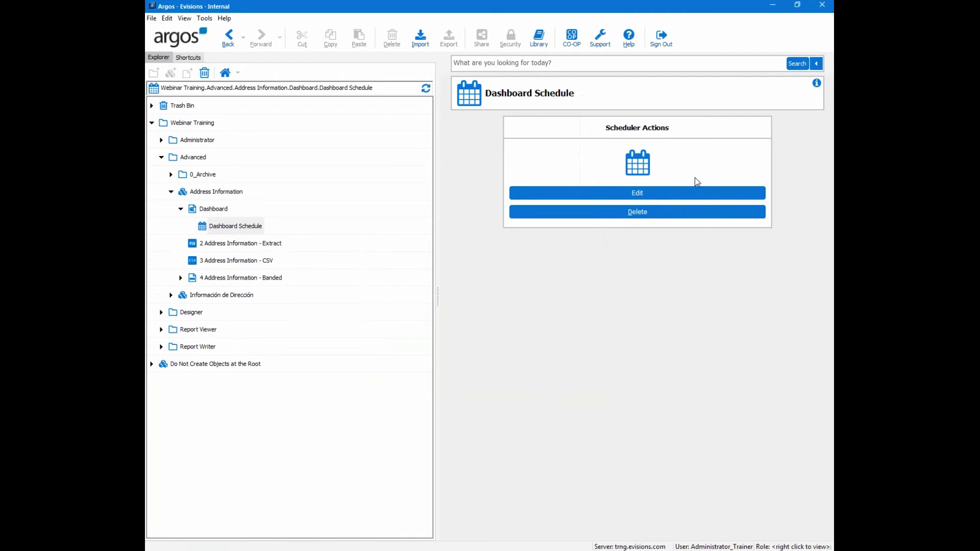
# Step: Reopen Dashboard Schedule for editing, run its test execution, and close the schedule dialog
pyautogui.click(576, 198)
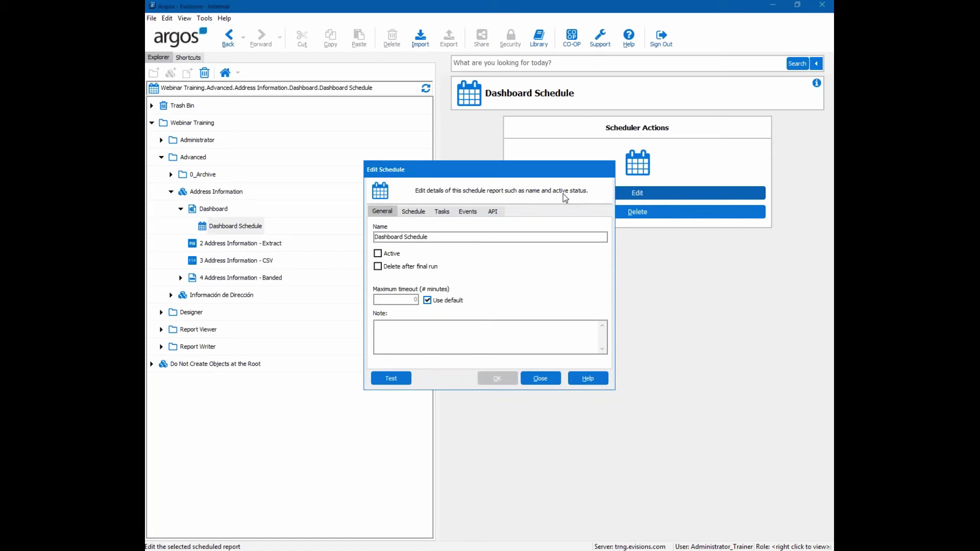
pyautogui.click(394, 381)
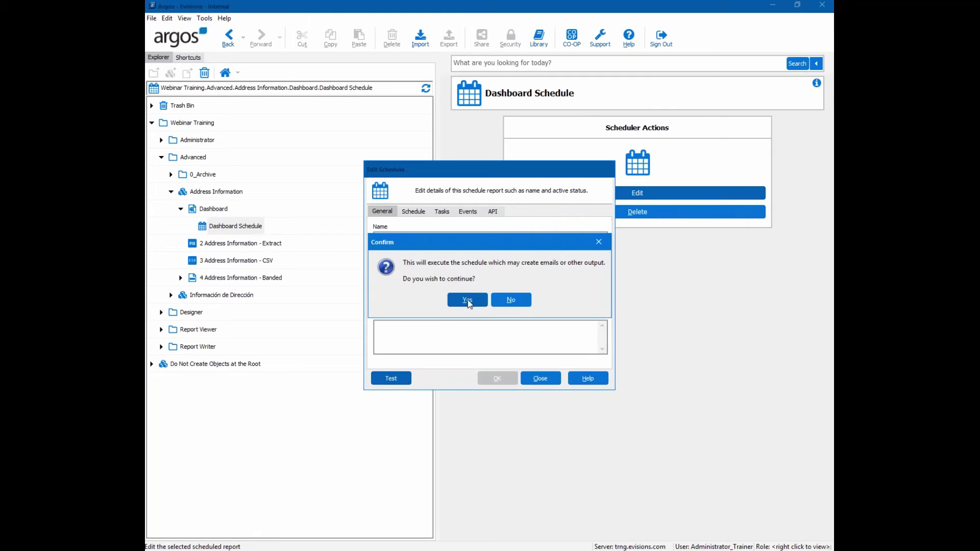
pyautogui.click(468, 300)
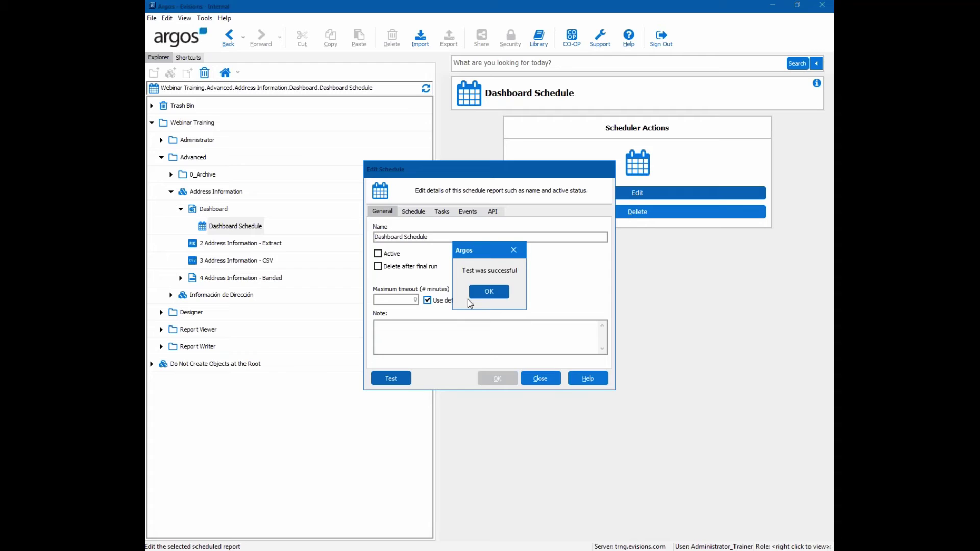
pyautogui.click(488, 292)
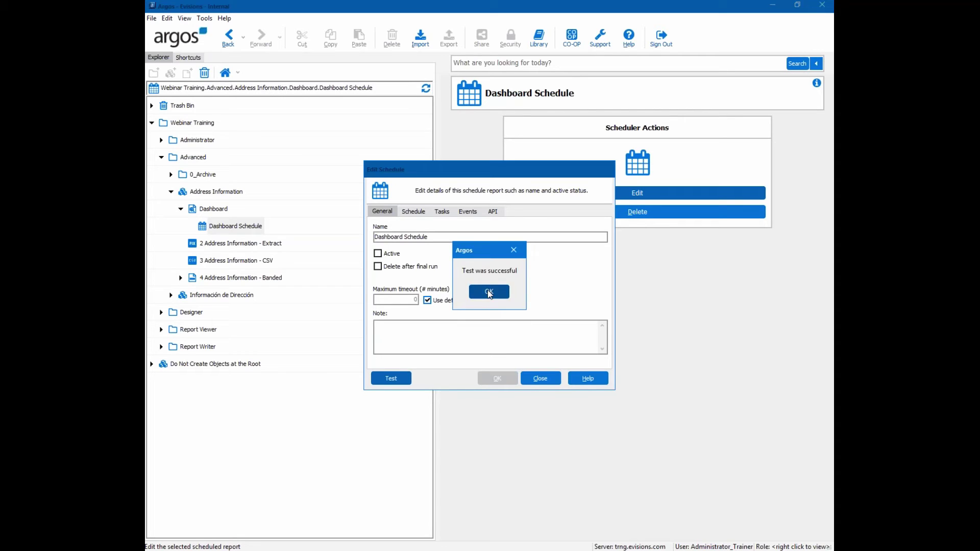
pyautogui.click(543, 380)
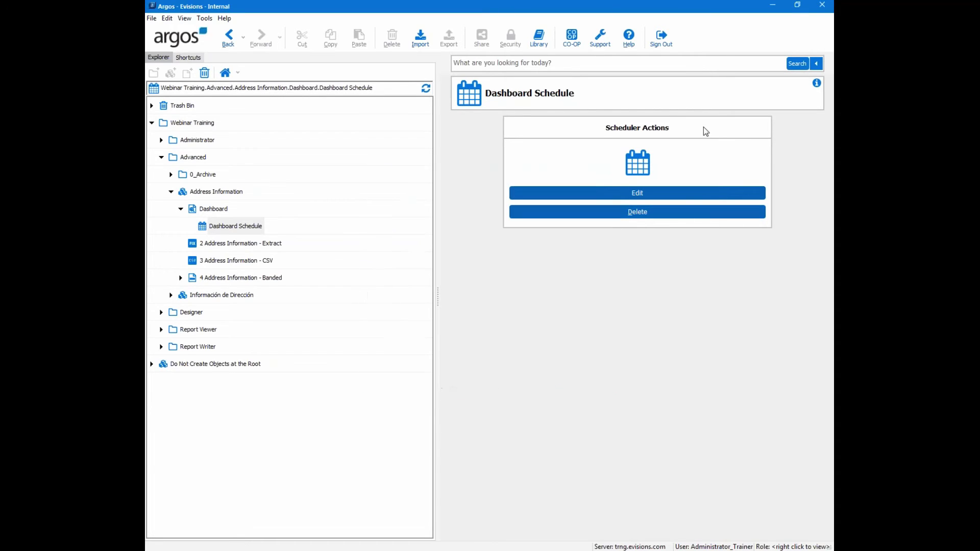
# Step: Run the Dashboard object from the saved execution state of 6/24/2016 9:54:50 AM, and close the dashboard
pyautogui.click(210, 210)
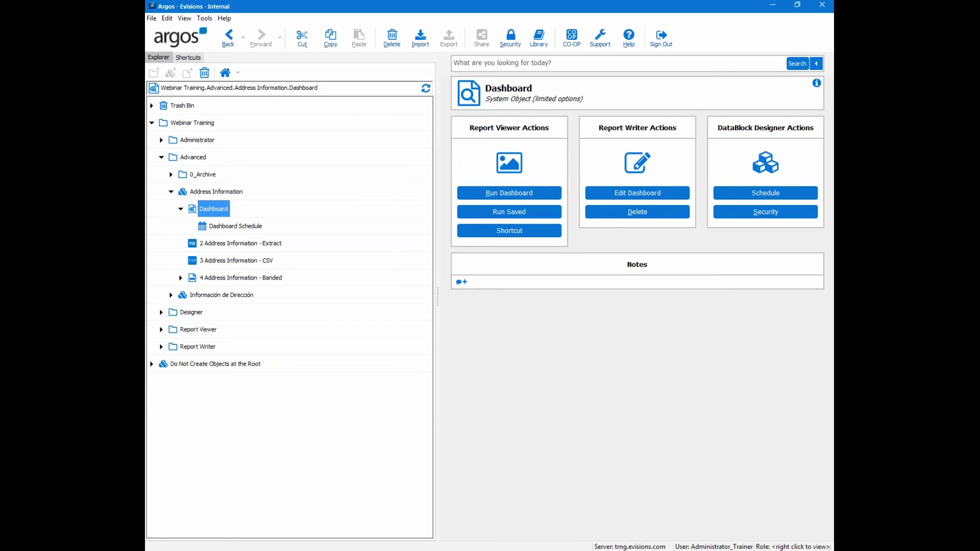
pyautogui.click(534, 194)
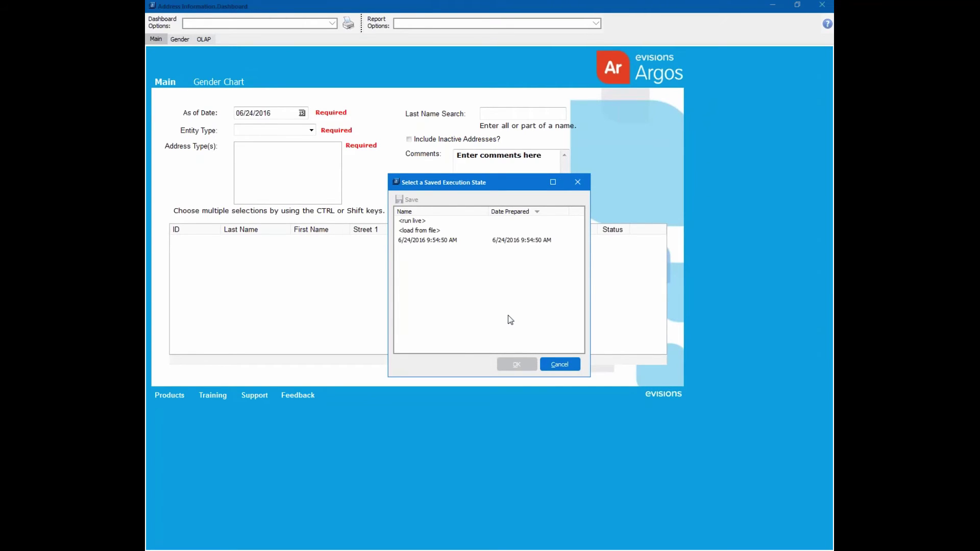
pyautogui.click(420, 230)
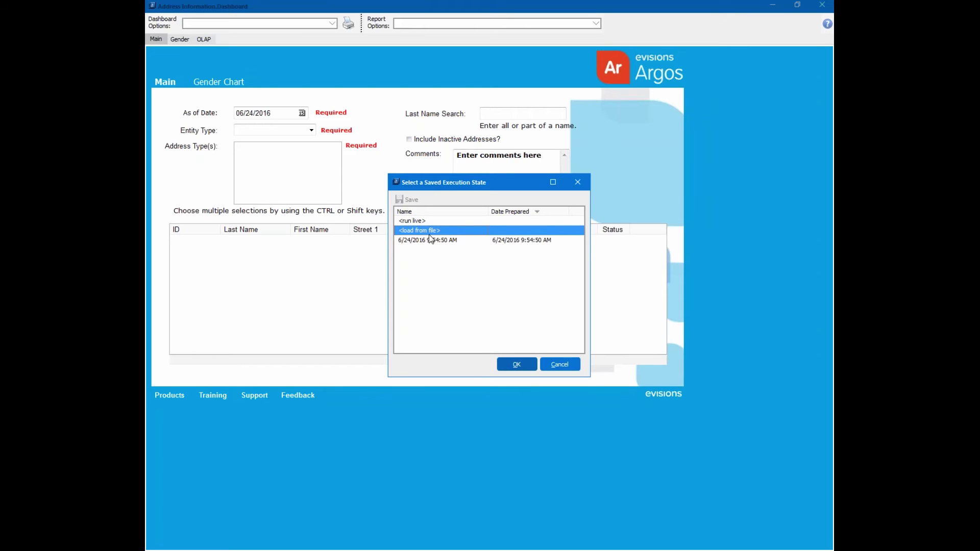
pyautogui.click(426, 221)
pyautogui.click(424, 231)
pyautogui.click(439, 240)
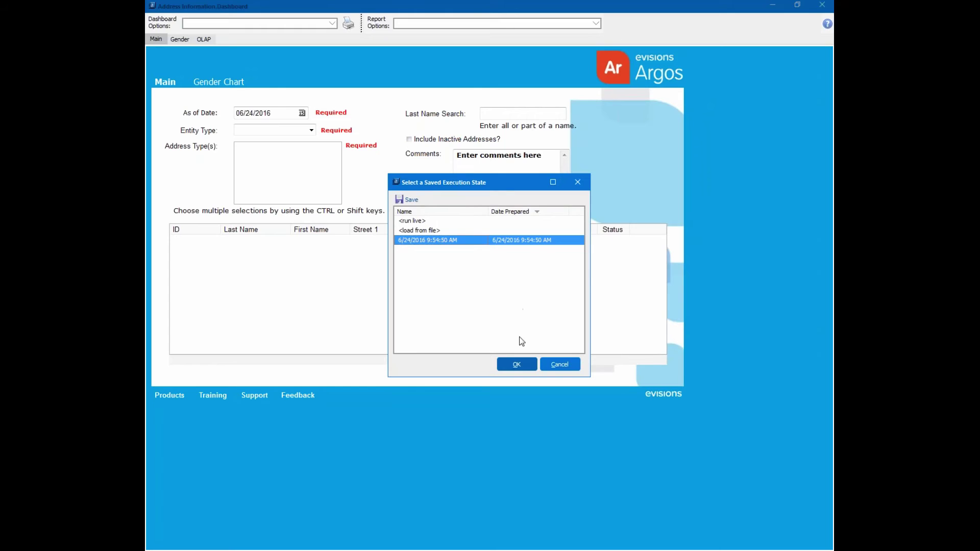
pyautogui.click(517, 367)
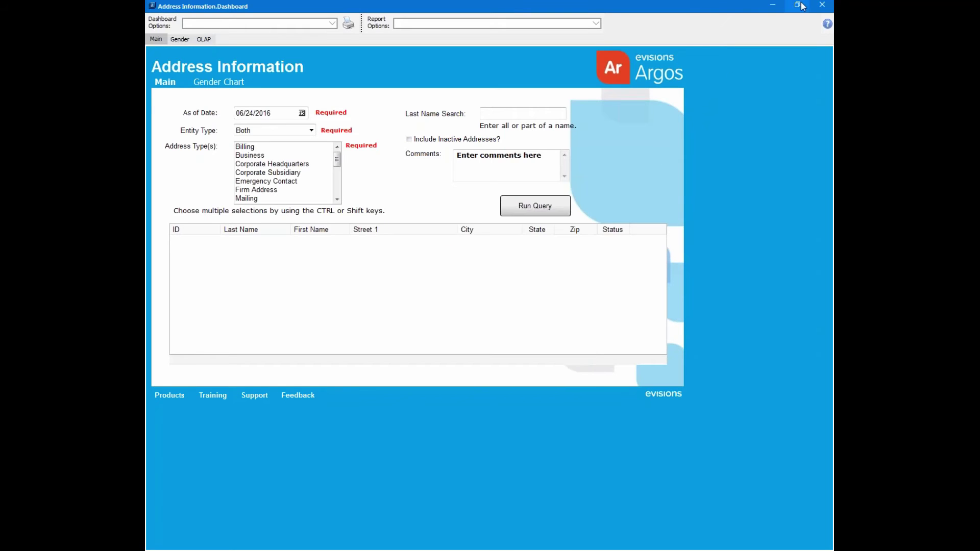
pyautogui.click(826, 7)
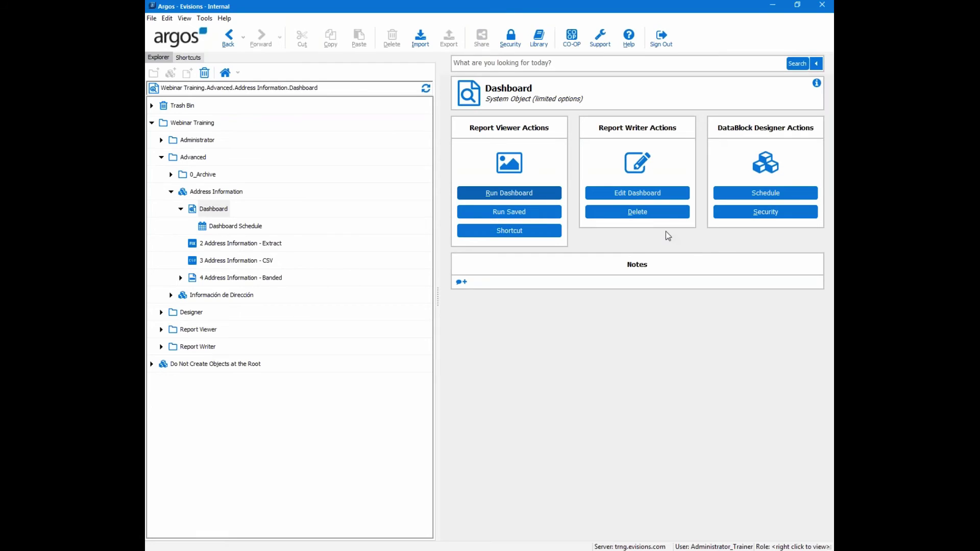
# Step: Run the Dashboard object again to review the saved execution state choices, and cancel the selection
pyautogui.click(559, 192)
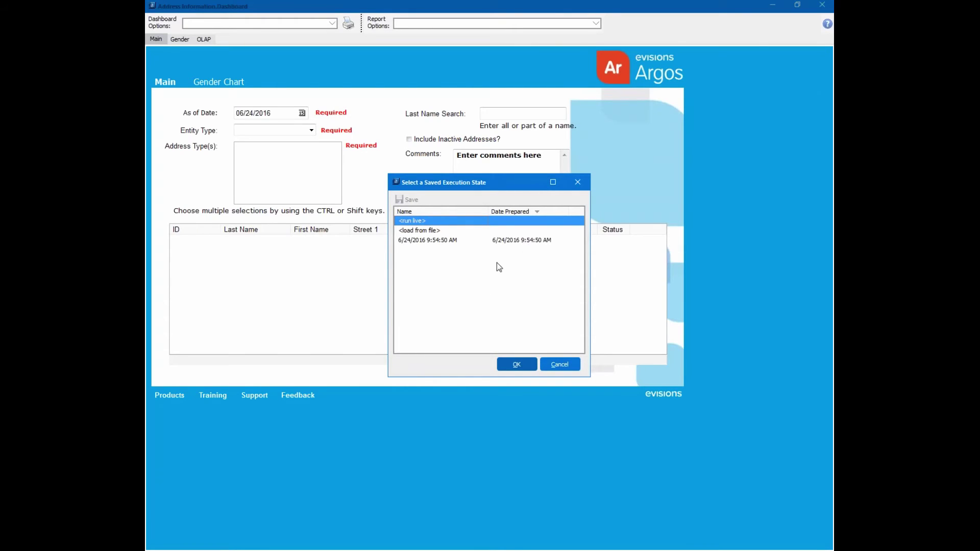
pyautogui.click(559, 365)
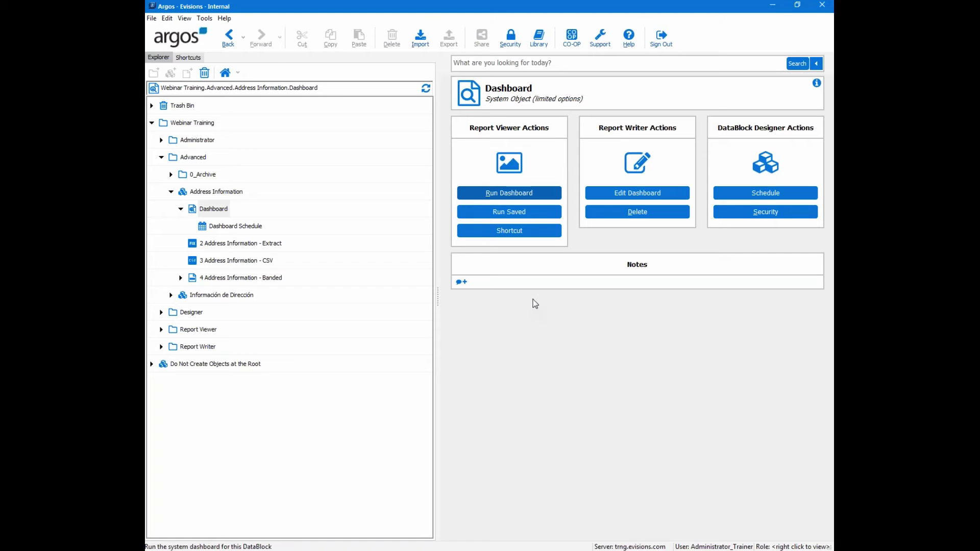
pyautogui.hotkey('alt', 'Tab')
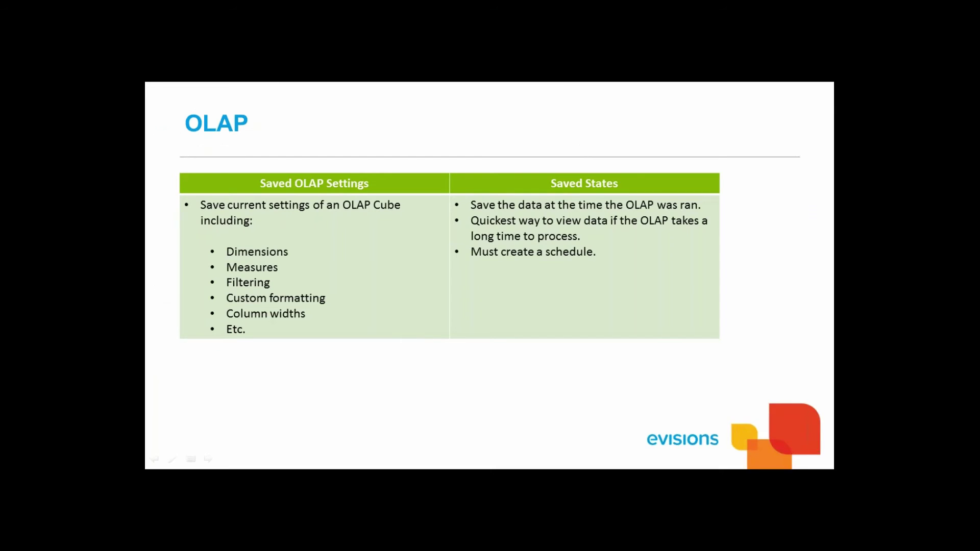
pyautogui.click(433, 383)
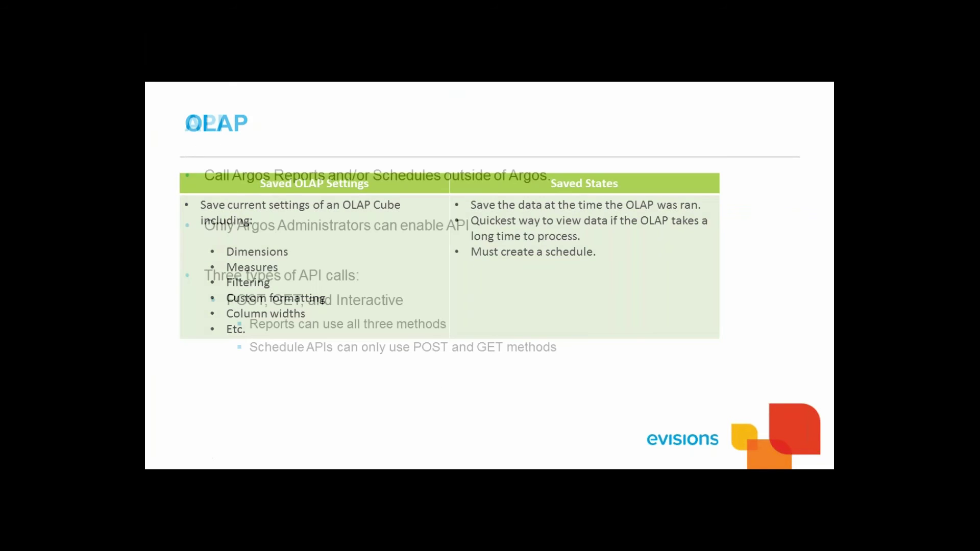
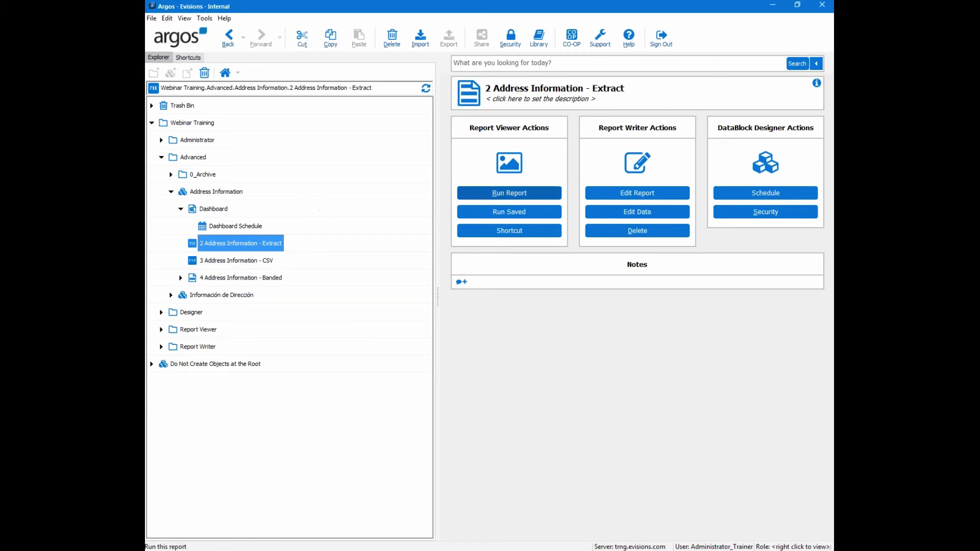
# Step: Open the 2 Address Information - Extract report for editing and make it accessible to the API
pyautogui.click(640, 197)
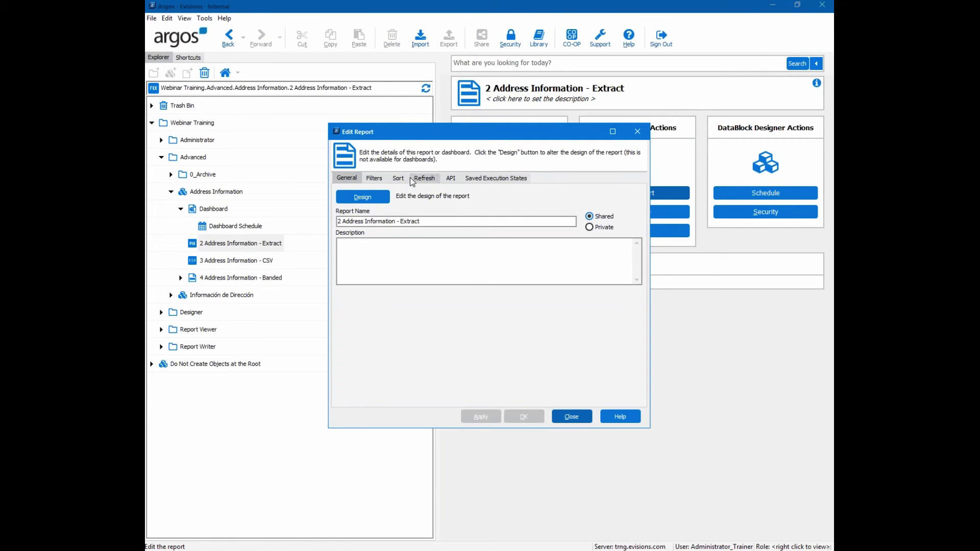
pyautogui.click(452, 179)
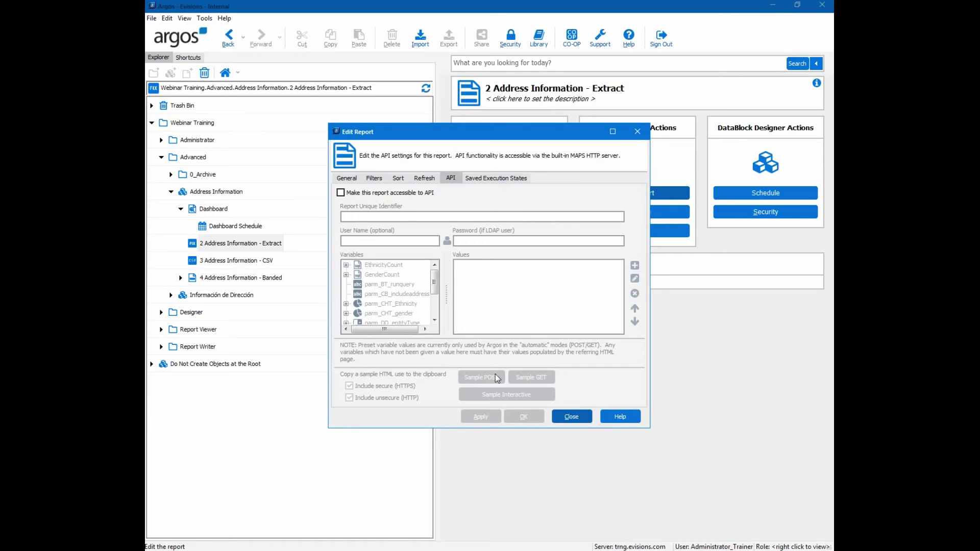
pyautogui.click(341, 193)
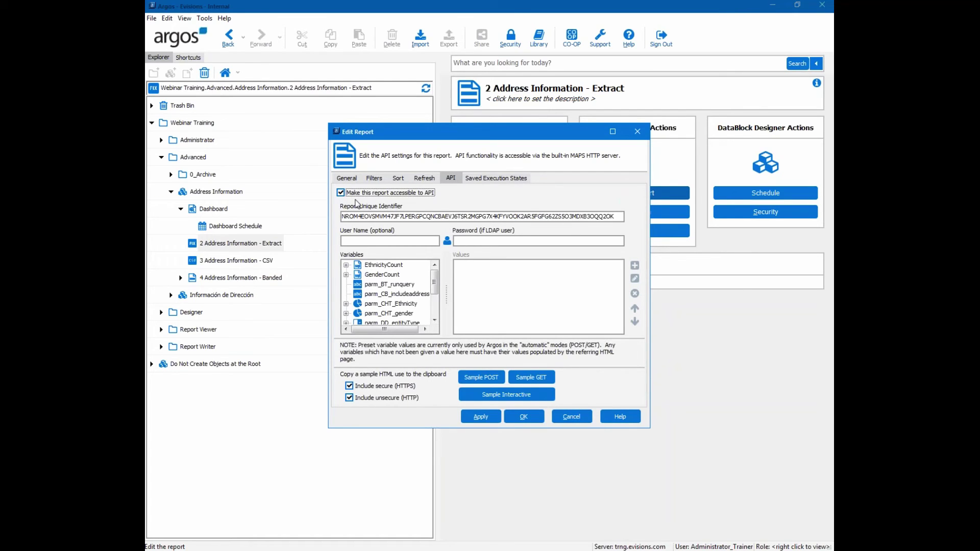
# Step: Examine the report's API settings: unique identifier, optional login fields, variables list and sample HTML options
pyautogui.click(375, 217)
pyautogui.click(501, 242)
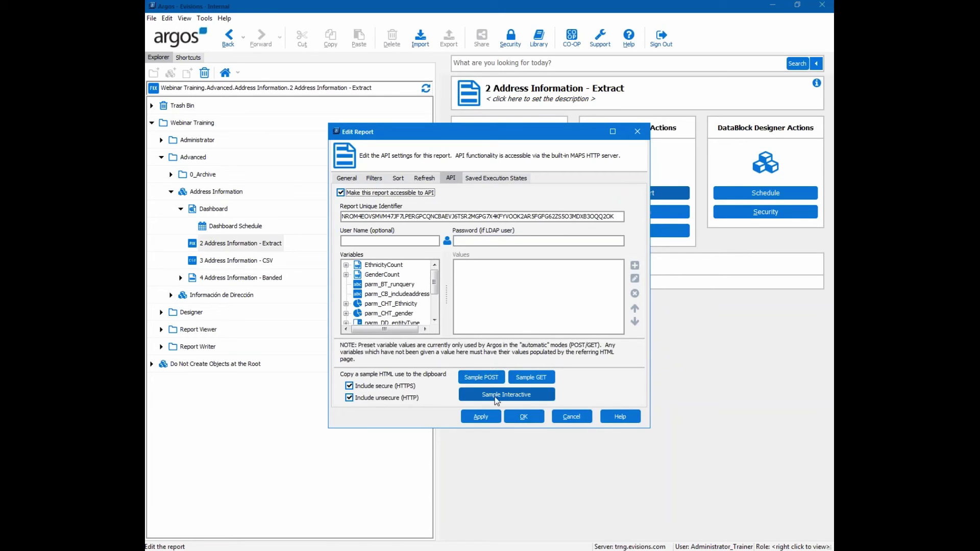
pyautogui.click(426, 217)
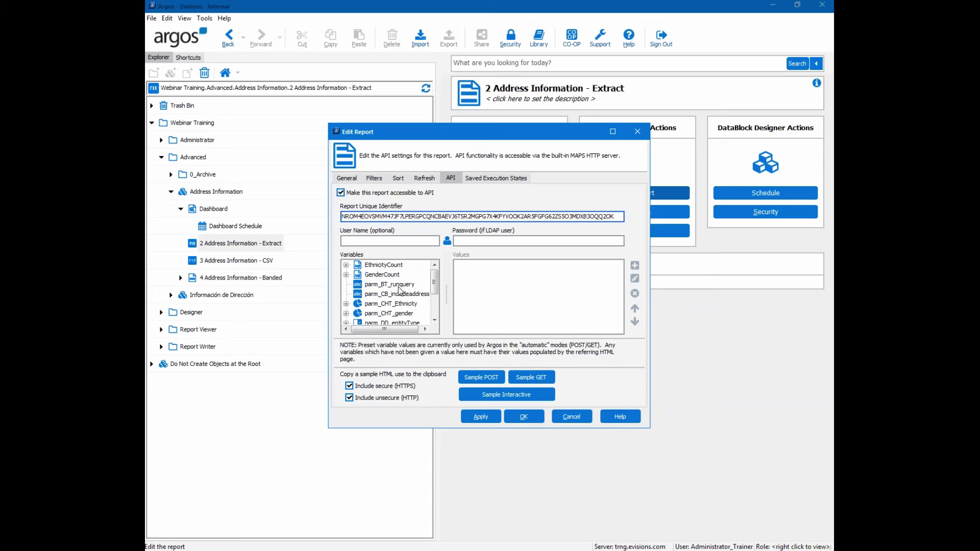
pyautogui.moveTo(434, 283)
pyautogui.mouseDown()
pyautogui.moveTo(439, 309)
pyautogui.moveTo(435, 264)
pyautogui.mouseUp()
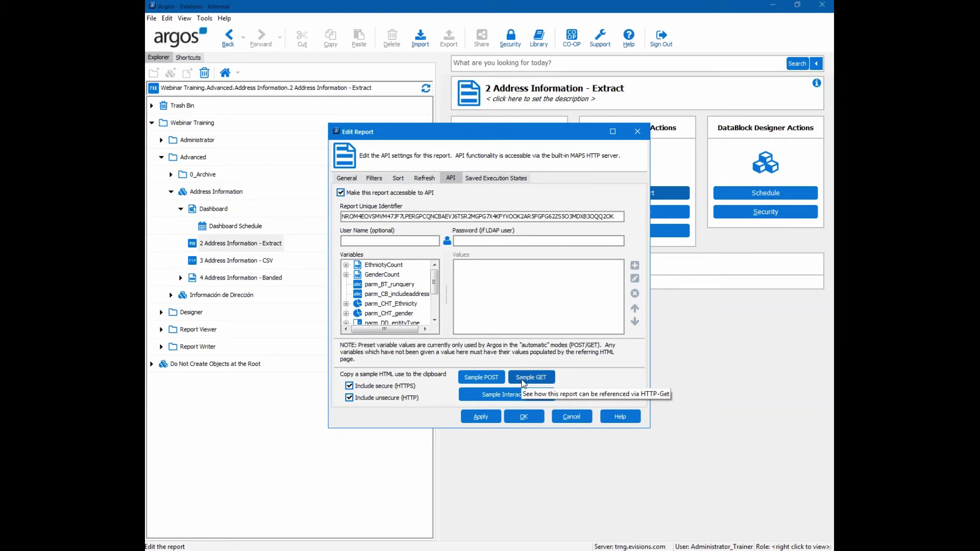
pyautogui.click(493, 396)
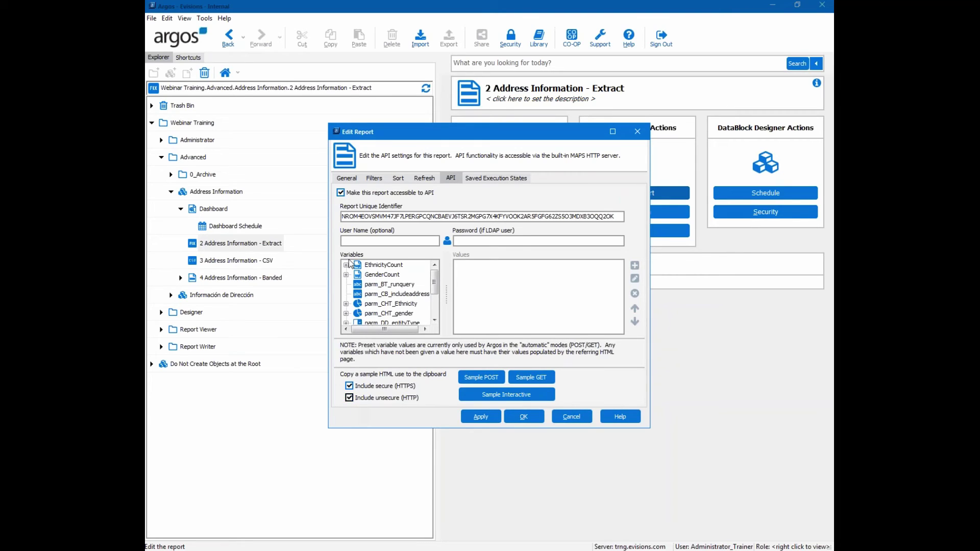
# Step: Try to paste the account's user name into the report's API login settings
pyautogui.click(517, 4)
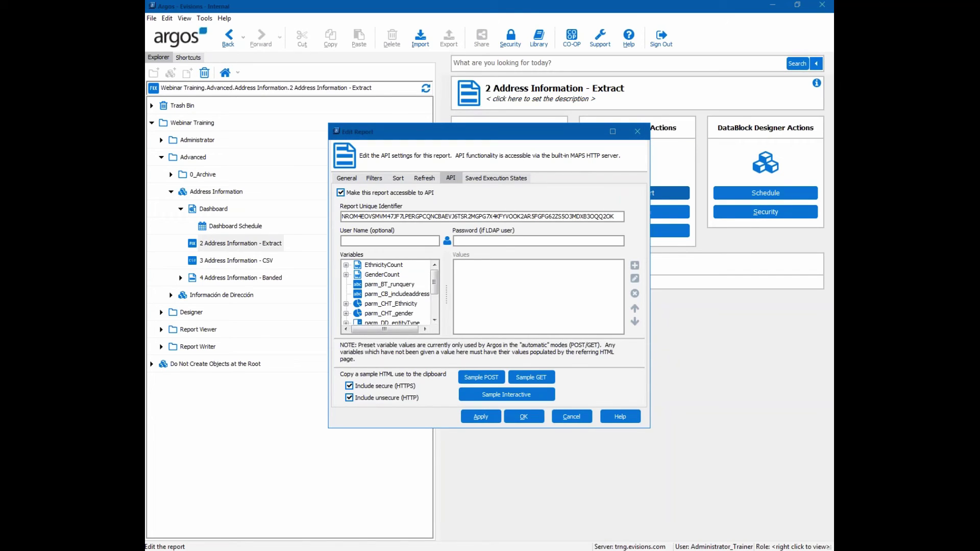
pyautogui.click(396, 241)
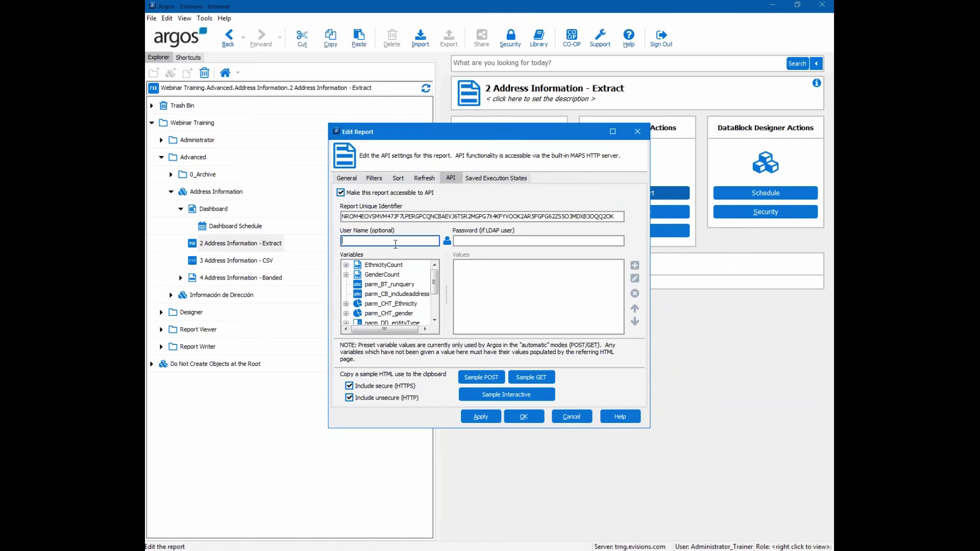
pyautogui.rightClick(393, 241)
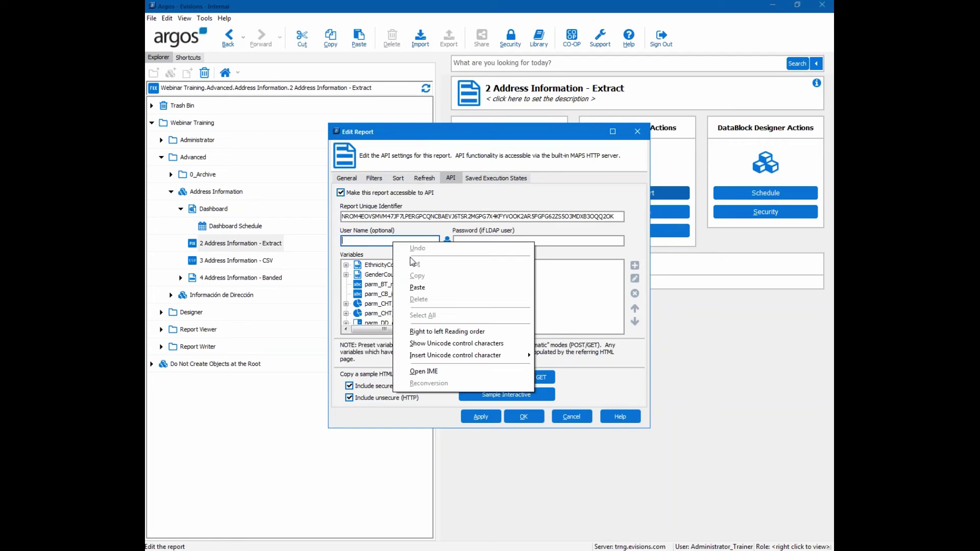
pyautogui.click(418, 287)
pyautogui.hotkey('alt', 'Tab')
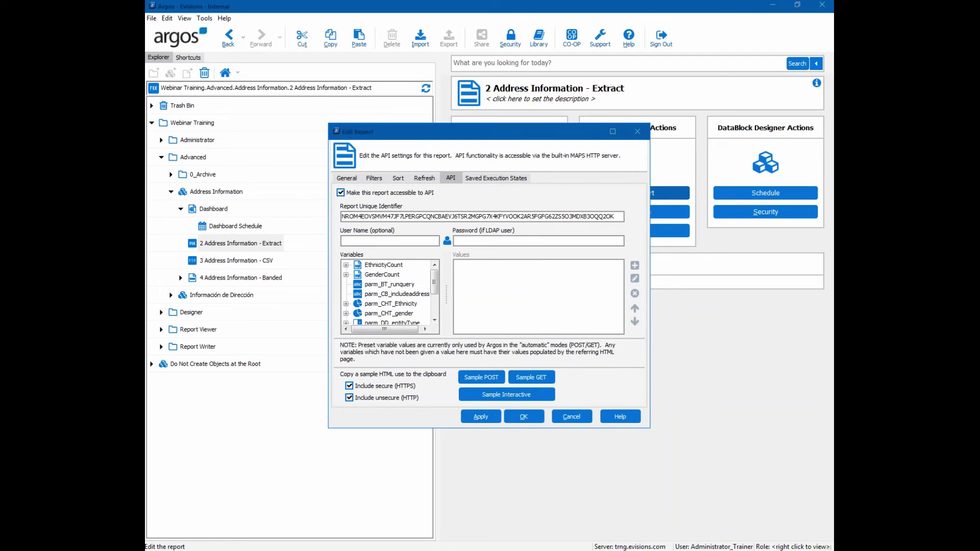
pyautogui.rightClick(415, 243)
pyautogui.click(440, 288)
# Step: Fill in the user name of the account for API calls and paste its password
pyautogui.write('adm')
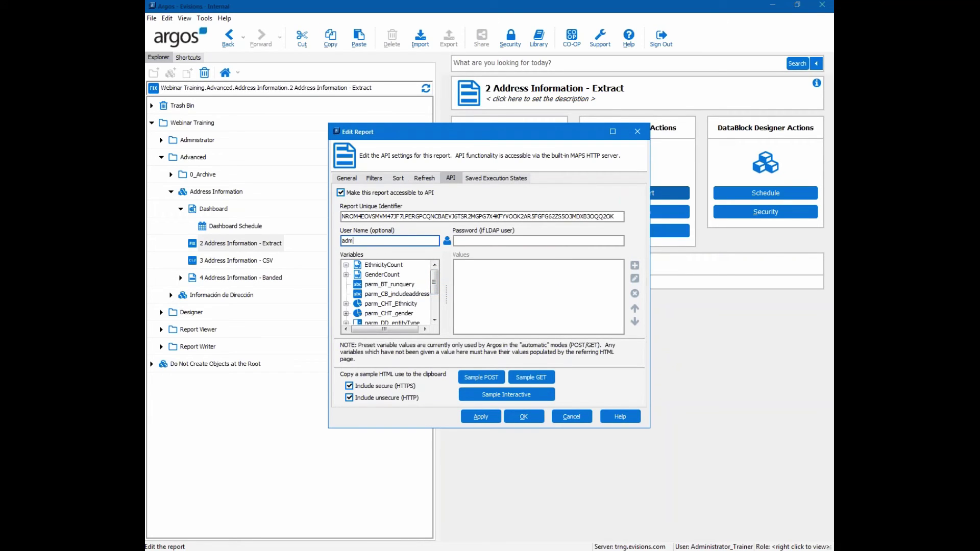
pyautogui.write('inistratot')
pyautogui.write('_trainer')
pyautogui.hotkey('alt', 'Tab')
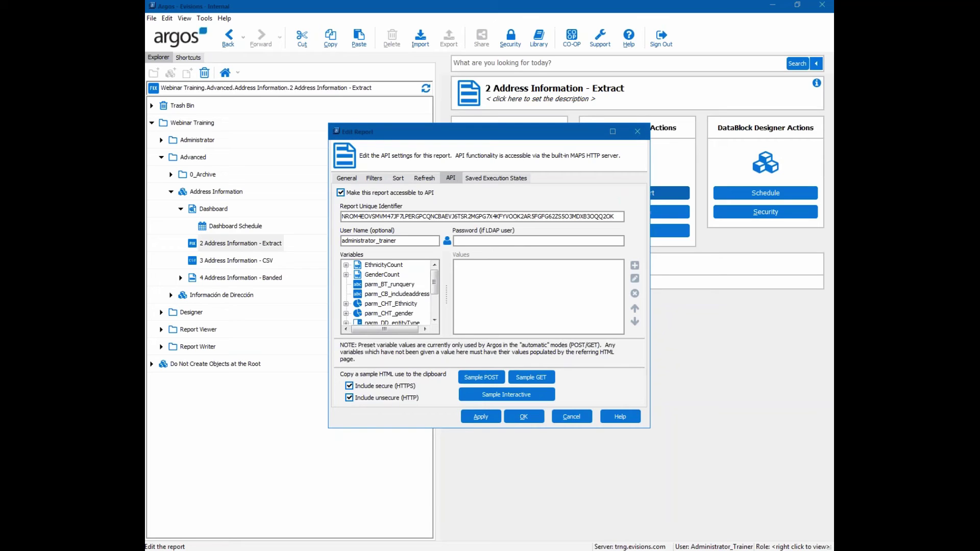
pyautogui.click(535, 243)
pyautogui.hotkey('ctrl', 'v')
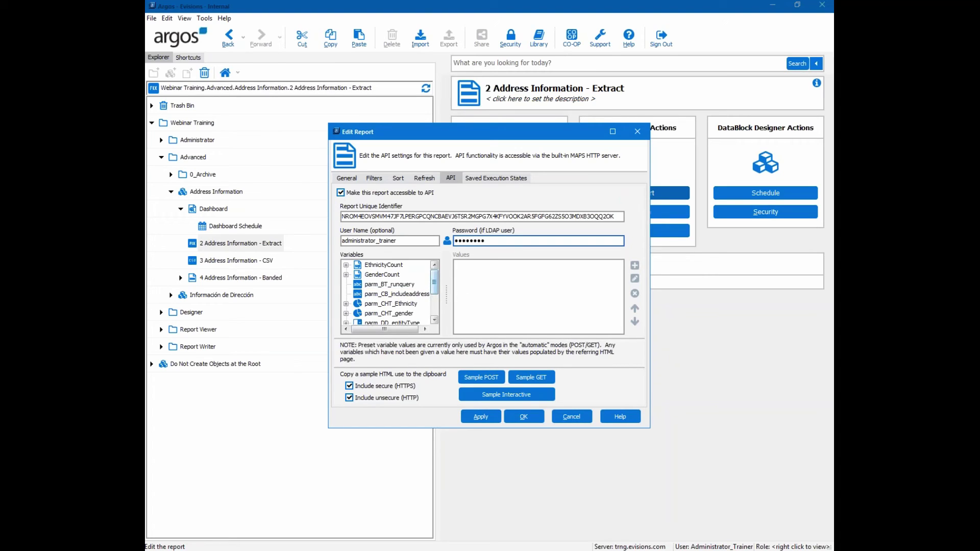
# Step: Widen the variables list and preset the API variable parm_DD_entityType.Code to the value %
pyautogui.click(383, 286)
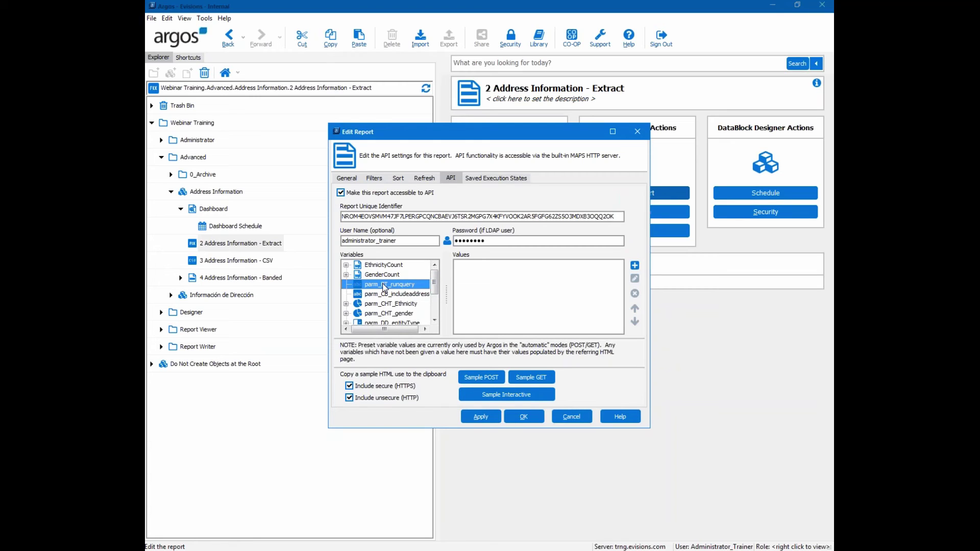
pyautogui.moveTo(437, 286); pyautogui.dragTo(461, 292)
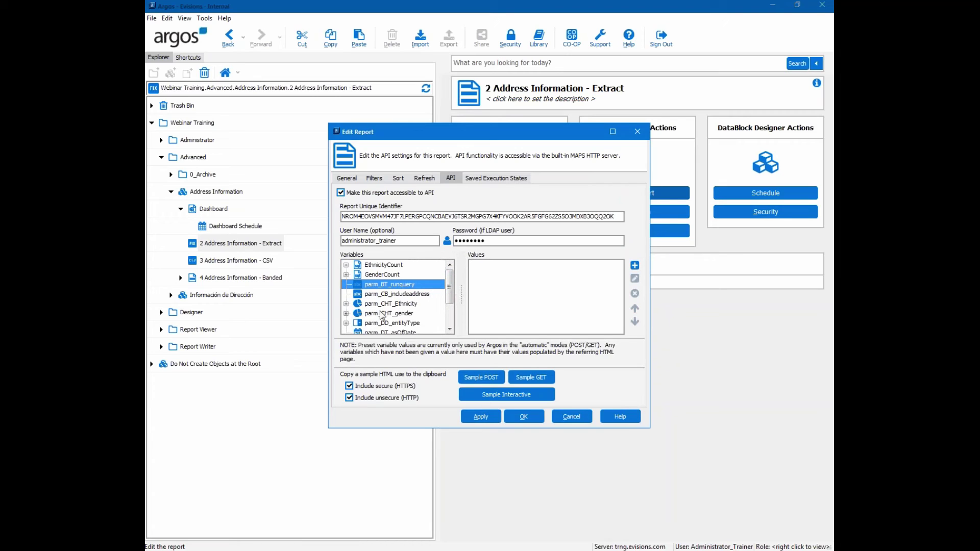
pyautogui.doubleClick(407, 323)
pyautogui.click(380, 321)
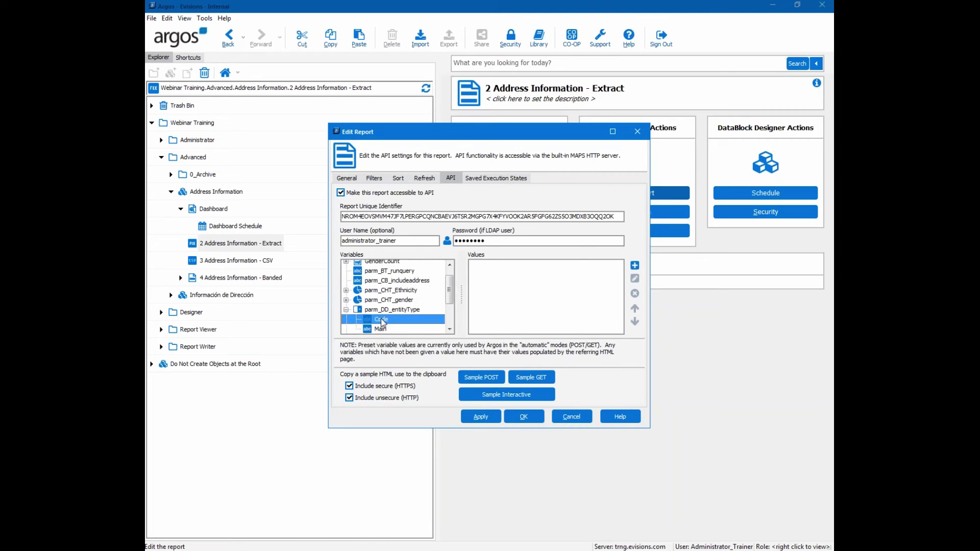
pyautogui.click(634, 266)
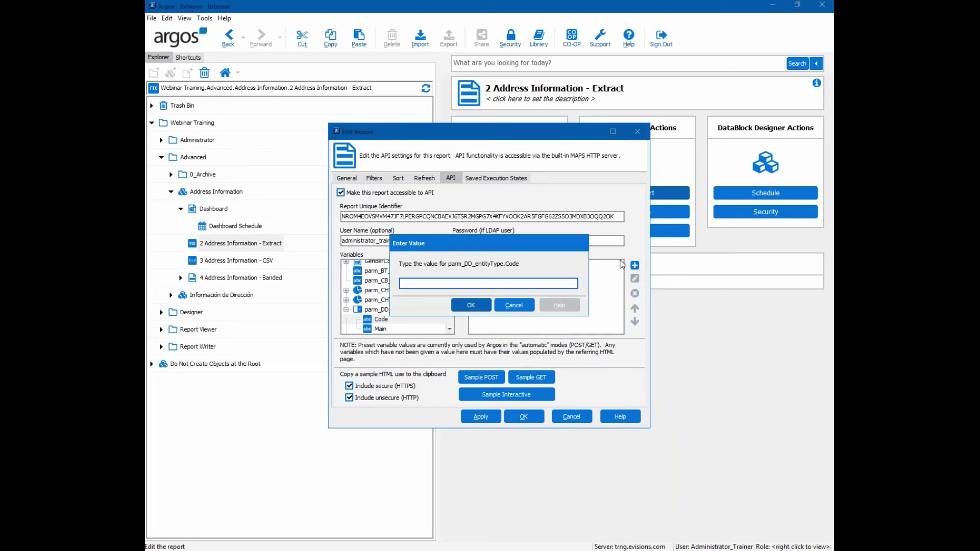
pyautogui.write('%')
pyautogui.click(473, 308)
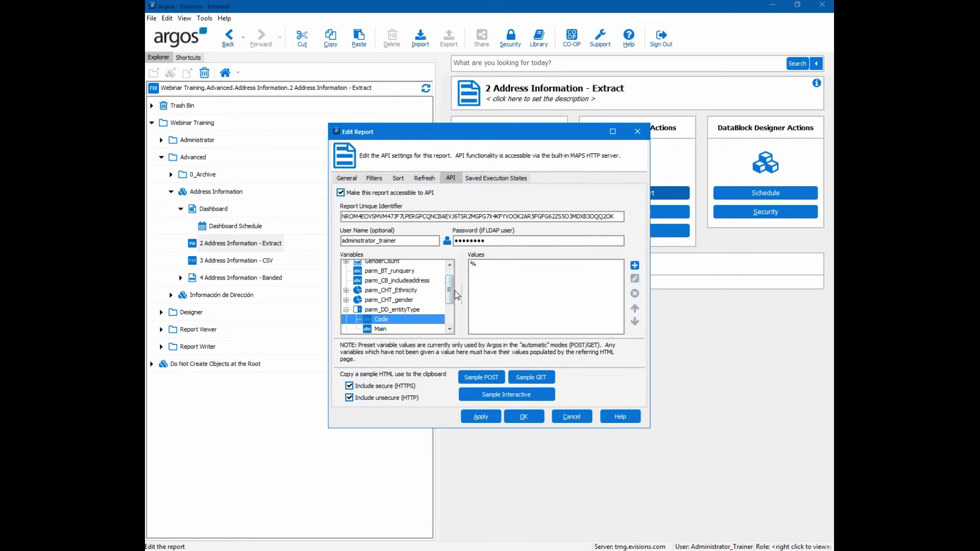
# Step: Add the preset values BI, BU and HQ to the API variable parm_LB_atyp.STVATYP_CODE
pyautogui.moveTo(453, 298); pyautogui.dragTo(451, 319)
pyautogui.click(346, 309)
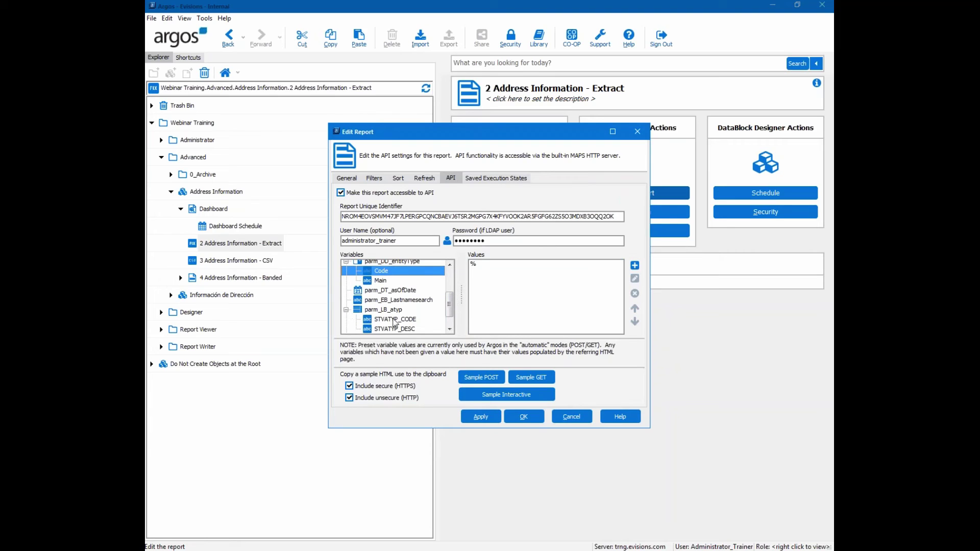
pyautogui.click(396, 320)
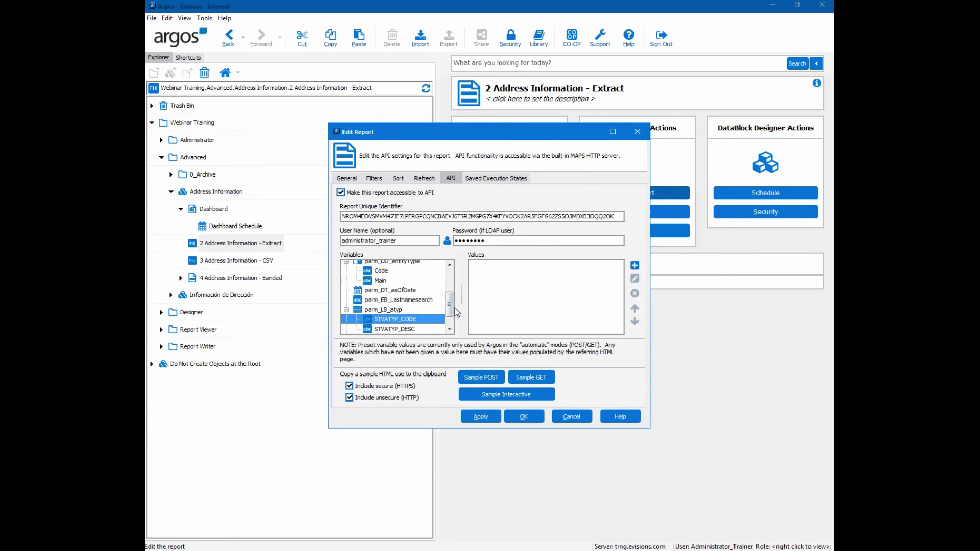
pyautogui.click(634, 265)
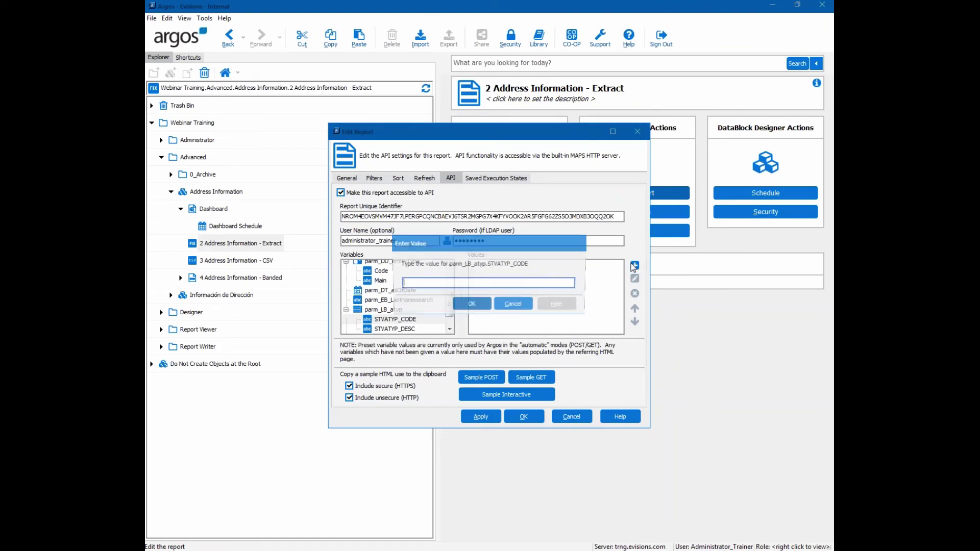
pyautogui.write('BI')
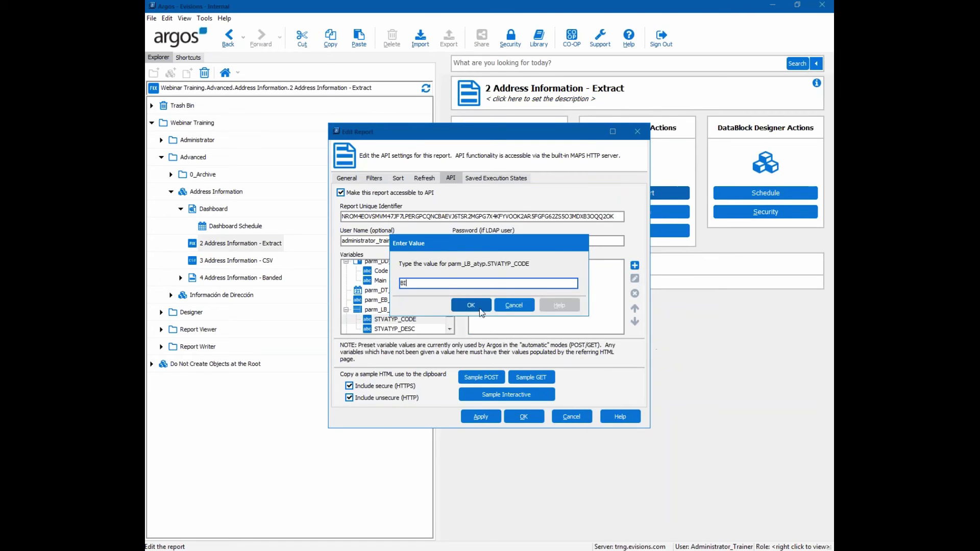
pyautogui.click(481, 309)
pyautogui.click(635, 264)
pyautogui.write('BU')
pyautogui.press('Return')
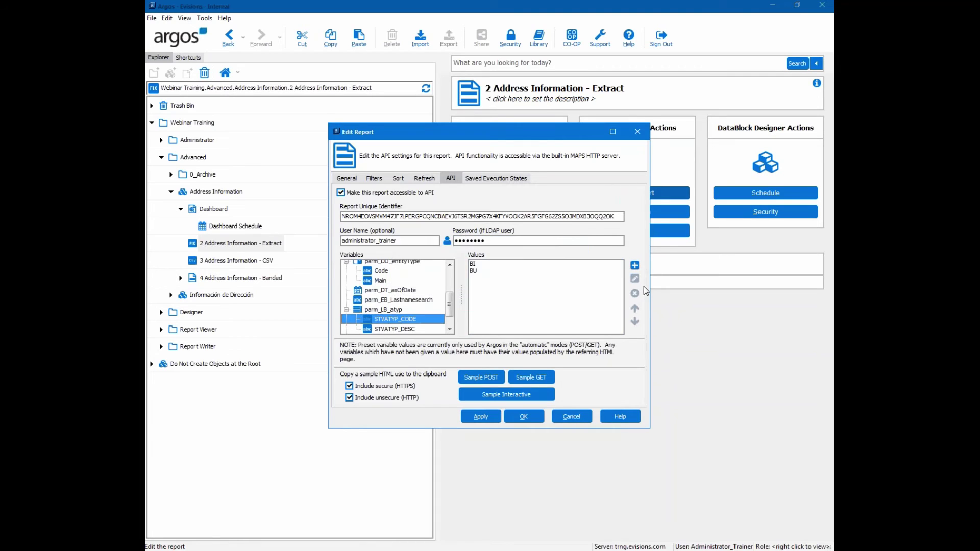
pyautogui.click(635, 264)
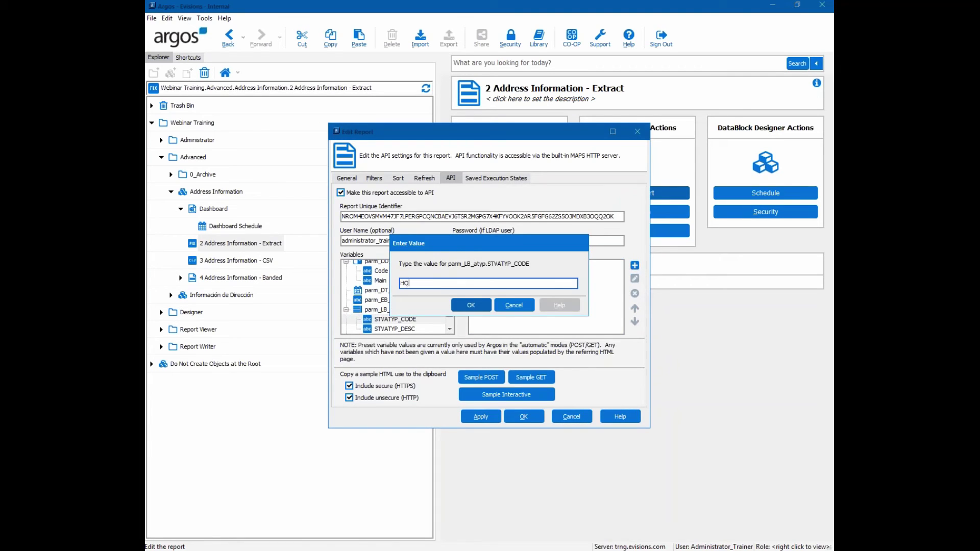
pyautogui.click(471, 305)
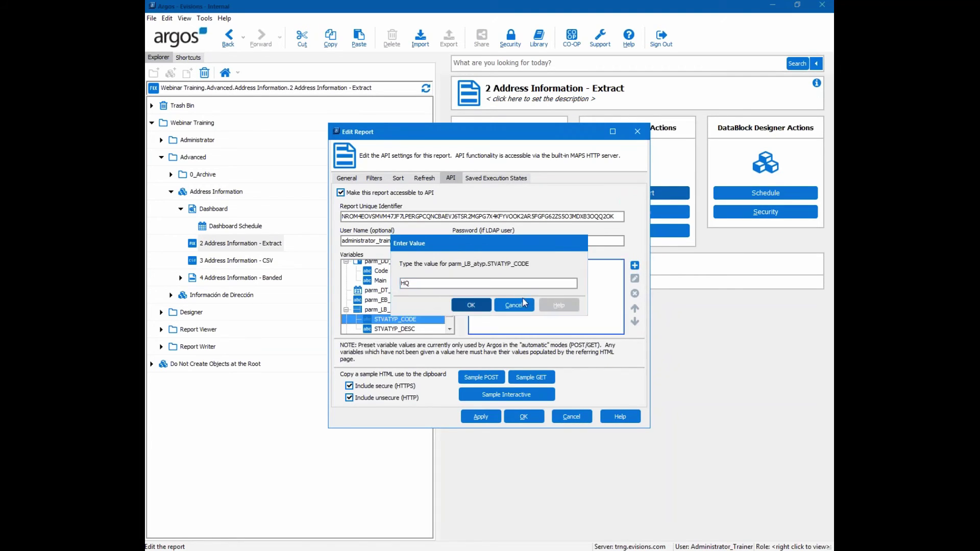
# Step: Add the preset values SB, EM, FA and MA to parm_LB_atyp.STVATYP_CODE
pyautogui.click(634, 265)
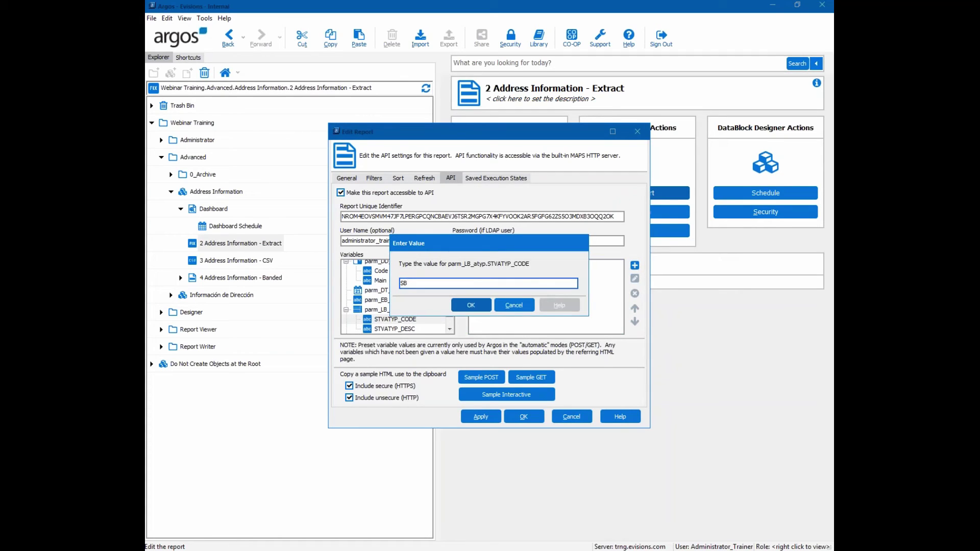
pyautogui.click(484, 306)
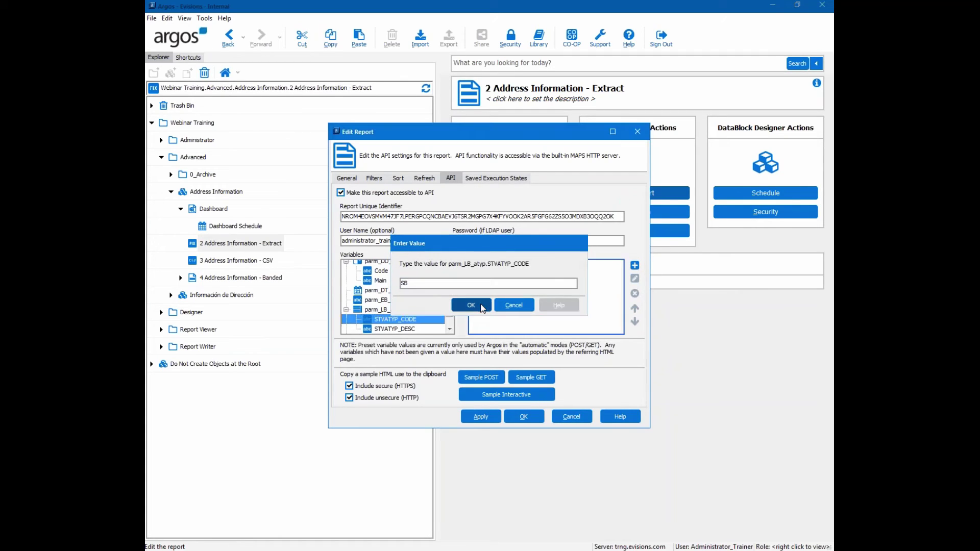
pyautogui.click(634, 265)
pyautogui.write('EM')
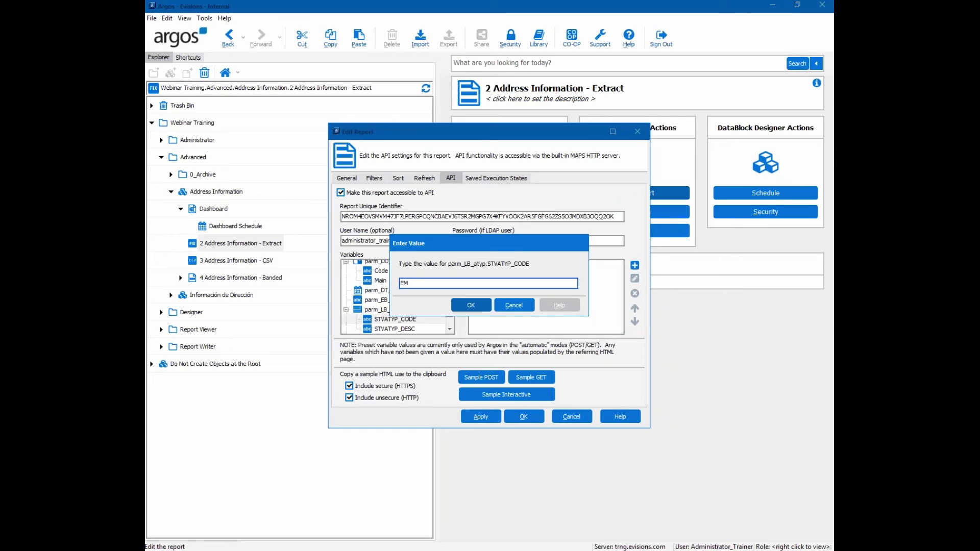
pyautogui.click(482, 305)
pyautogui.click(634, 265)
pyautogui.write('FA')
pyautogui.press('Return')
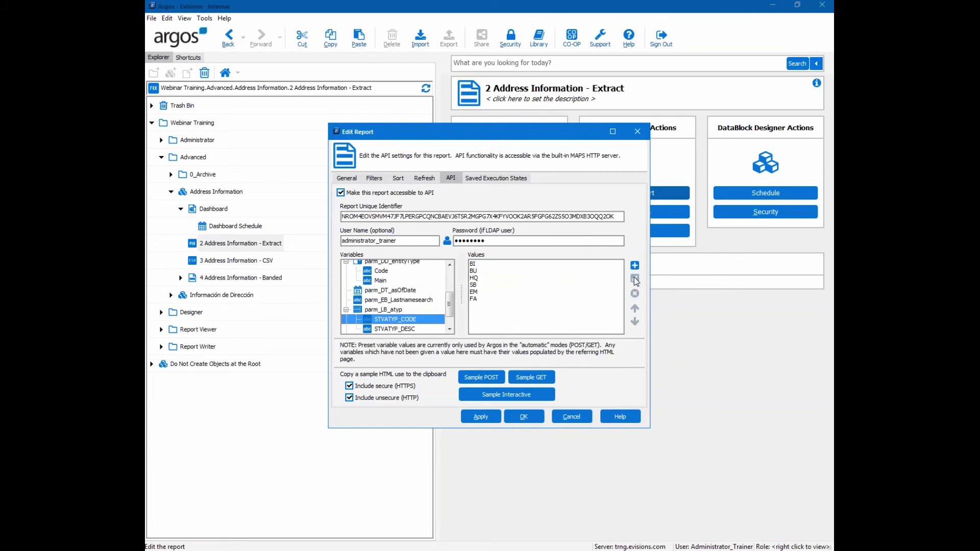
pyautogui.click(636, 267)
pyautogui.write('MA')
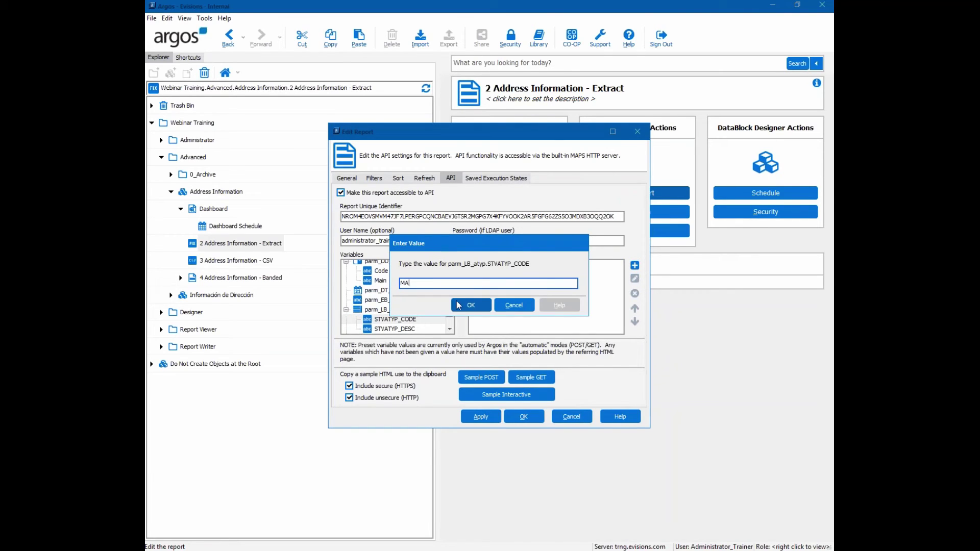
pyautogui.click(472, 306)
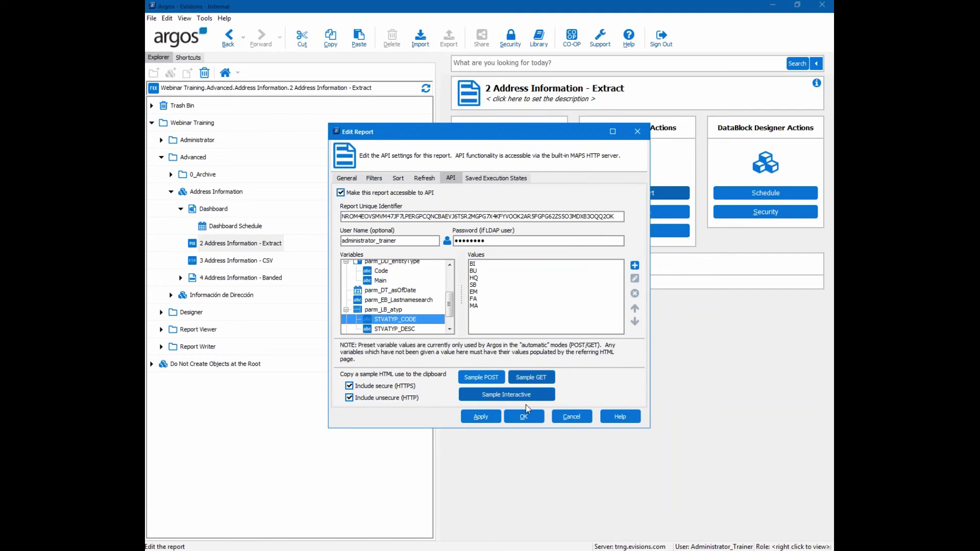
# Step: Apply the report's API settings and exclude the unsecure HTTP version from the sample HTML
pyautogui.click(475, 422)
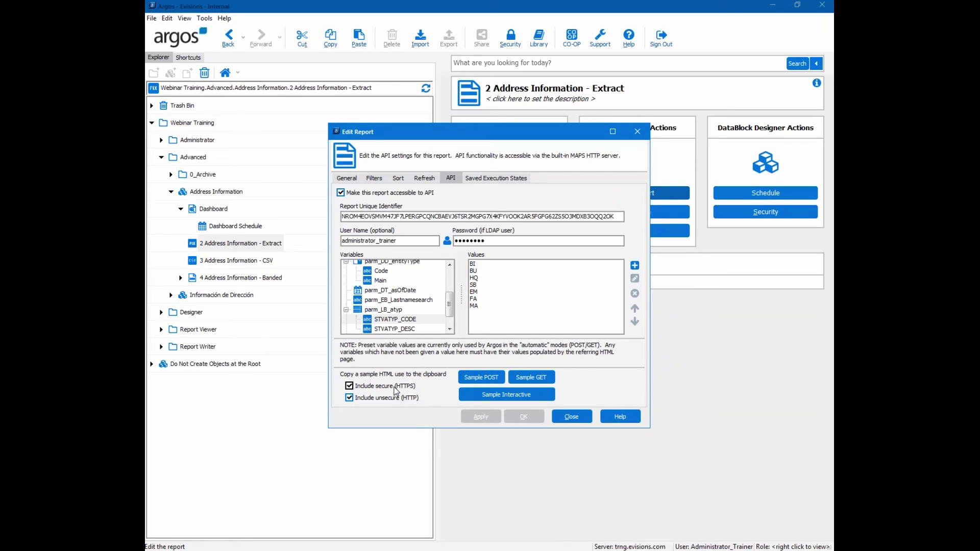
pyautogui.click(358, 398)
pyautogui.hotkey('alt', 'Tab')
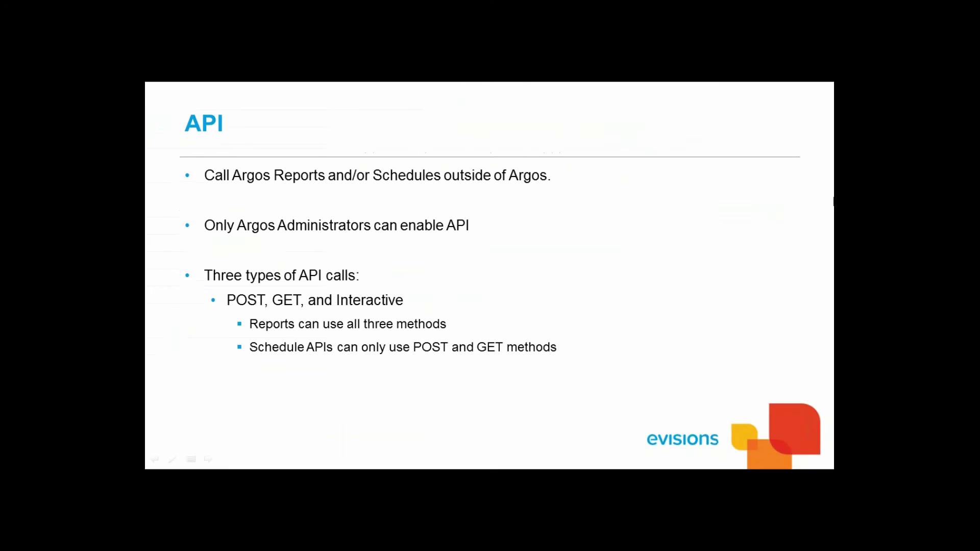
pyautogui.press('Right')
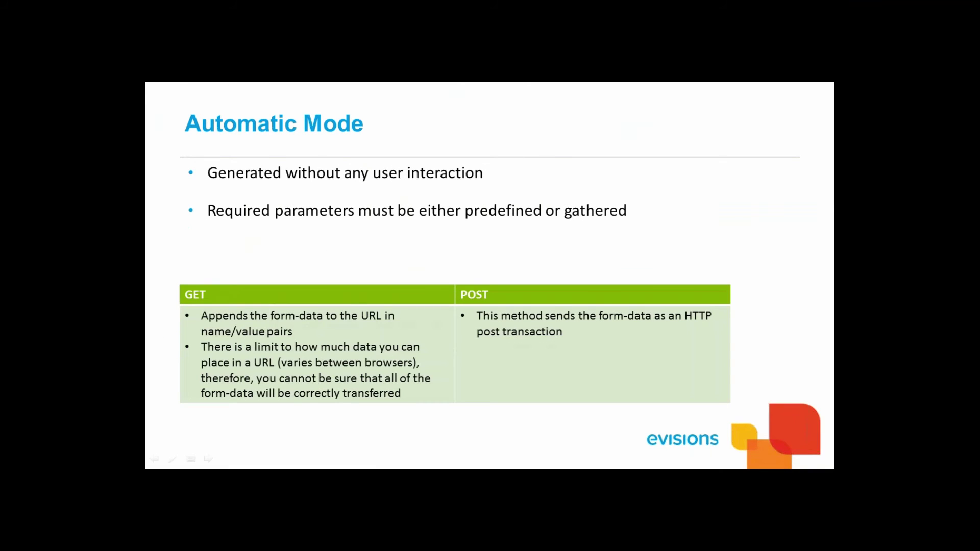
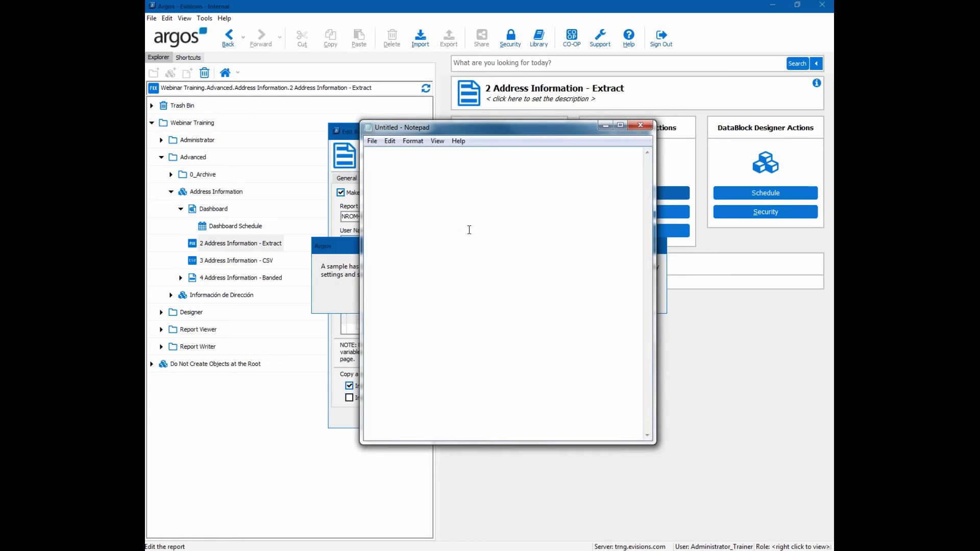
# Step: Paste the copied sample GET HTML into the blank Notepad document and save it to the Desktop as API.html, type All Files
pyautogui.rightClick(474, 225)
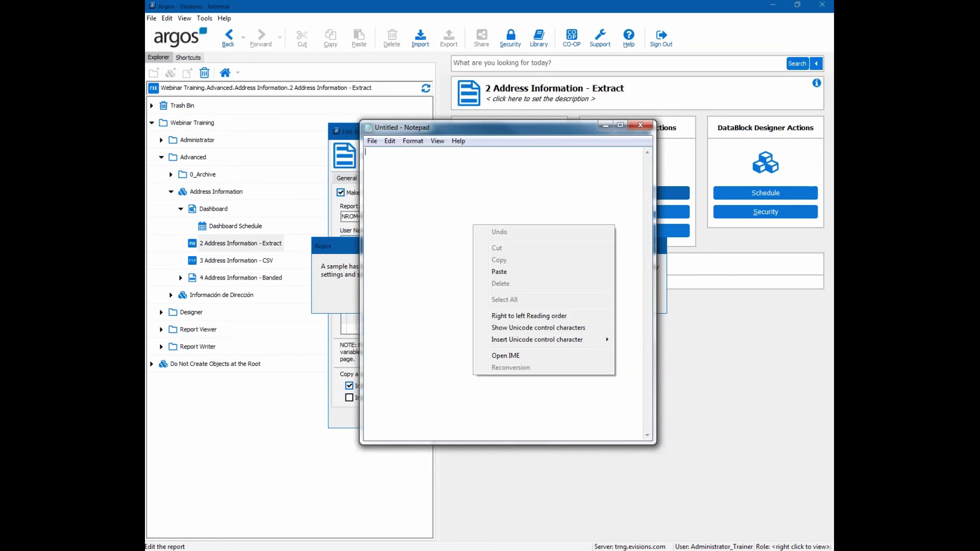
pyautogui.click(561, 271)
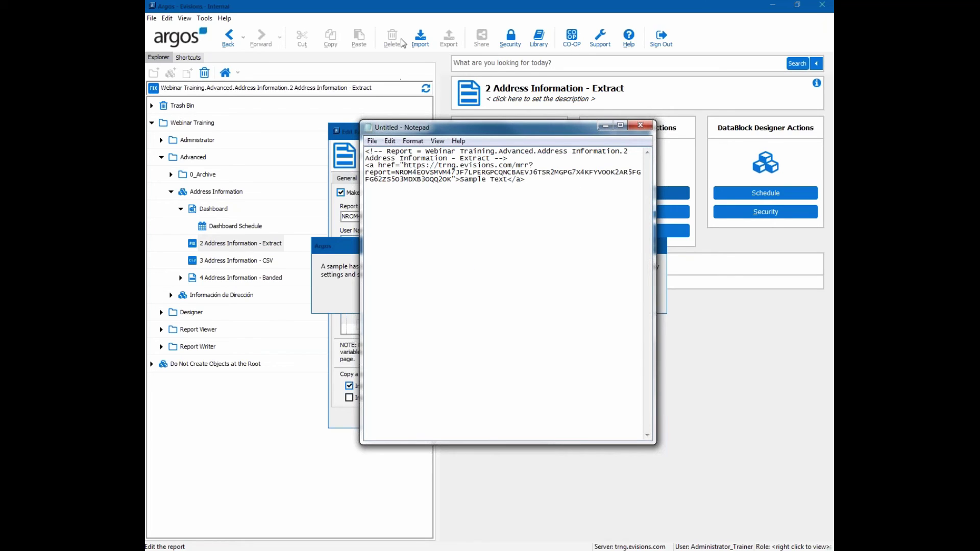
pyautogui.click(372, 141)
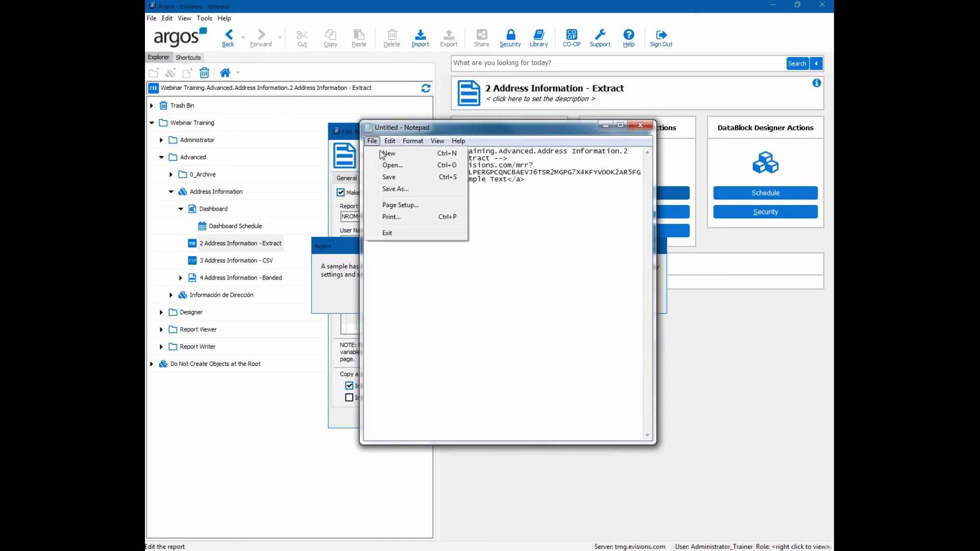
pyautogui.click(395, 188)
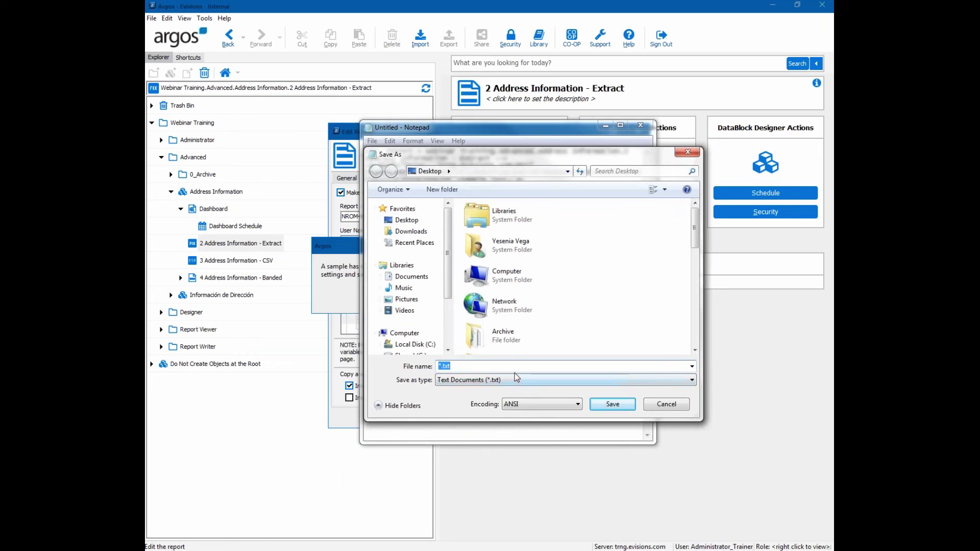
pyautogui.write('API.html')
pyautogui.click(507, 380)
pyautogui.click(471, 398)
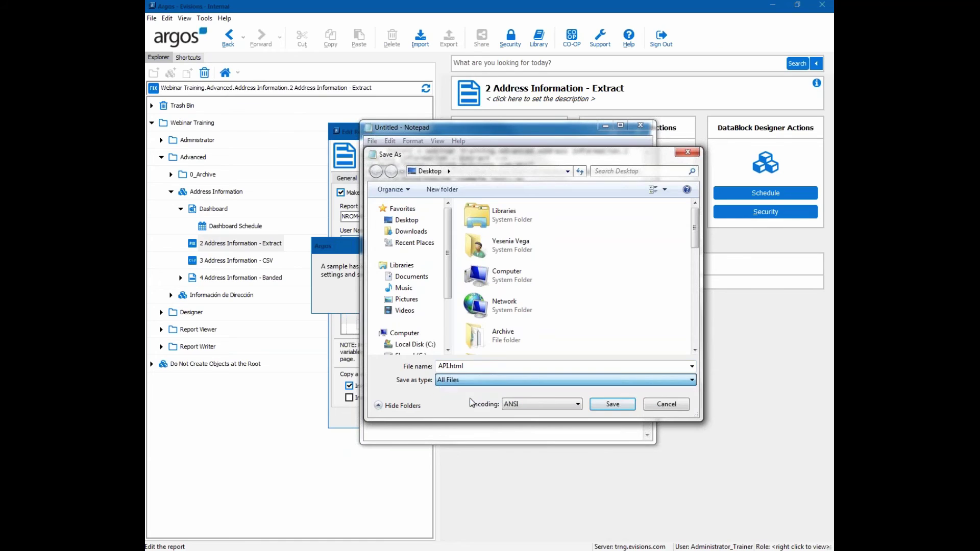
pyautogui.click(602, 403)
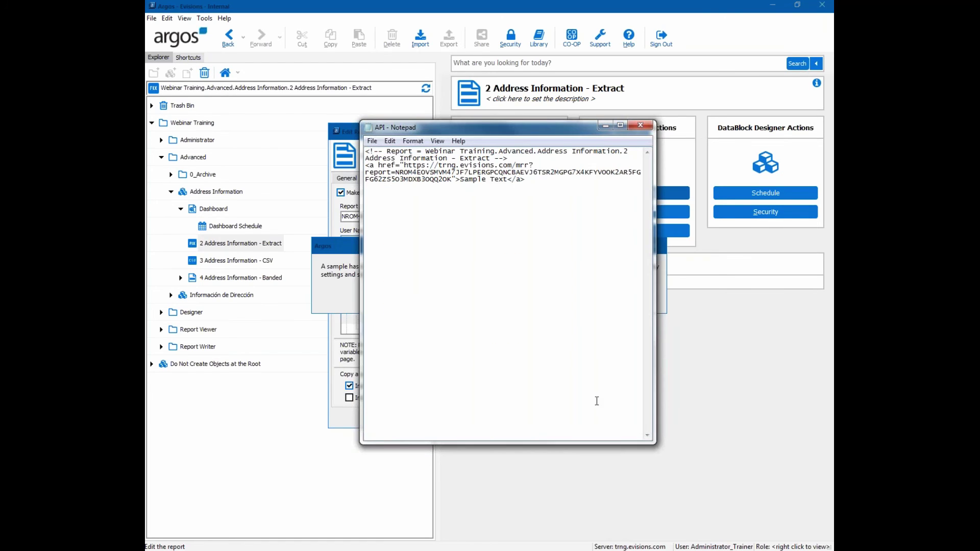
pyautogui.click(605, 126)
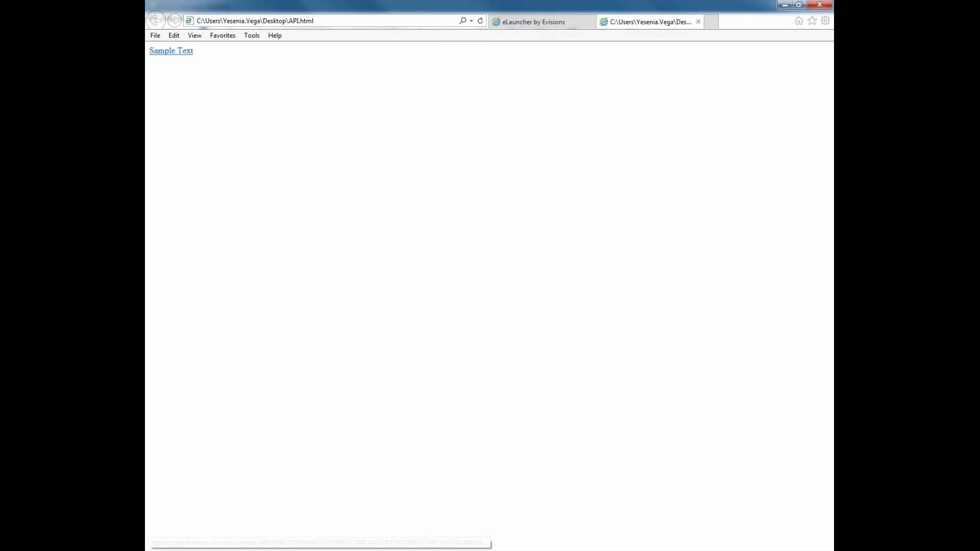
# Step: In the browser, run the report through the Sample Text link of API.html and examine its comments line
pyautogui.click(171, 51)
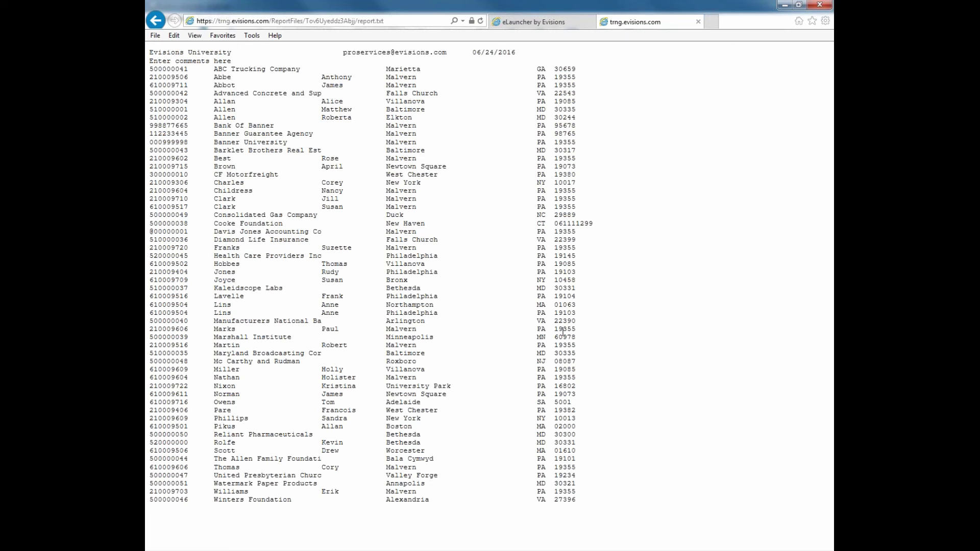
pyautogui.doubleClick(239, 62)
pyautogui.moveTo(202, 58); pyautogui.dragTo(150, 61)
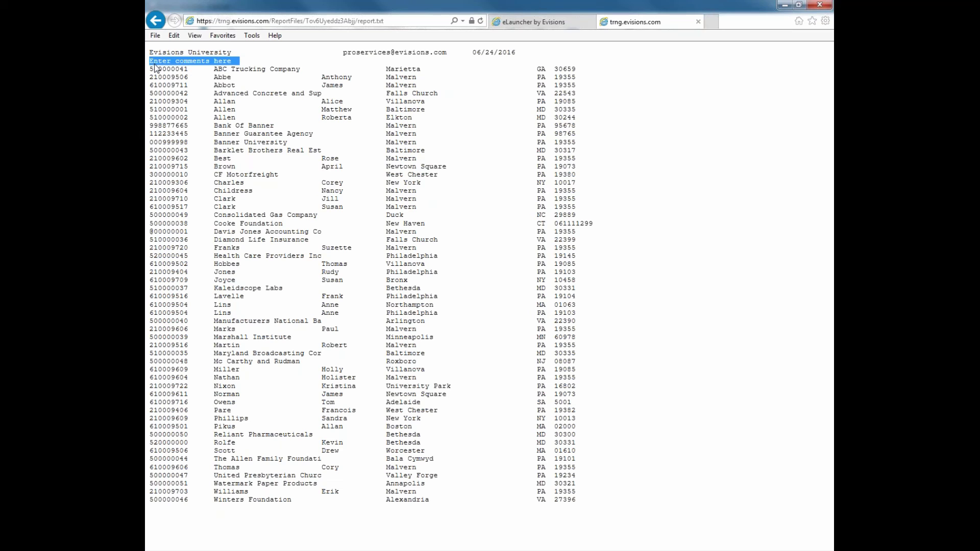
pyautogui.click(698, 22)
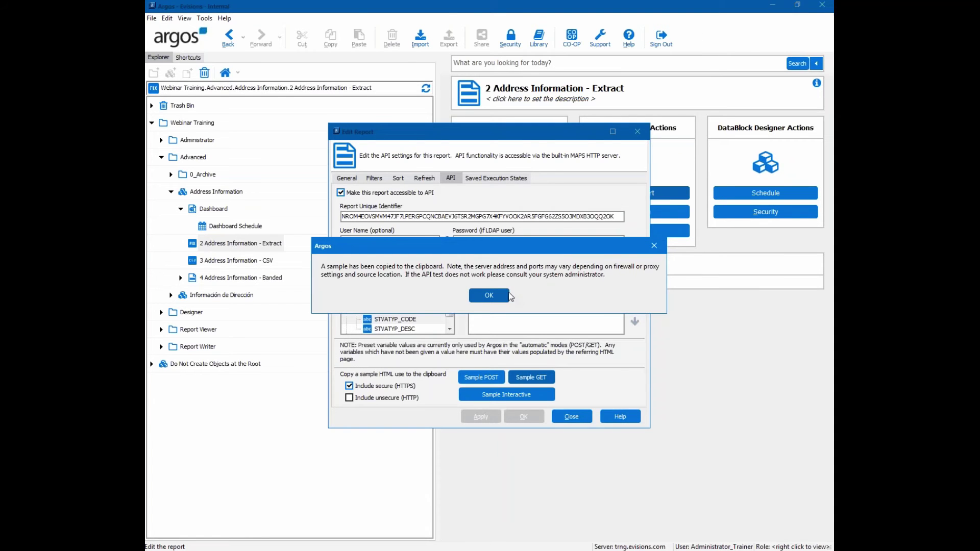
# Step: In Notepad, append &parm_MM_comments=This is a test to the report URL in API.html and save the file
pyautogui.click(492, 296)
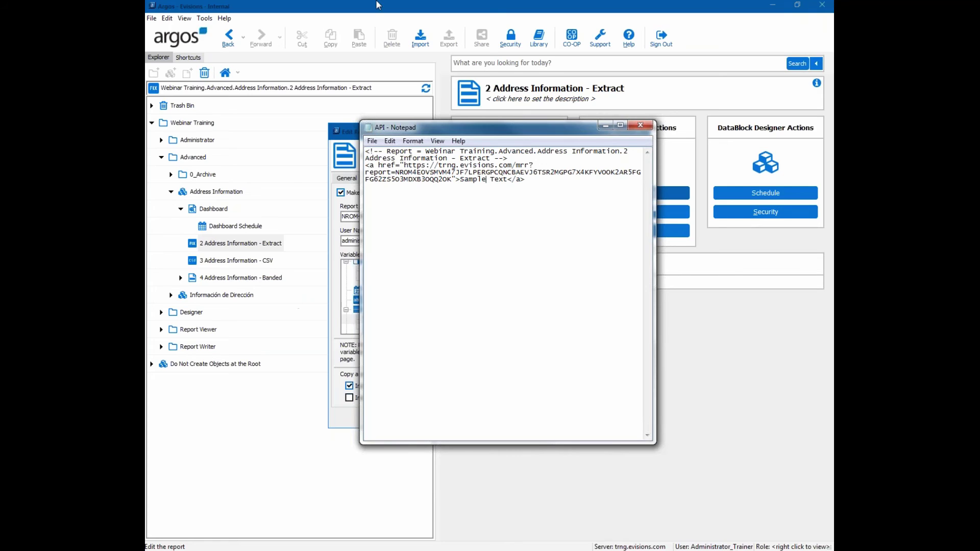
pyautogui.hotkey('alt', 'Tab')
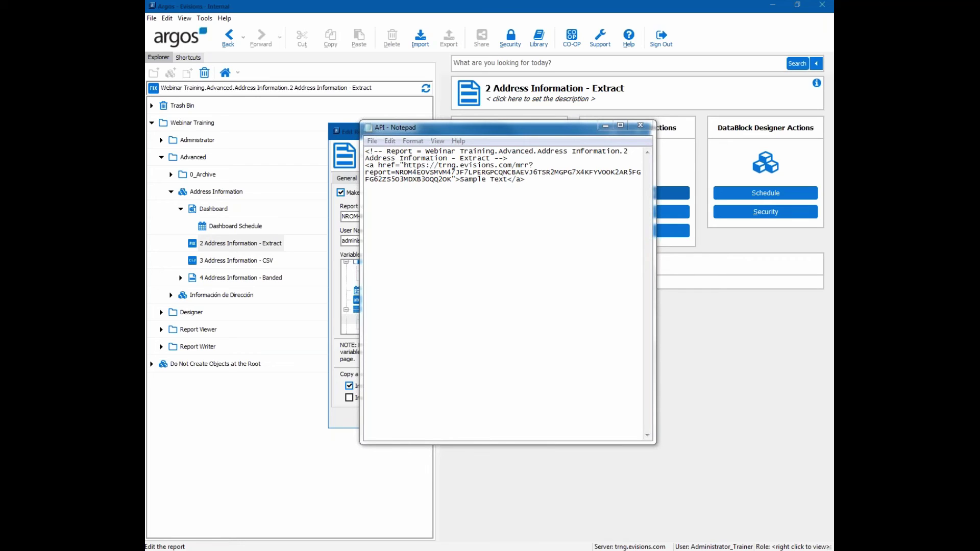
pyautogui.click(453, 180)
pyautogui.write('&parm_MM_comments=This is a test')
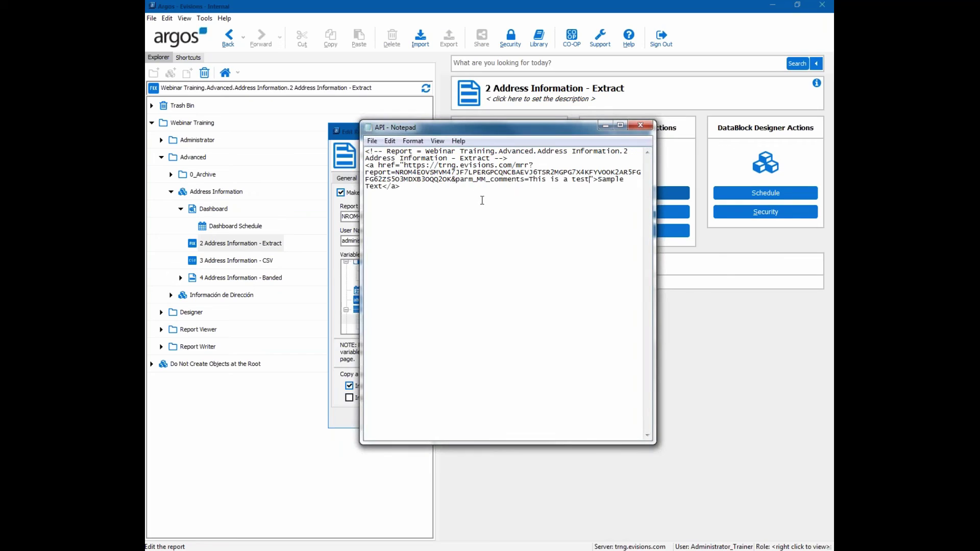
pyautogui.moveTo(451, 180); pyautogui.dragTo(589, 180)
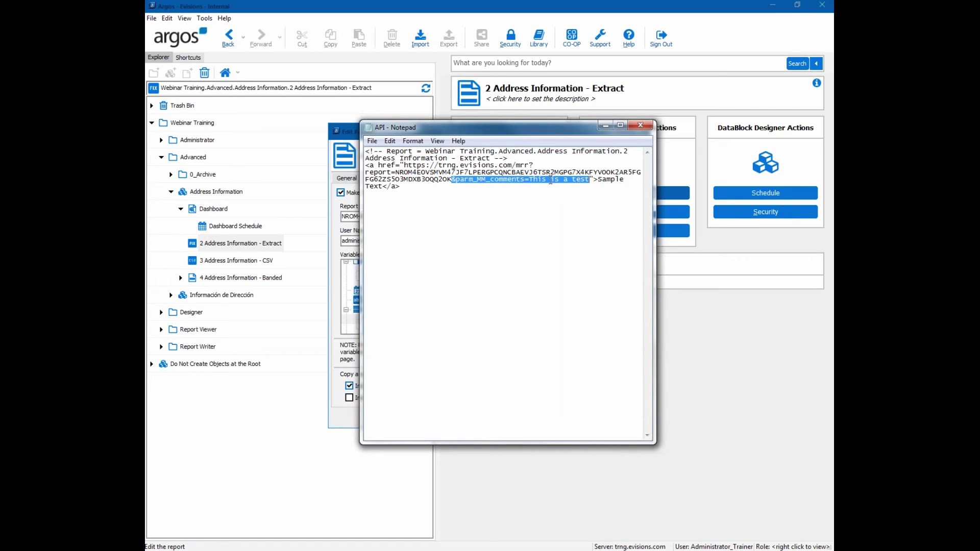
pyautogui.click(512, 233)
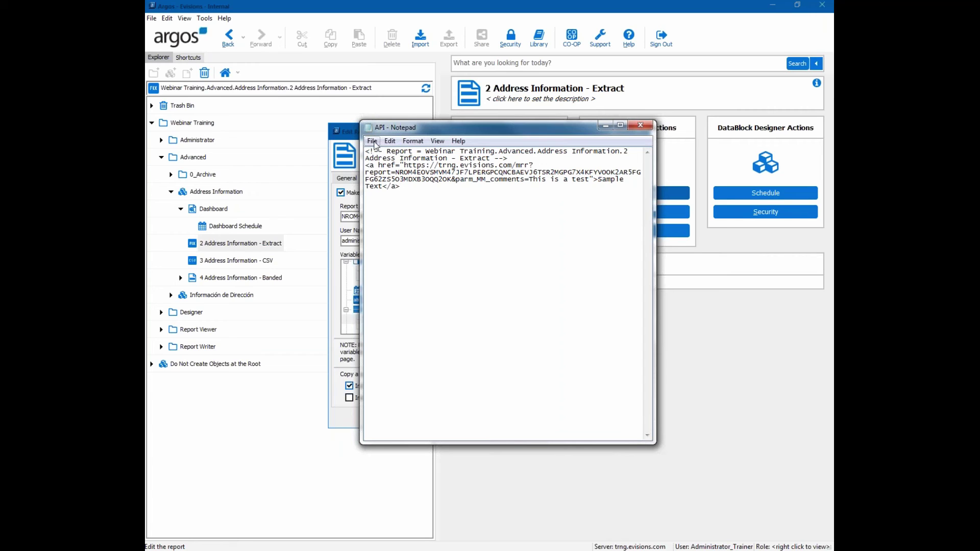
pyautogui.click(372, 141)
pyautogui.click(388, 178)
pyautogui.click(604, 127)
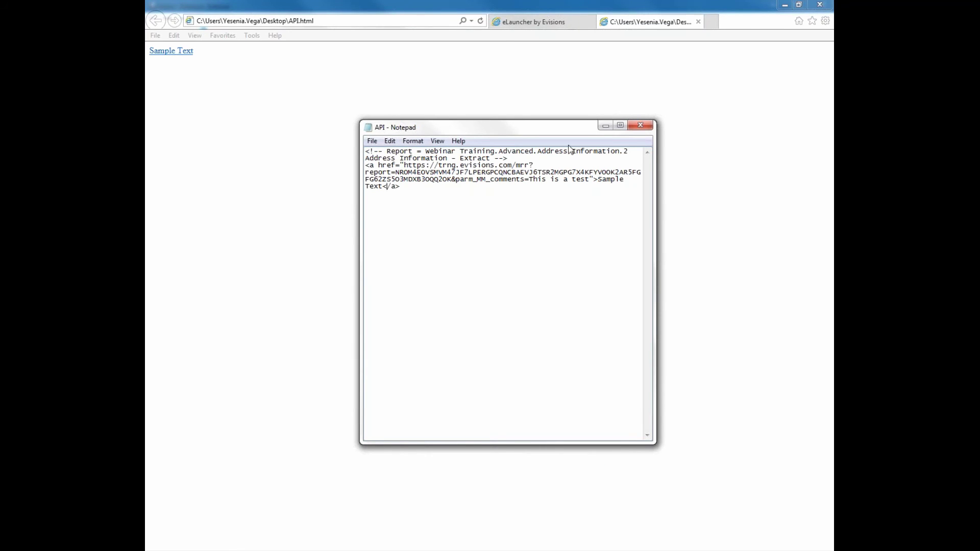
# Step: Rerun the report from the edited GET link in the browser and check the comments line under the report heading
pyautogui.click(622, 129)
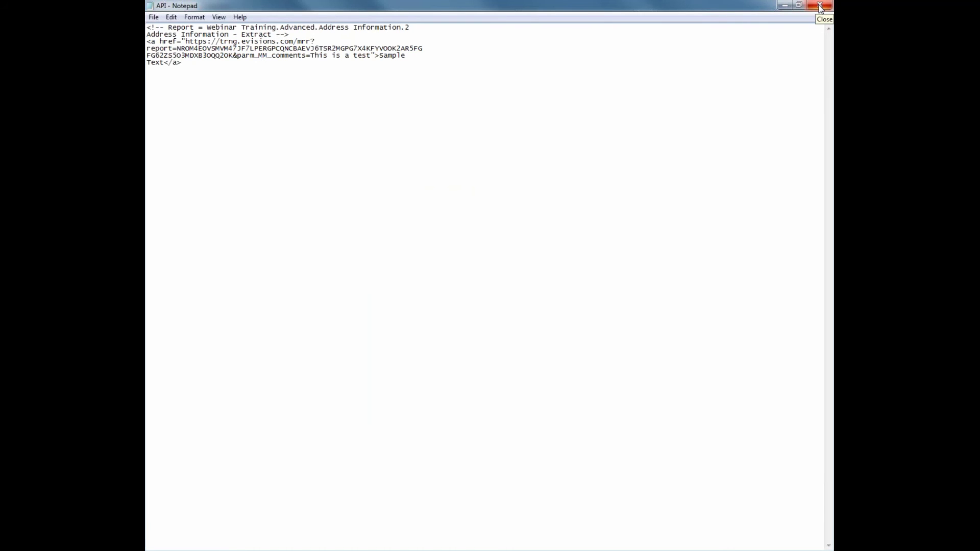
pyautogui.click(785, 5)
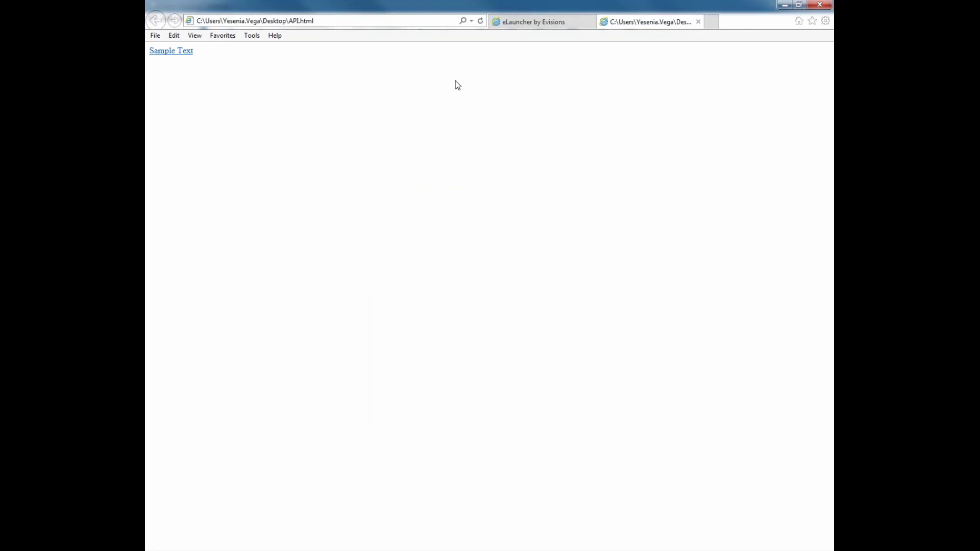
pyautogui.click(171, 51)
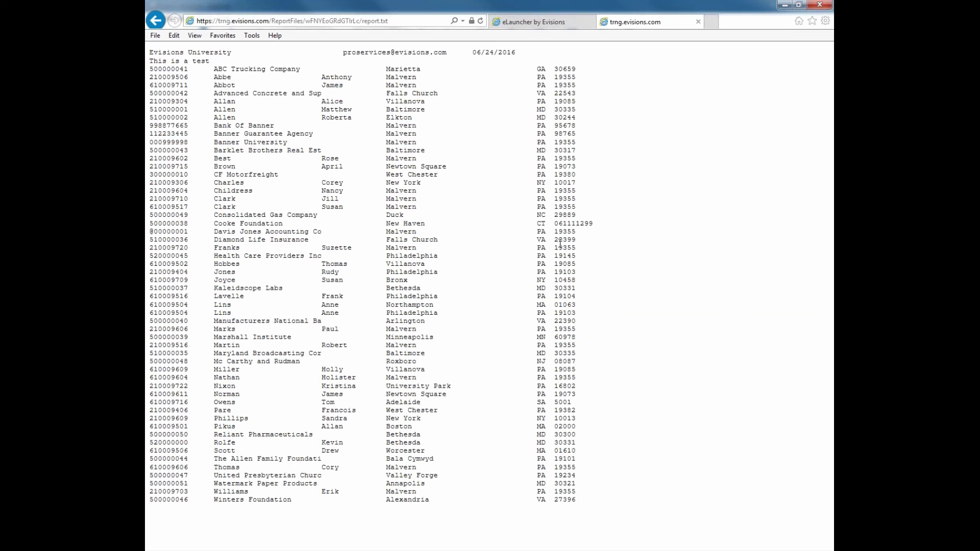
pyautogui.moveTo(218, 61); pyautogui.dragTo(156, 55)
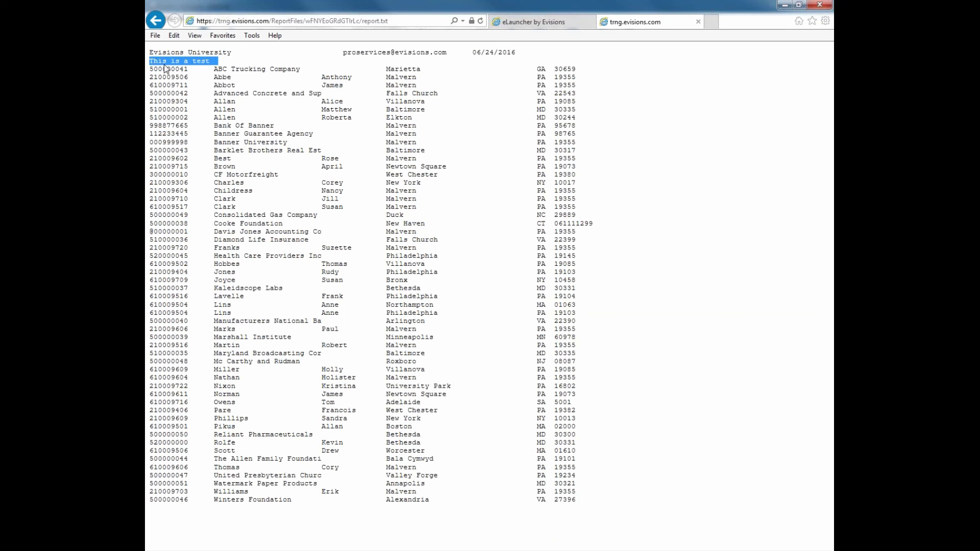
pyautogui.click(698, 21)
pyautogui.click(784, 4)
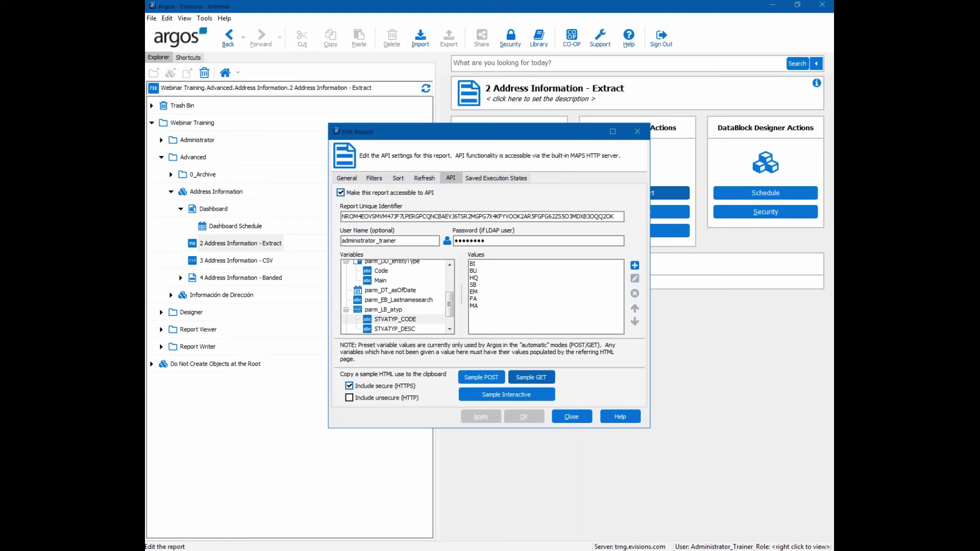
# Step: Copy the sample POST HTML from the Argos report settings, replace the whole content of API.html in Notepad with it and save
pyautogui.click(485, 381)
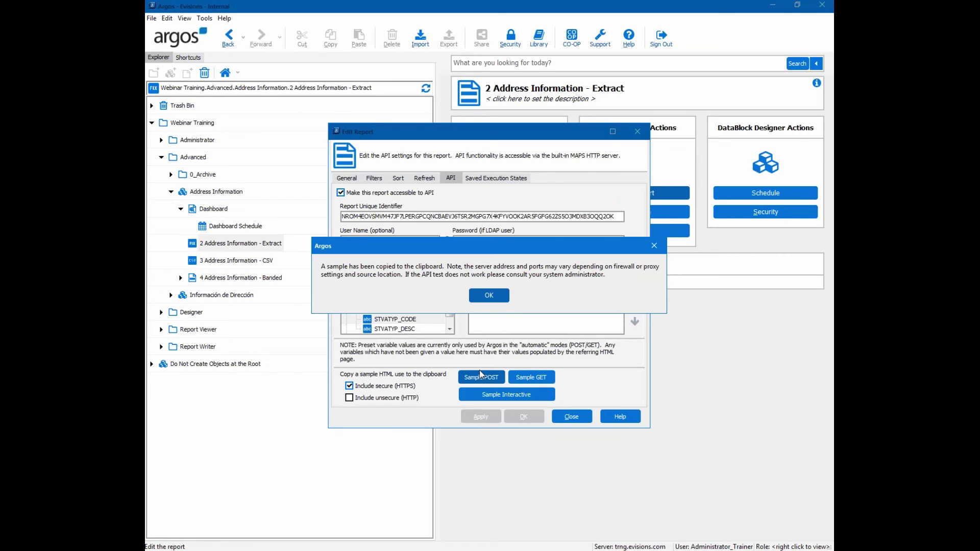
pyautogui.click(488, 296)
pyautogui.hotkey('alt', 'Tab')
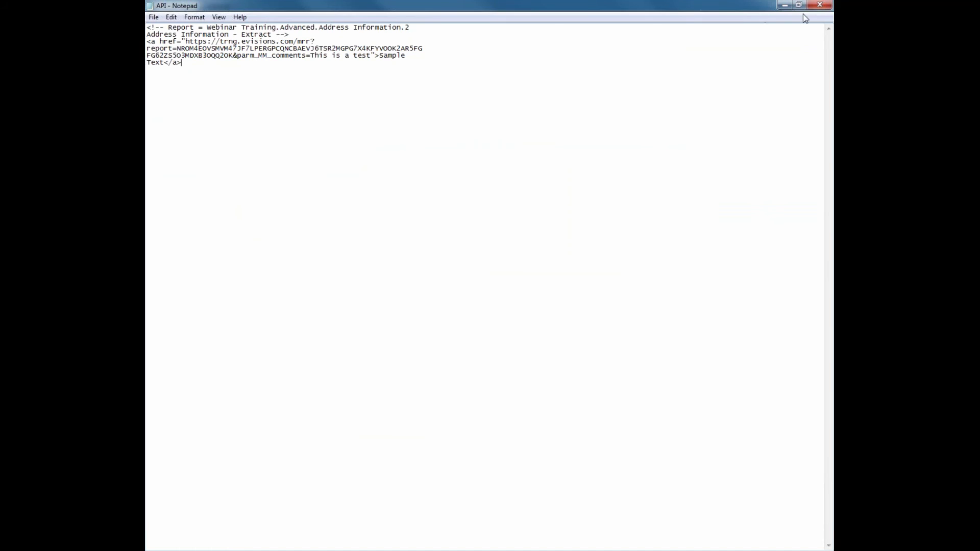
pyautogui.hotkey('ctrl', 'a')
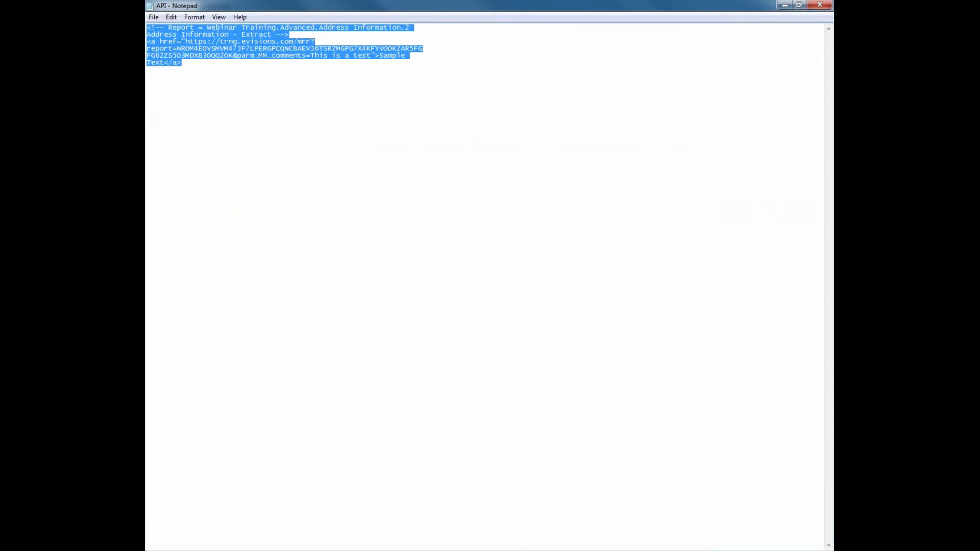
pyautogui.hotkey('ctrl', 'v')
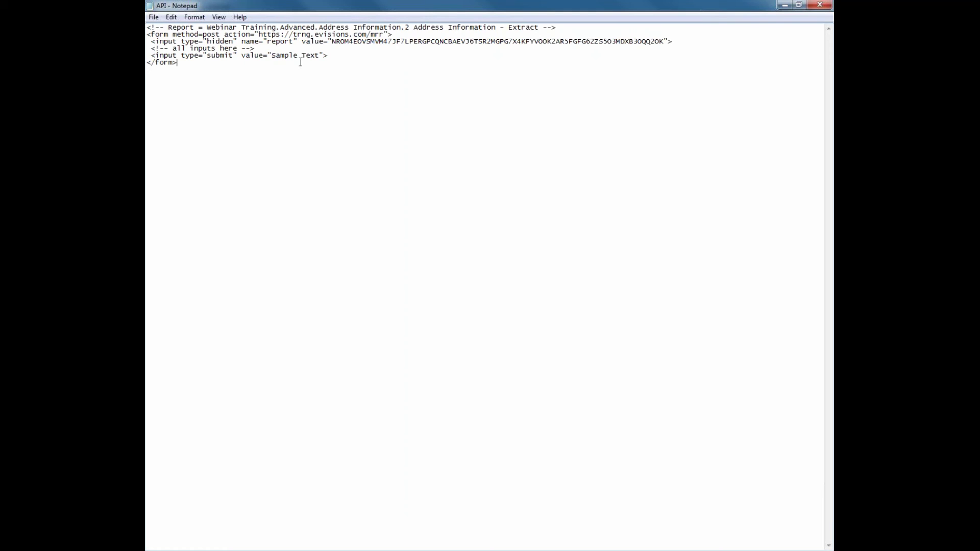
pyautogui.click(153, 17)
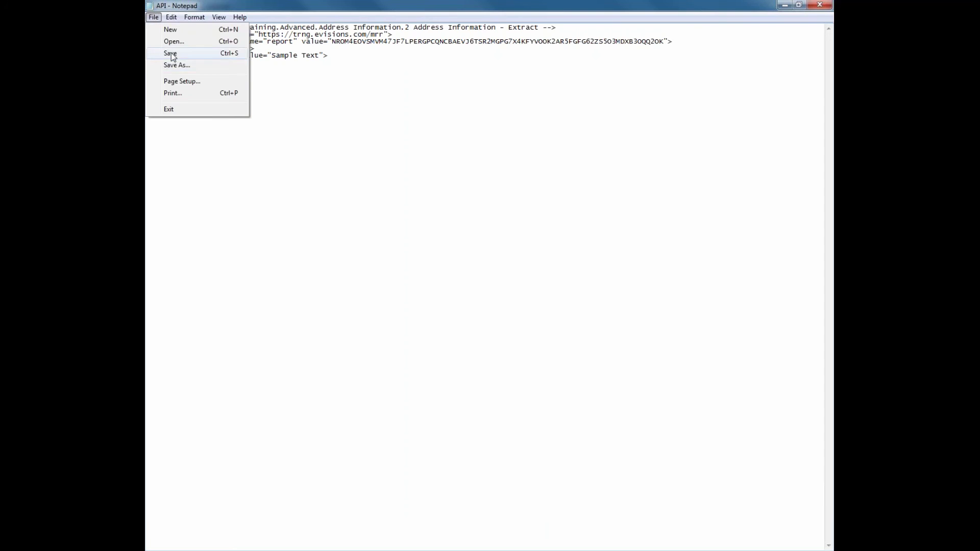
pyautogui.click(168, 53)
pyautogui.click(785, 5)
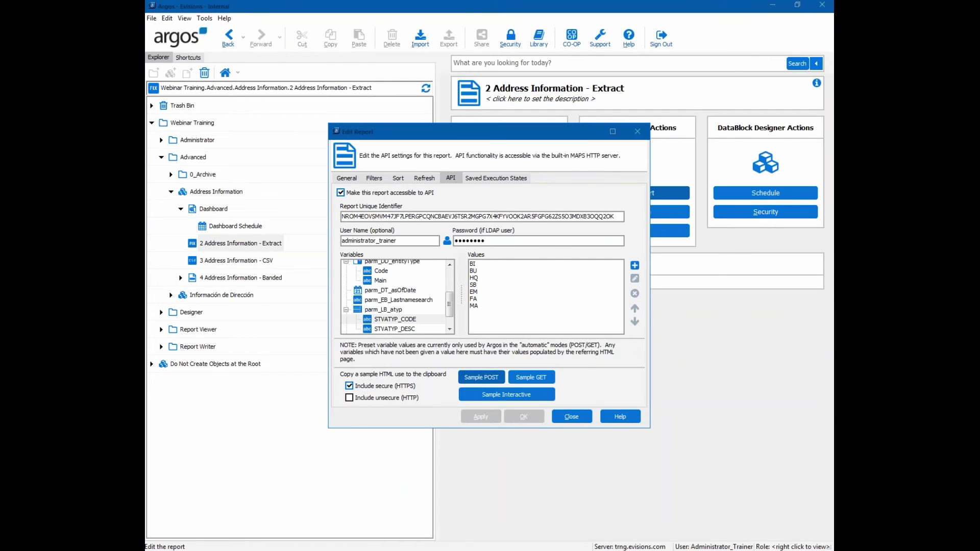
# Step: Switch to the browser and run the report by submitting the POST form in API.html, then close the output
pyautogui.hotkey('alt', 'Tab')
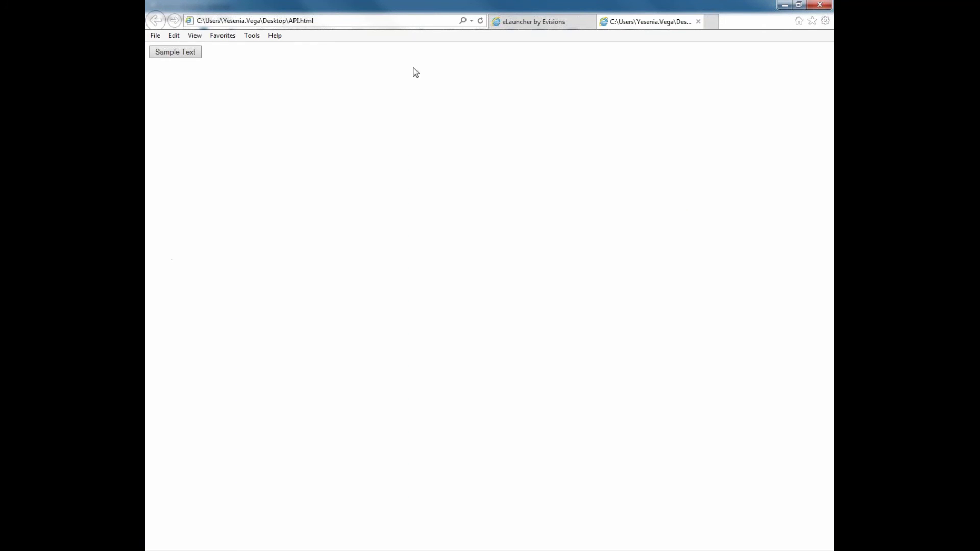
pyautogui.click(197, 51)
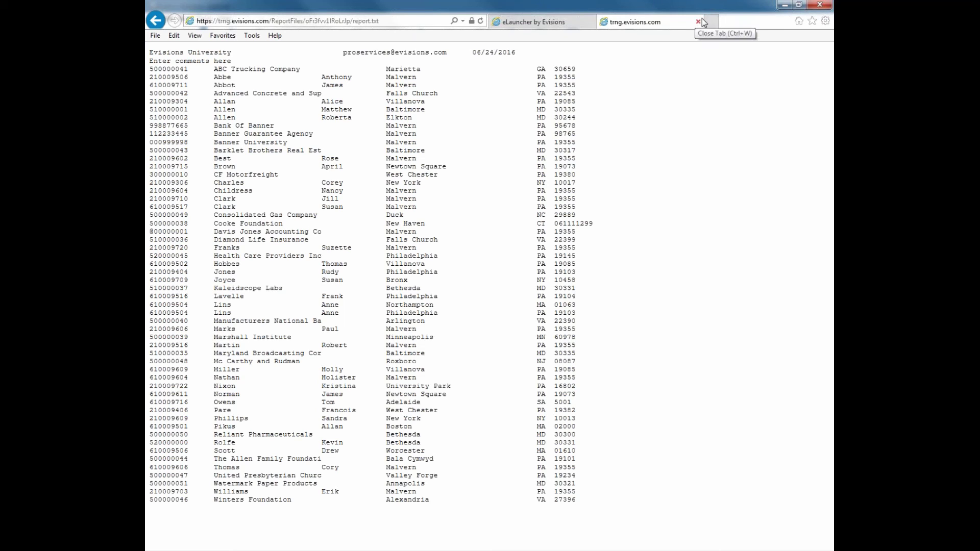
pyautogui.click(697, 22)
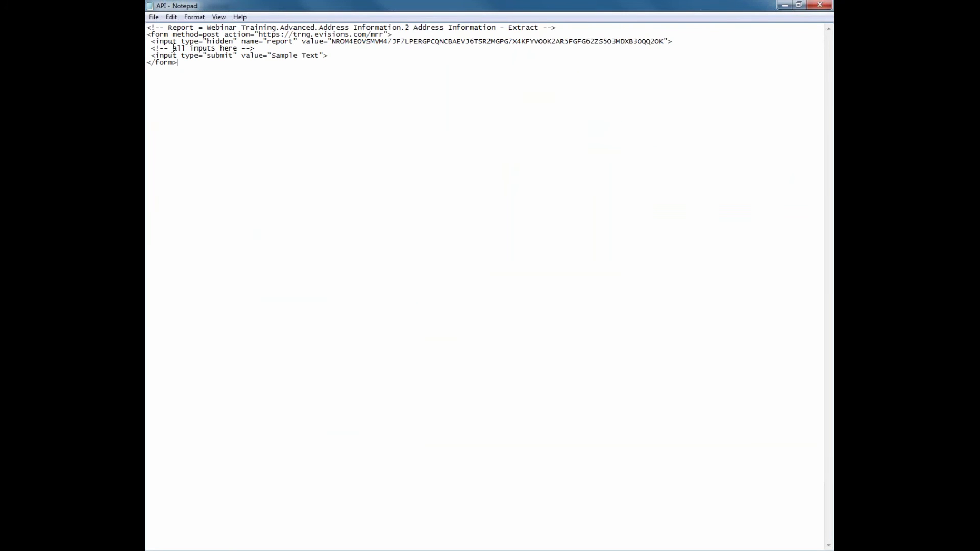
# Step: Add a text input named parm_MM_comments below the submit input in API.html and save the file
pyautogui.moveTo(151, 48); pyautogui.dragTo(271, 49)
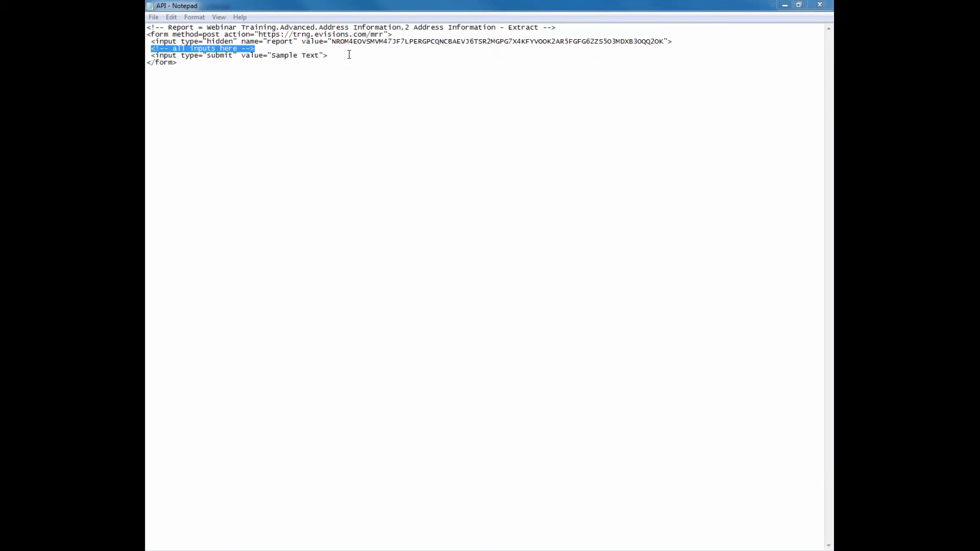
pyautogui.click(349, 56)
pyautogui.press('Return')
pyautogui.hotkey('ctrl', 'v')
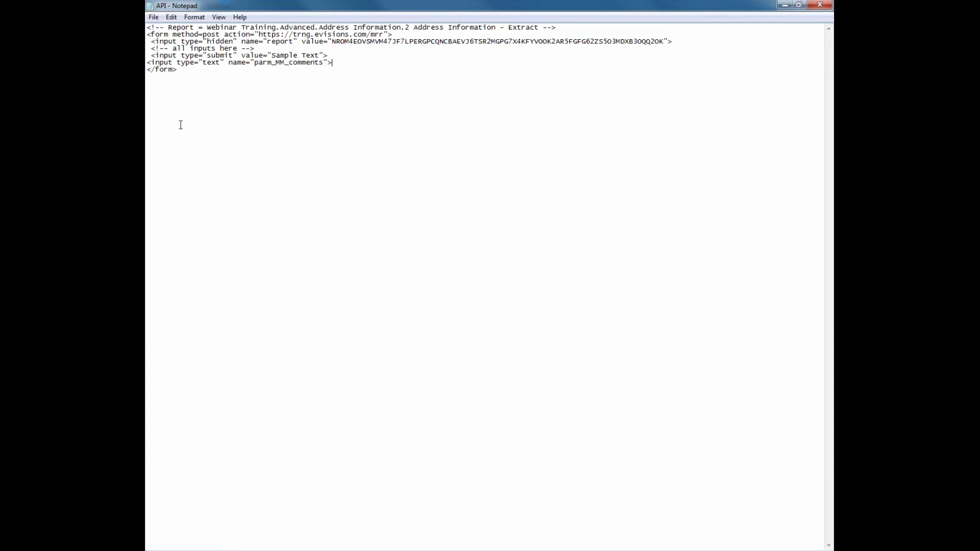
pyautogui.moveTo(255, 58)
pyautogui.mouseDown()
pyautogui.moveTo(321, 62)
pyautogui.moveTo(254, 62)
pyautogui.mouseUp()
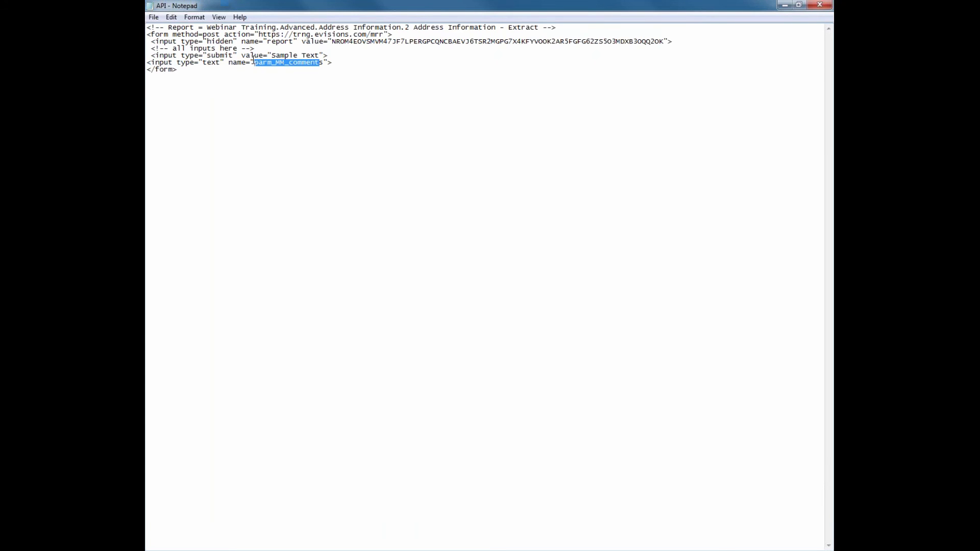
pyautogui.click(455, 91)
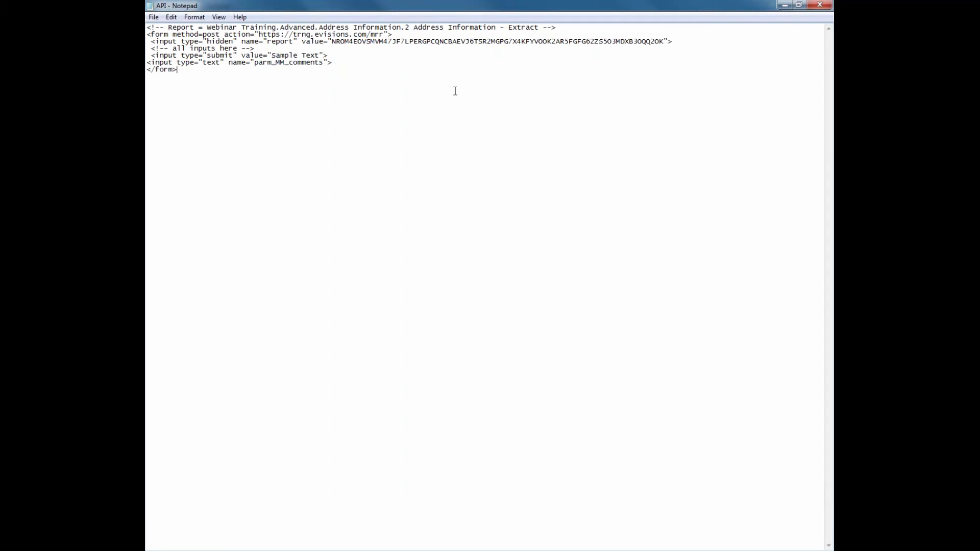
pyautogui.press('alt')
pyautogui.press('f')
pyautogui.press('Down')
pyautogui.press('Down')
pyautogui.press('Return')
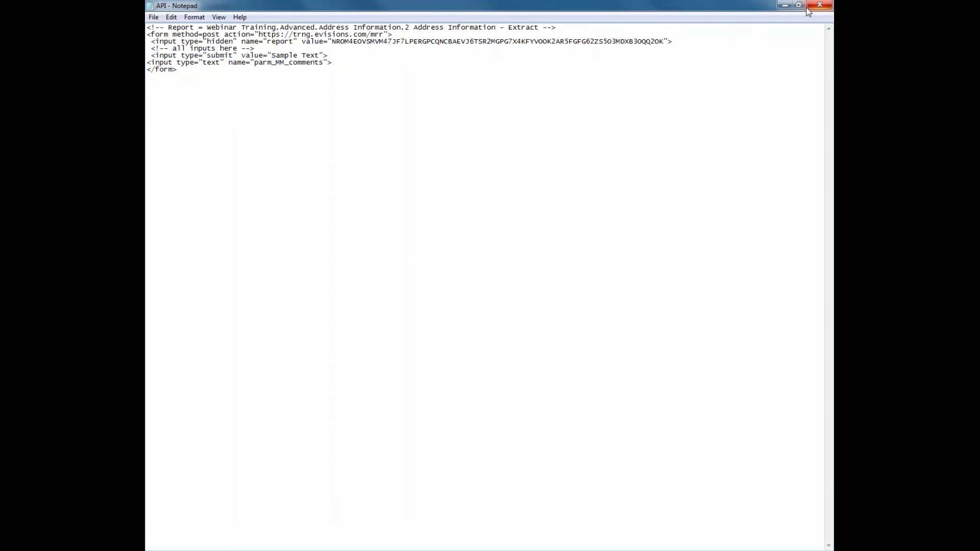
# Step: Switch to the browser, submit the API.html form with the comment "This is a test", check the comments line in the output and close it
pyautogui.click(784, 5)
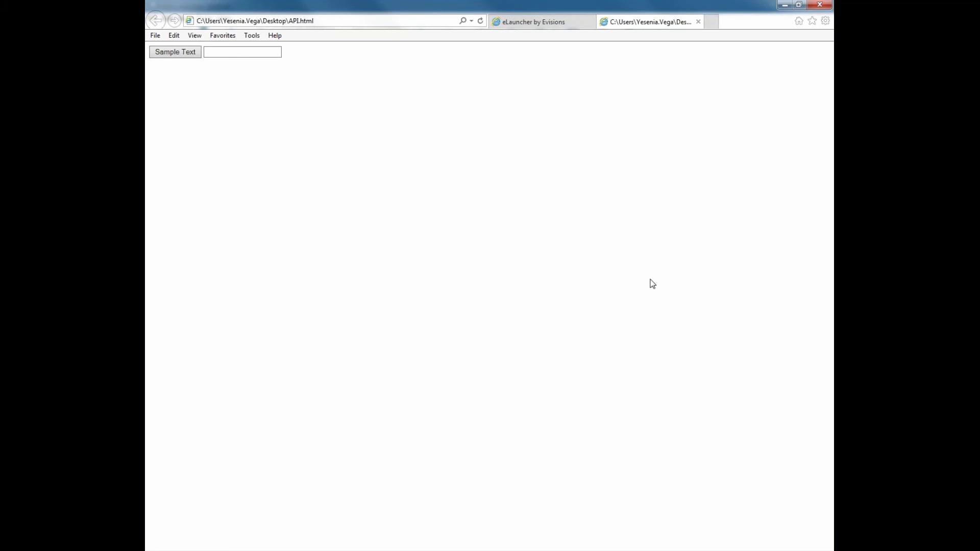
pyautogui.click(240, 52)
pyautogui.write('This is a test')
pyautogui.click(176, 54)
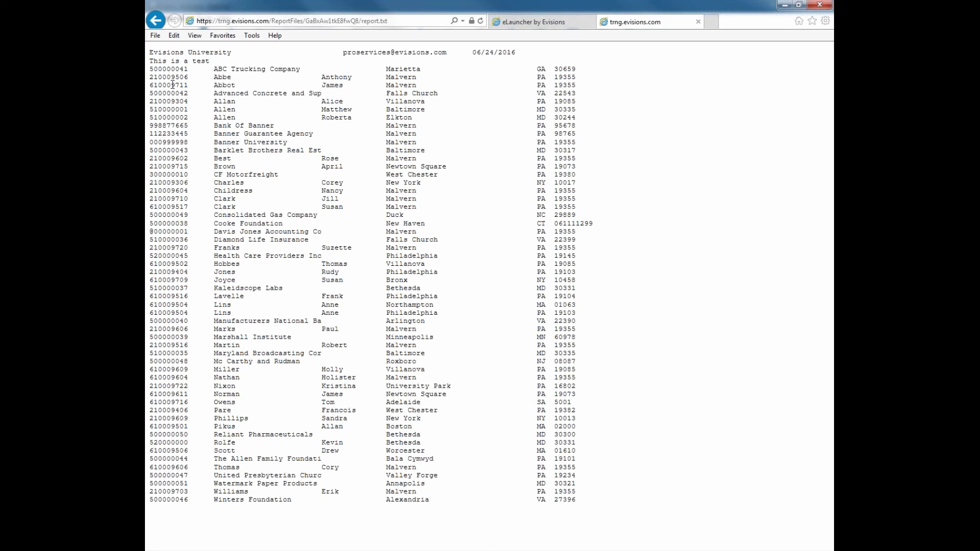
pyautogui.tripleClick(199, 62)
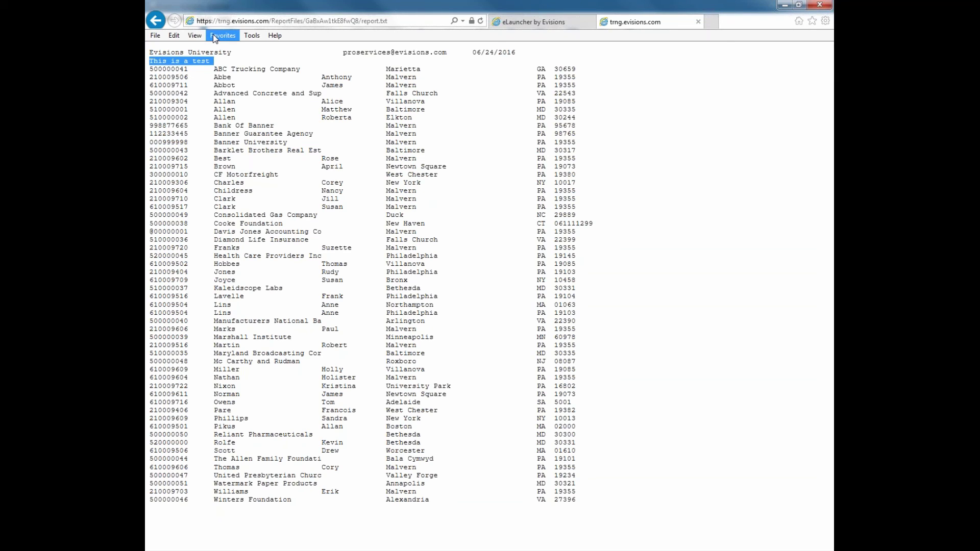
pyautogui.click(697, 22)
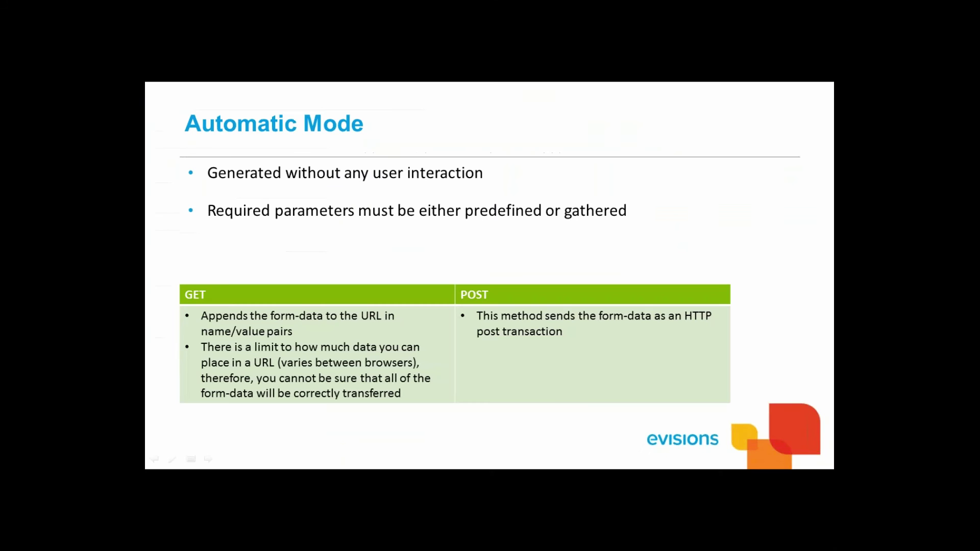
pyautogui.click(580, 150)
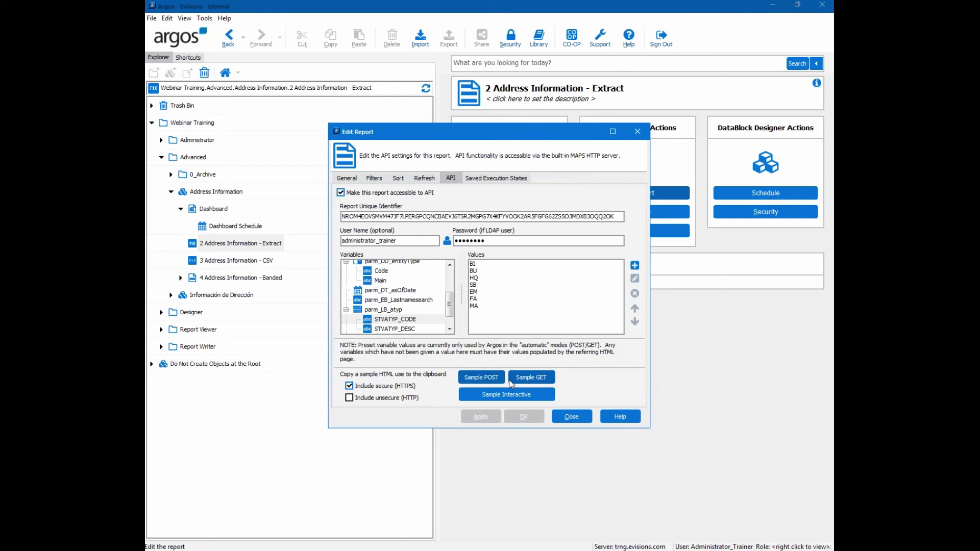
# Step: Copy the sample Interactive HTML from the Argos report's API settings, replace the whole content of API.html in Notepad with it and save
pyautogui.click(486, 394)
pyautogui.click(501, 302)
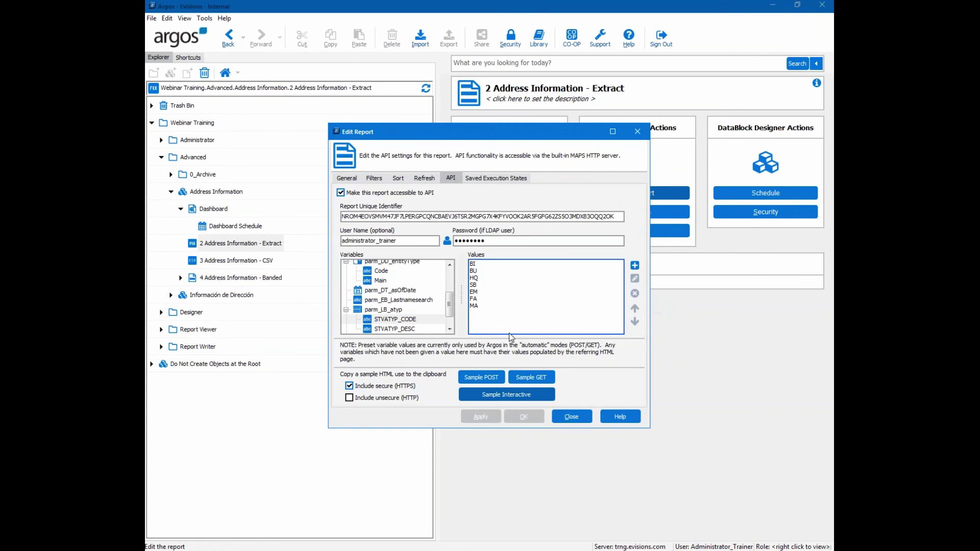
pyautogui.click(571, 416)
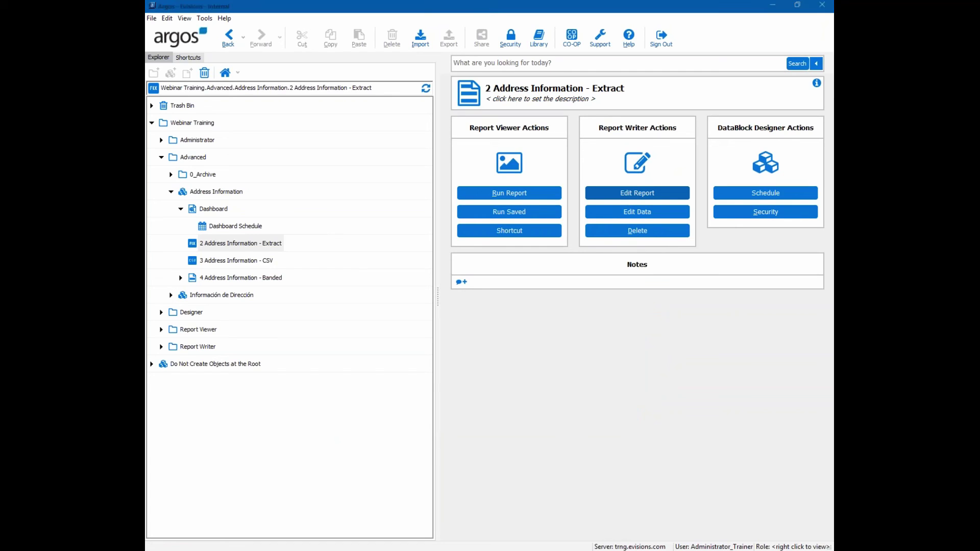
pyautogui.hotkey('ctrl', 'a')
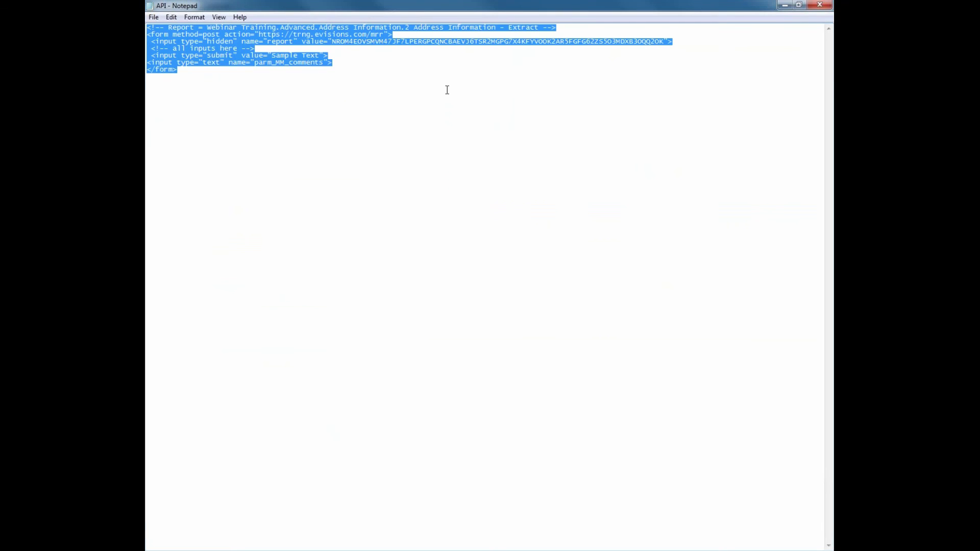
pyautogui.hotkey('ctrl', 'v')
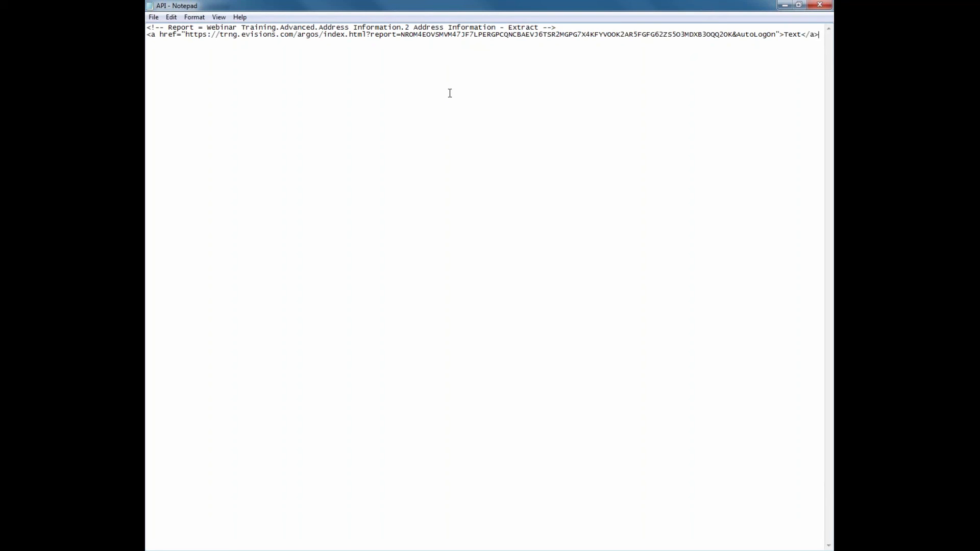
pyautogui.click(155, 18)
pyautogui.click(230, 53)
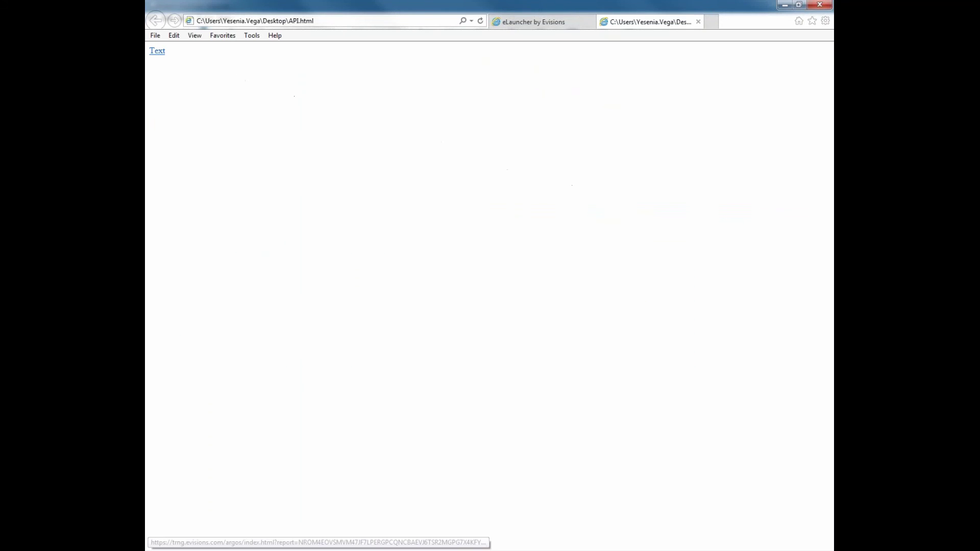
# Step: Open the interactive report from the API.html link in the browser, set Entity Type to Both, select all address types and execute the report
pyautogui.click(158, 51)
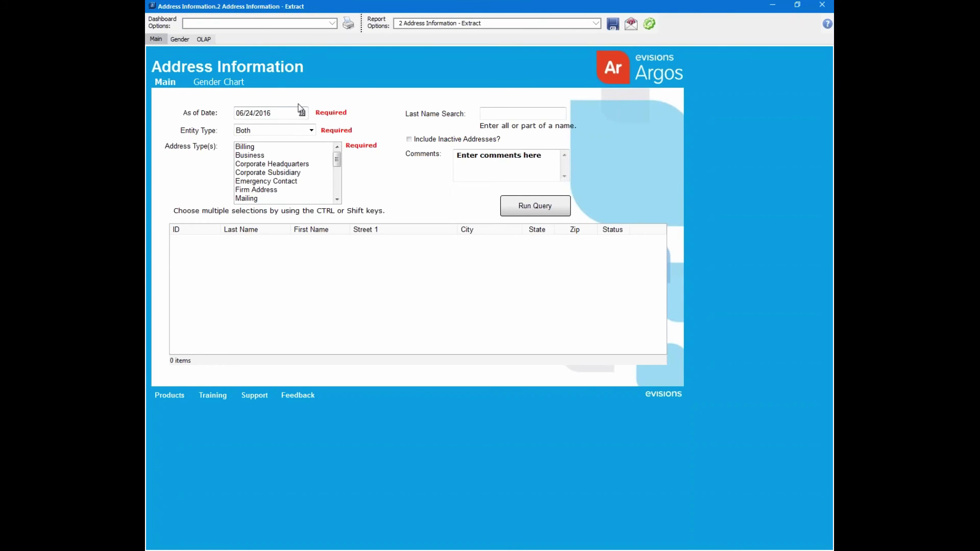
pyautogui.click(270, 130)
pyautogui.click(266, 141)
pyautogui.click(264, 157)
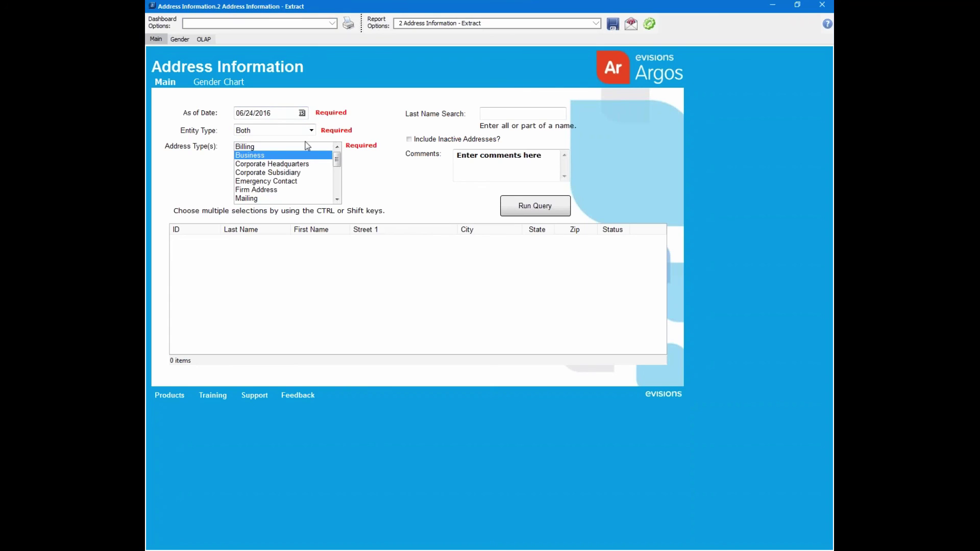
pyautogui.hotkey('ctrl', 'a')
pyautogui.click(649, 24)
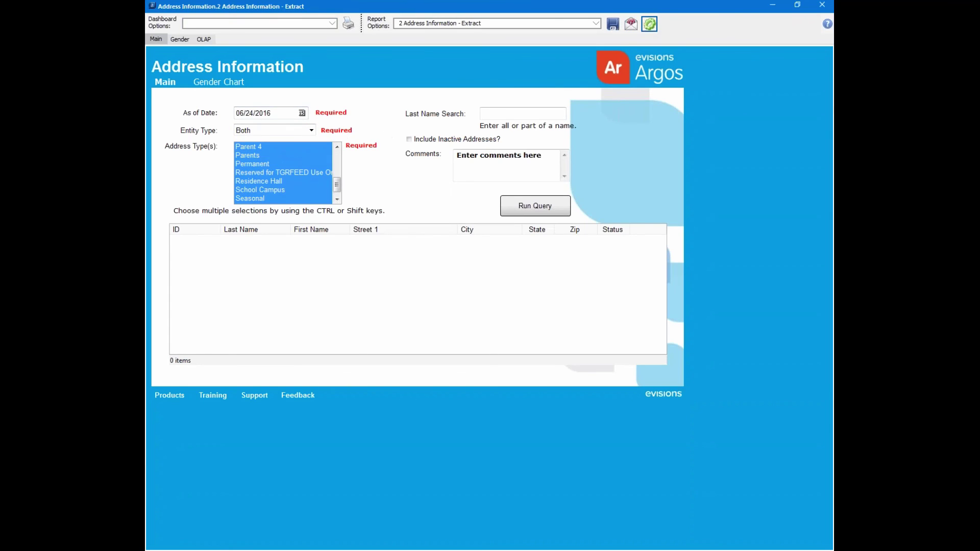
pyautogui.click(611, 306)
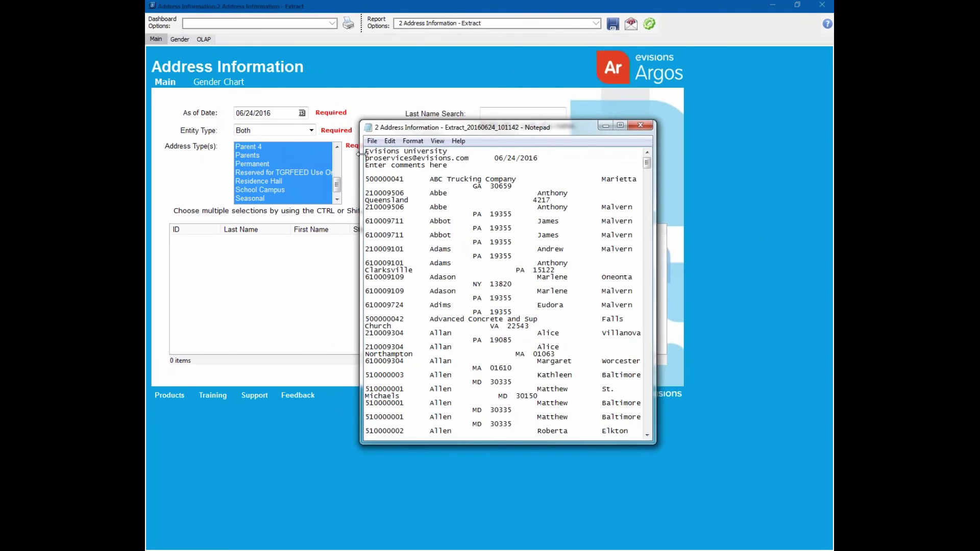
# Step: Enlarge the extract output to examine it, then close the output, the report window and the browser tab
pyautogui.click(618, 126)
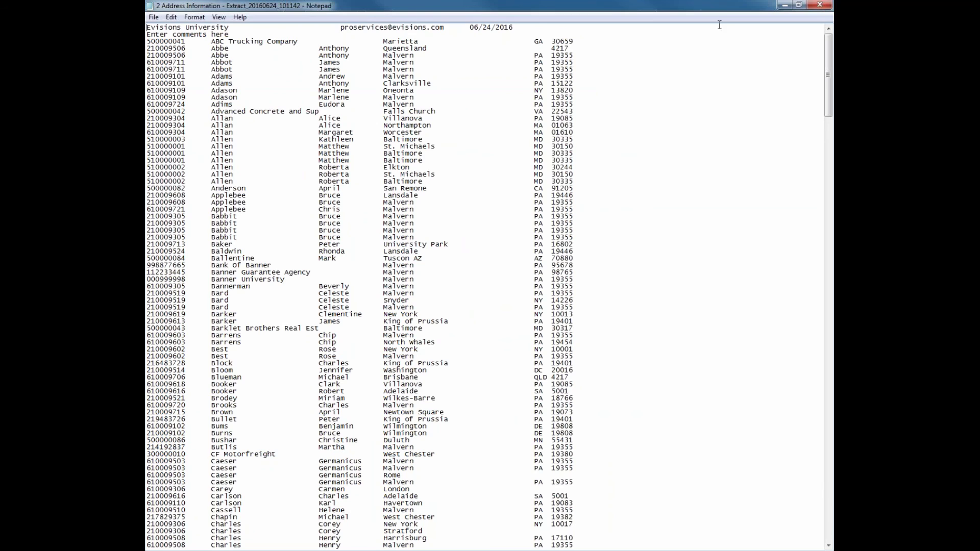
pyautogui.click(820, 5)
pyautogui.click(822, 6)
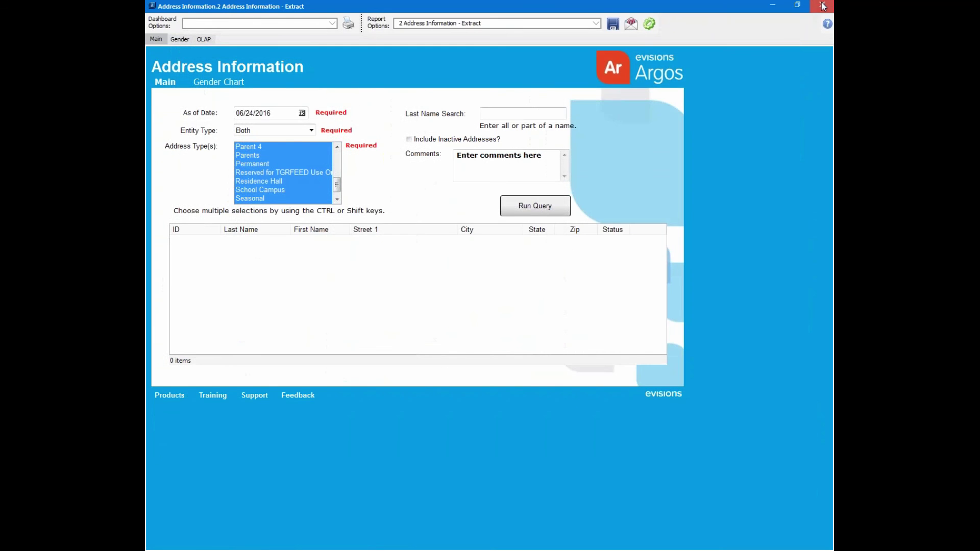
pyautogui.click(698, 22)
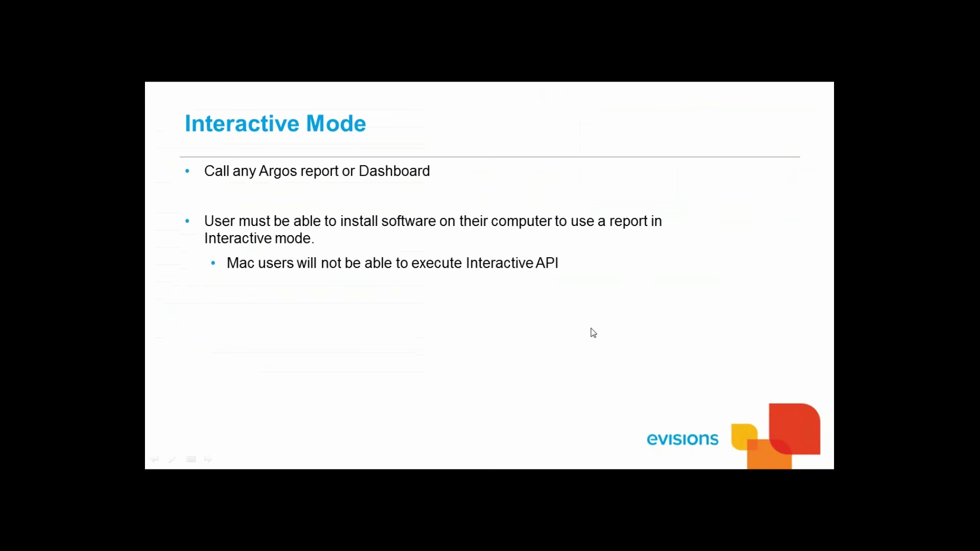
pyautogui.press('Right')
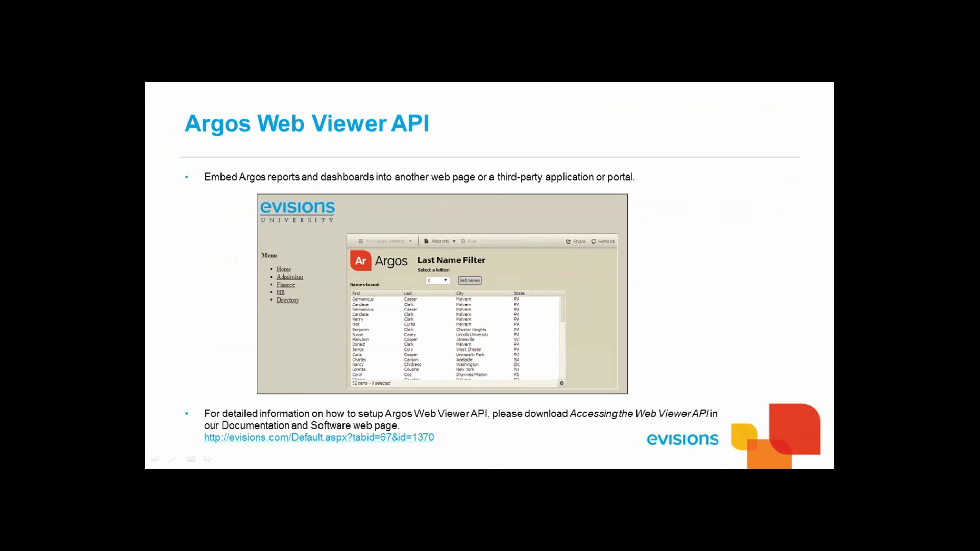
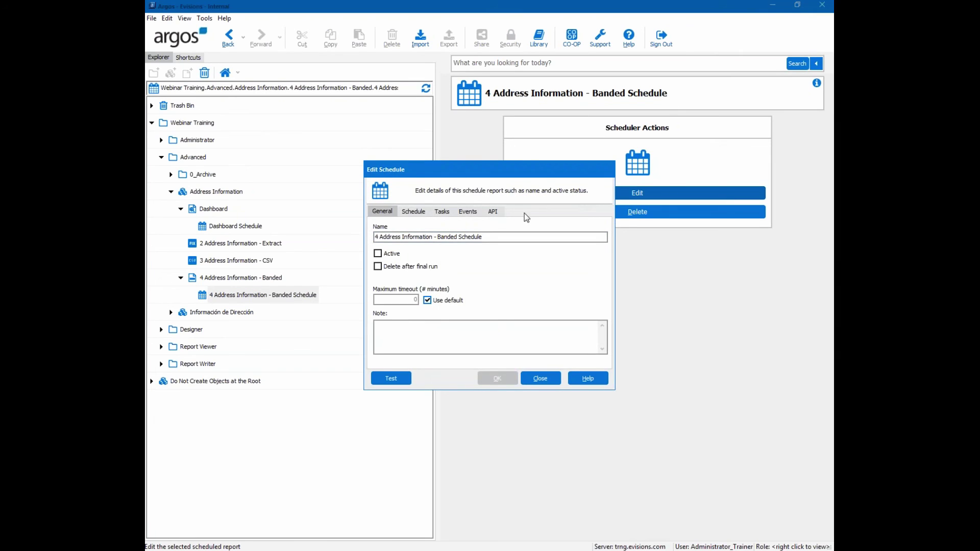
# Step: Add a Bursting task to the 4 Address Information - Banded Schedule, with the State field as its burst condition
pyautogui.click(442, 211)
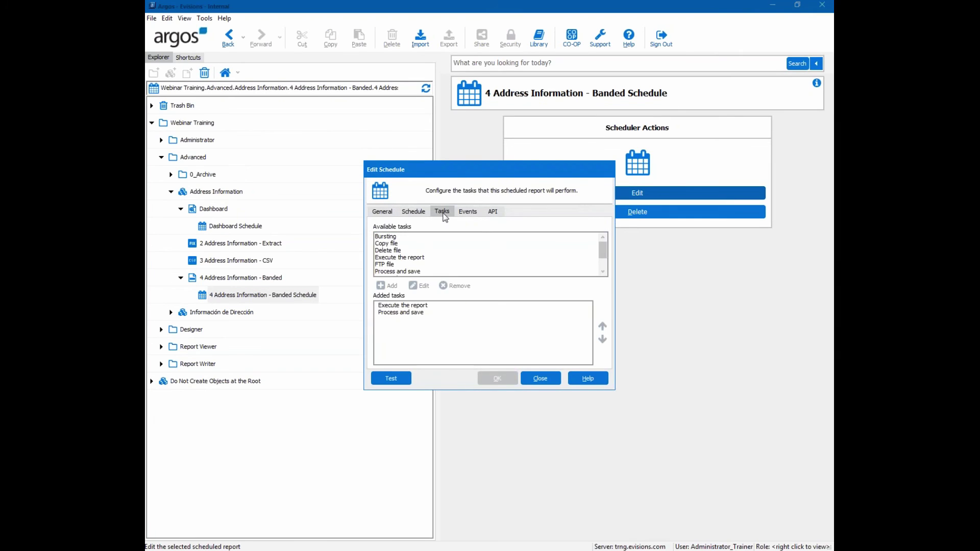
pyautogui.click(391, 237)
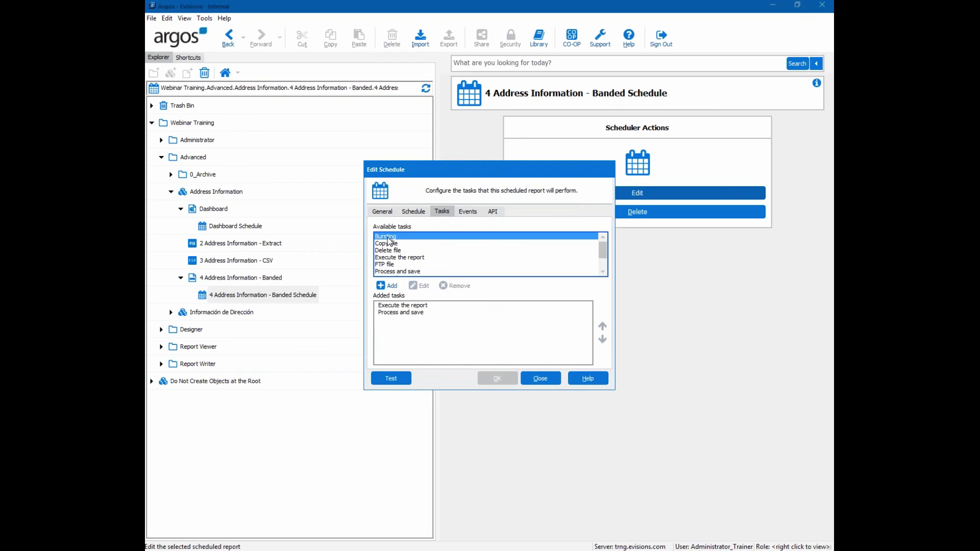
pyautogui.click(390, 285)
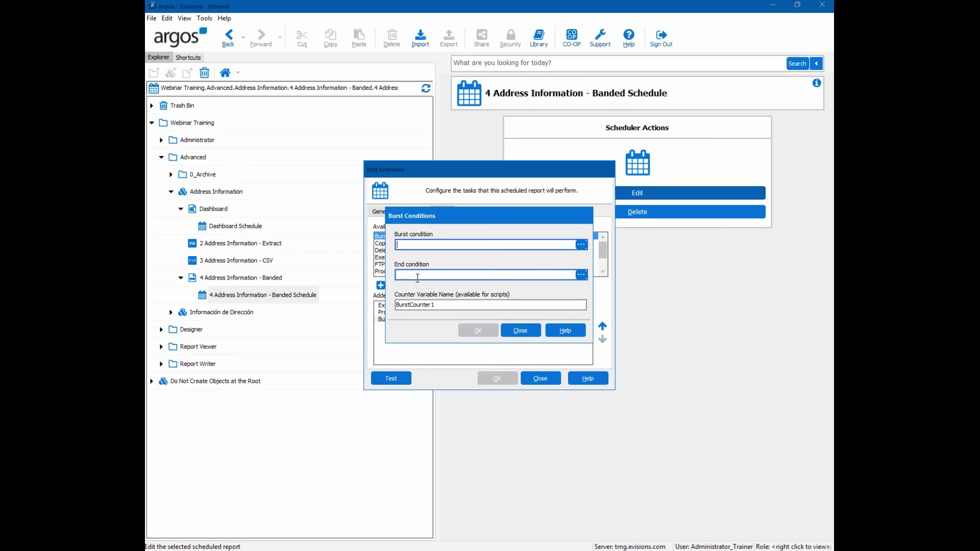
pyautogui.click(580, 244)
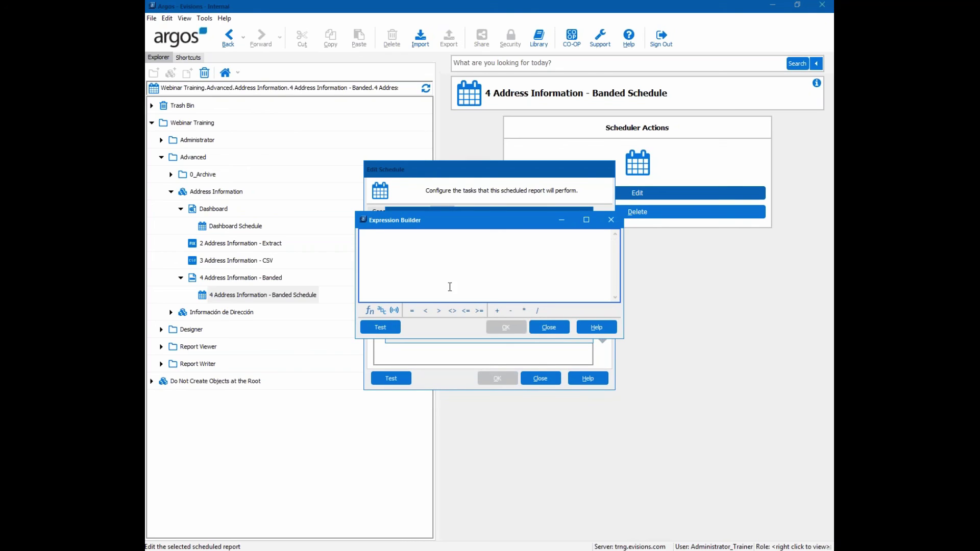
pyautogui.click(395, 311)
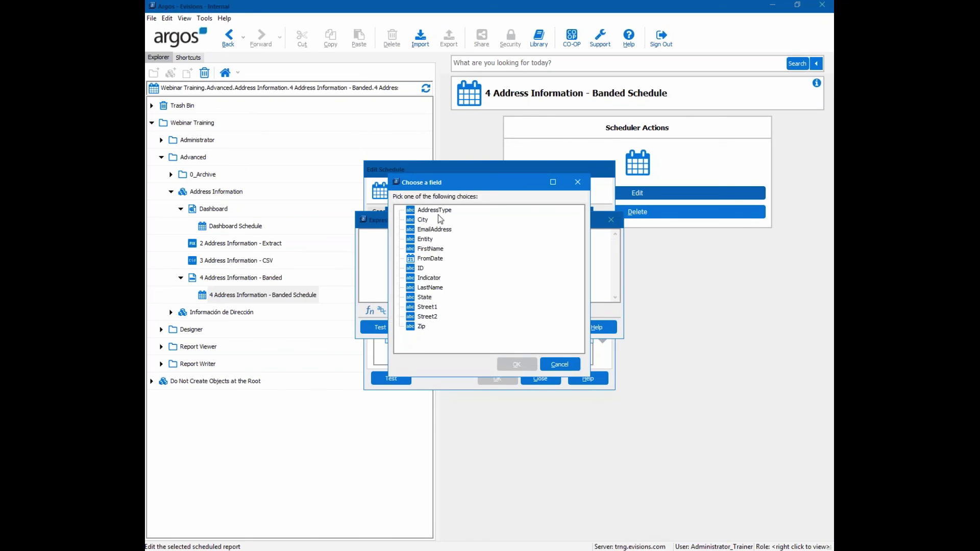
pyautogui.click(425, 298)
pyautogui.click(517, 364)
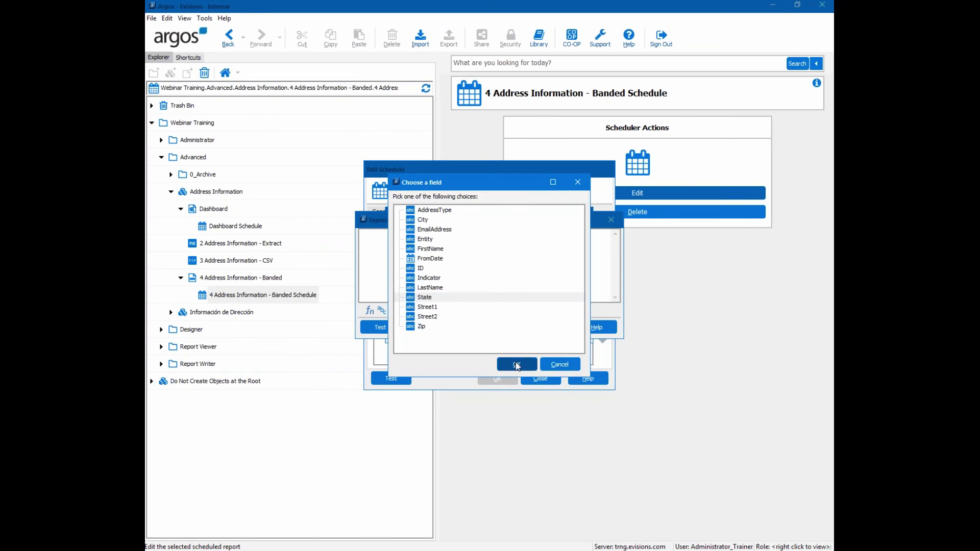
pyautogui.click(506, 327)
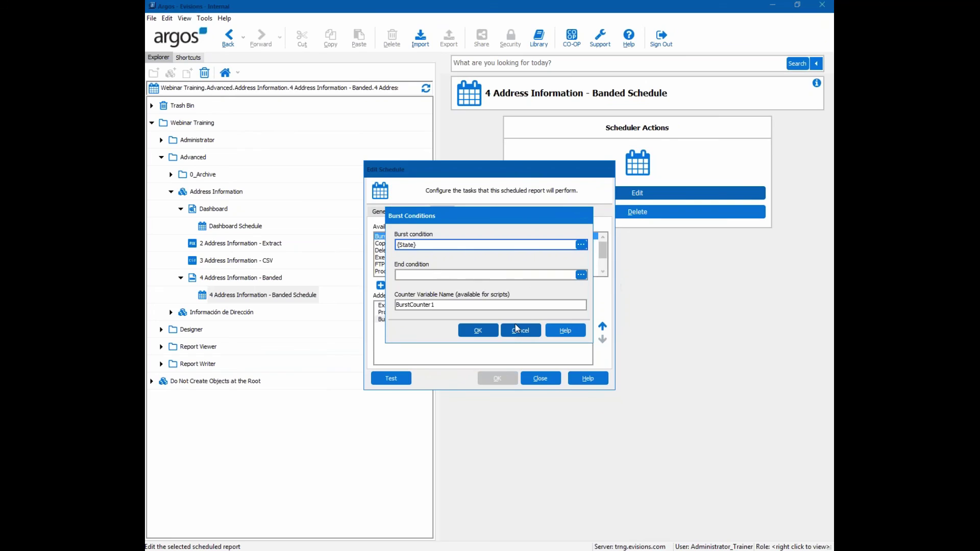
pyautogui.click(472, 333)
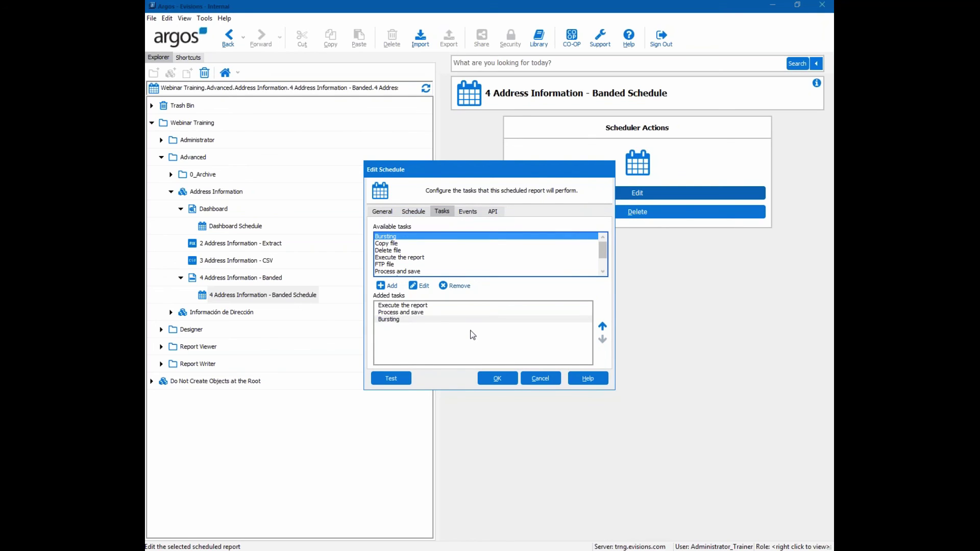
# Step: Add a Send an Email task to the schedule and address it to the ArgosData EmailAddress field
pyautogui.click(493, 338)
pyautogui.scroll(-1, 605, 254)
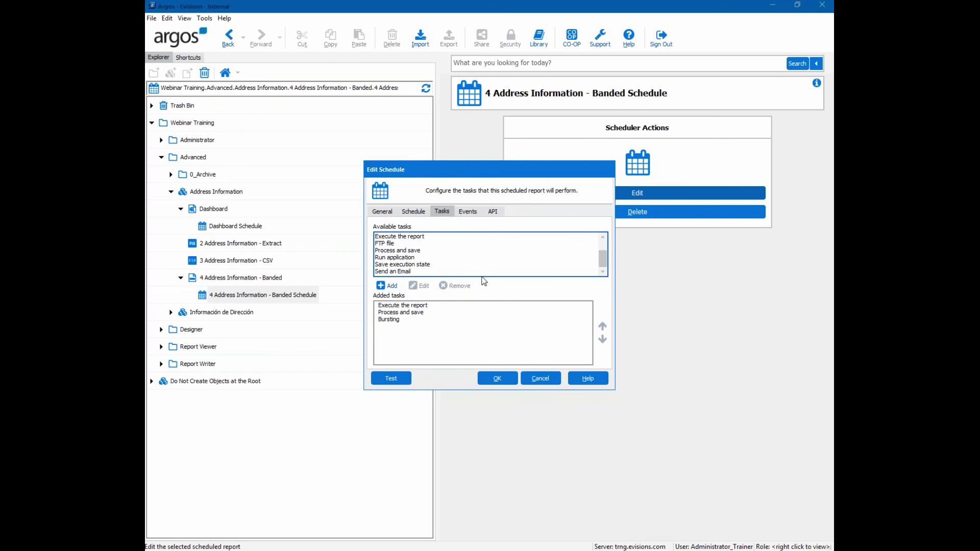
pyautogui.doubleClick(398, 271)
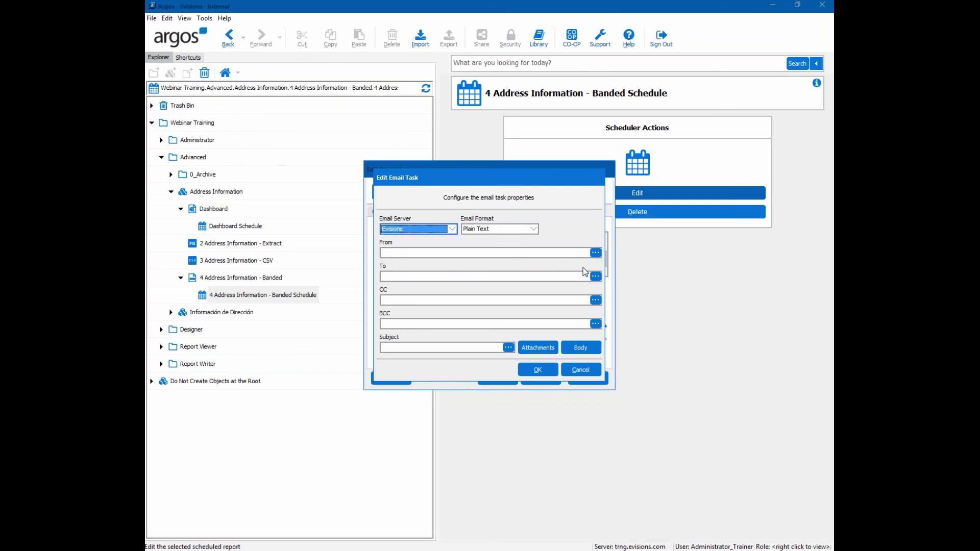
pyautogui.click(595, 276)
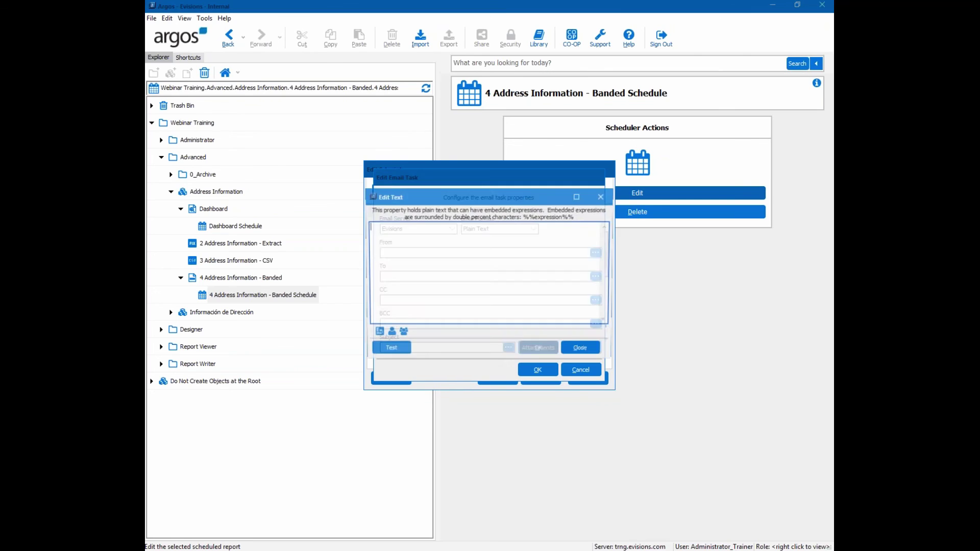
pyautogui.click(376, 337)
pyautogui.click(382, 310)
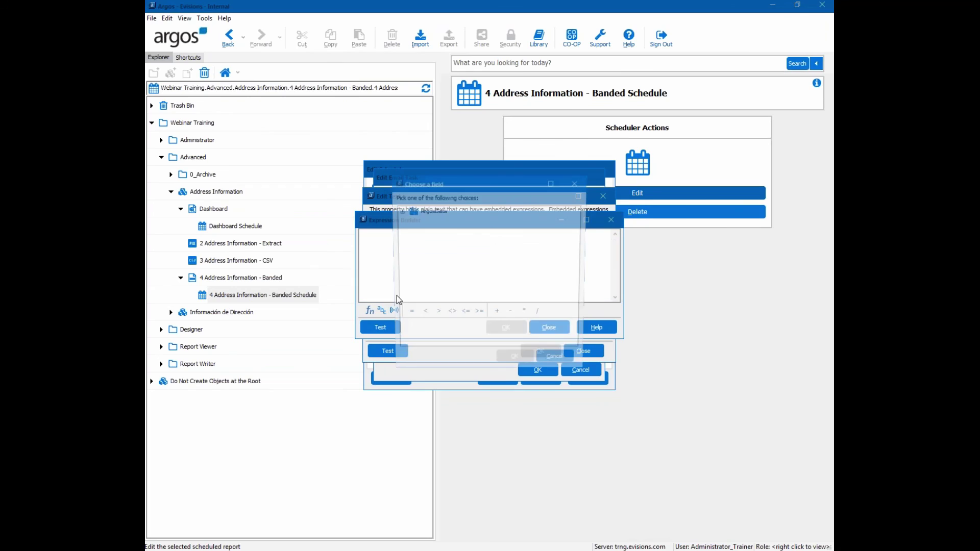
pyautogui.click(398, 210)
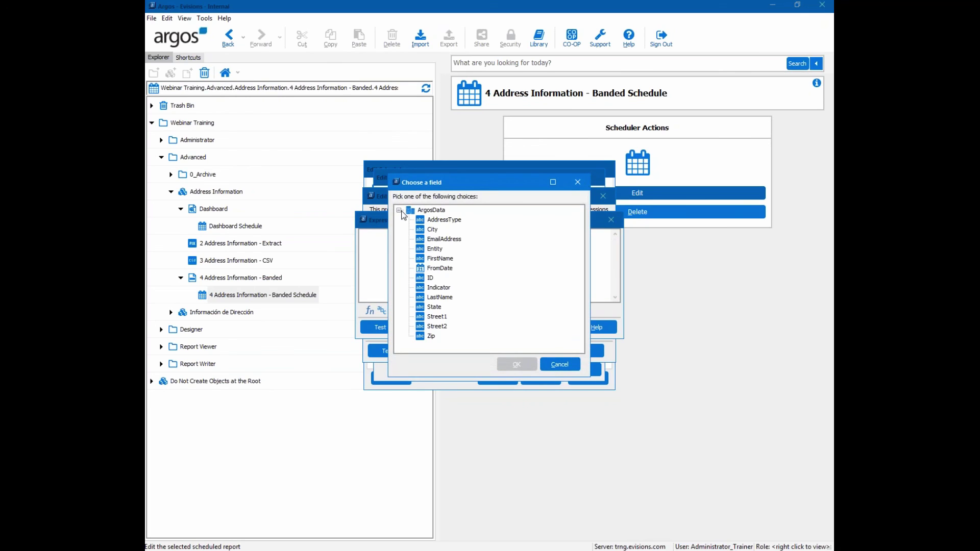
pyautogui.click(443, 248)
pyautogui.click(443, 239)
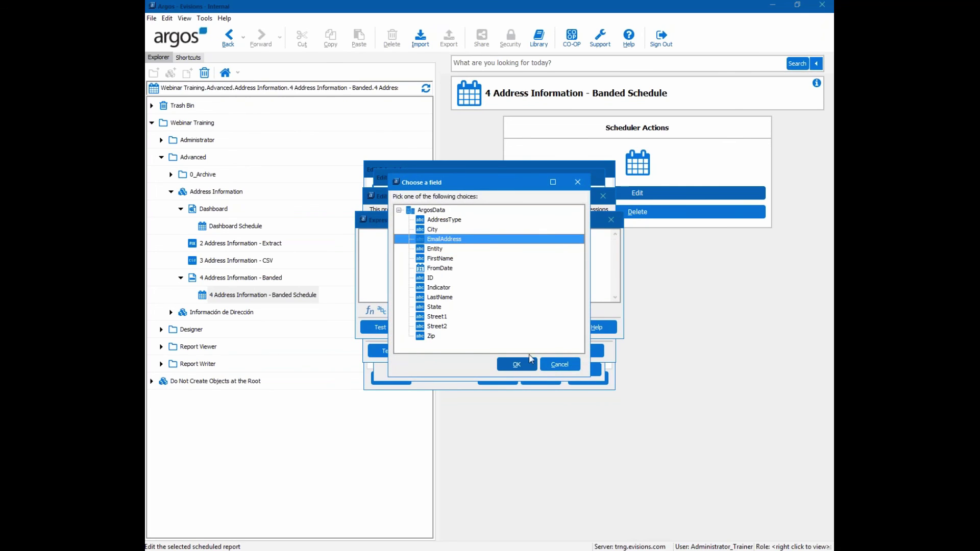
pyautogui.click(517, 364)
pyautogui.click(506, 327)
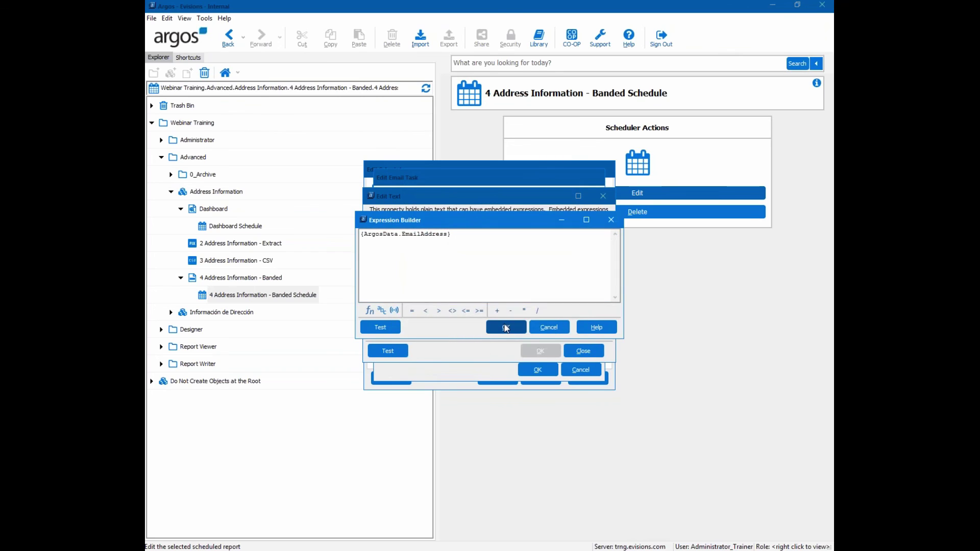
pyautogui.click(534, 352)
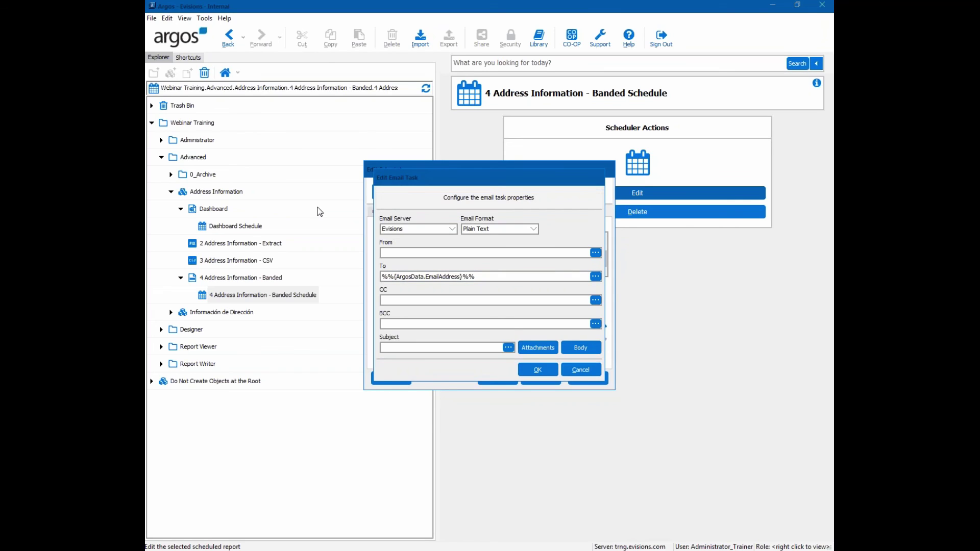
# Step: Fill in the sender's e-mail address, set the subject to "Student Address by State" and save the email task
pyautogui.click(430, 265)
pyautogui.click(420, 254)
pyautogui.hotkey('ctrl', 'v')
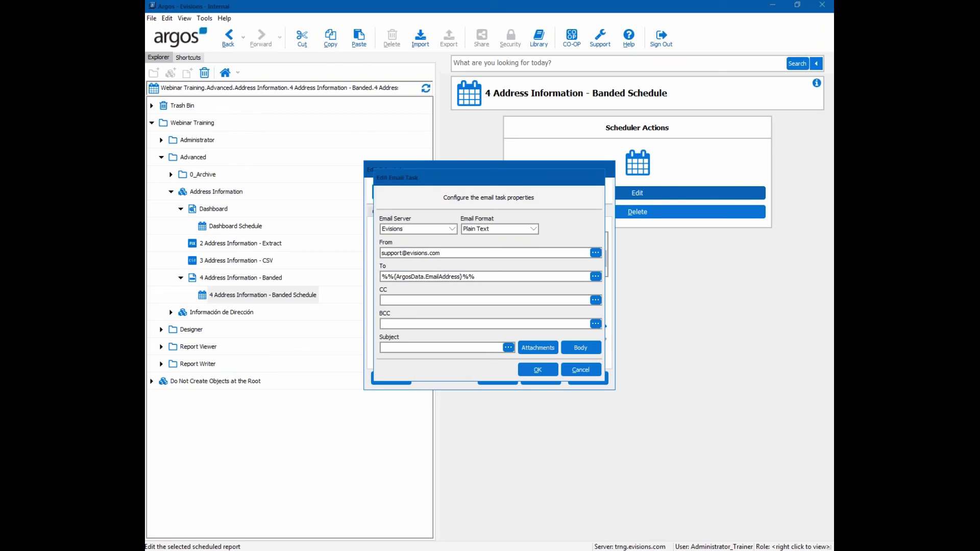
pyautogui.click(411, 301)
pyautogui.write('Student Address by State')
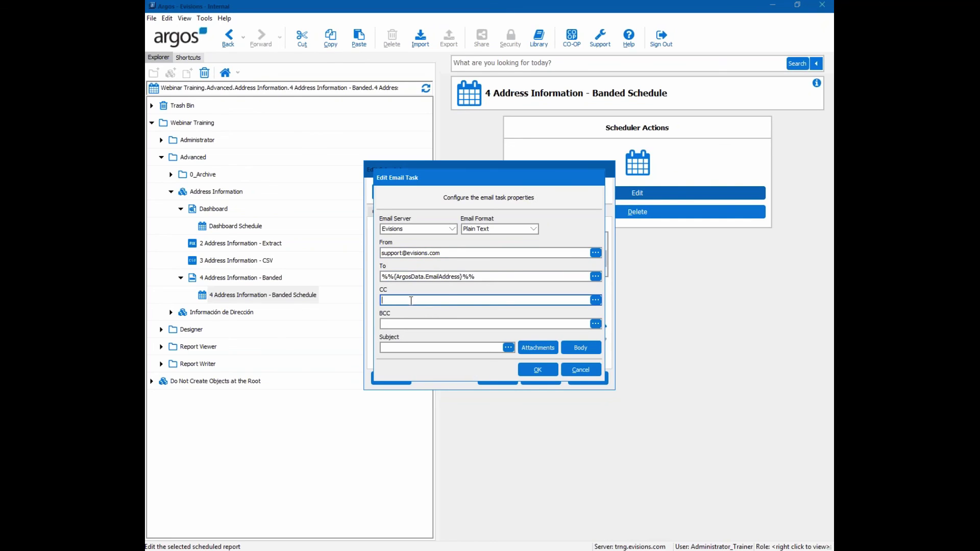
pyautogui.hotkey('ctrl', 'z')
pyautogui.click(433, 325)
pyautogui.click(417, 349)
pyautogui.write('Student Address by State')
pyautogui.click(598, 348)
pyautogui.write('Student Address by State')
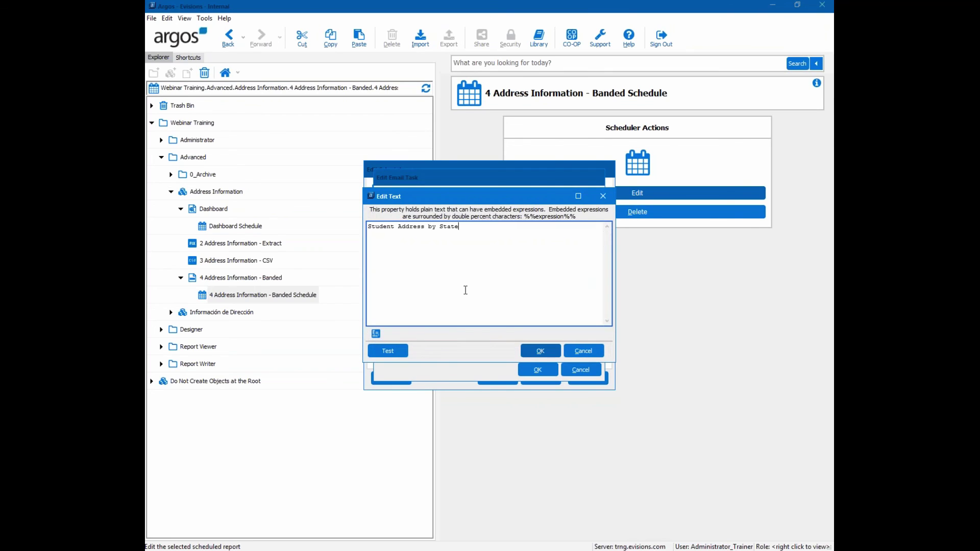
pyautogui.click(533, 351)
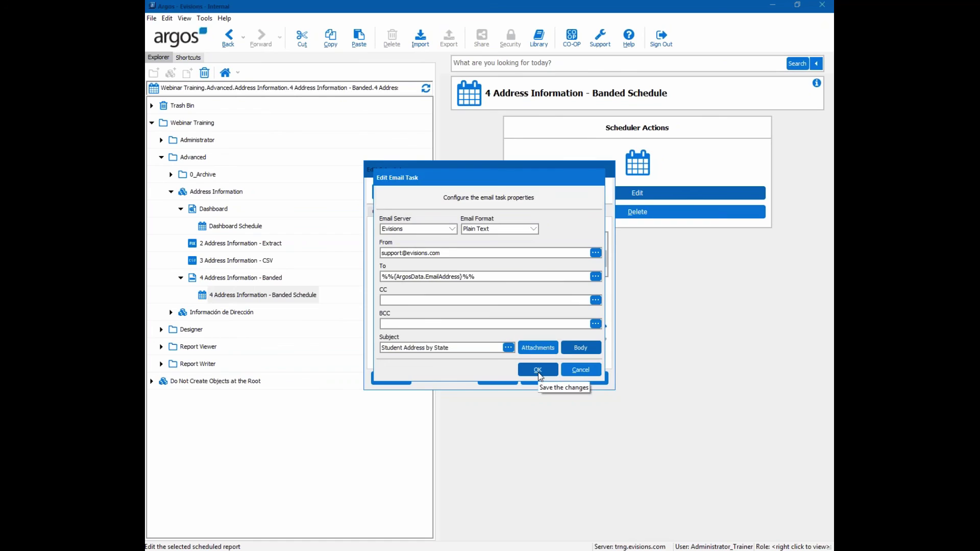
pyautogui.click(537, 370)
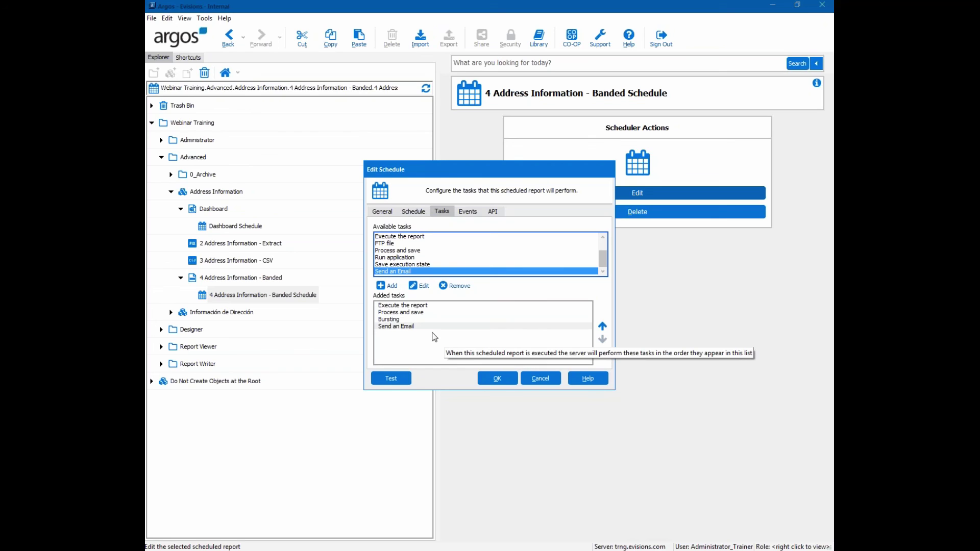
# Step: Move Bursting directly after Execute the report, nest Process and save and Send an Email beneath it, and save the schedule
pyautogui.click(395, 320)
pyautogui.click(604, 327)
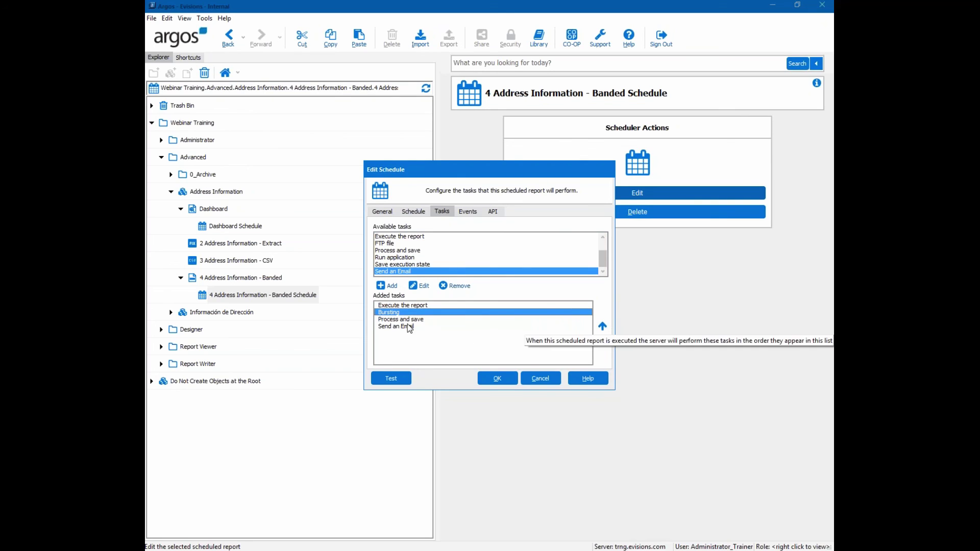
pyautogui.click(407, 321)
pyautogui.click(601, 327)
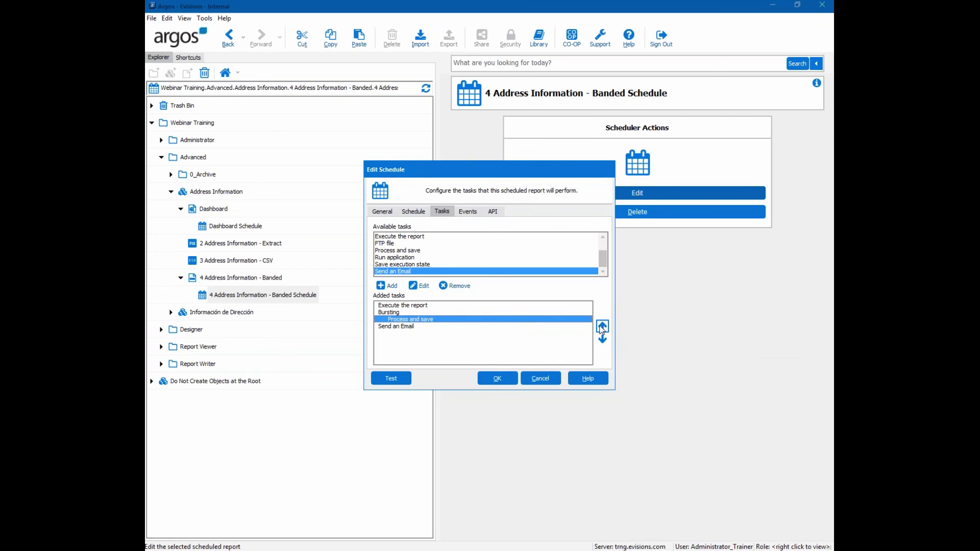
pyautogui.click(400, 333)
pyautogui.click(410, 323)
pyautogui.click(603, 327)
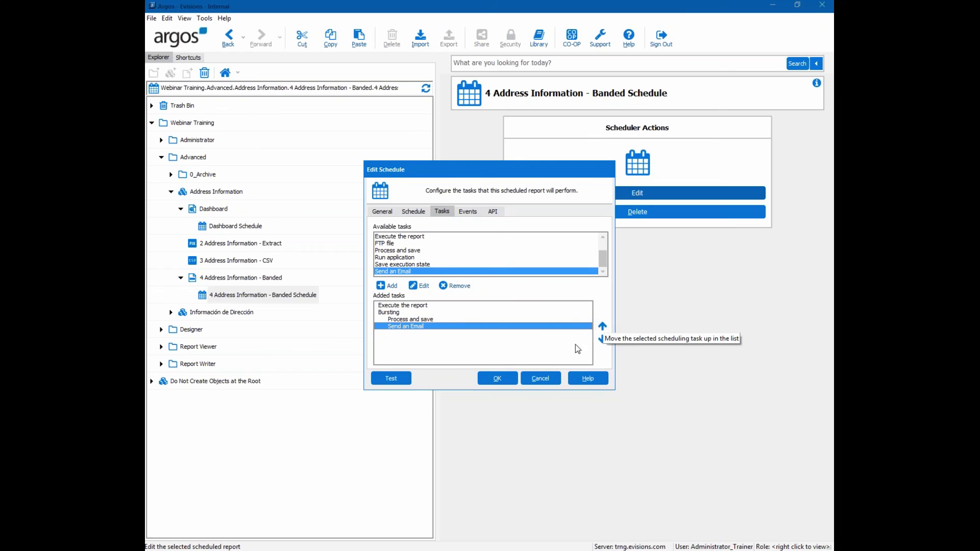
pyautogui.click(457, 332)
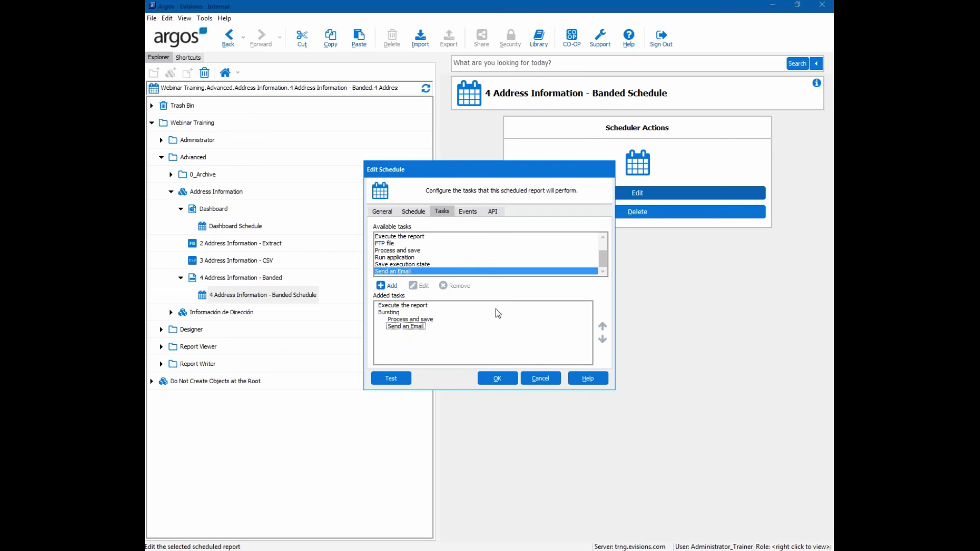
pyautogui.click(502, 385)
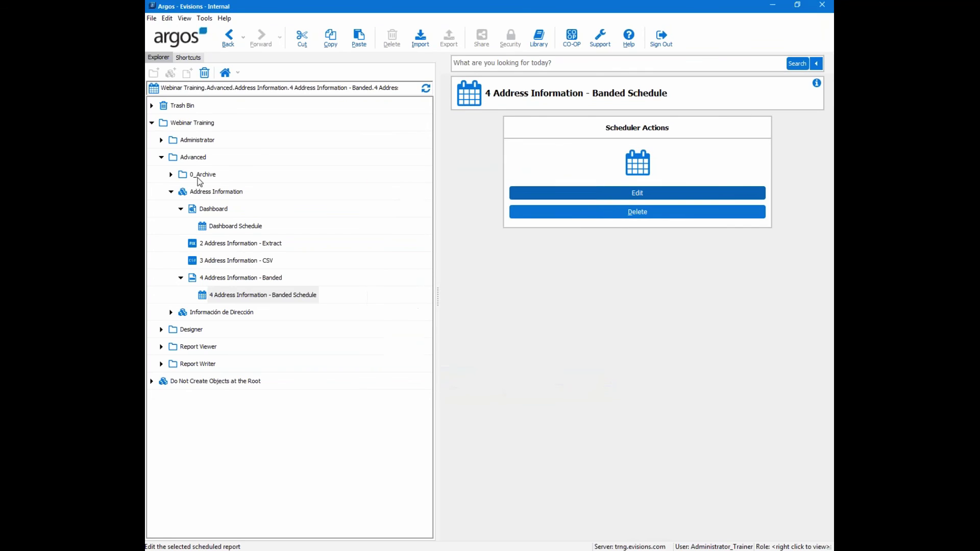
# Step: Open the Address Information DataBlock for editing and launch its test
pyautogui.click(244, 278)
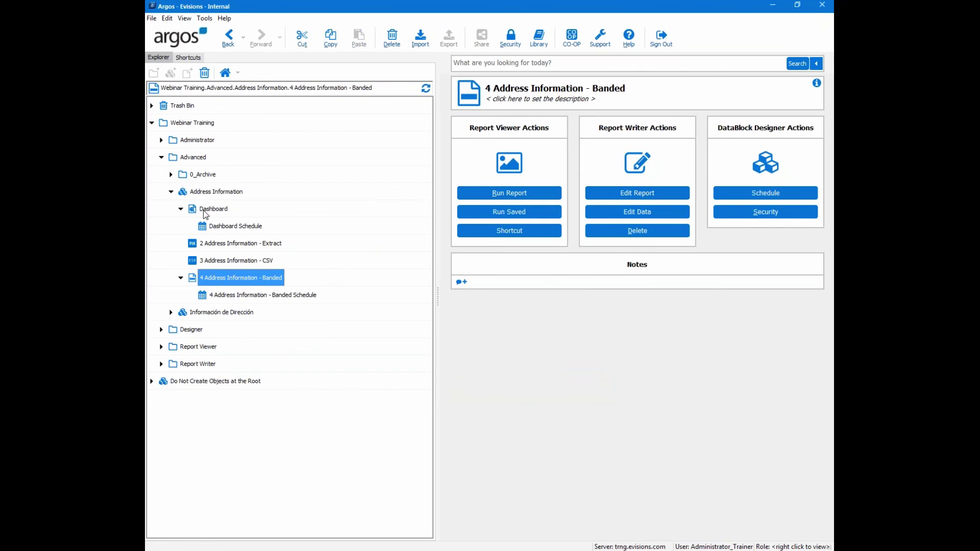
pyautogui.click(230, 193)
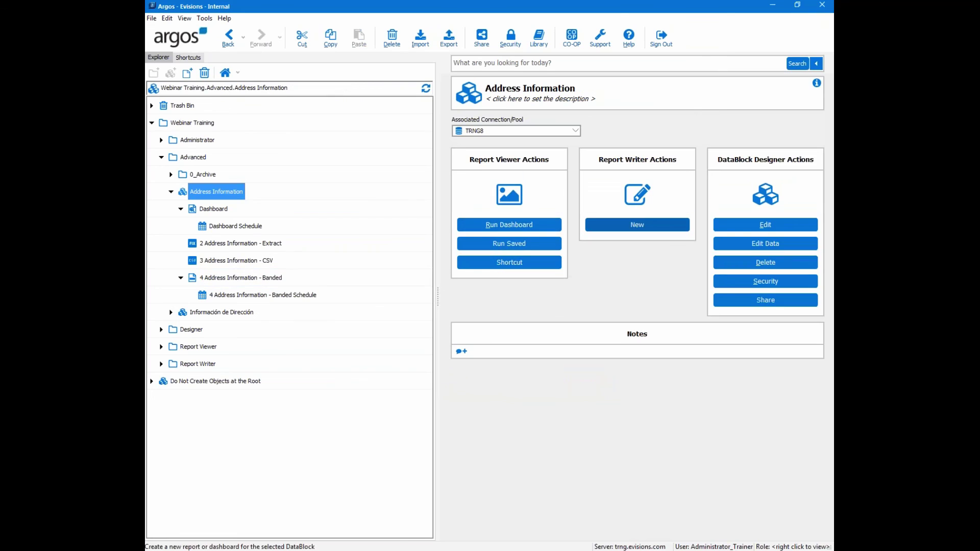
pyautogui.click(765, 230)
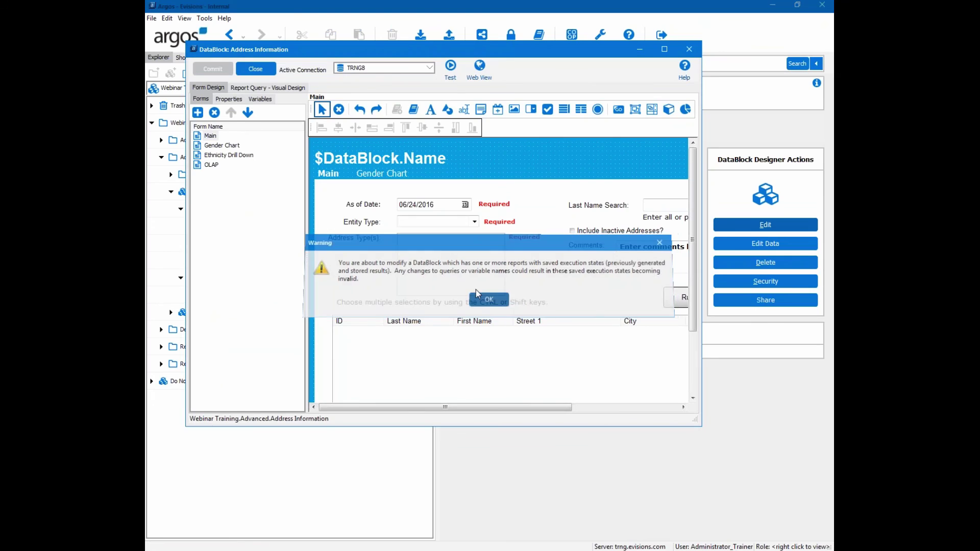
pyautogui.click(482, 299)
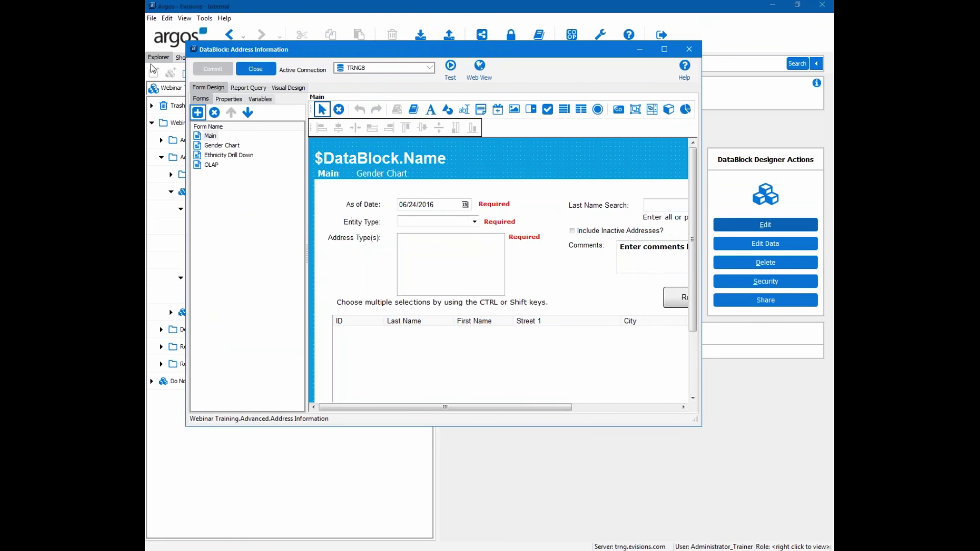
pyautogui.click(452, 77)
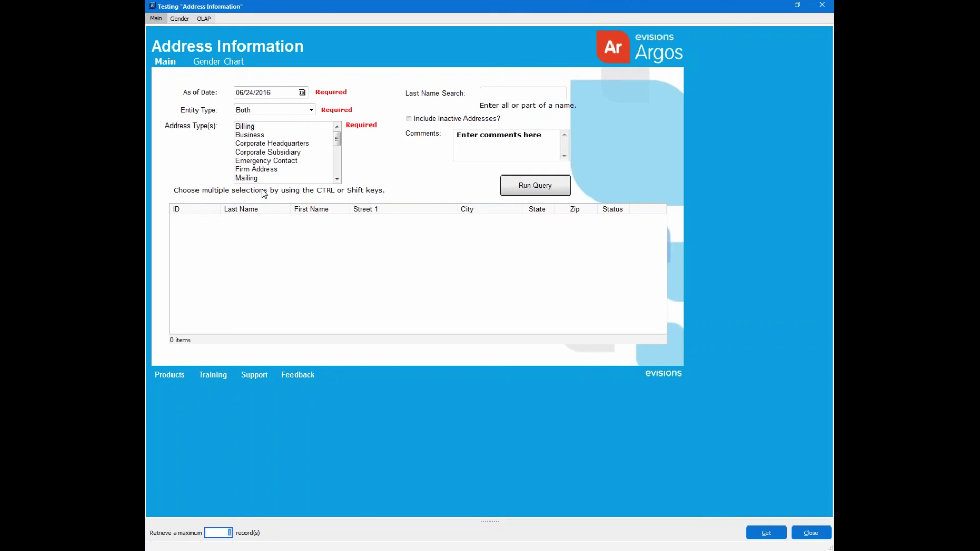
# Step: Set Entity Type to Both, select all address types, enlarge the results area and retrieve a maximum of 100 records
pyautogui.click(268, 111)
pyautogui.click(261, 123)
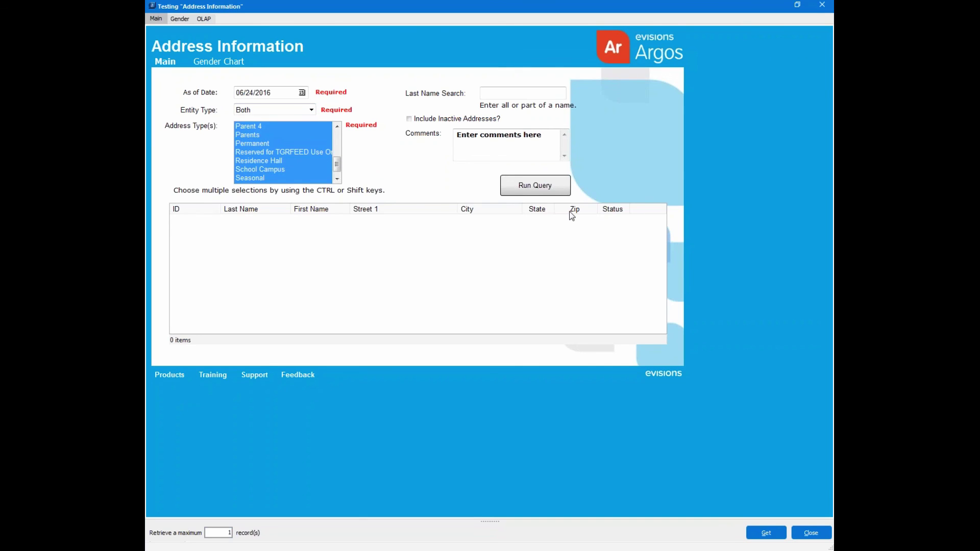
pyautogui.click(766, 532)
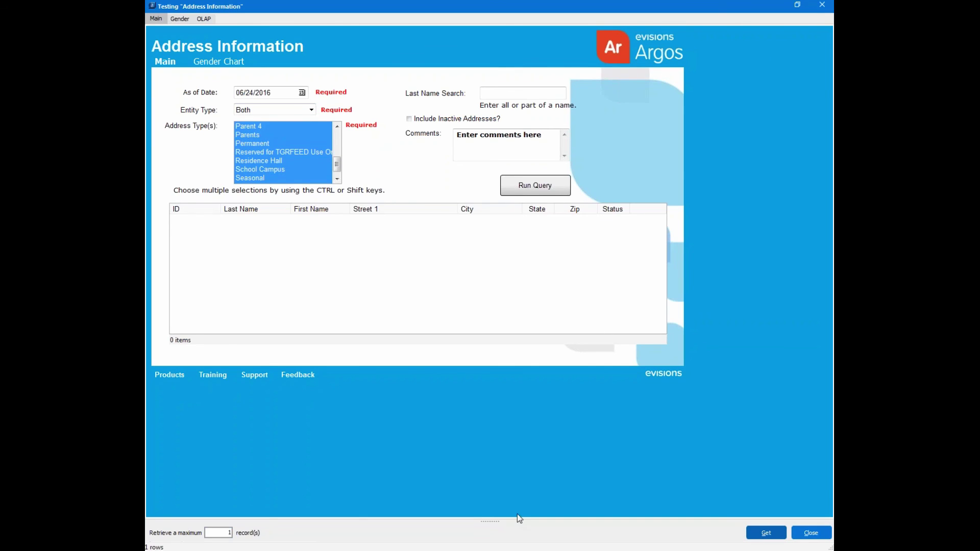
pyautogui.moveTo(490, 521); pyautogui.dragTo(490, 201)
pyautogui.click(218, 212)
pyautogui.write('00')
pyautogui.click(766, 211)
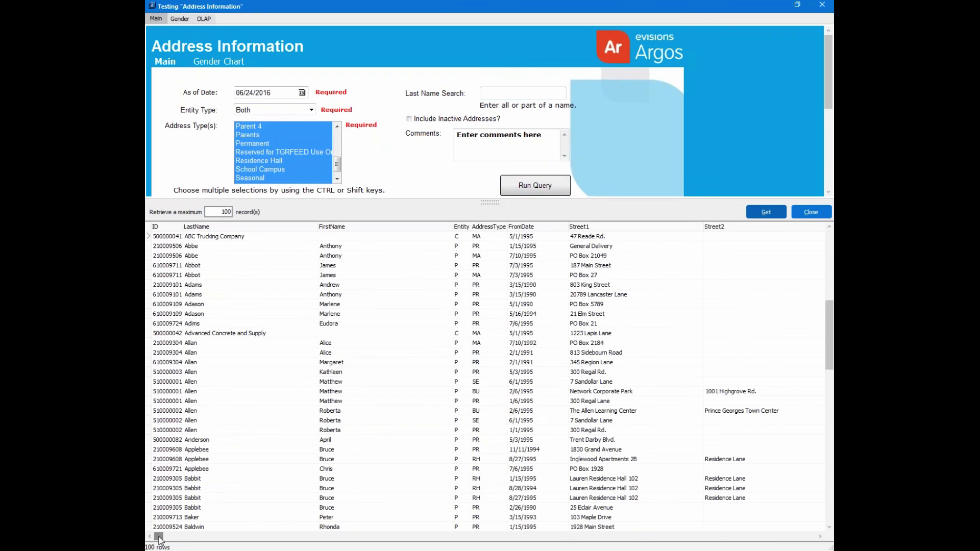
# Step: Examine the State and EmailAddress columns of the retrieved records, then close the test and the DataBlock editor
pyautogui.moveTo(159, 538); pyautogui.dragTo(353, 537)
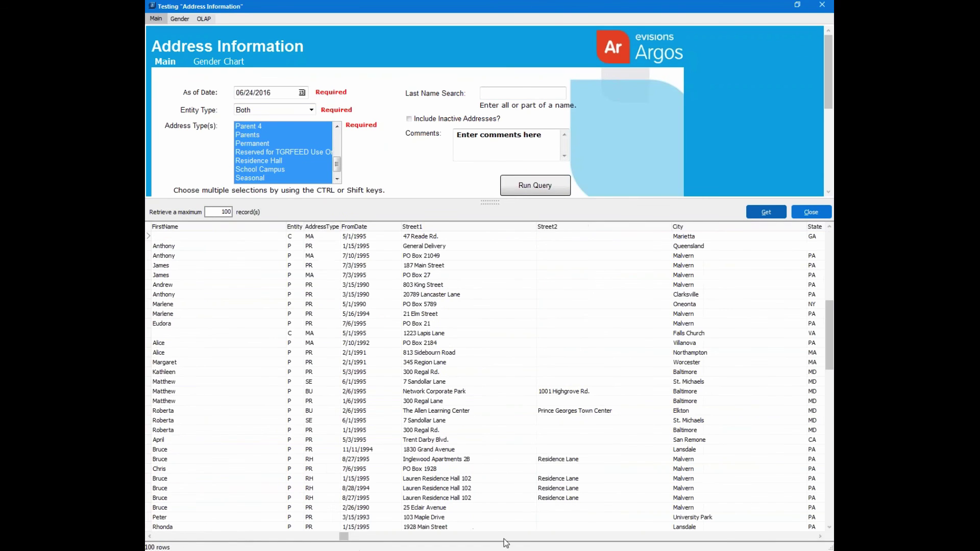
pyautogui.click(820, 536)
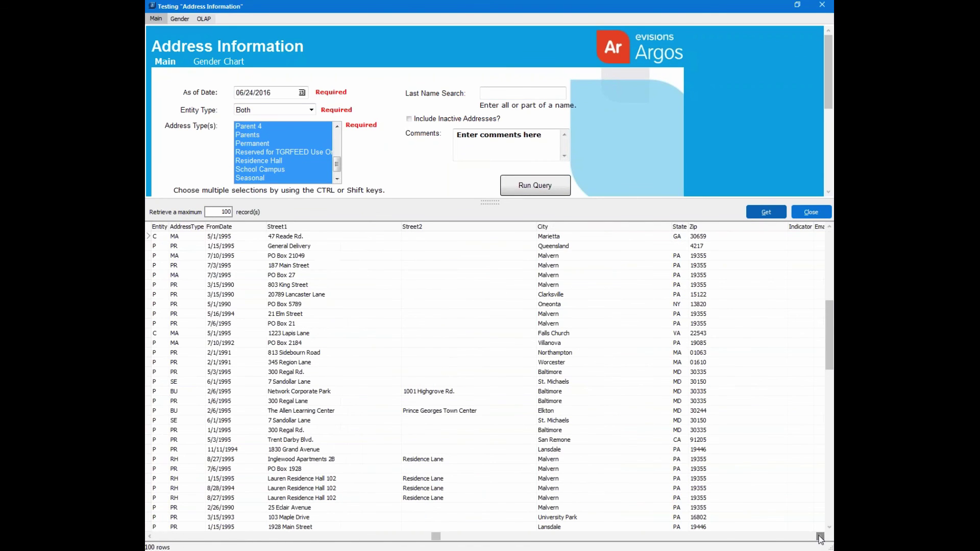
pyautogui.click(821, 537)
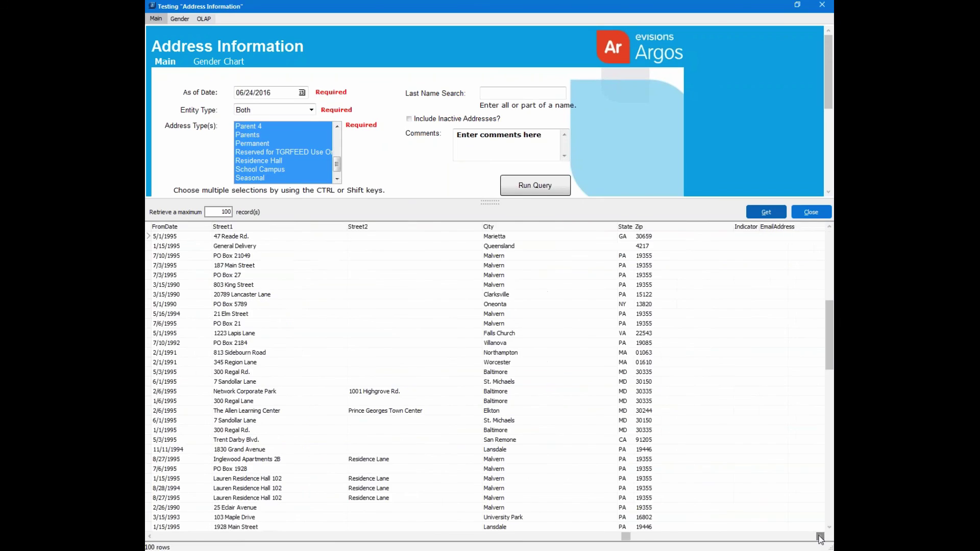
pyautogui.click(820, 537)
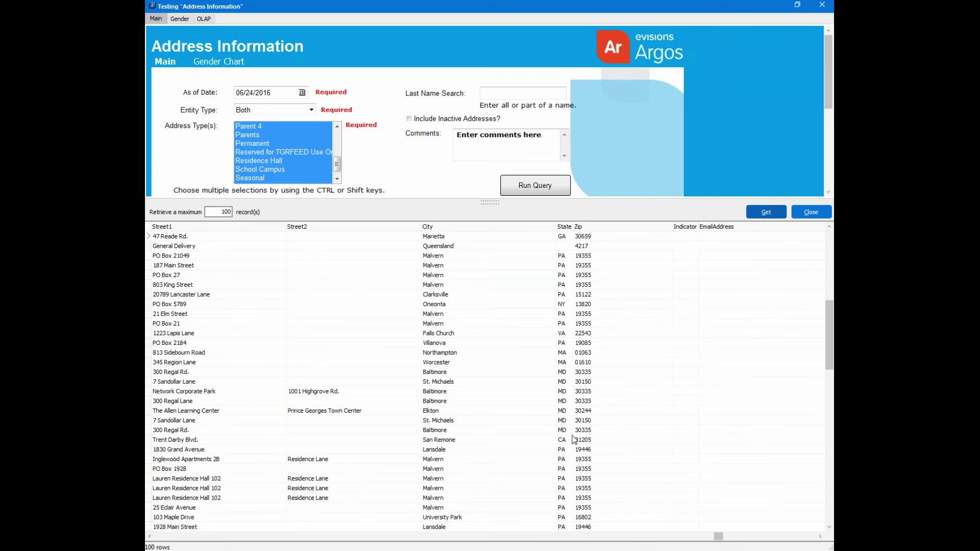
pyautogui.click(150, 536)
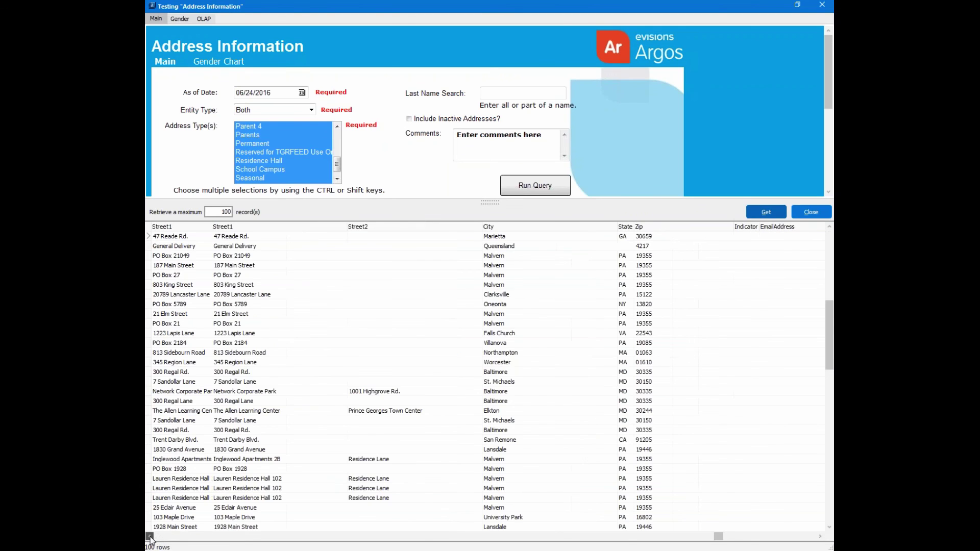
pyautogui.click(150, 536)
pyautogui.click(150, 536)
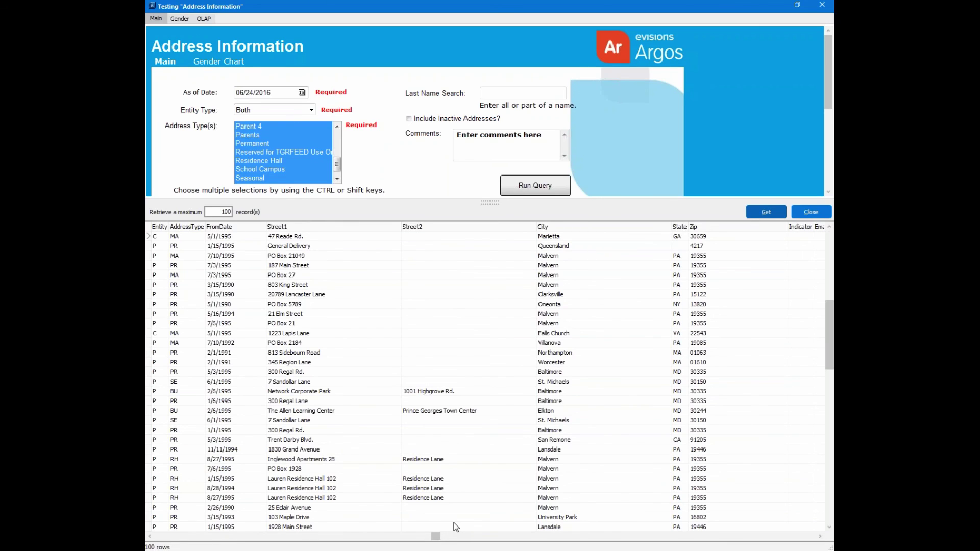
pyautogui.click(820, 5)
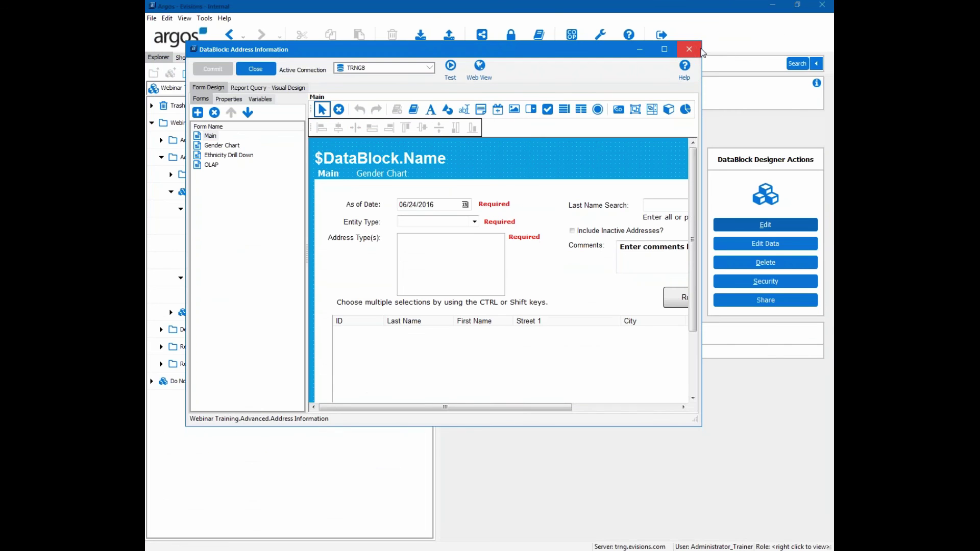
pyautogui.click(692, 46)
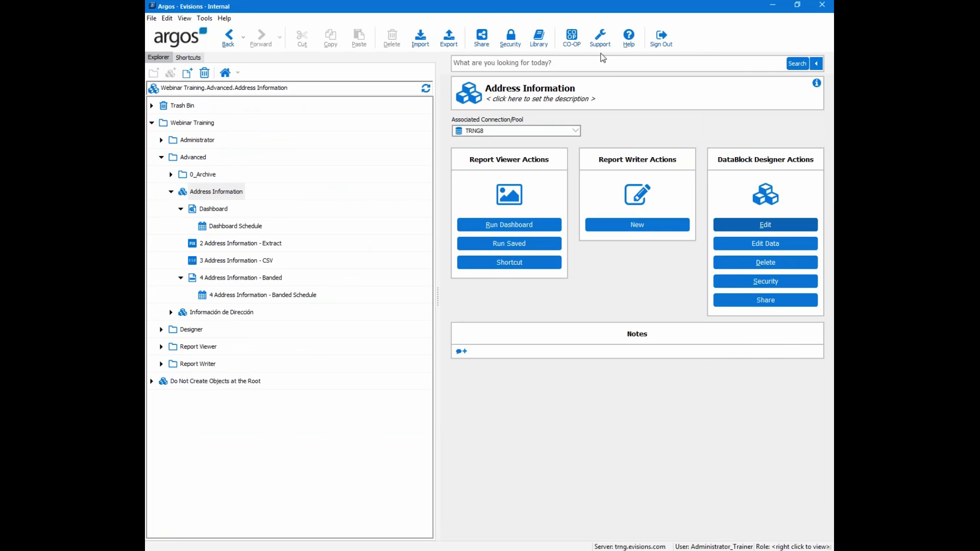
# Step: Switch to the browser's Evisions Support site, open the Knowledge Base and search it for "Bursting"
pyautogui.hotkey('alt', 'Tab')
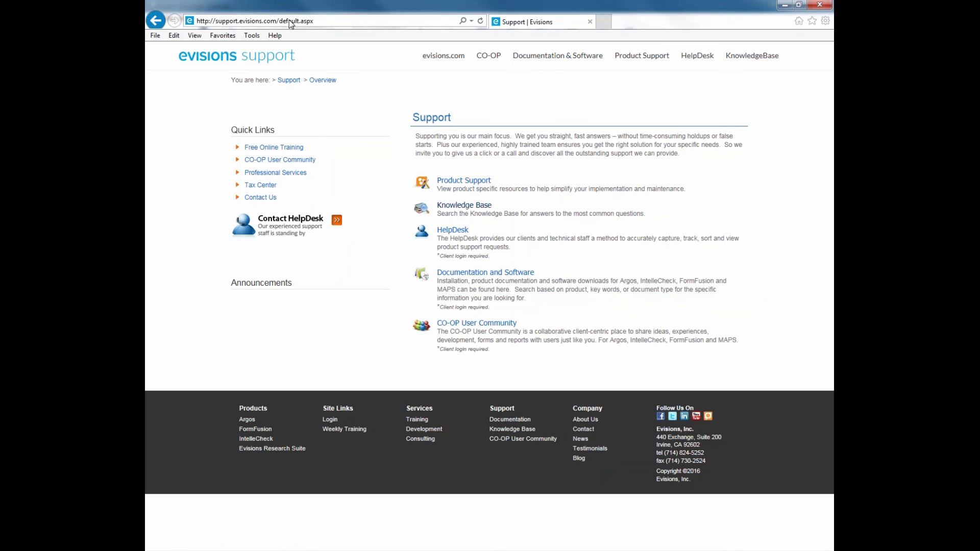
pyautogui.click(473, 208)
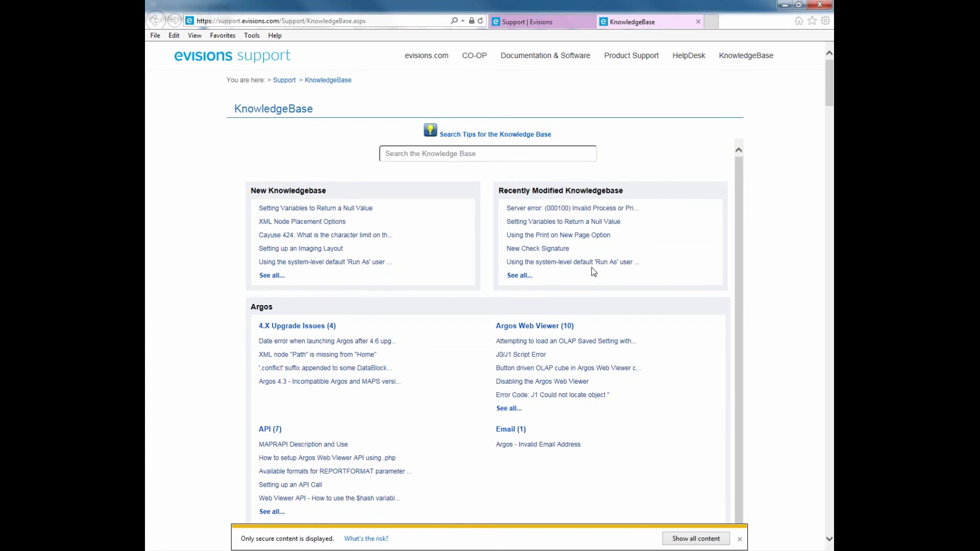
pyautogui.scroll(-6, 592, 270)
pyautogui.scroll(6, 498, 317)
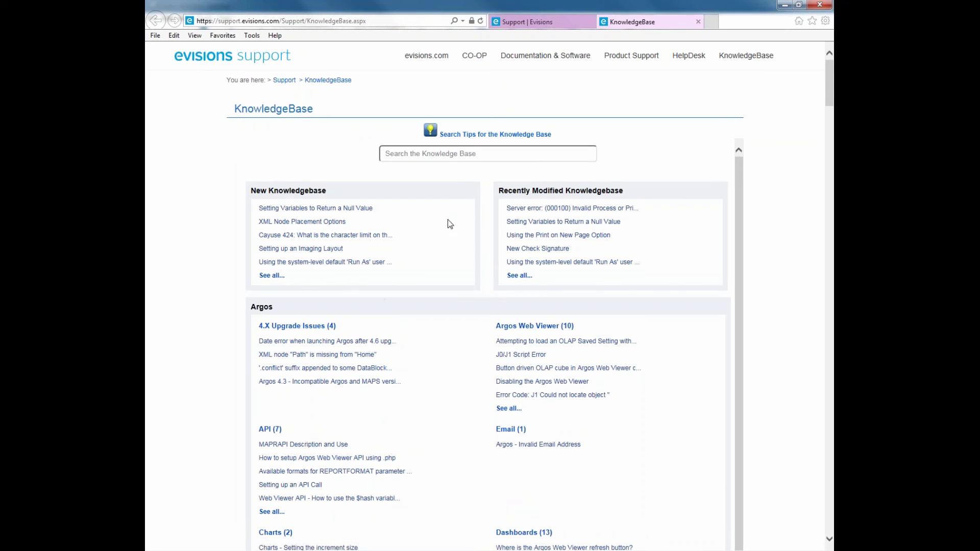
pyautogui.click(461, 151)
pyautogui.write('Bursting')
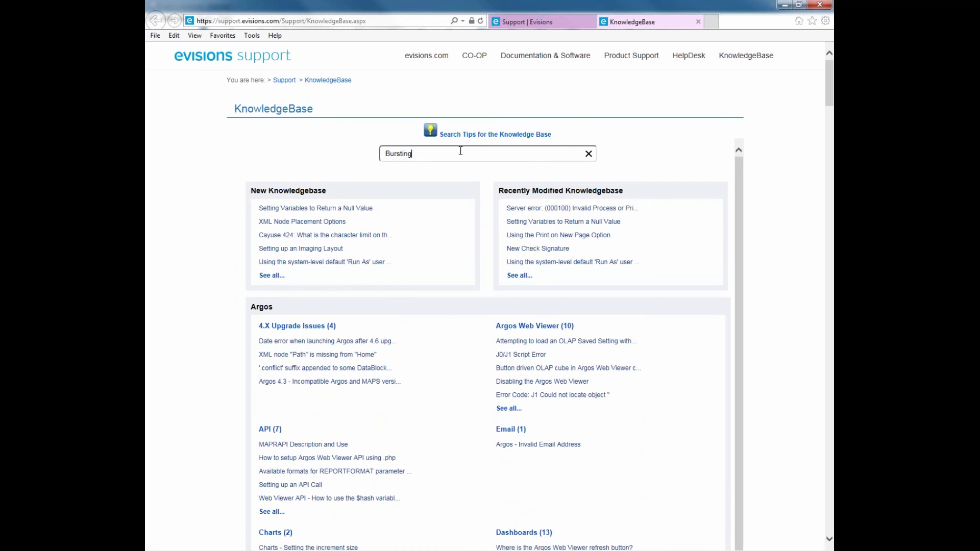
pyautogui.press('Return')
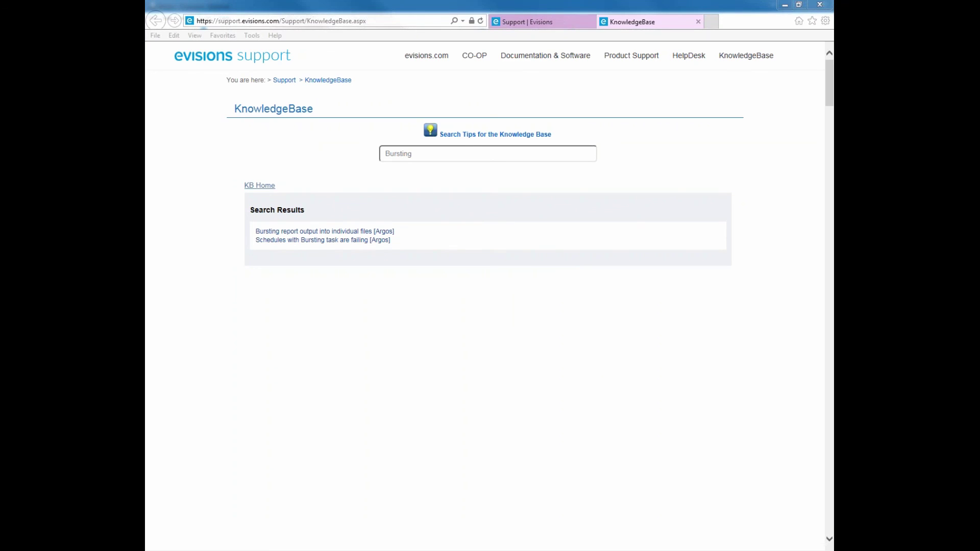
pyautogui.hotkey('alt', 'Tab')
pyautogui.click(465, 290)
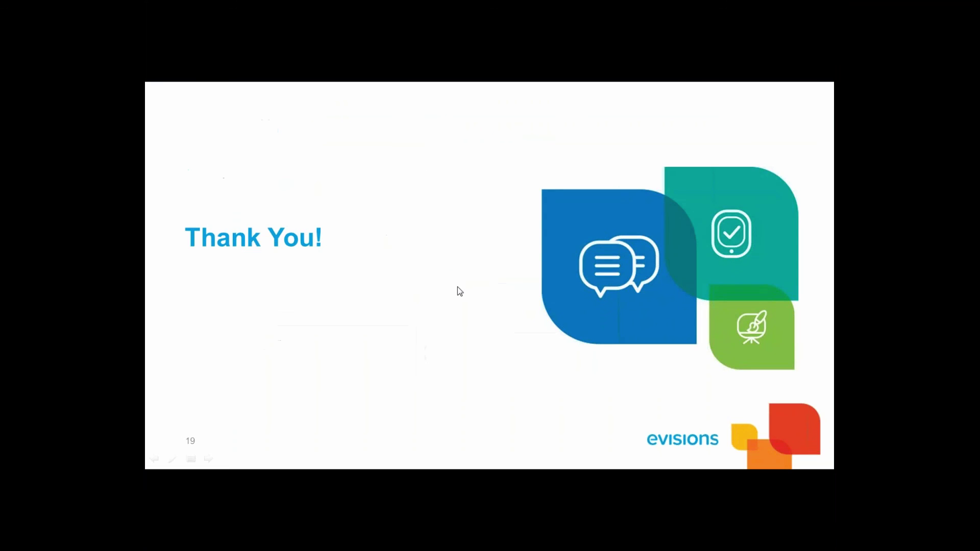